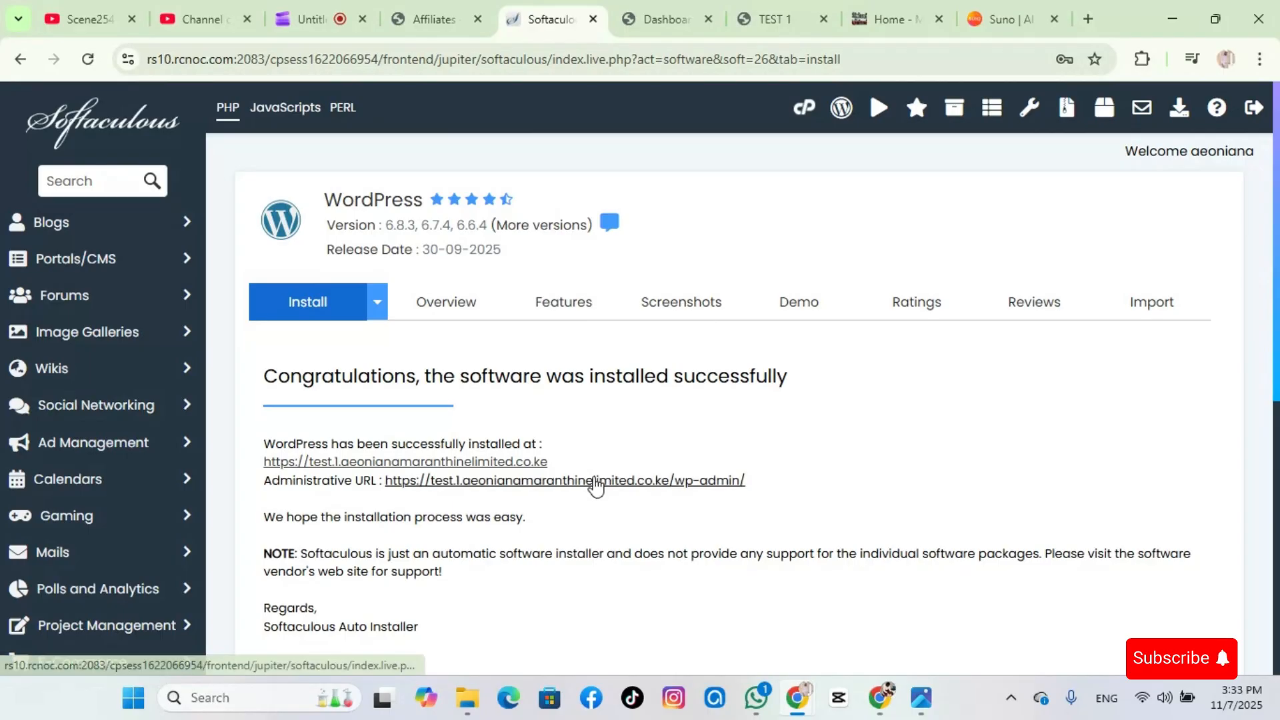
Switch to the WordPress dashboard of TEST 1 and look through the admin sections from Posts to SpeedyCache
click(658, 21)
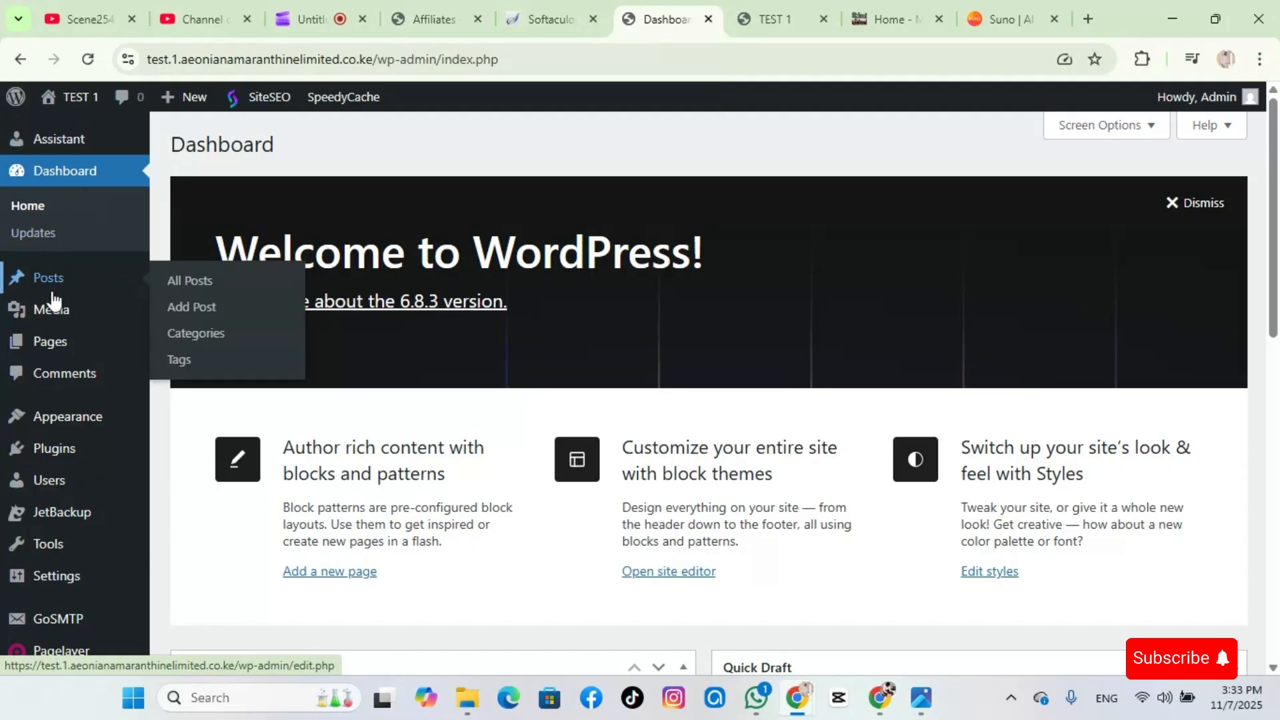
mouse_move(64, 354)
mouse_move(70, 429)
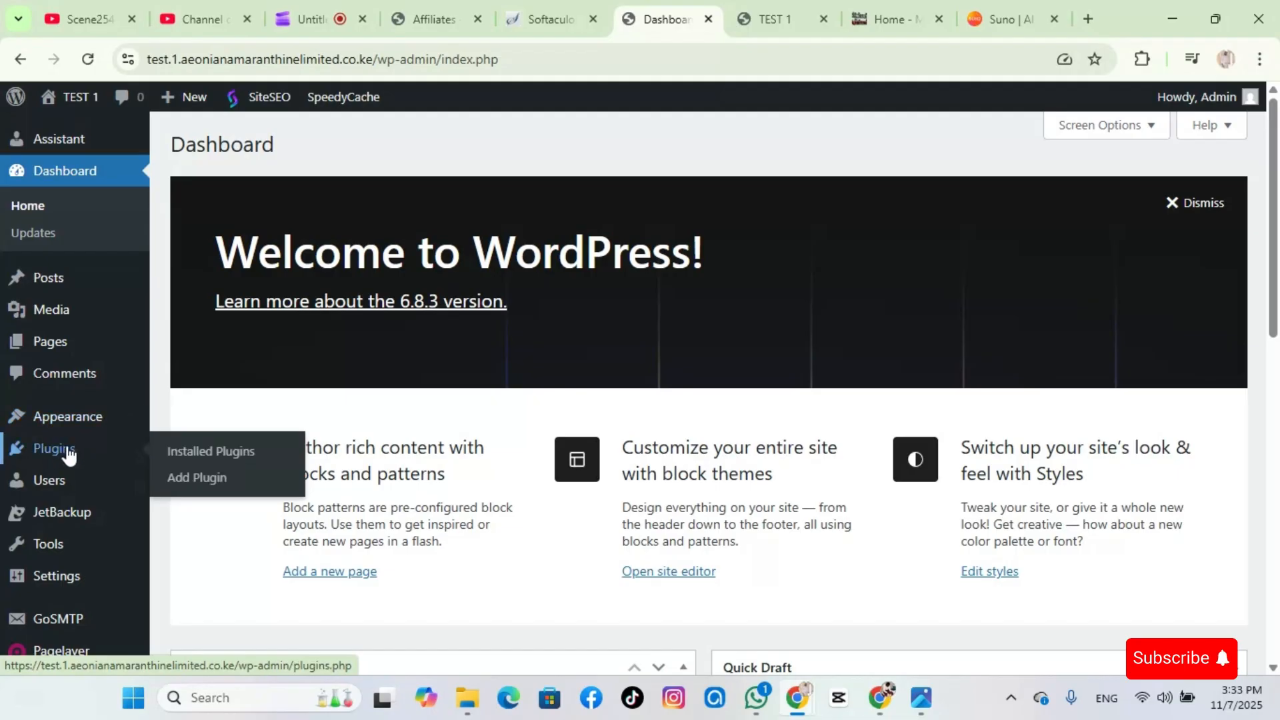
mouse_move(58, 492)
mouse_move(52, 533)
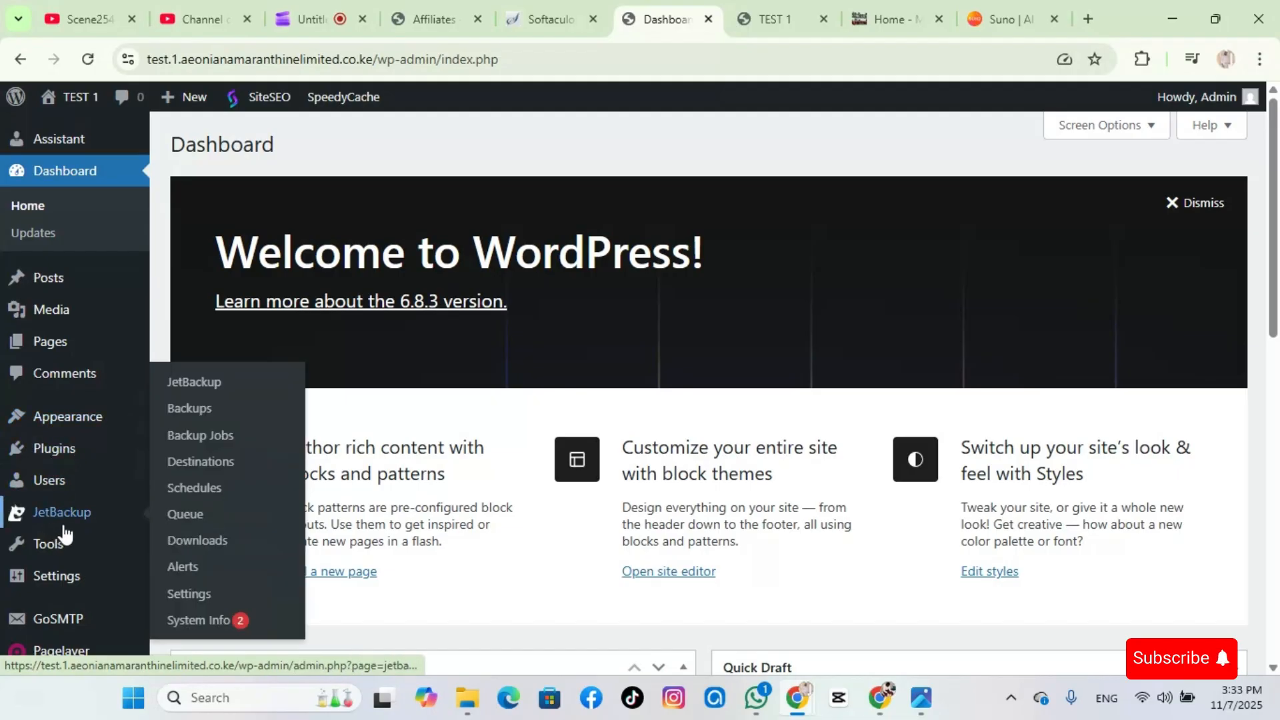
scroll(62, 534, down, 1)
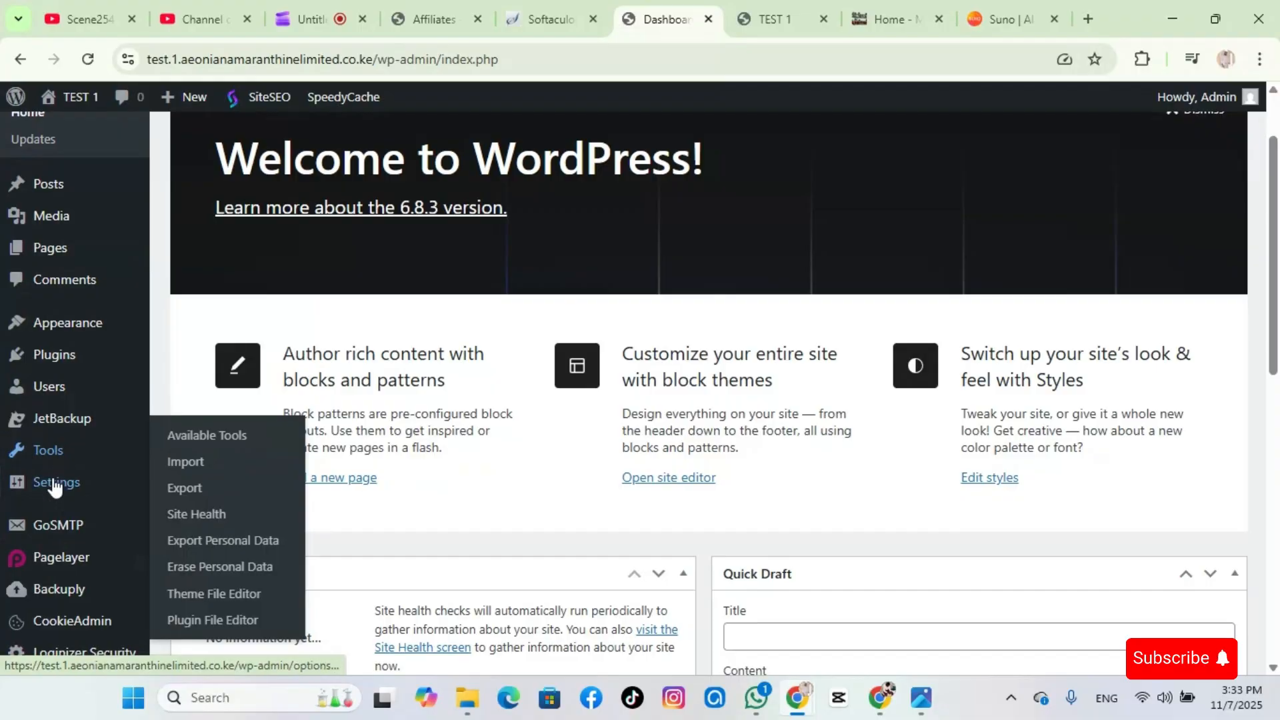
scroll(58, 530, down, 2)
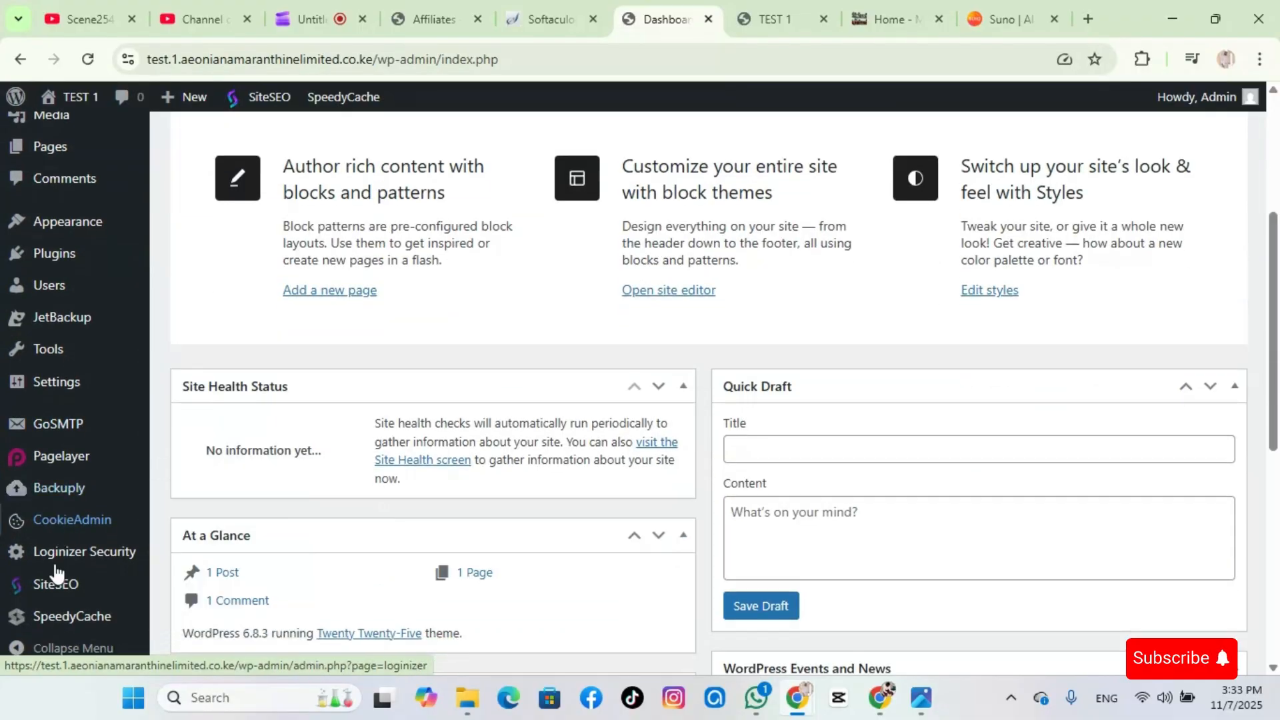
mouse_move(68, 600)
scroll(68, 604, up, 3)
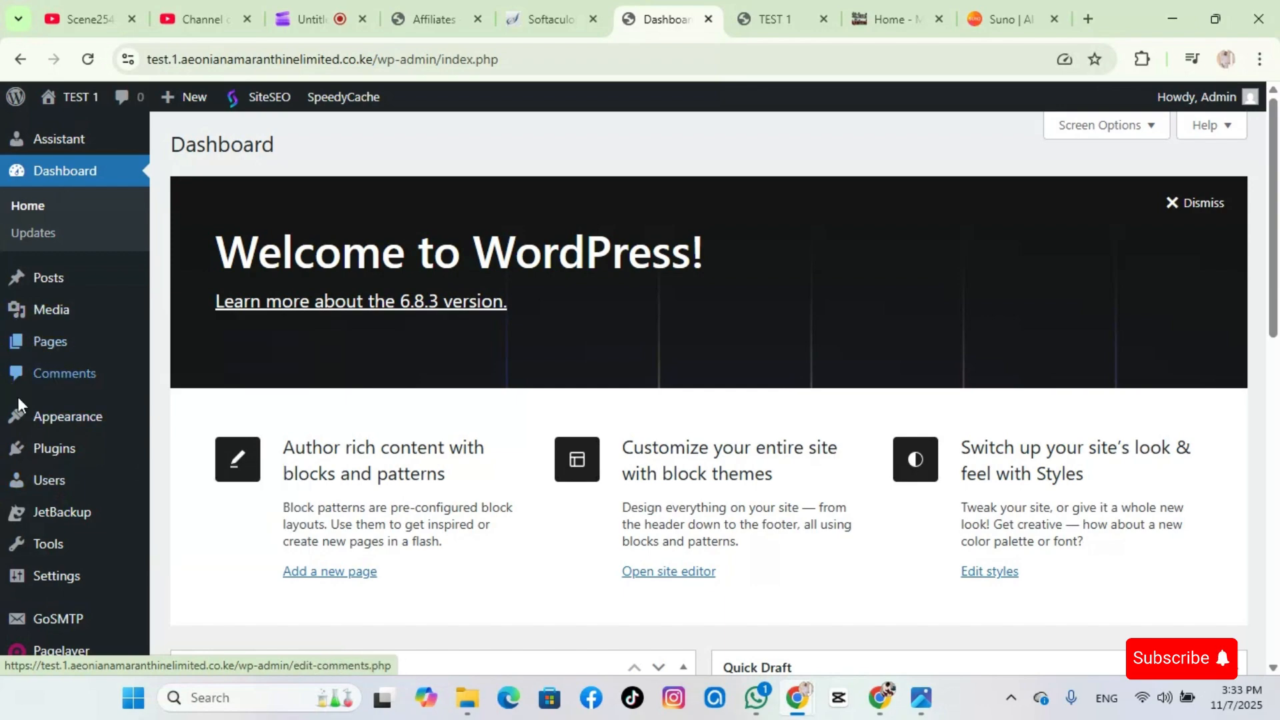
View the TEST 1 front page and compare it with the home page of the finished portfolio site
click(787, 24)
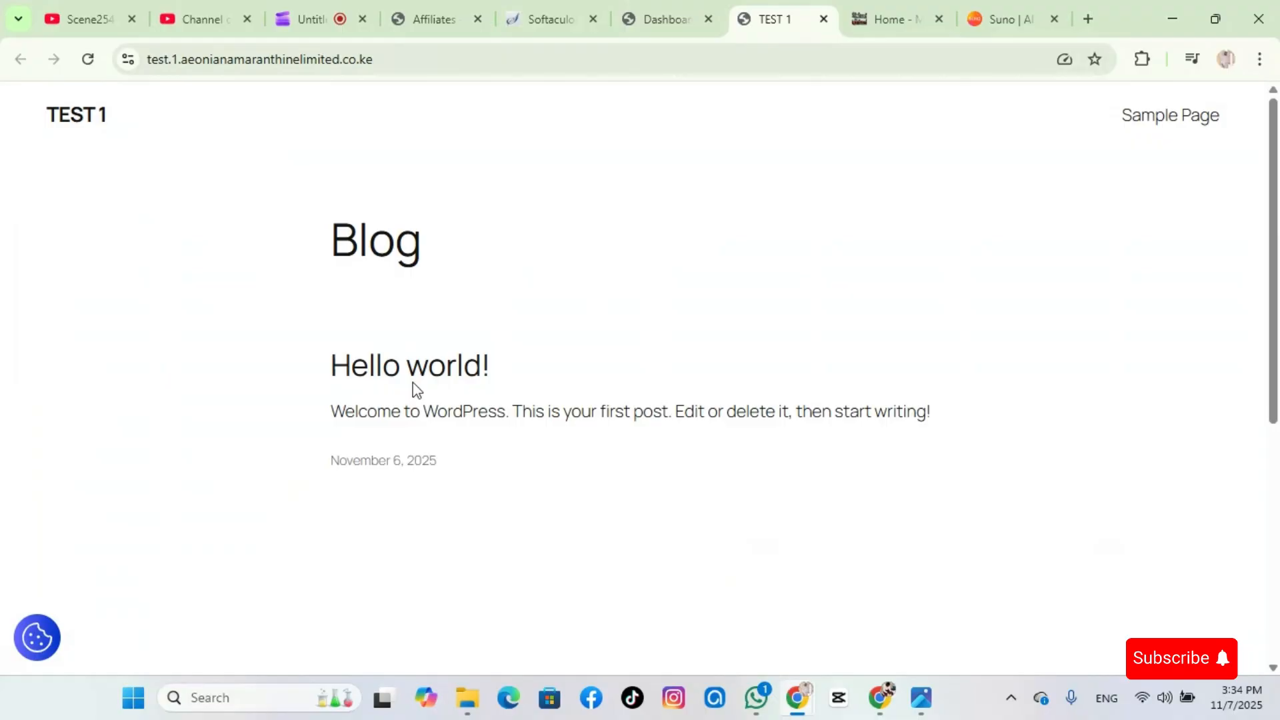
click(666, 19)
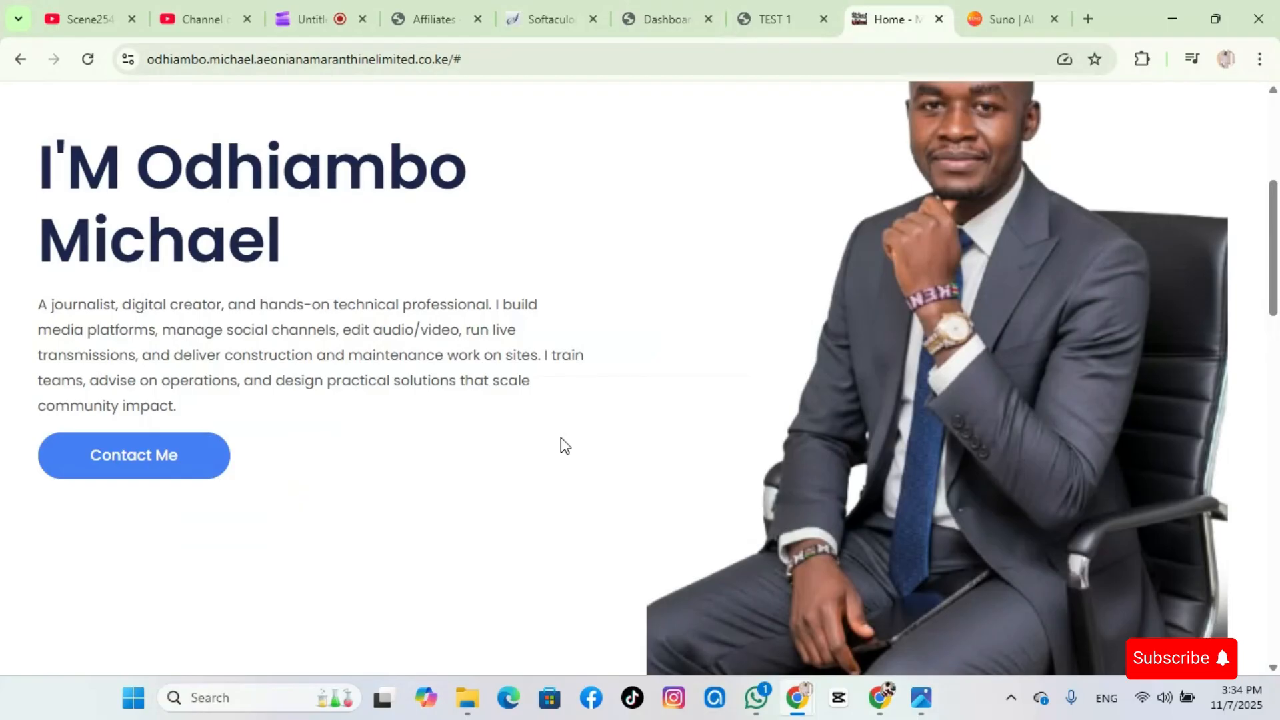
scroll(703, 462, up, 5)
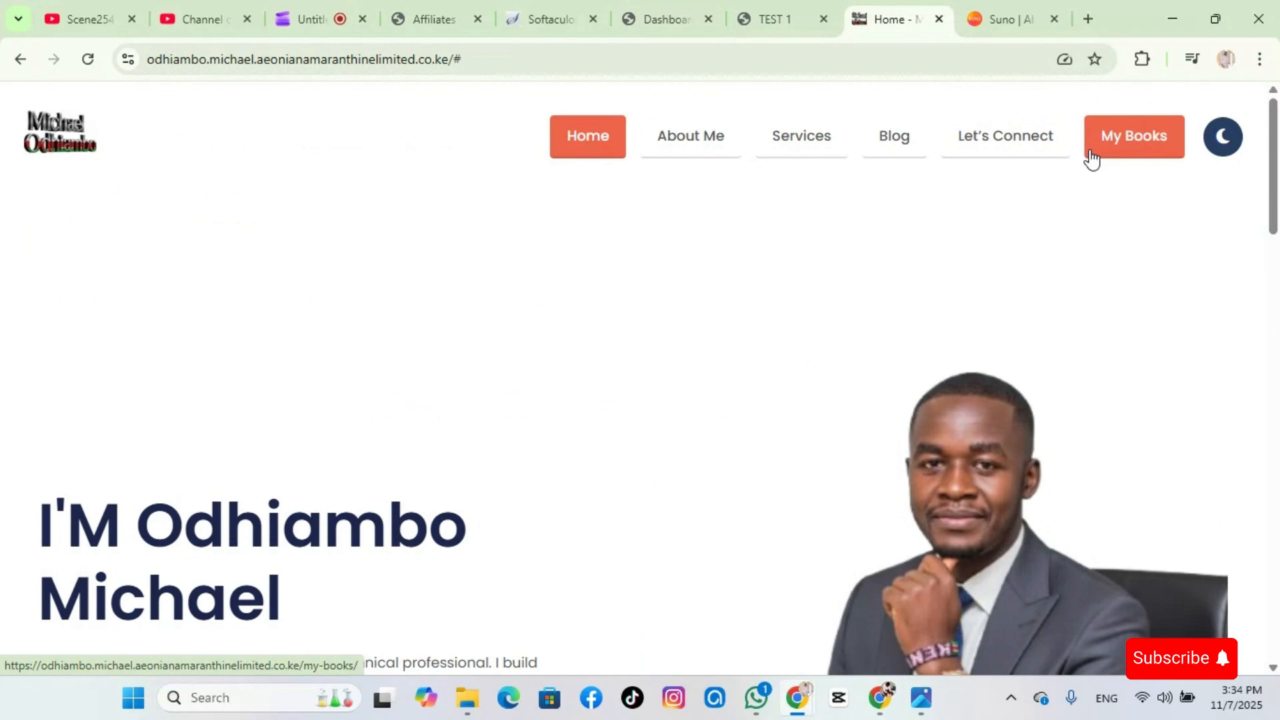
Return to the TEST 1 dashboard and open the list of installed themes
click(644, 20)
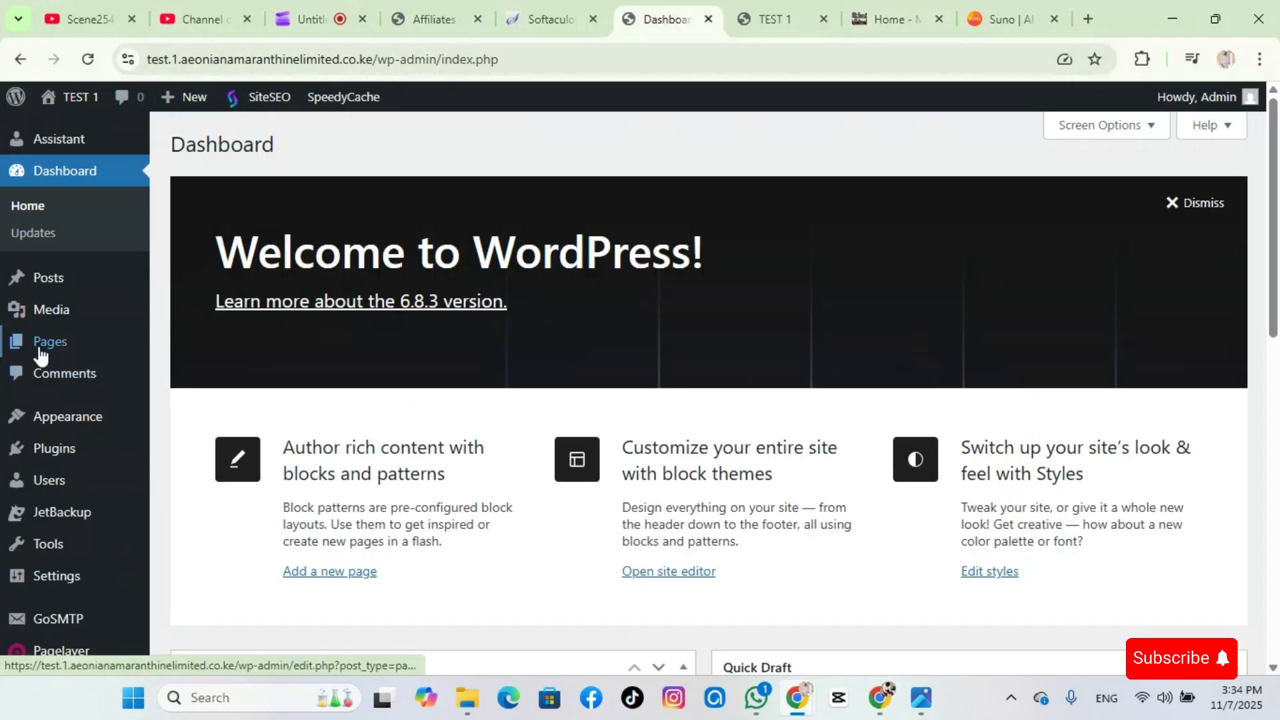
mouse_move(42, 354)
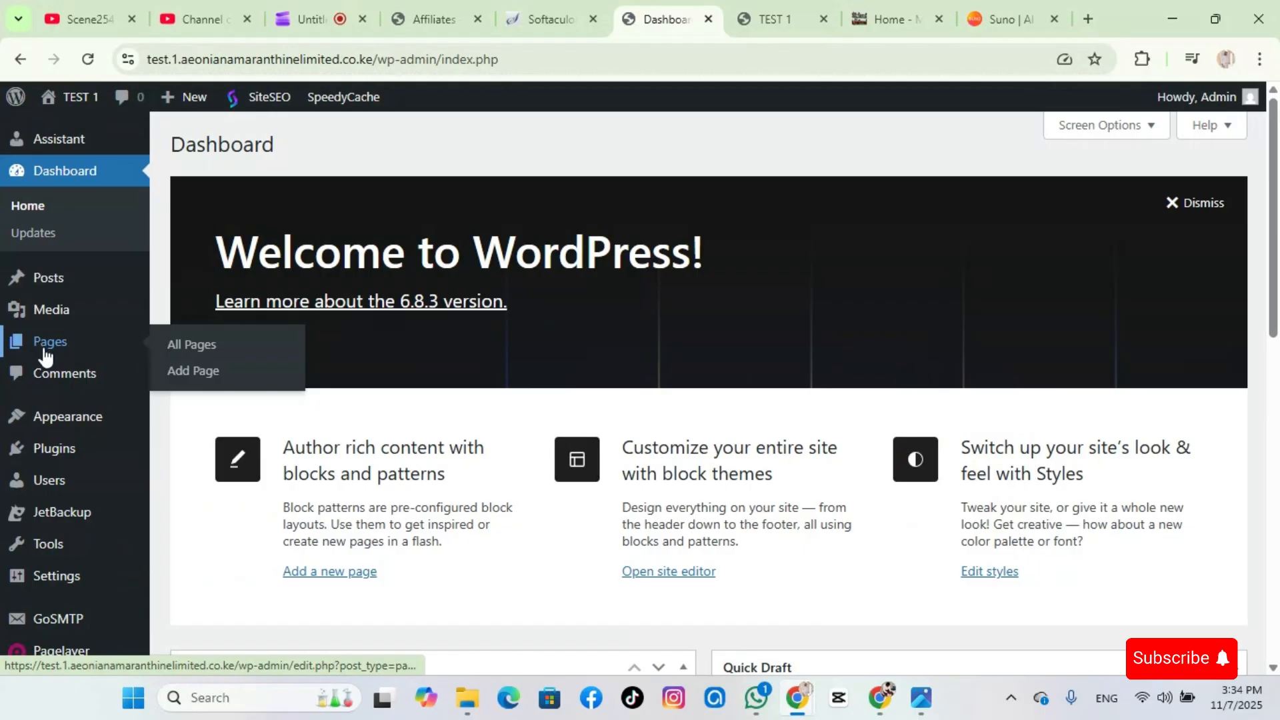
mouse_move(51, 424)
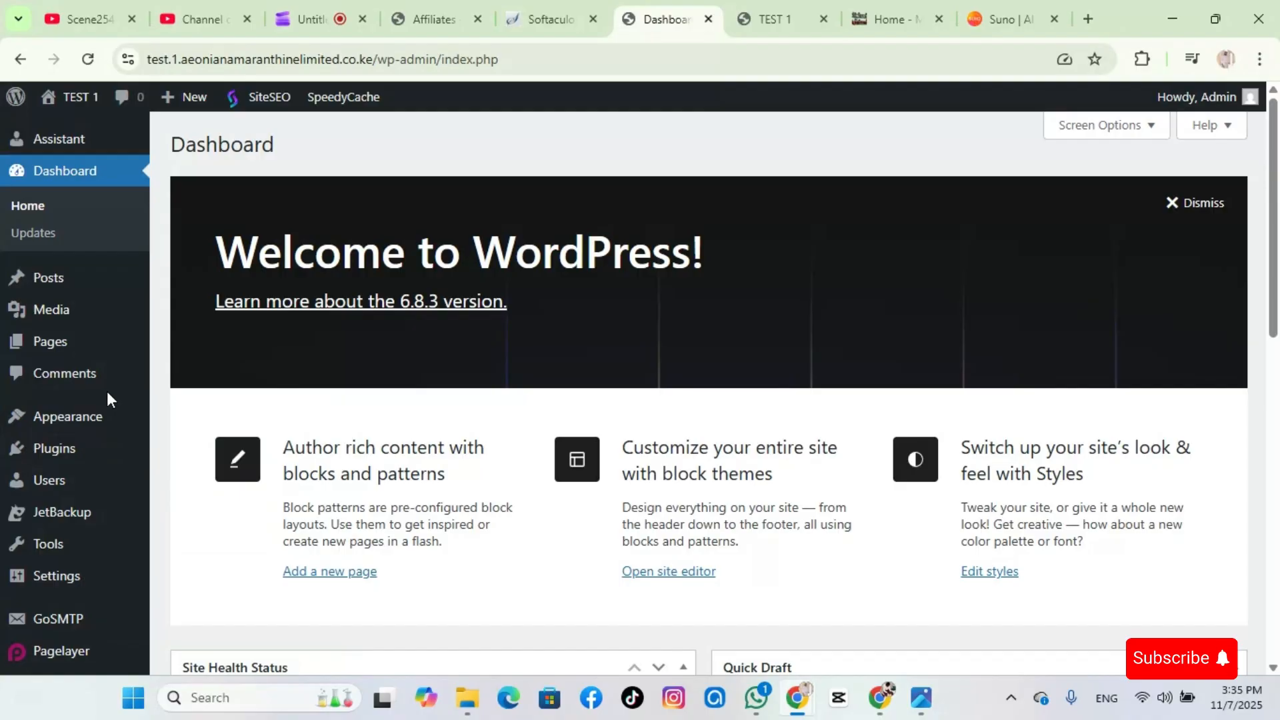
mouse_move(55, 452)
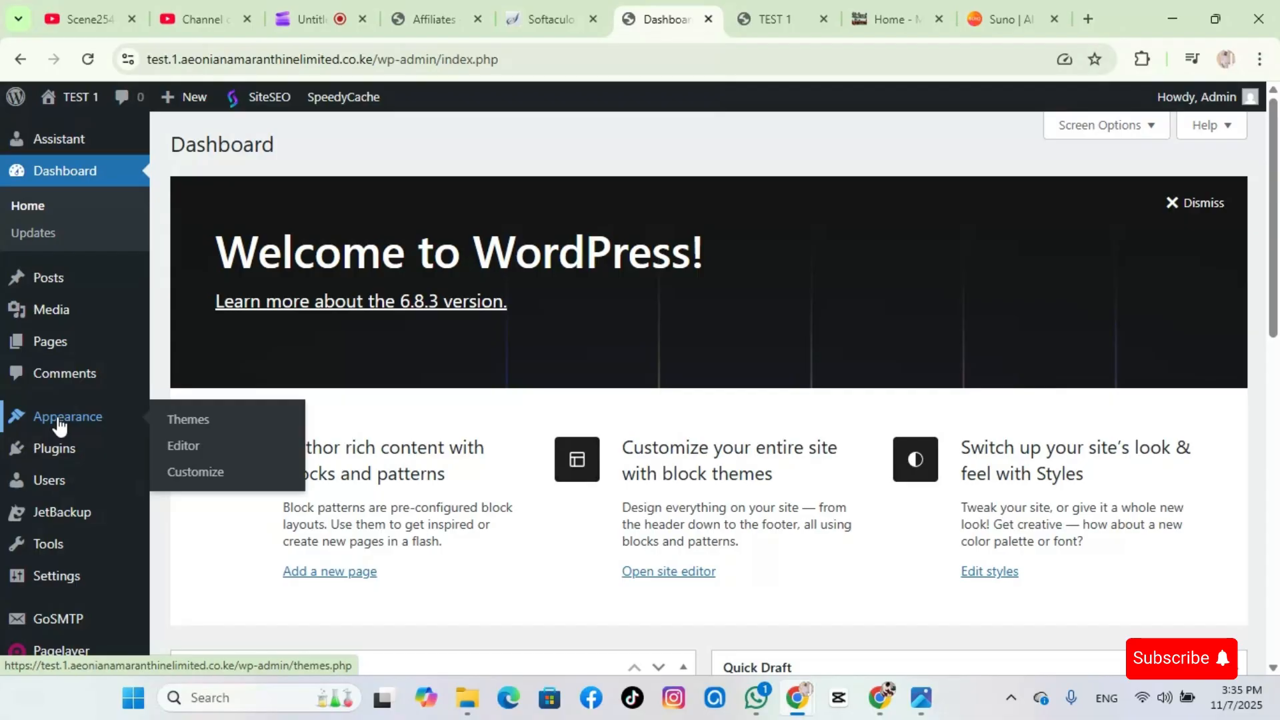
click(188, 420)
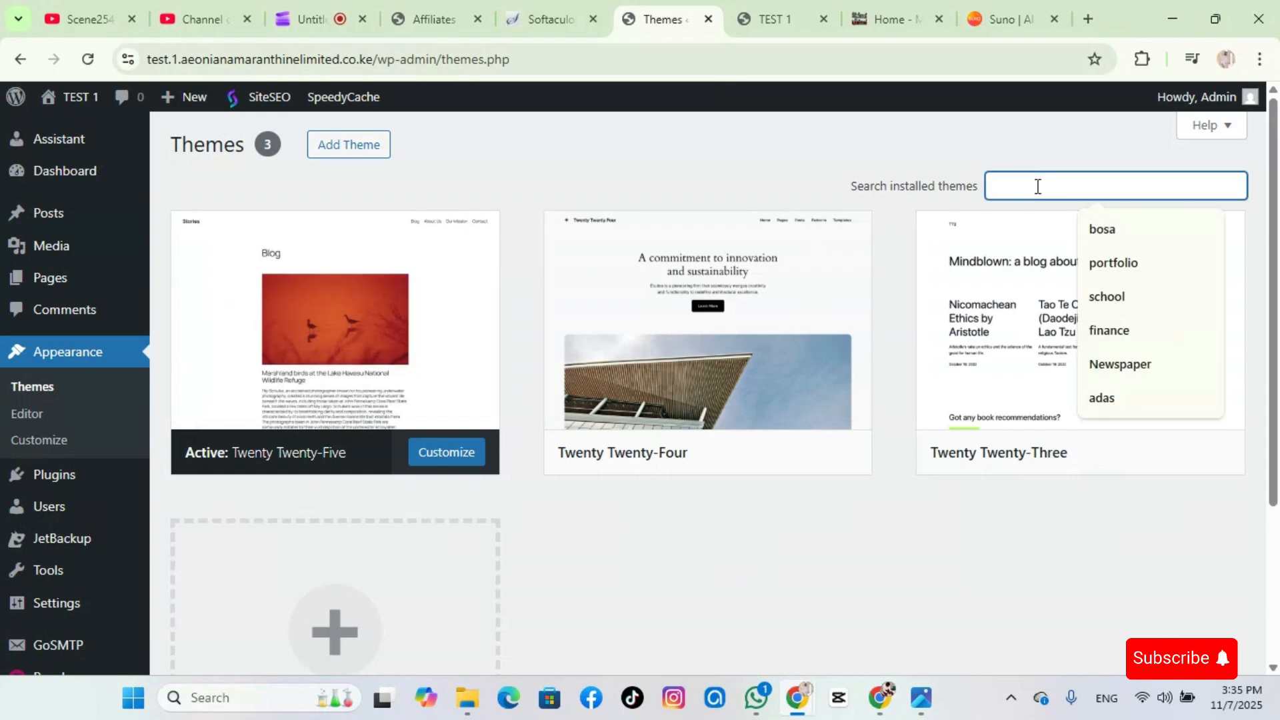
Search for "portfolio" among the installed themes, and in the catalogue of themes available to add
click(1115, 266)
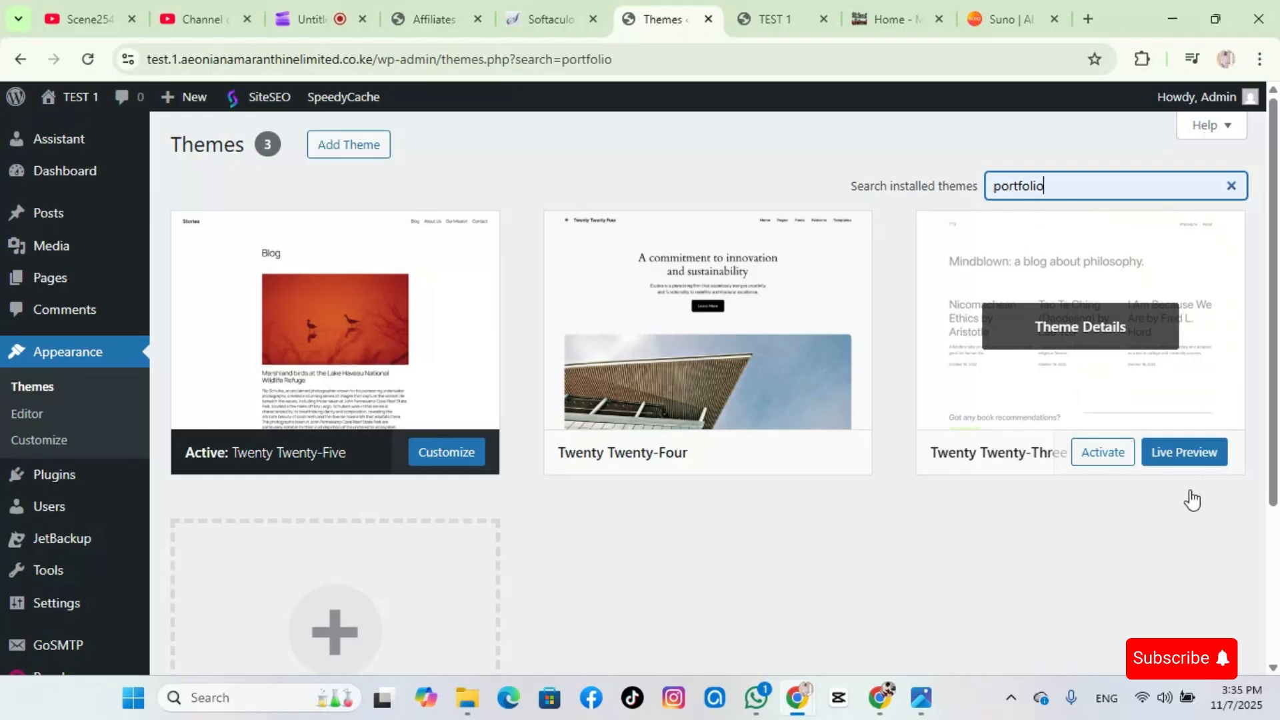
click(333, 155)
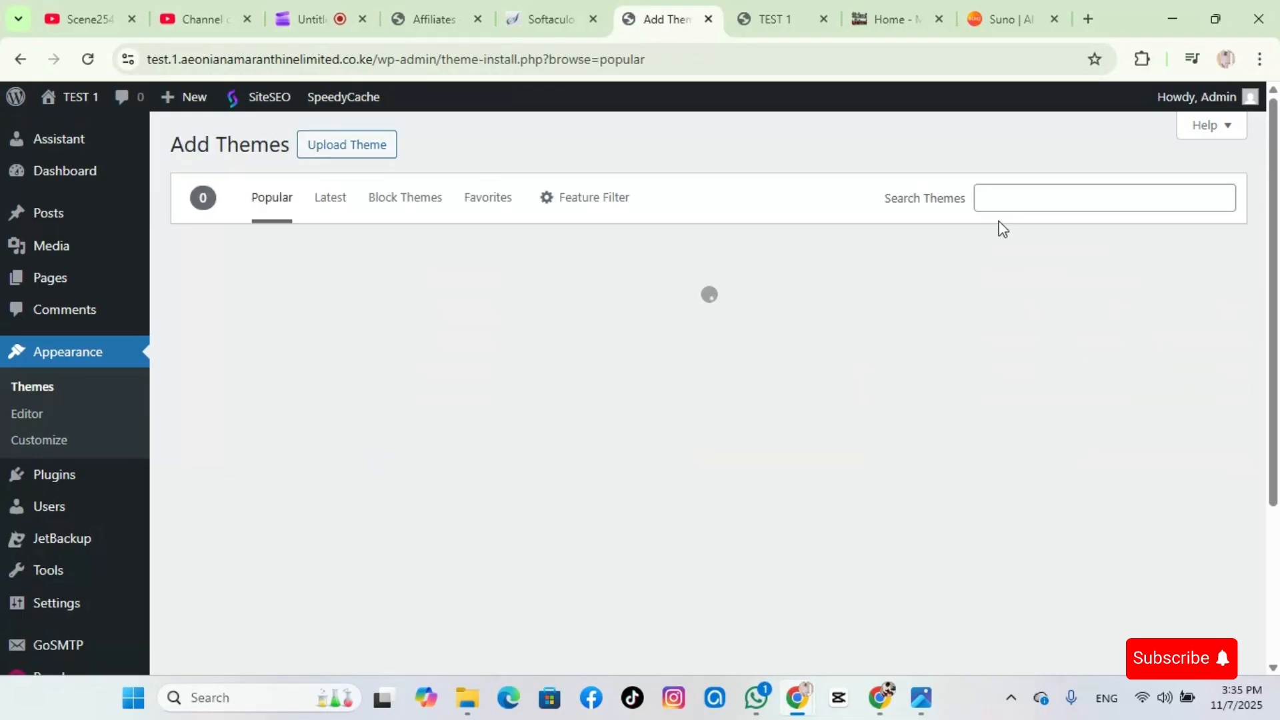
click(1017, 202)
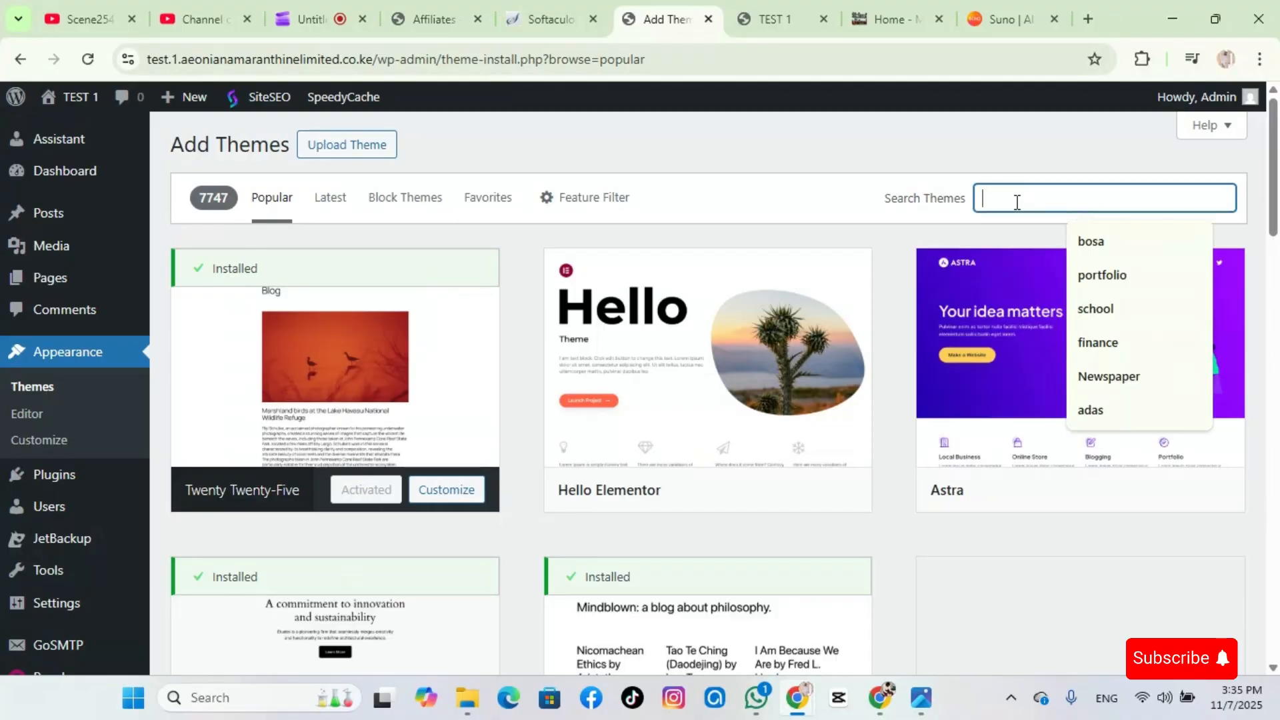
click(1094, 277)
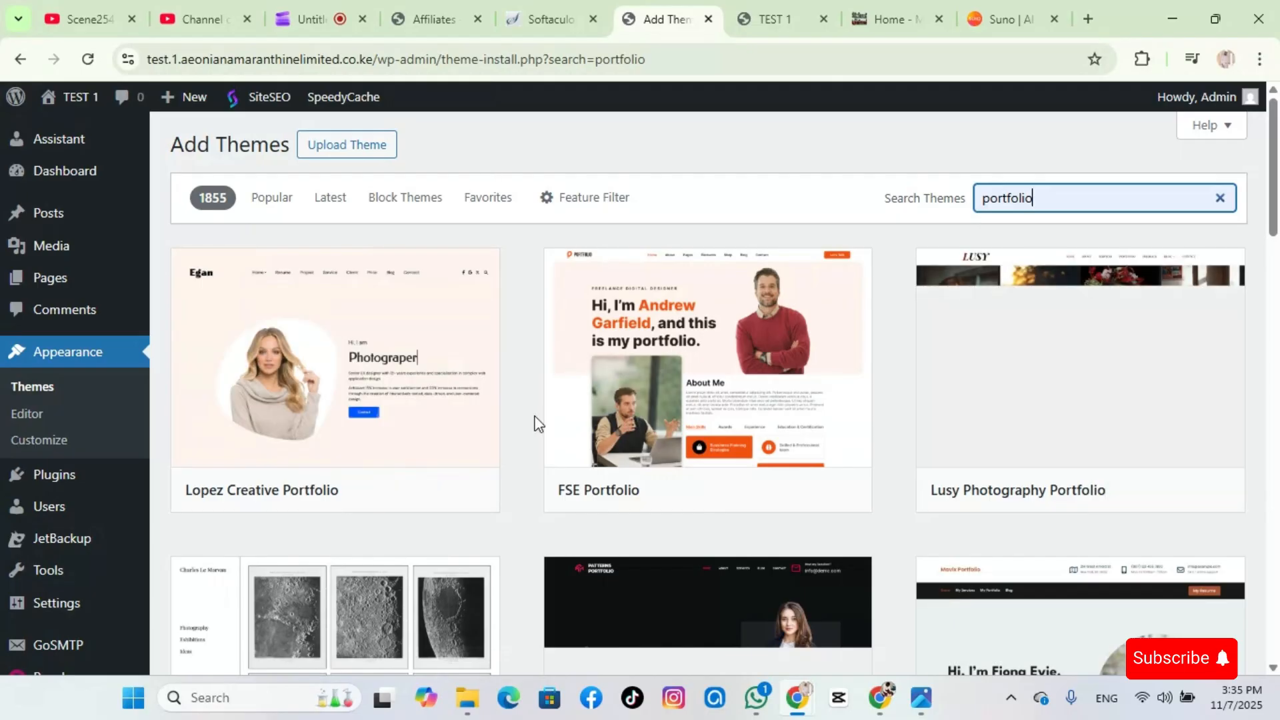
Look through the portfolio theme results for a suitable resume-style design
scroll(534, 427, down, 5)
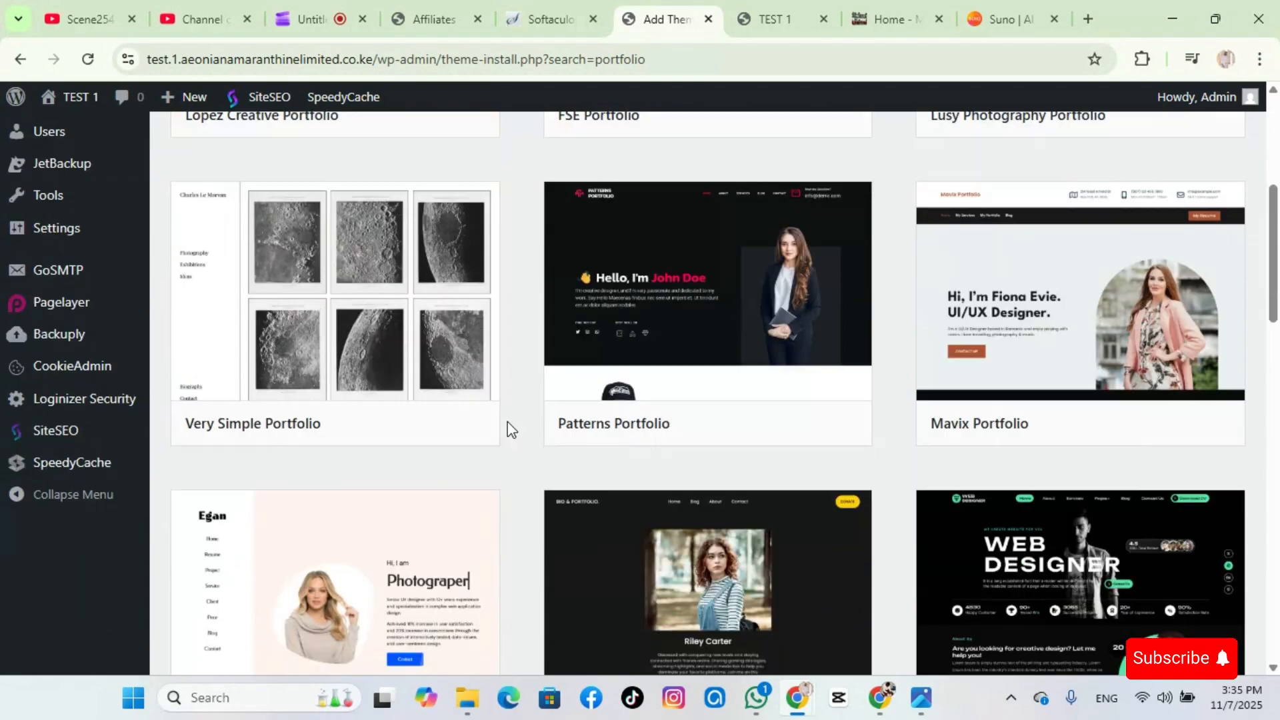
scroll(512, 428, down, 5)
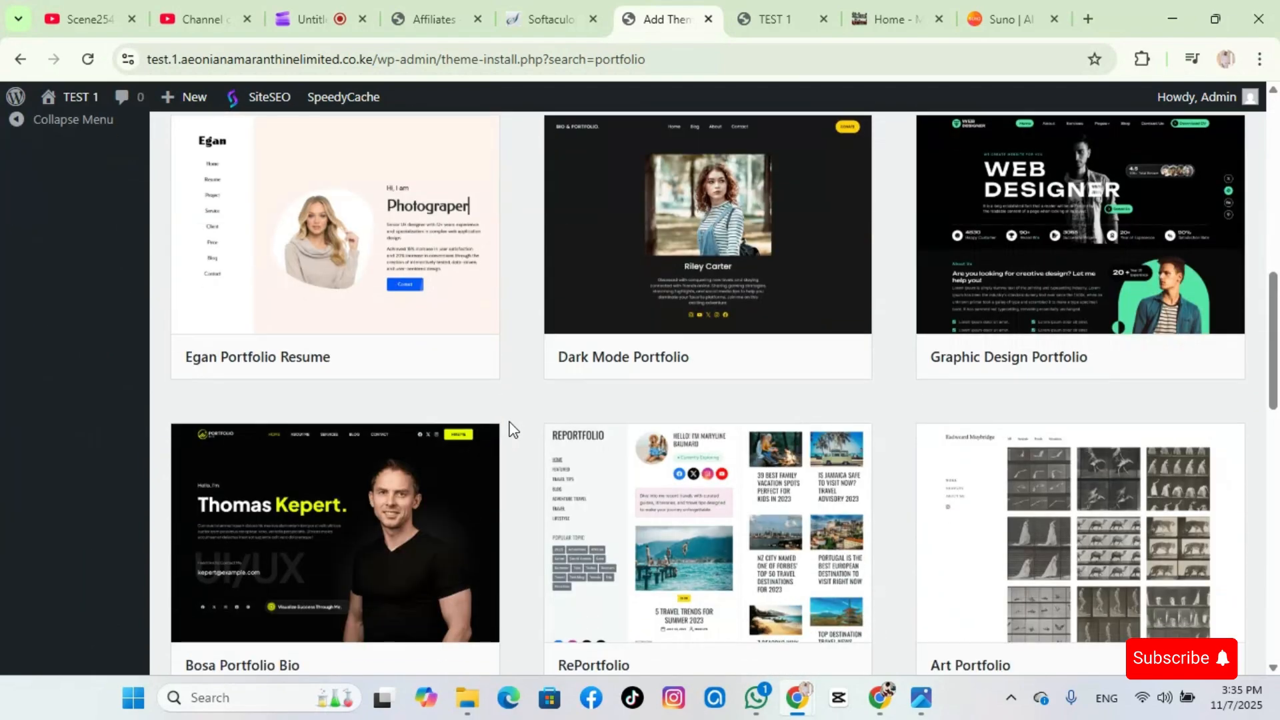
scroll(512, 429, down, 5)
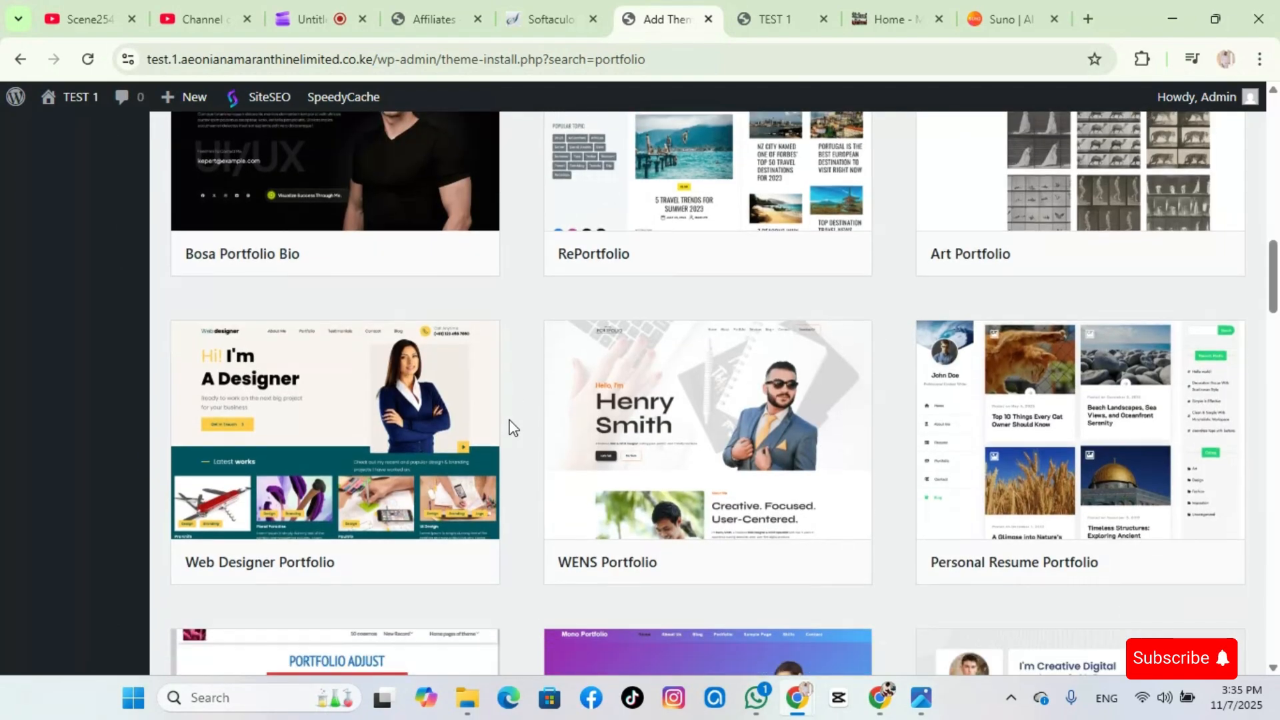
scroll(514, 428, down, 2)
scroll(513, 428, down, 1)
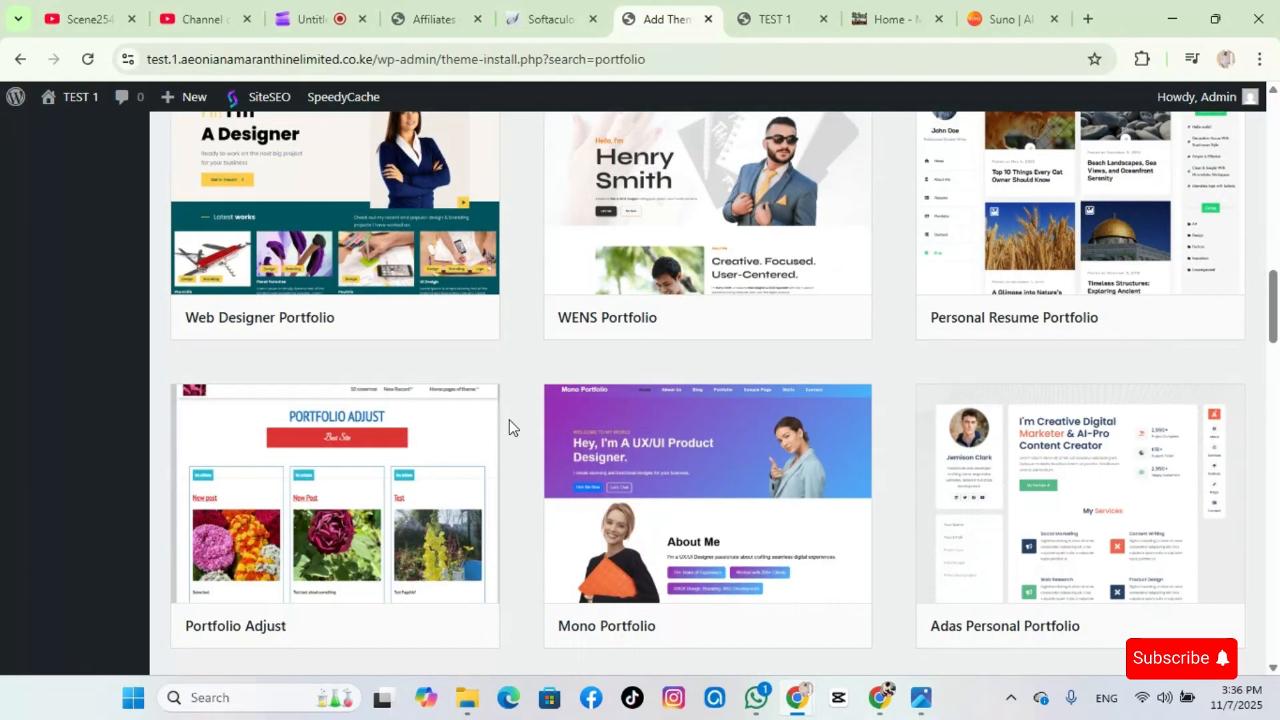
scroll(512, 425, down, 1)
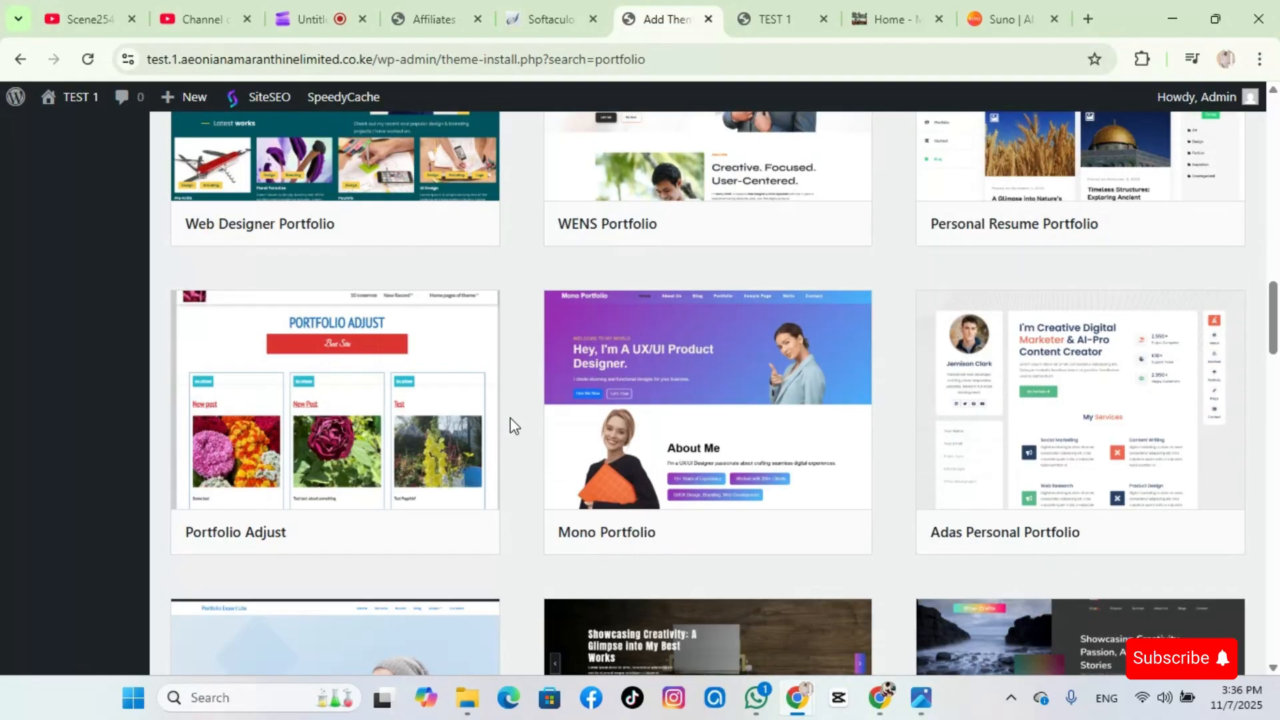
scroll(514, 425, down, 1)
scroll(514, 426, down, 2)
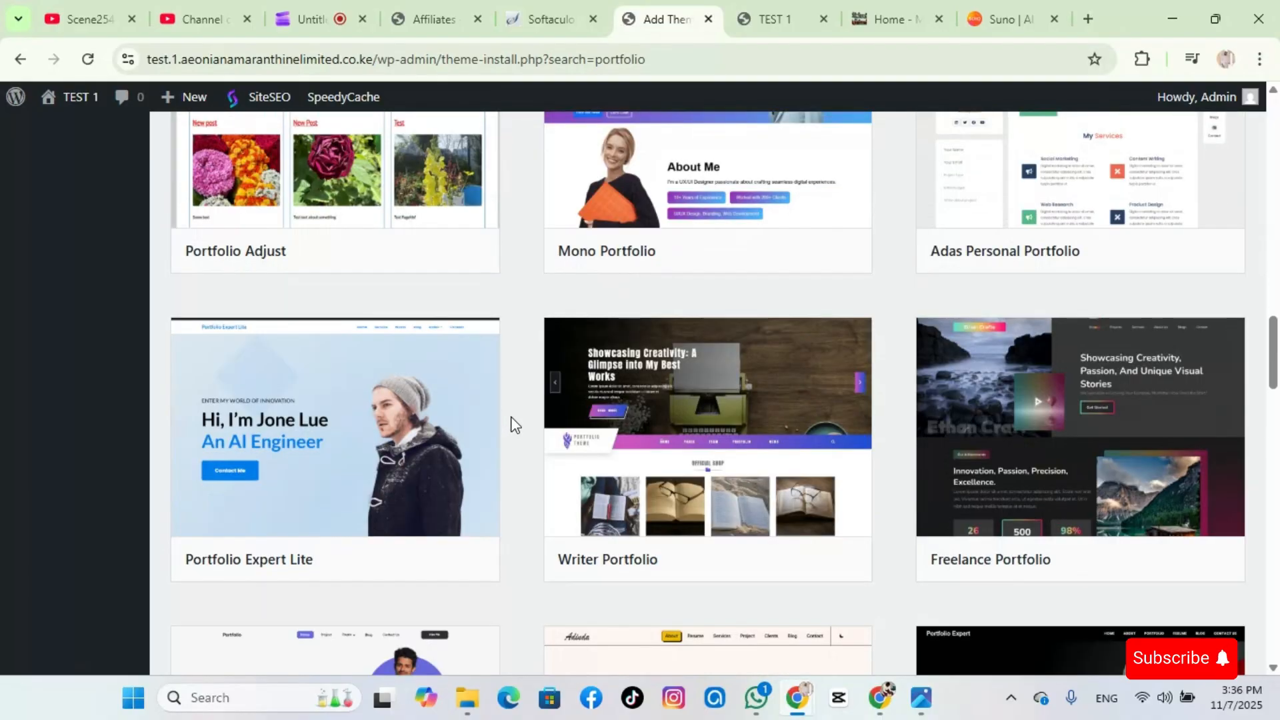
scroll(513, 426, down, 1)
scroll(515, 424, down, 3)
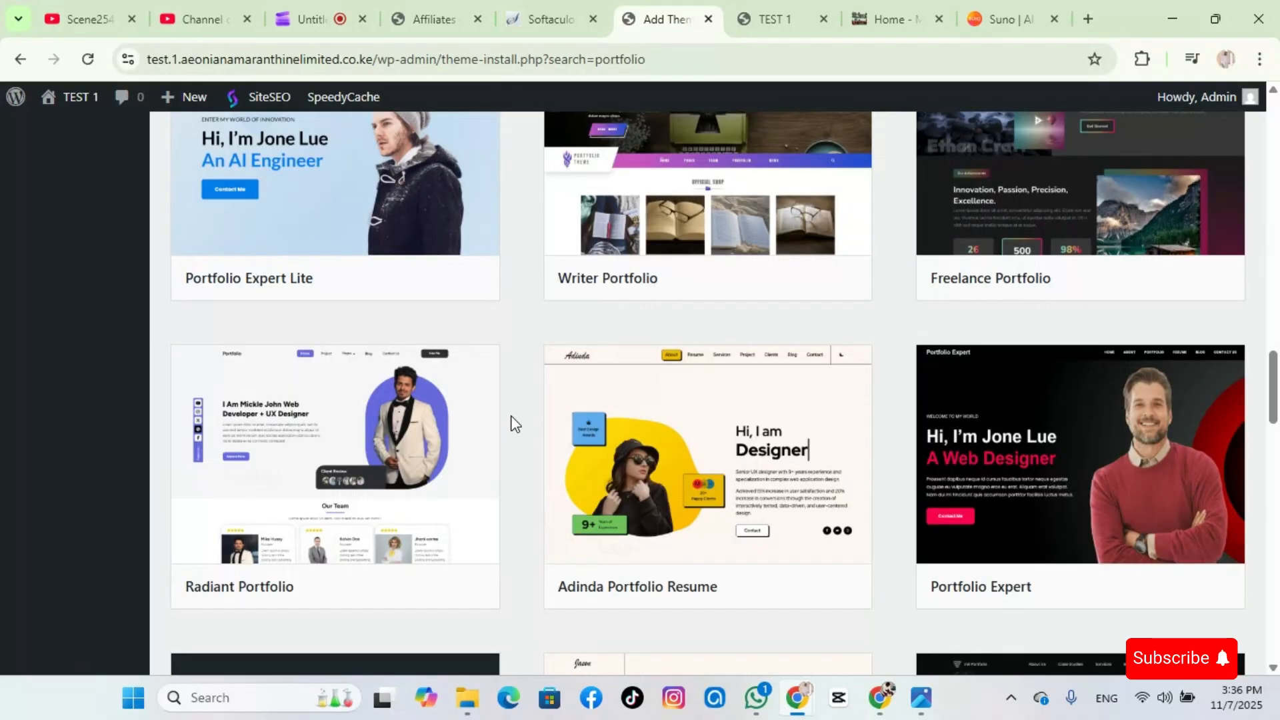
scroll(515, 424, down, 10)
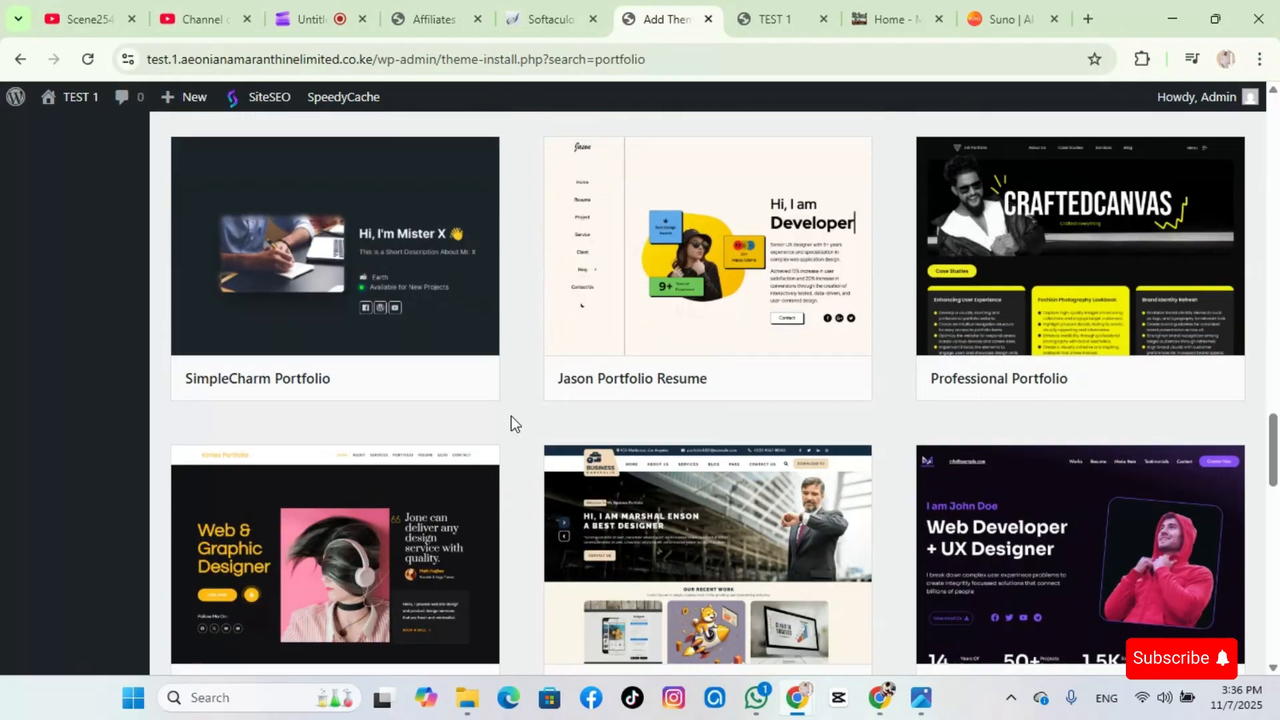
scroll(515, 425, down, 1)
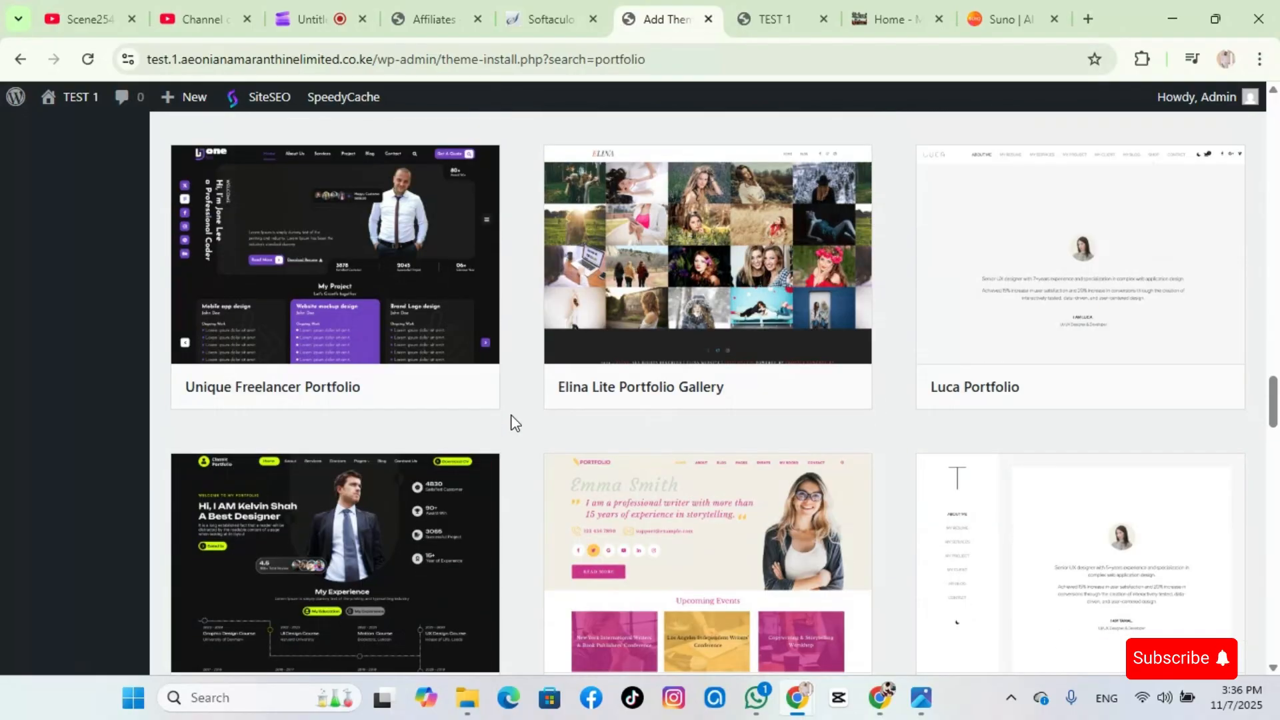
scroll(515, 424, down, 5)
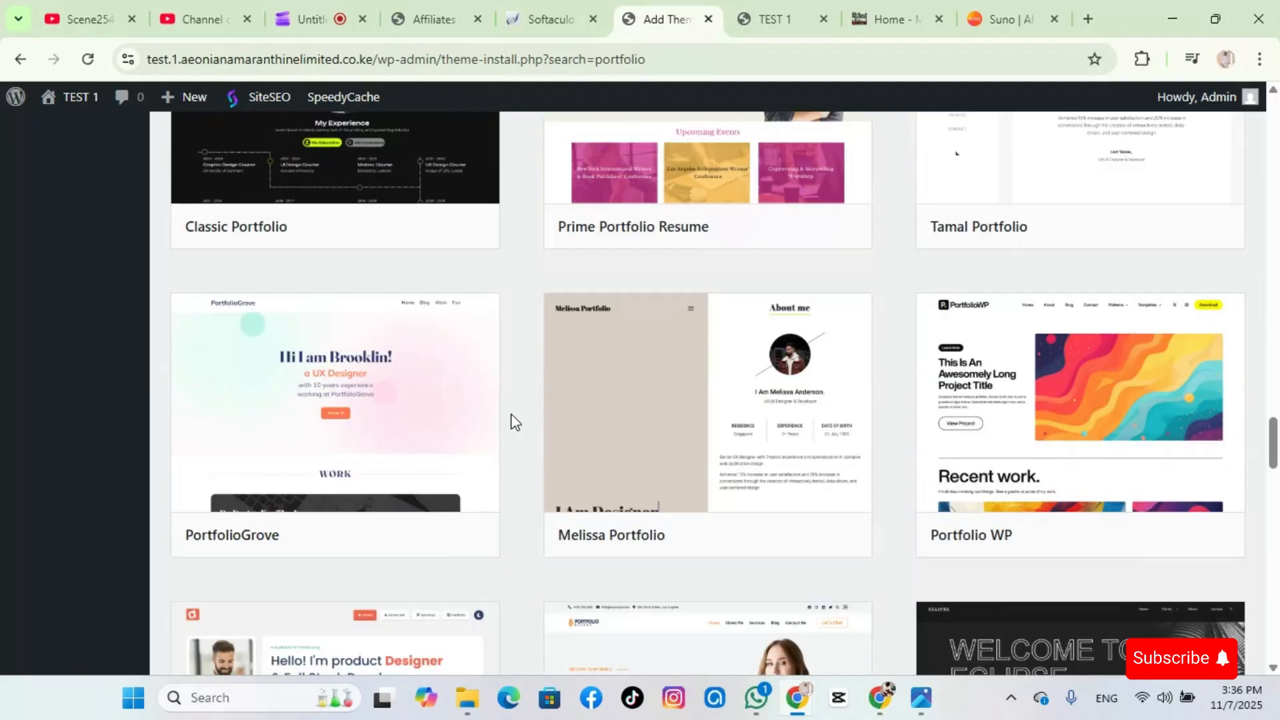
scroll(516, 422, down, 4)
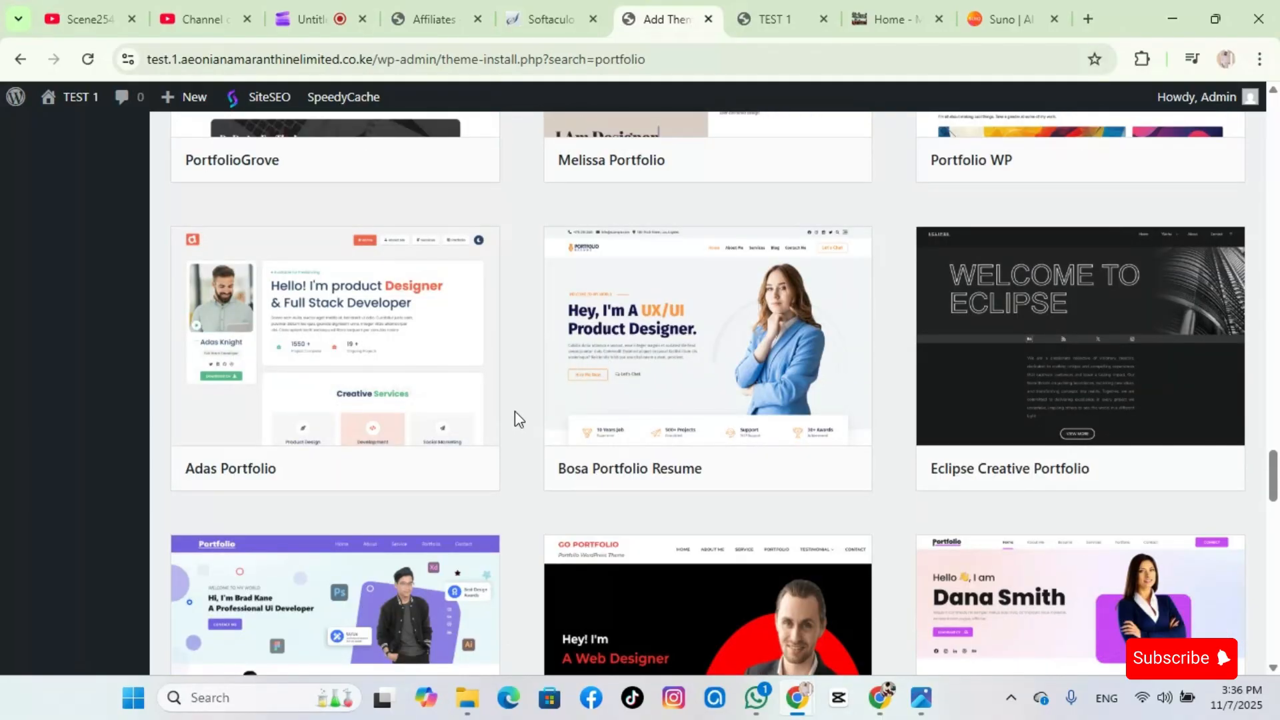
Install and activate the Bosa Portfolio Resume theme
mouse_move(752, 280)
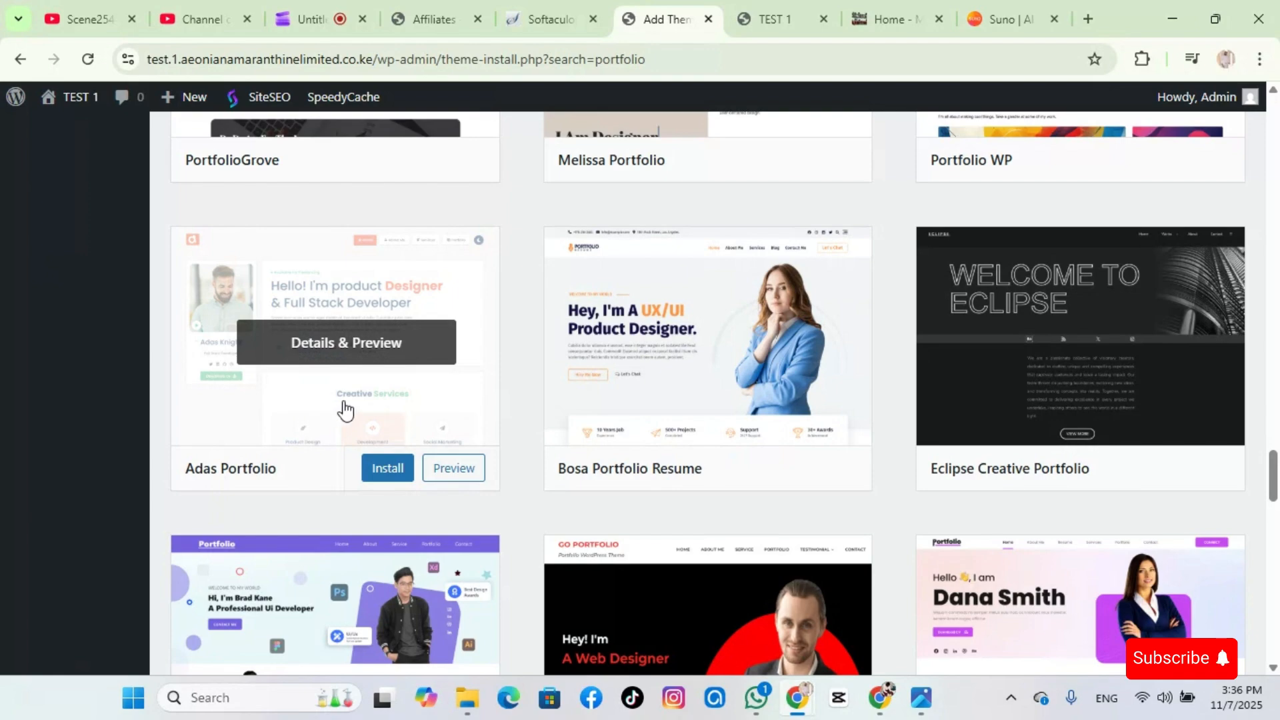
click(758, 476)
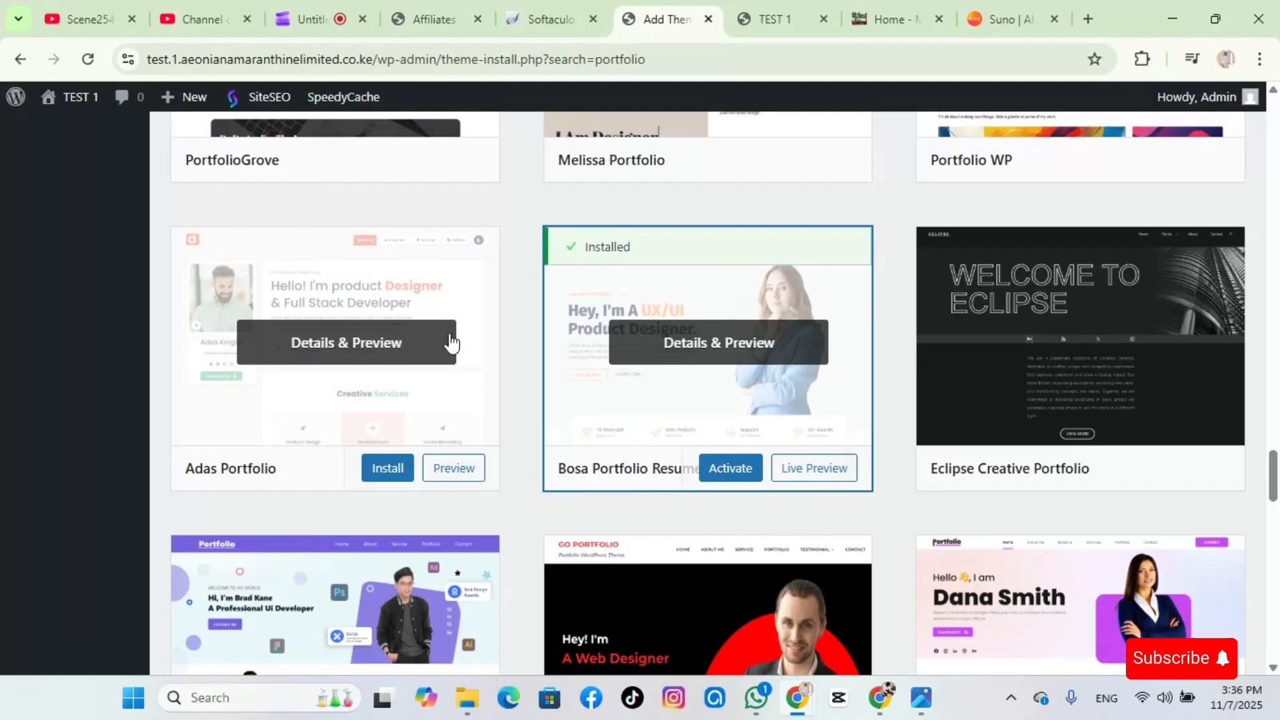
click(732, 470)
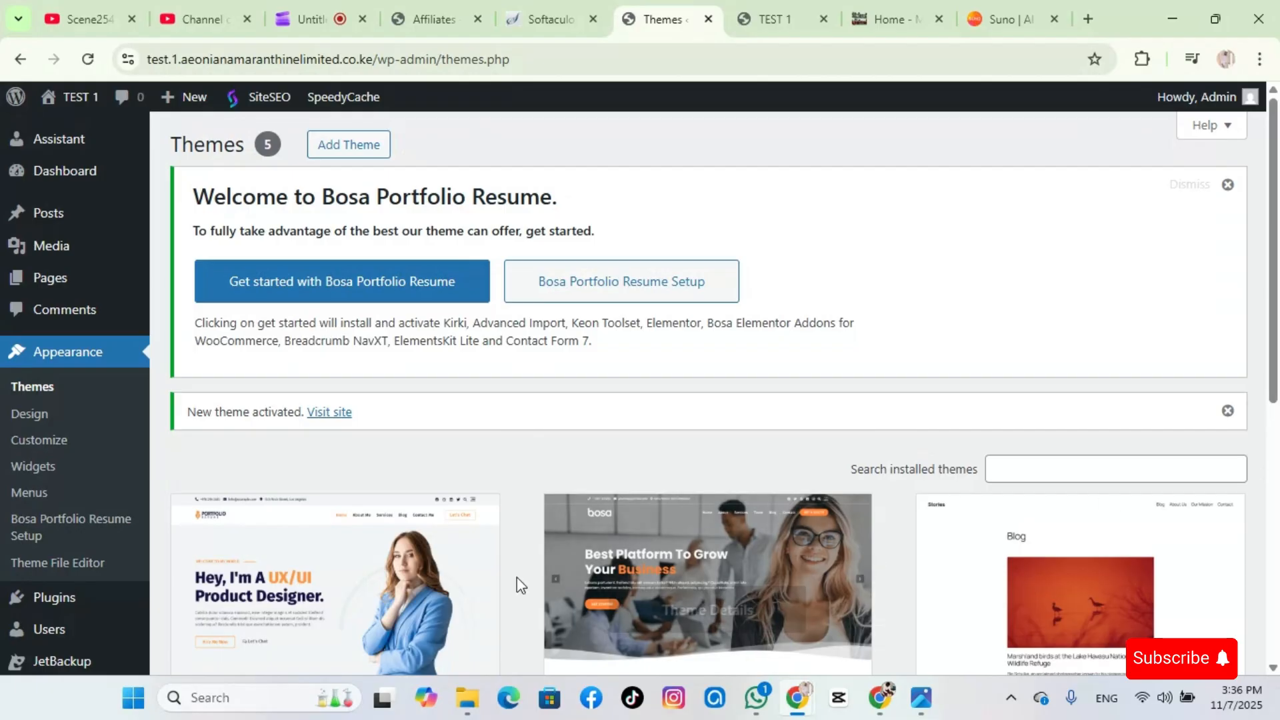
Check the active theme among the installed themes and visit the site to view its new front page
scroll(344, 520, down, 3)
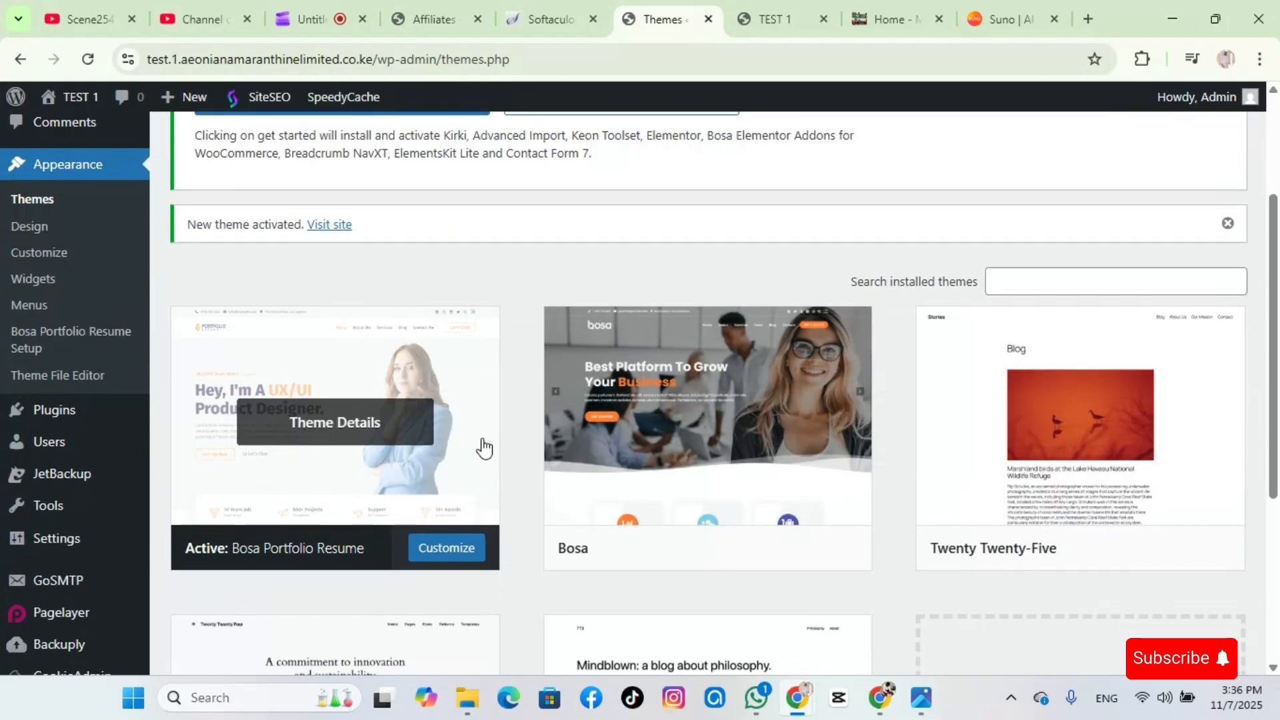
scroll(480, 446, up, 3)
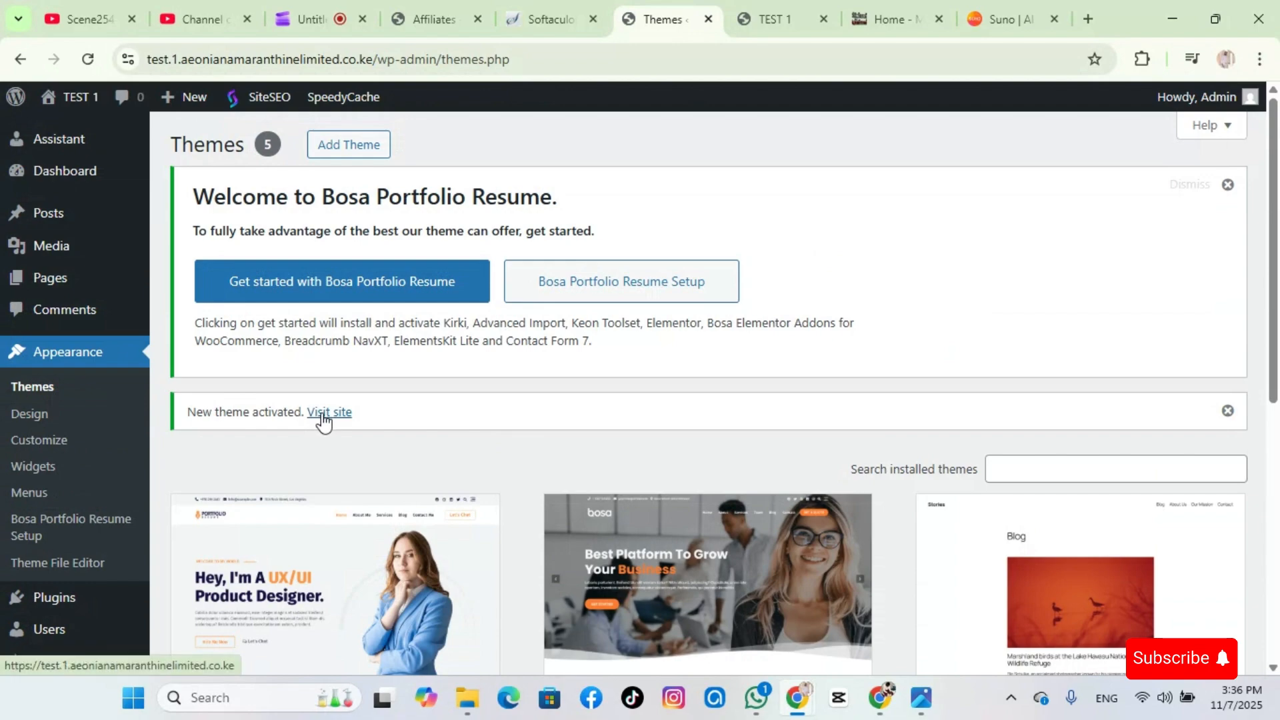
click(324, 418)
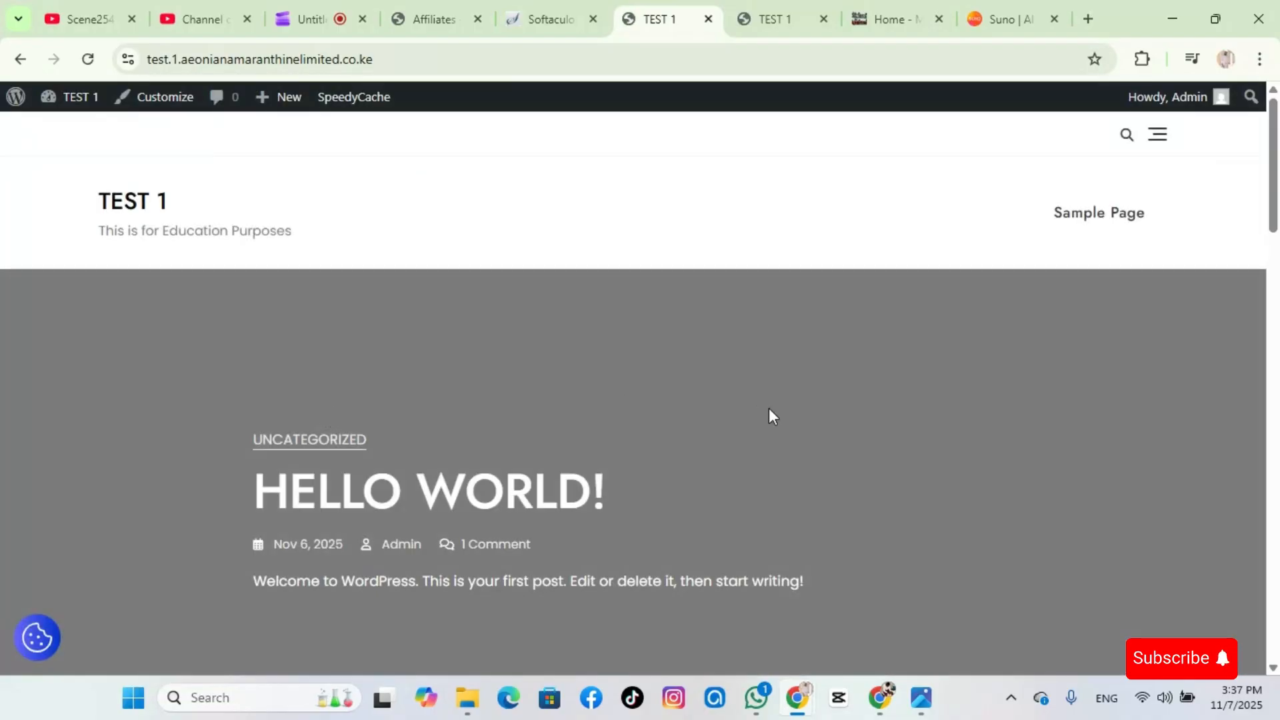
Look over the site's front page, then reload its copy in the second browser tab and examine the full layout
scroll(768, 409, down, 10)
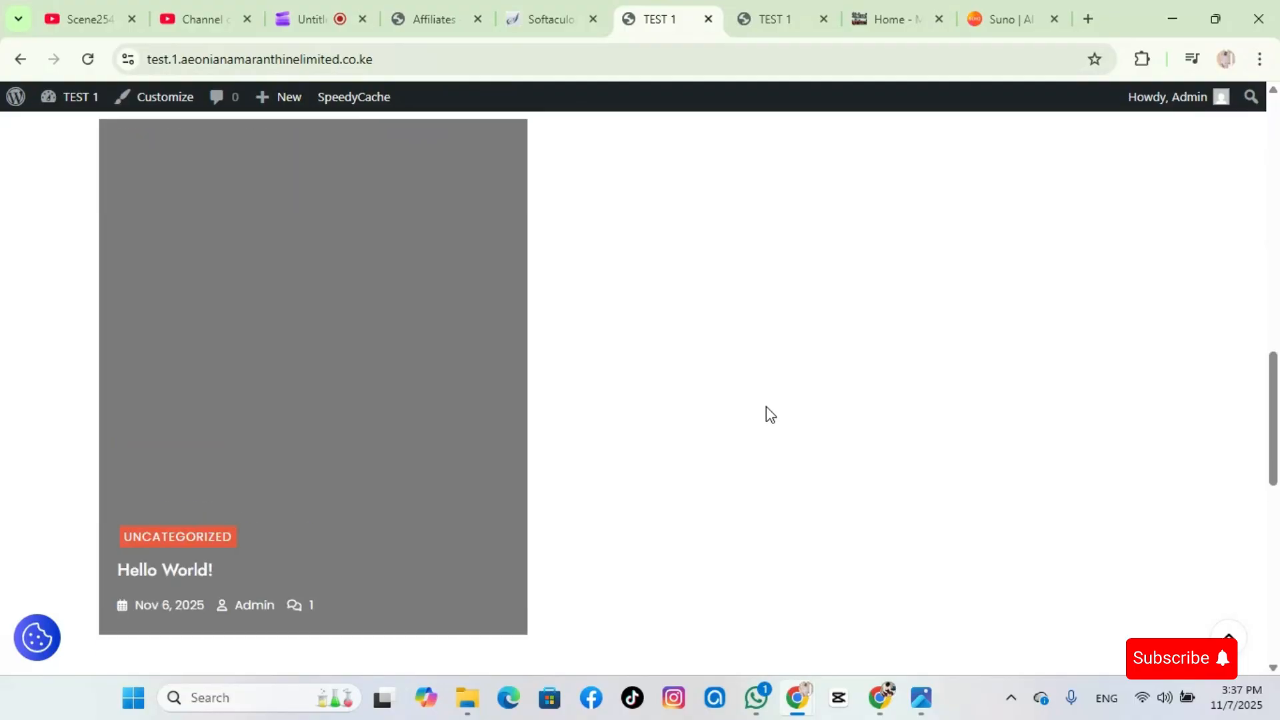
scroll(766, 407, down, 3)
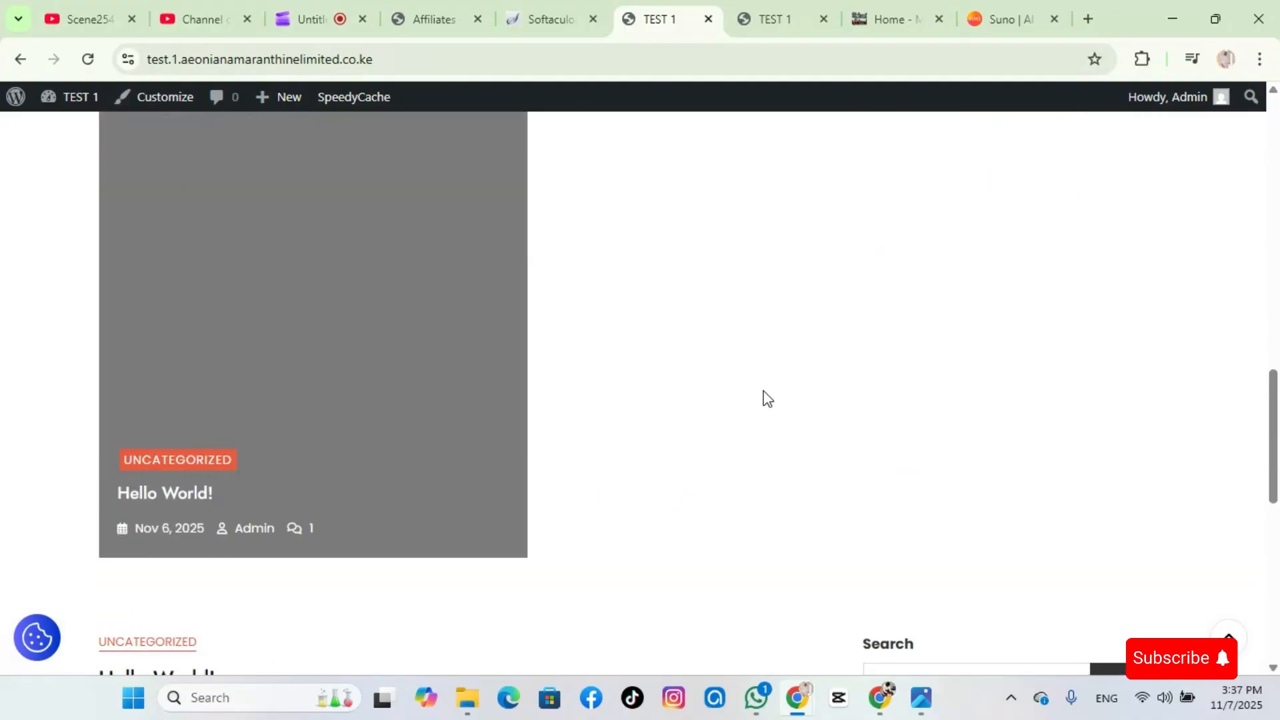
scroll(765, 397, up, 13)
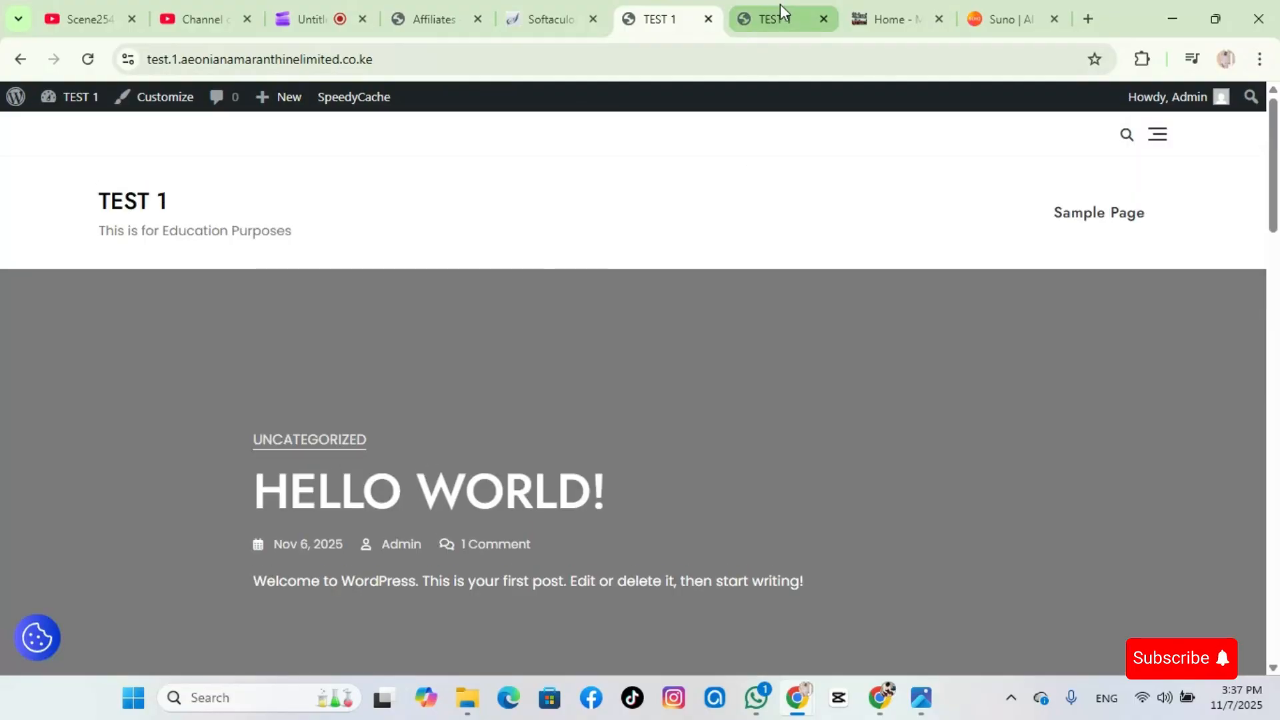
click(780, 6)
click(87, 58)
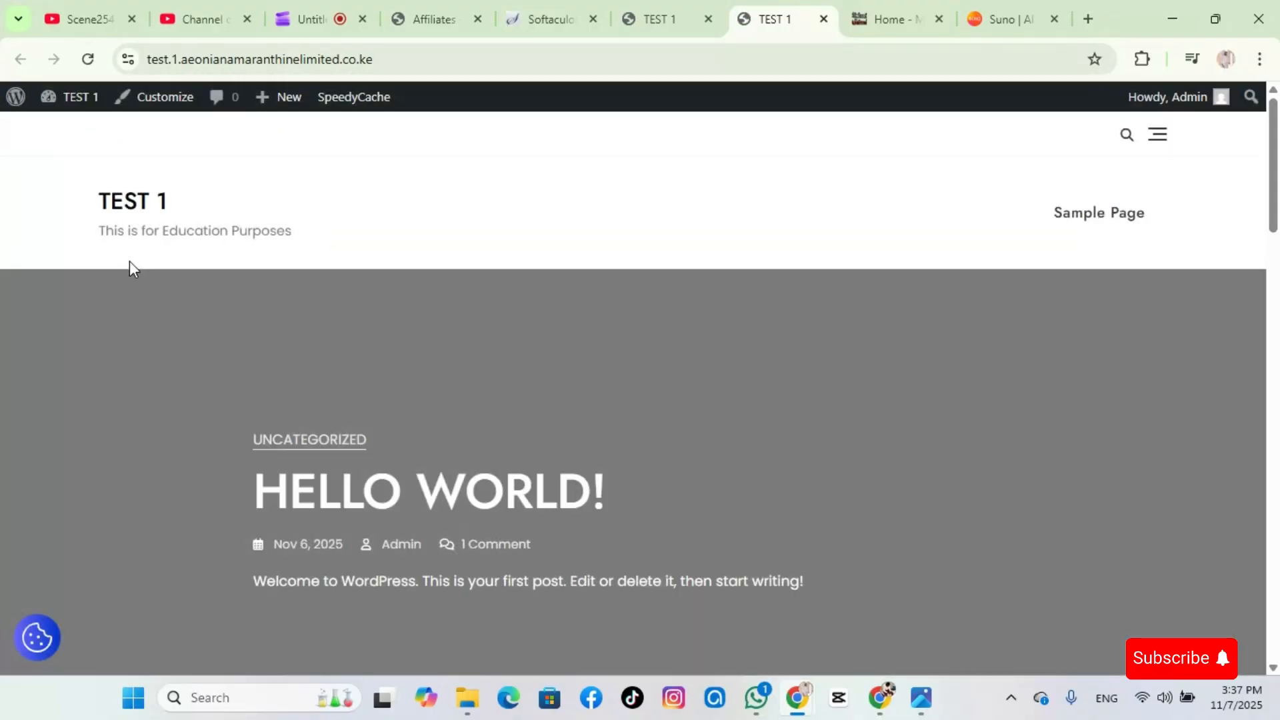
scroll(1089, 434, down, 6)
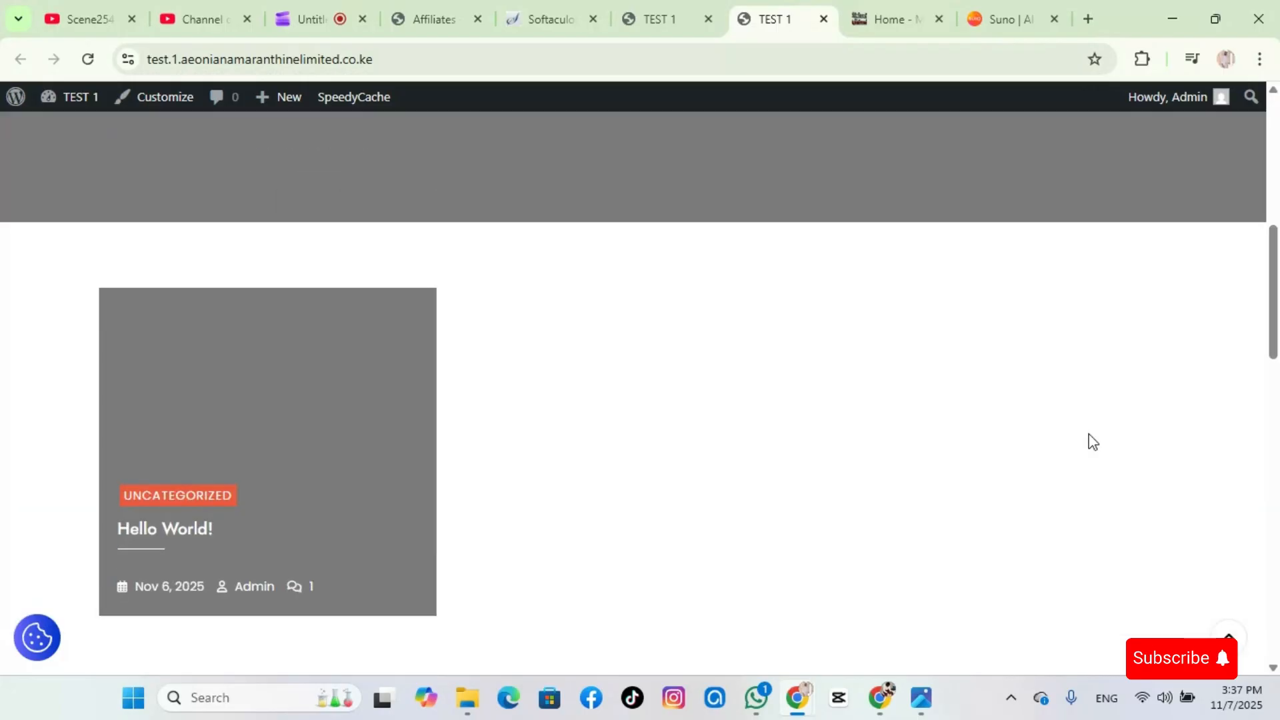
scroll(1088, 434, down, 10)
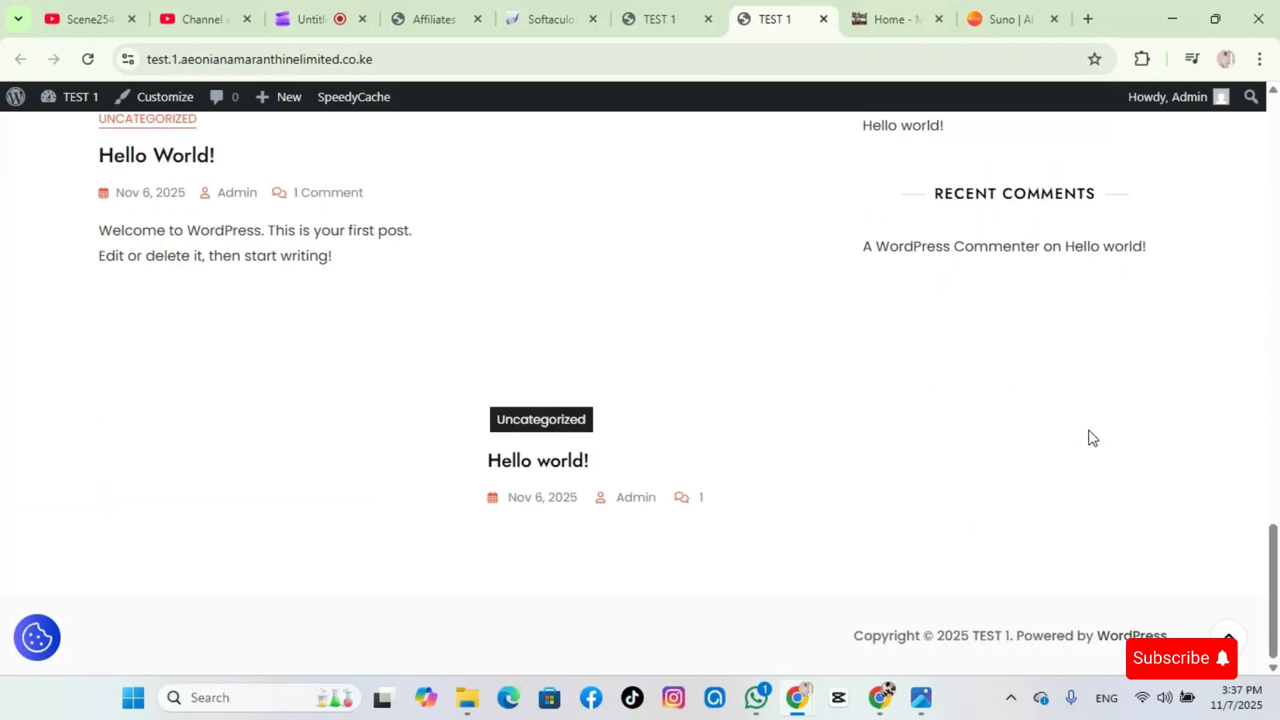
scroll(1093, 433, up, 16)
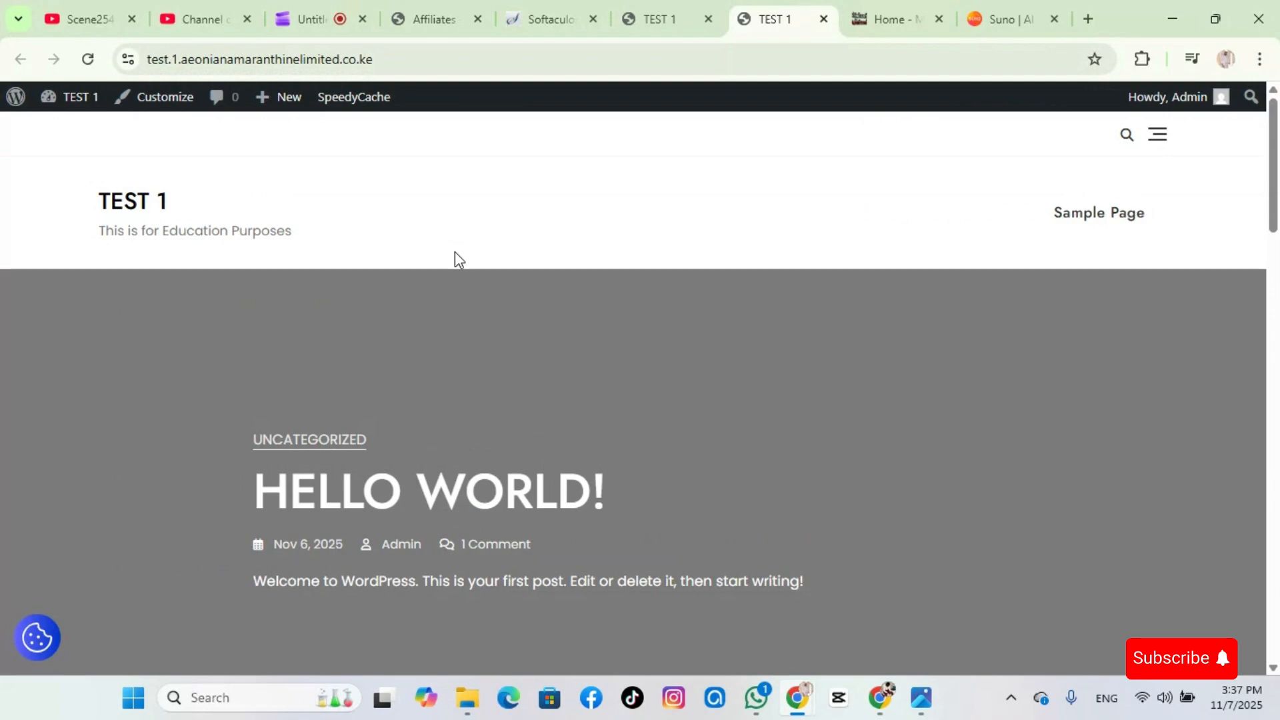
Open the site's Sample Page and examine how its content is laid out
click(1098, 224)
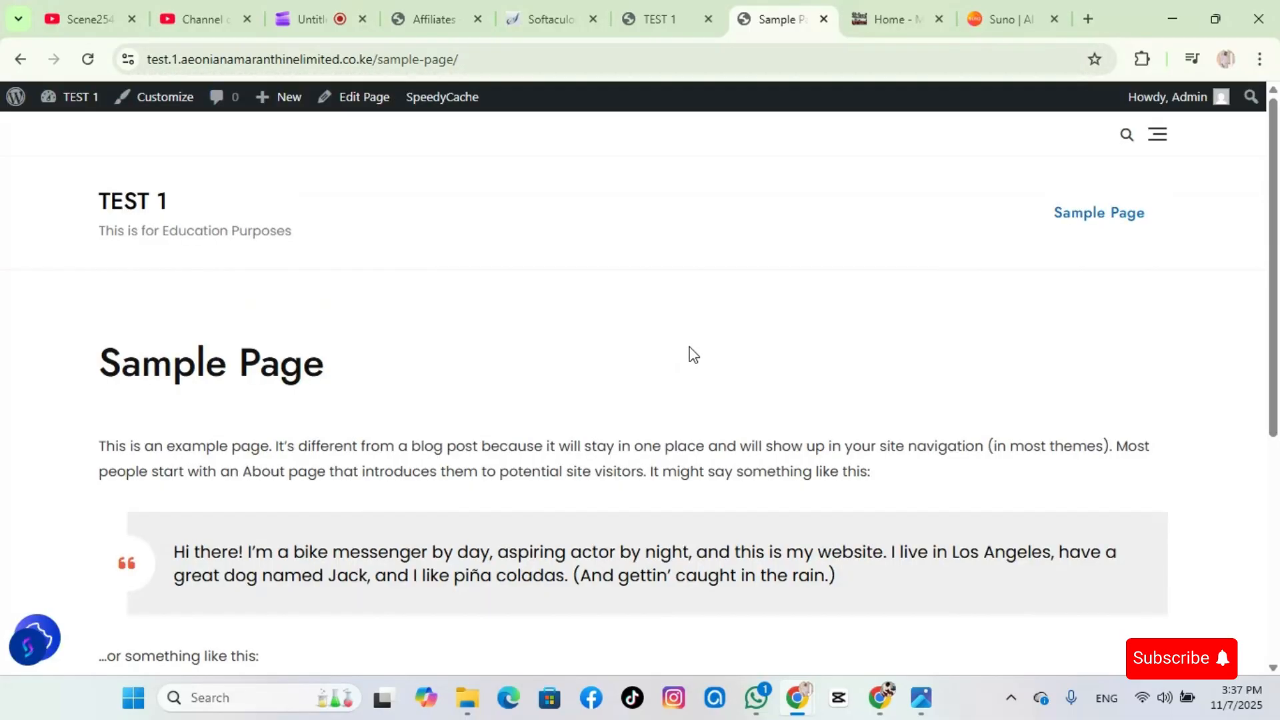
scroll(693, 353, down, 6)
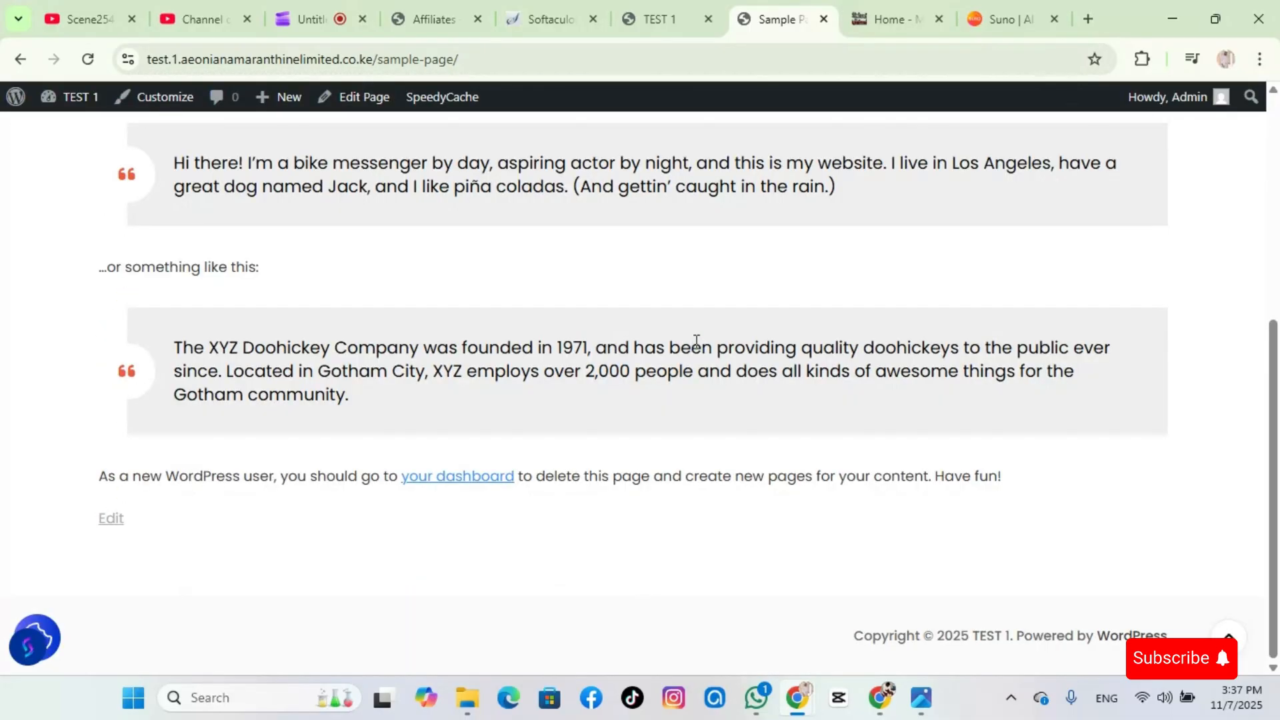
scroll(697, 341, up, 6)
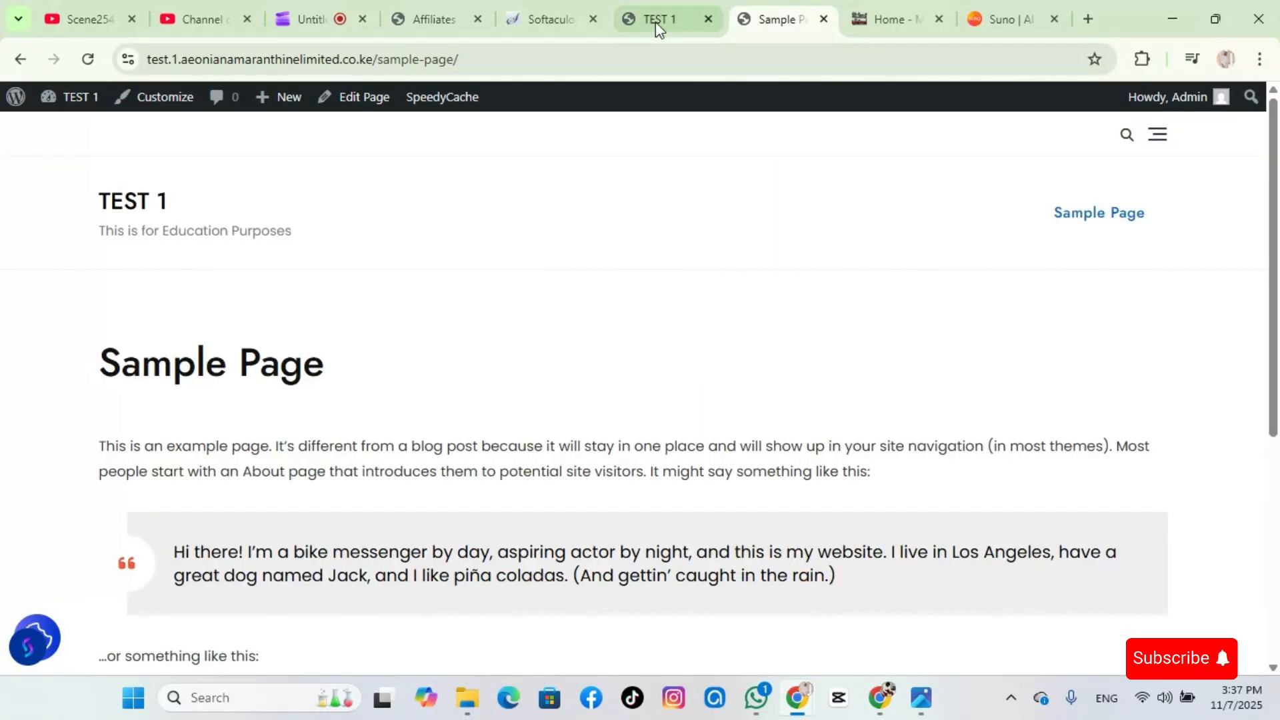
Return to the WordPress dashboard and review the installed themes with the active Bosa Portfolio Resume theme
click(673, 22)
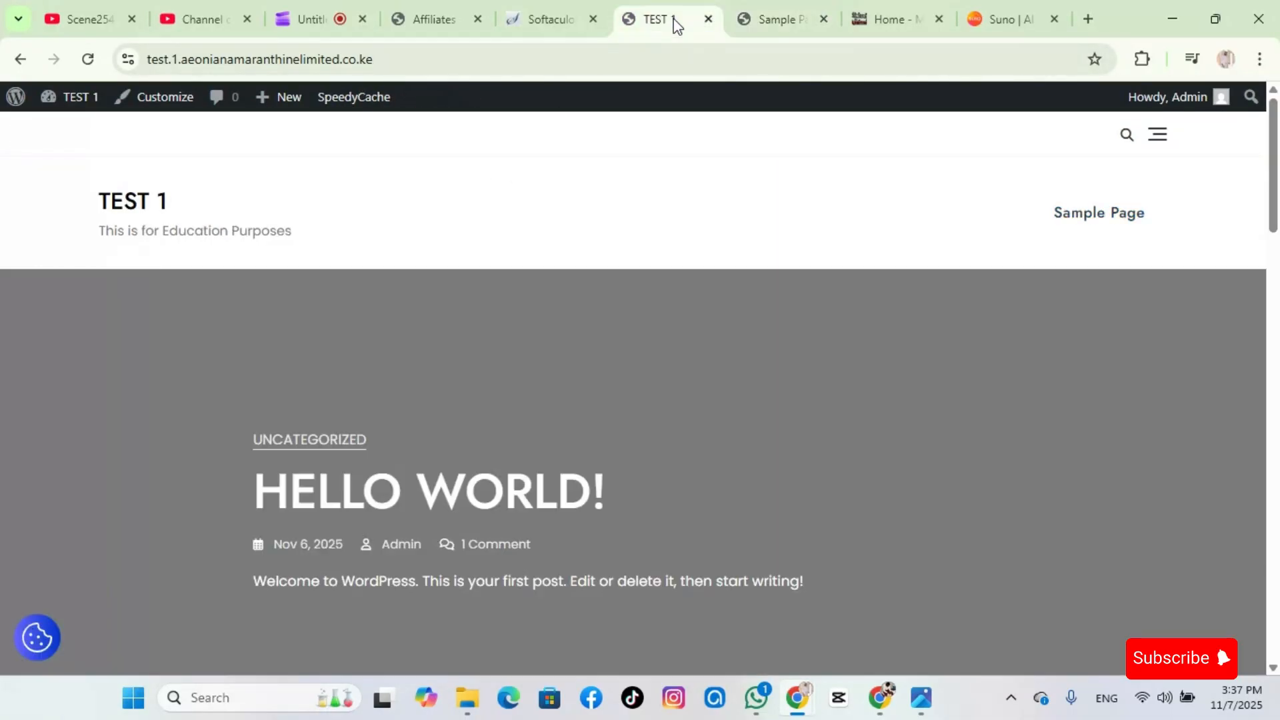
click(78, 104)
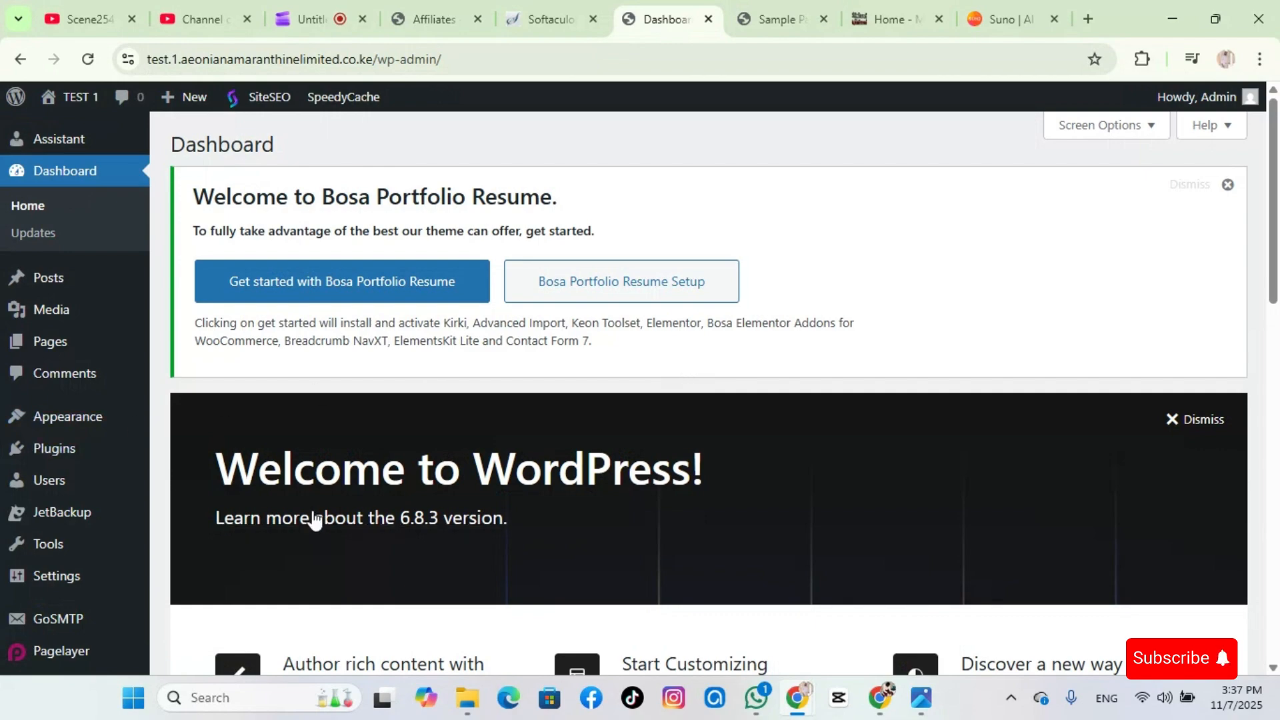
scroll(315, 519, down, 4)
scroll(314, 514, up, 4)
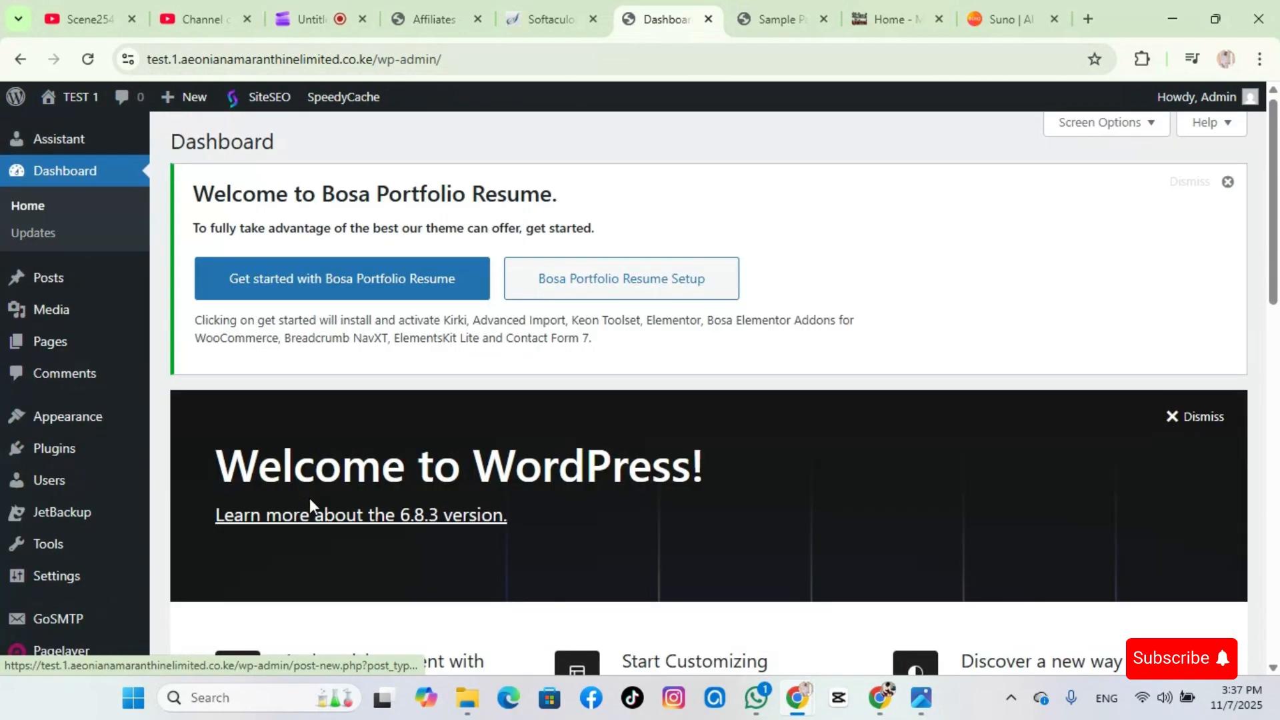
mouse_move(23, 423)
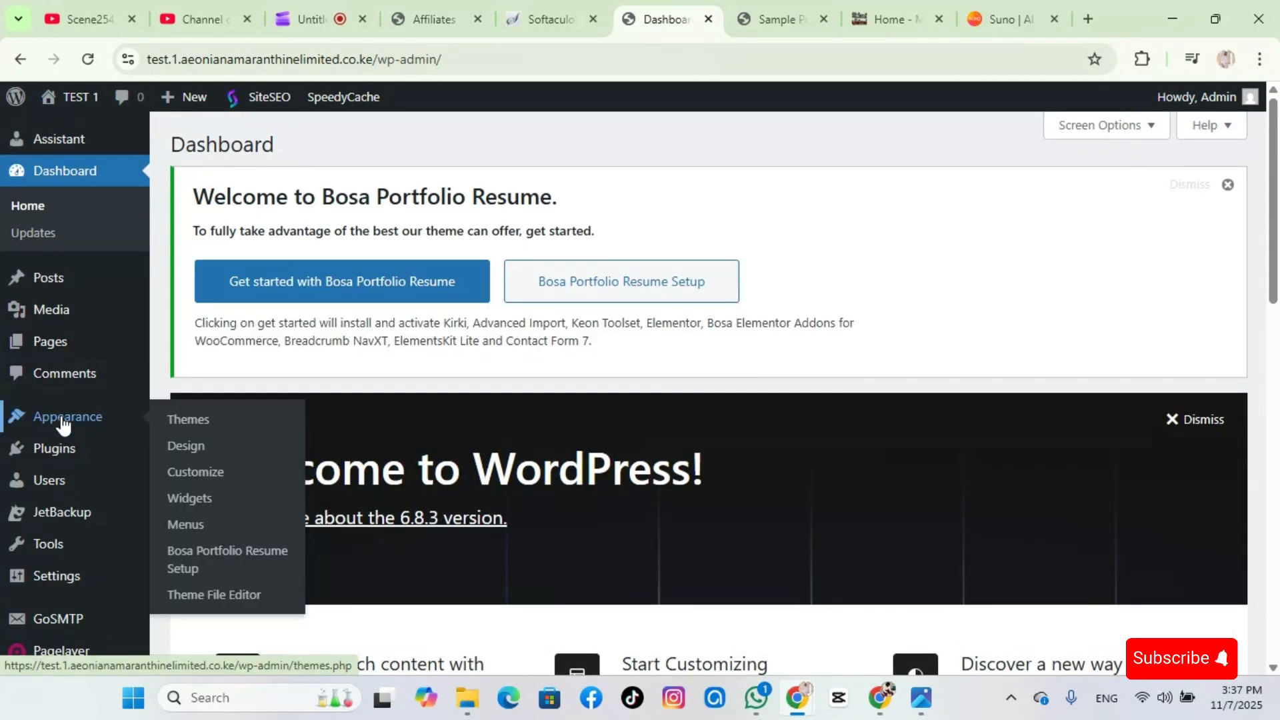
click(203, 425)
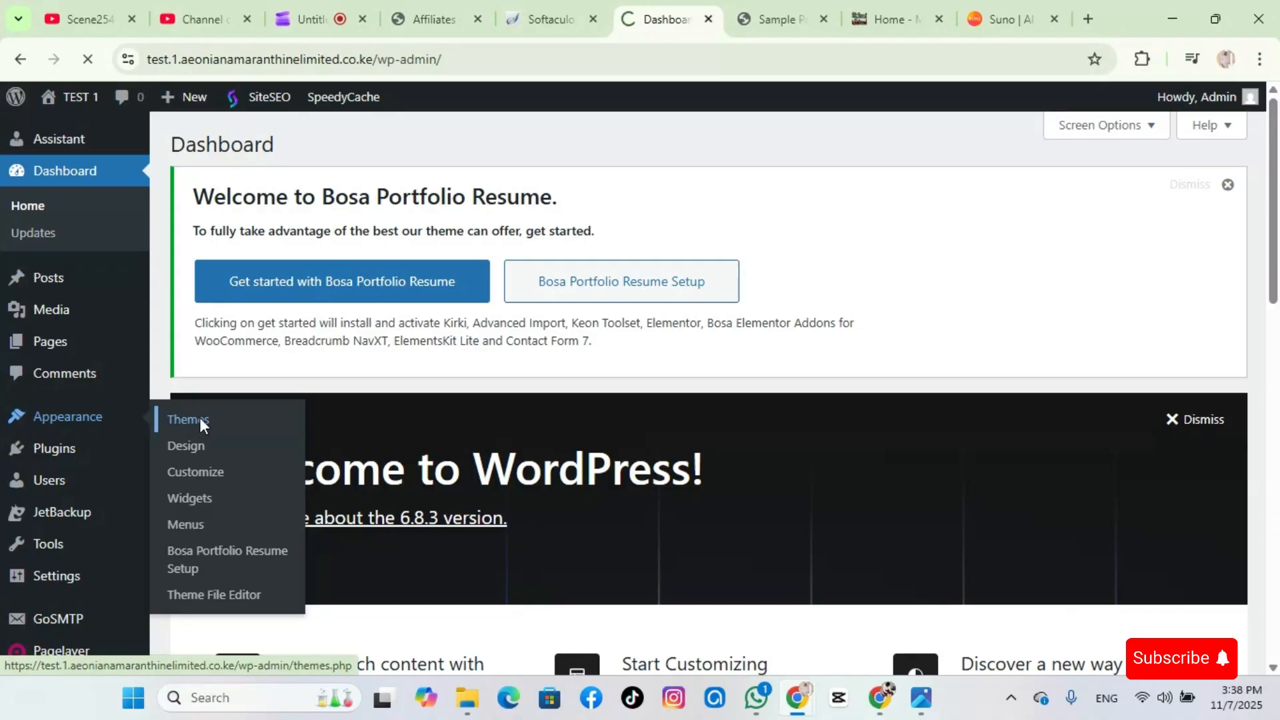
scroll(485, 431, down, 2)
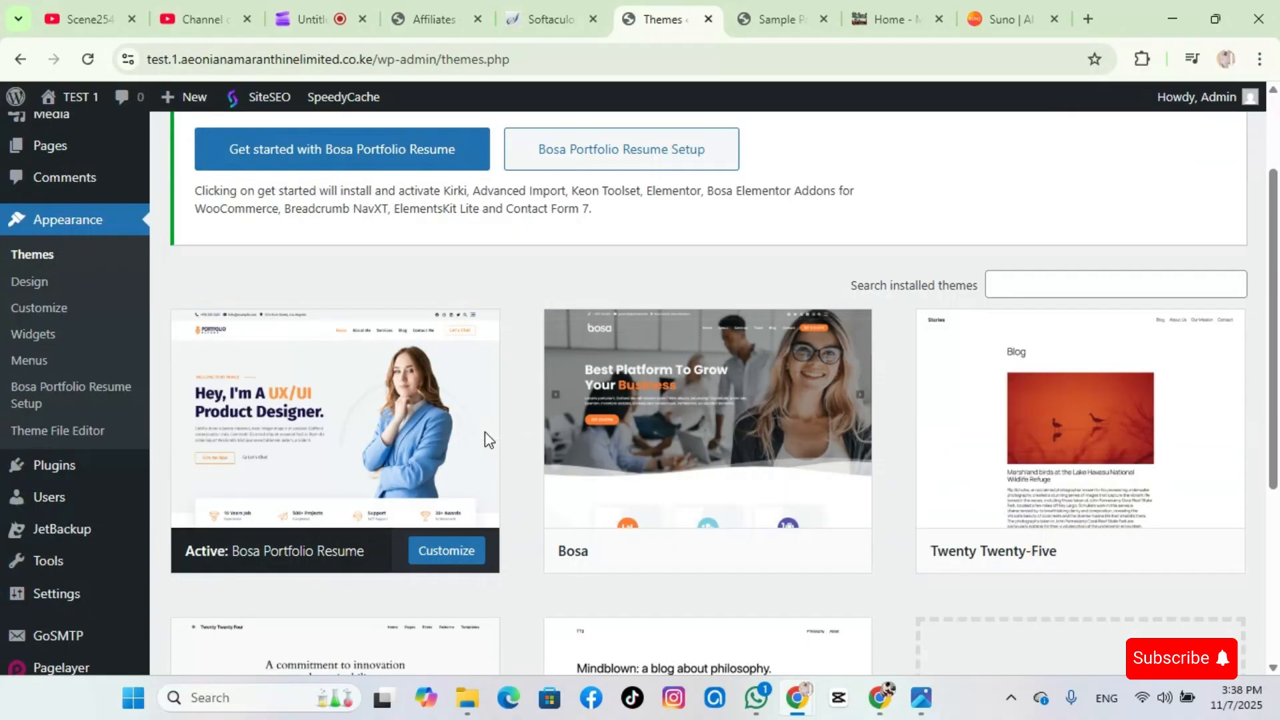
scroll(486, 431, down, 1)
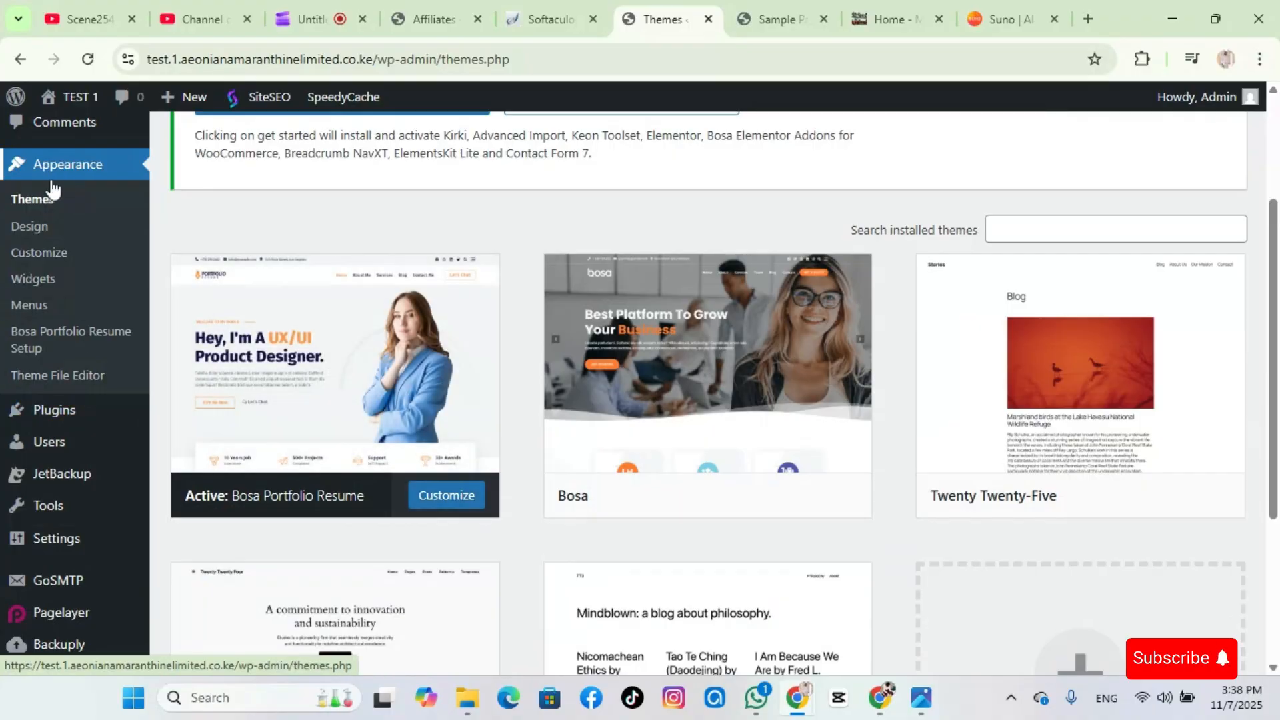
Open the Bosa Portfolio Resume Setup page and read through its getting-started steps
click(59, 343)
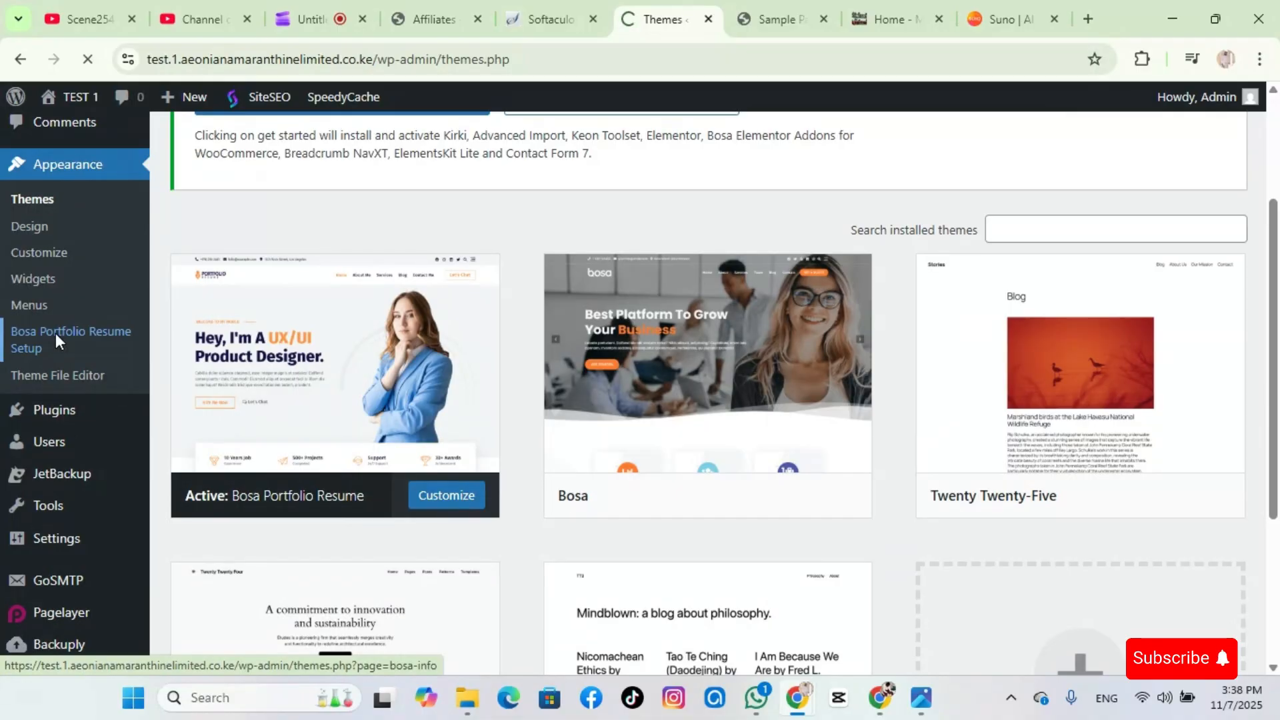
scroll(572, 366, down, 5)
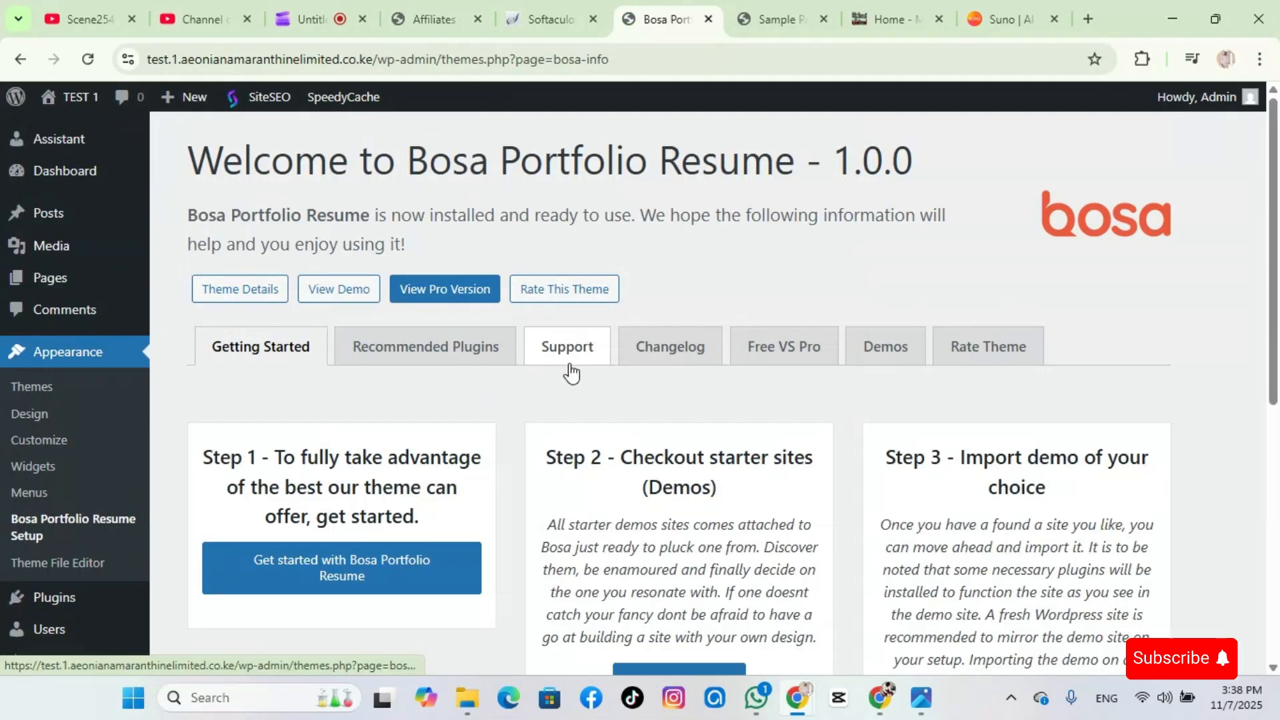
scroll(572, 370, down, 4)
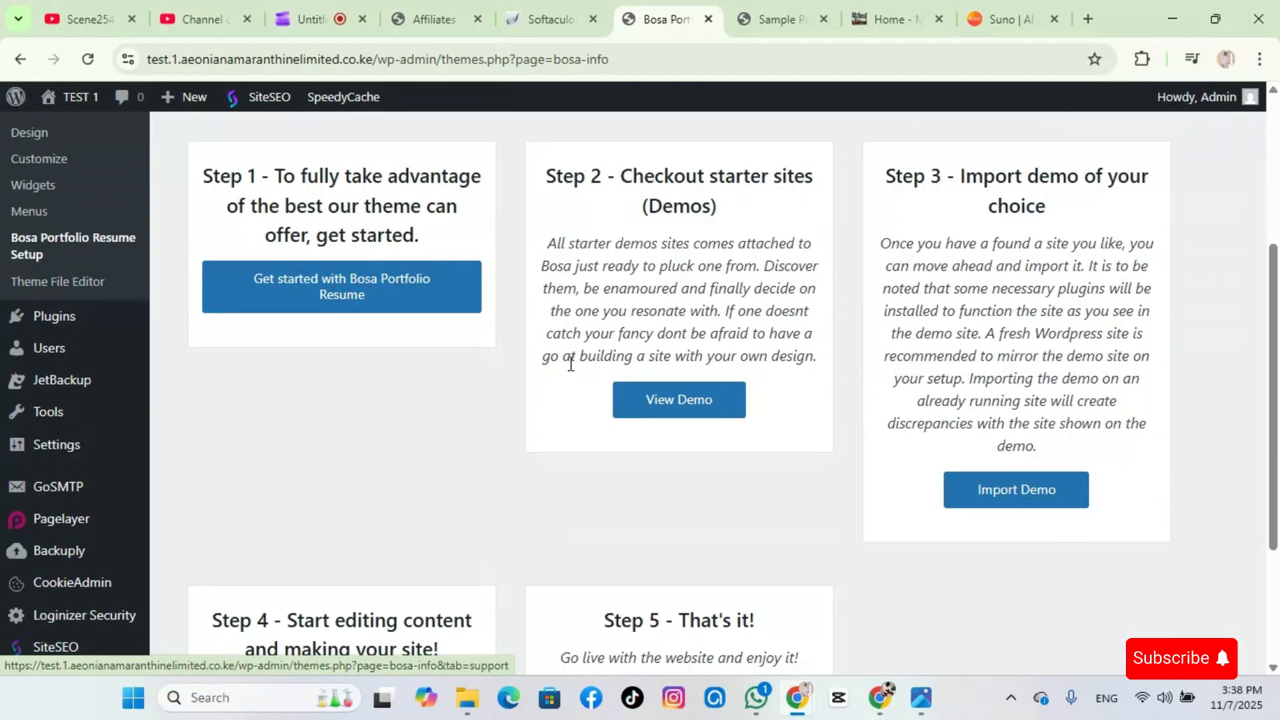
scroll(571, 364, down, 3)
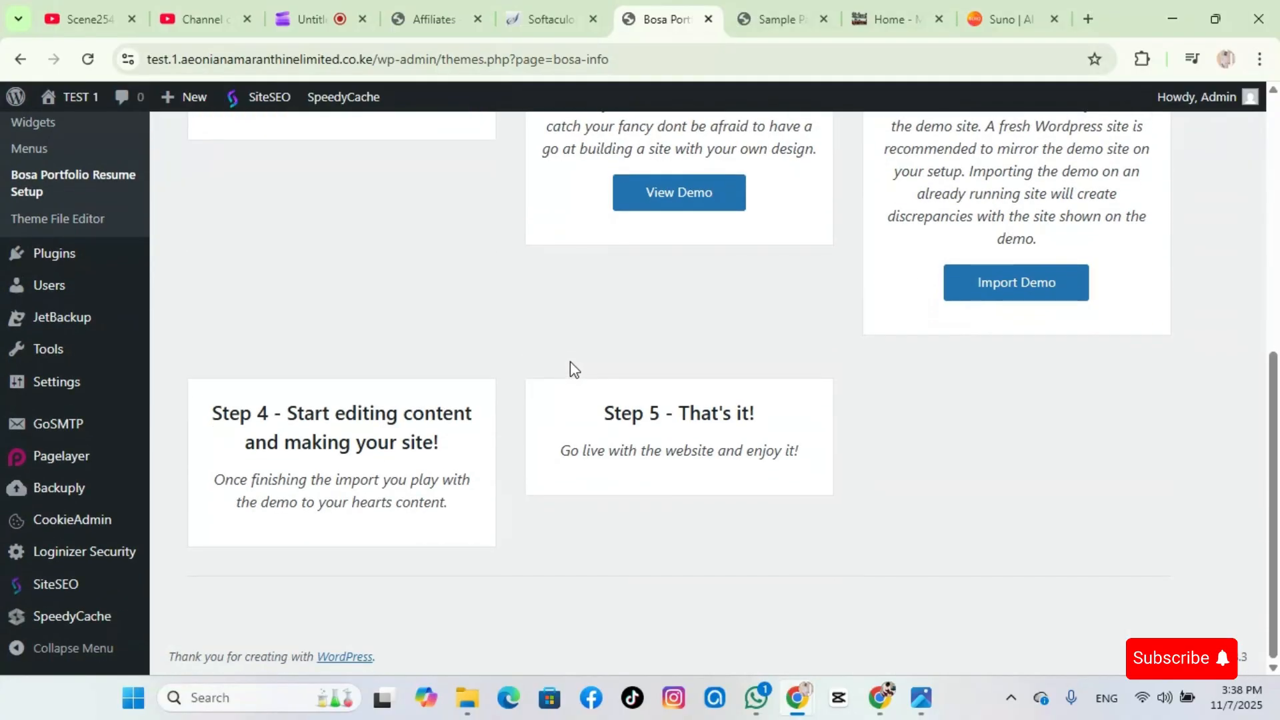
scroll(571, 364, up, 3)
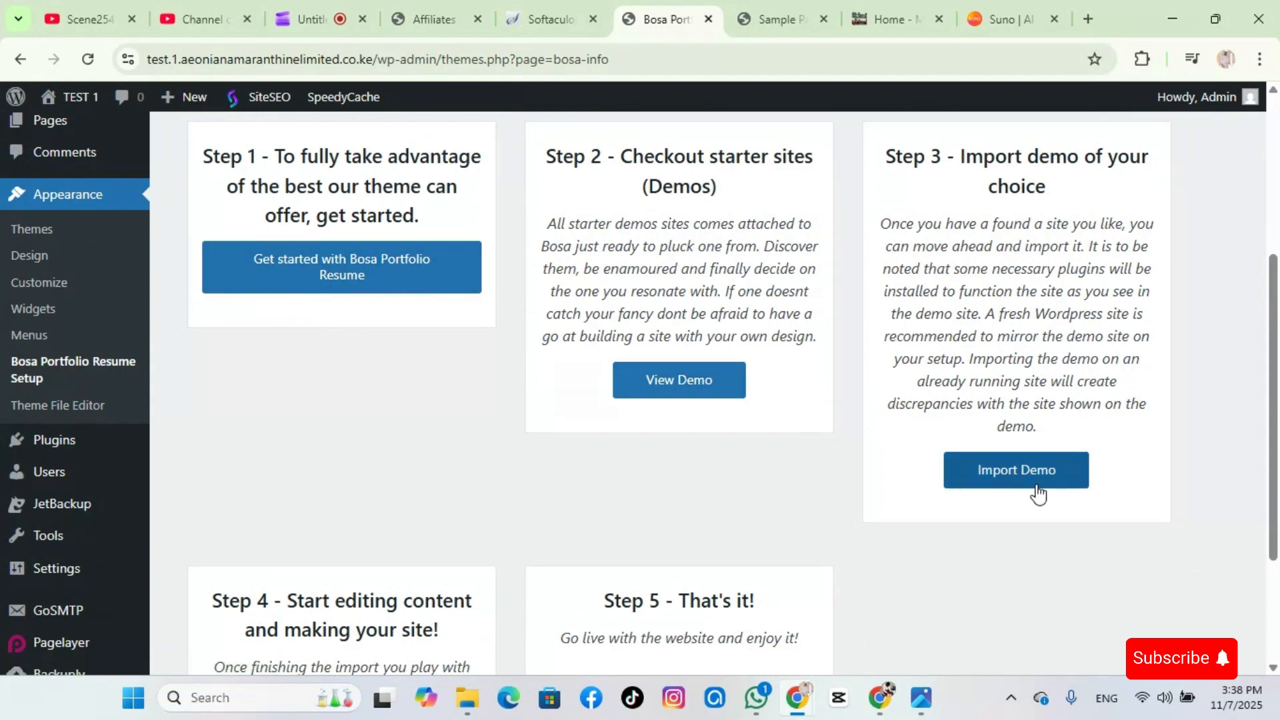
scroll(979, 285, up, 3)
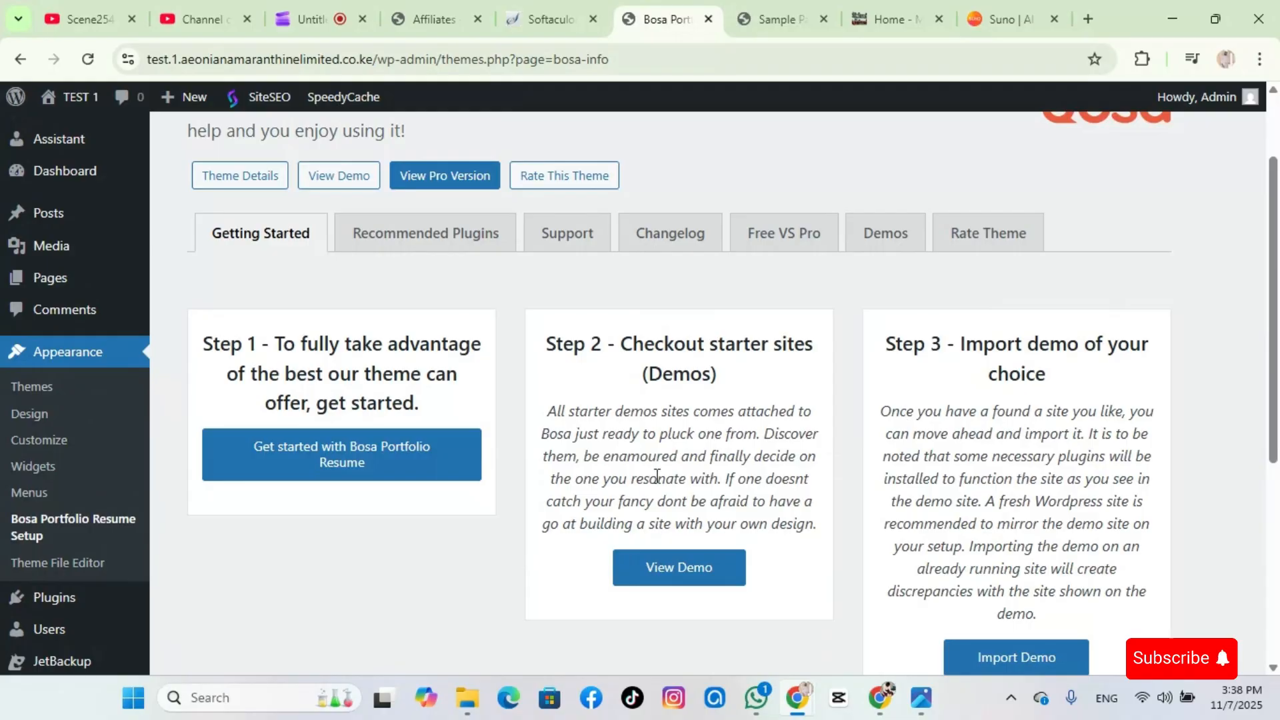
scroll(1127, 587, down, 2)
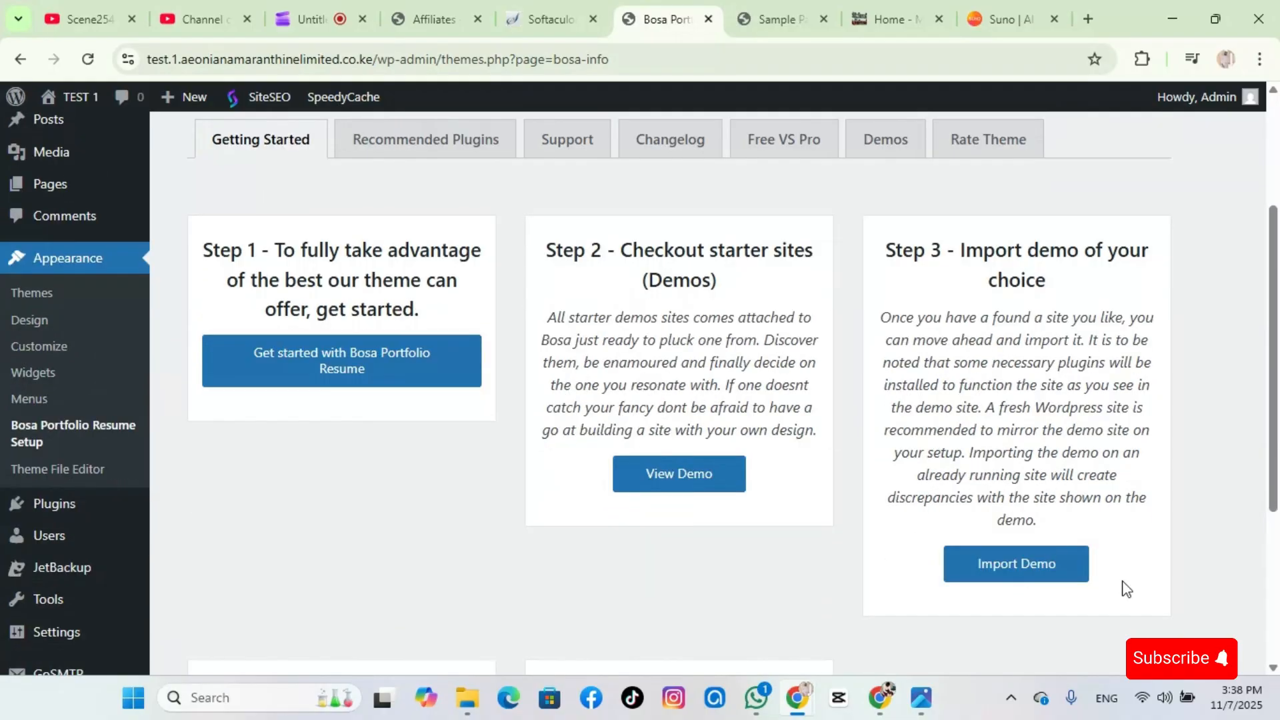
Try to open the theme's demo import, reload that page, and return to the theme setup page
click(1009, 575)
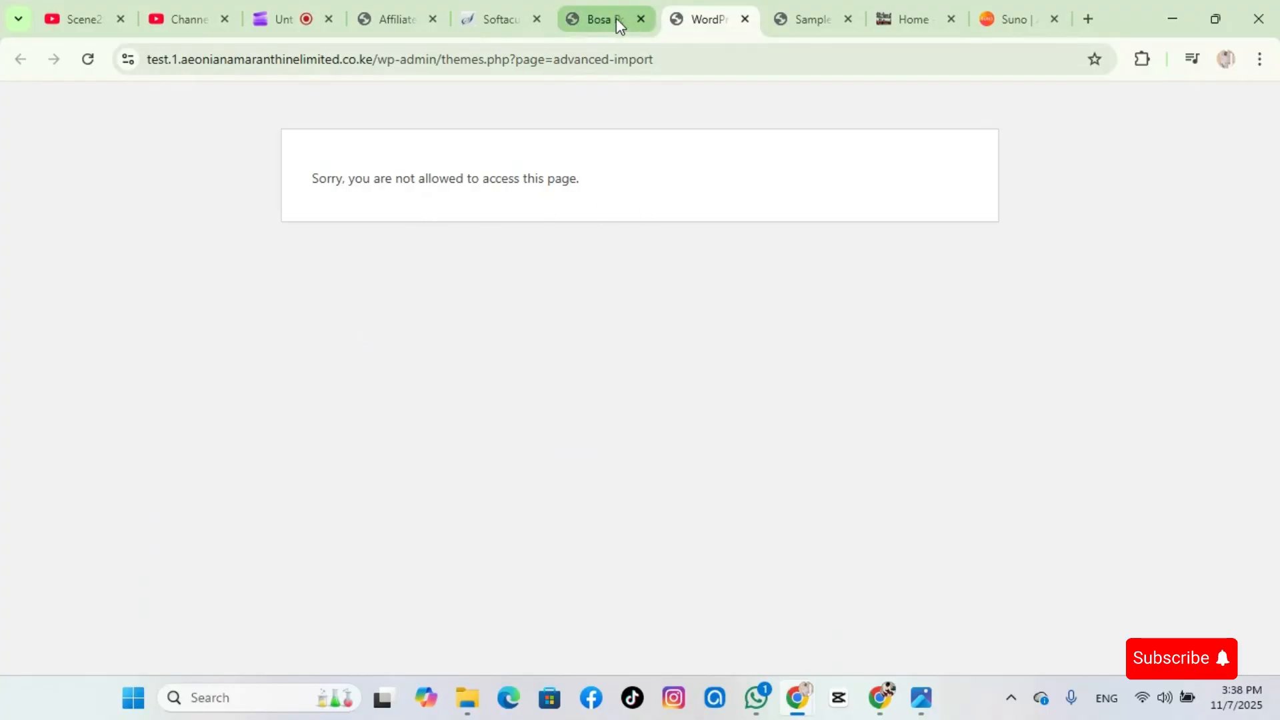
click(85, 62)
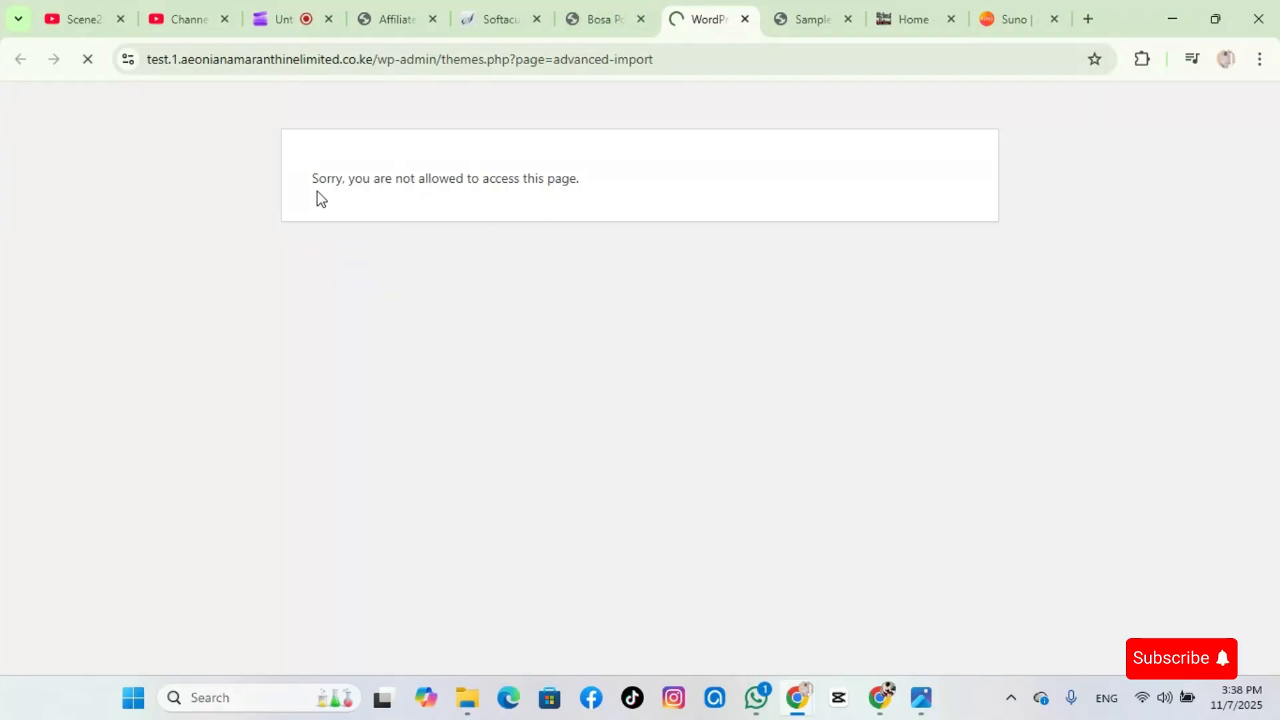
click(595, 18)
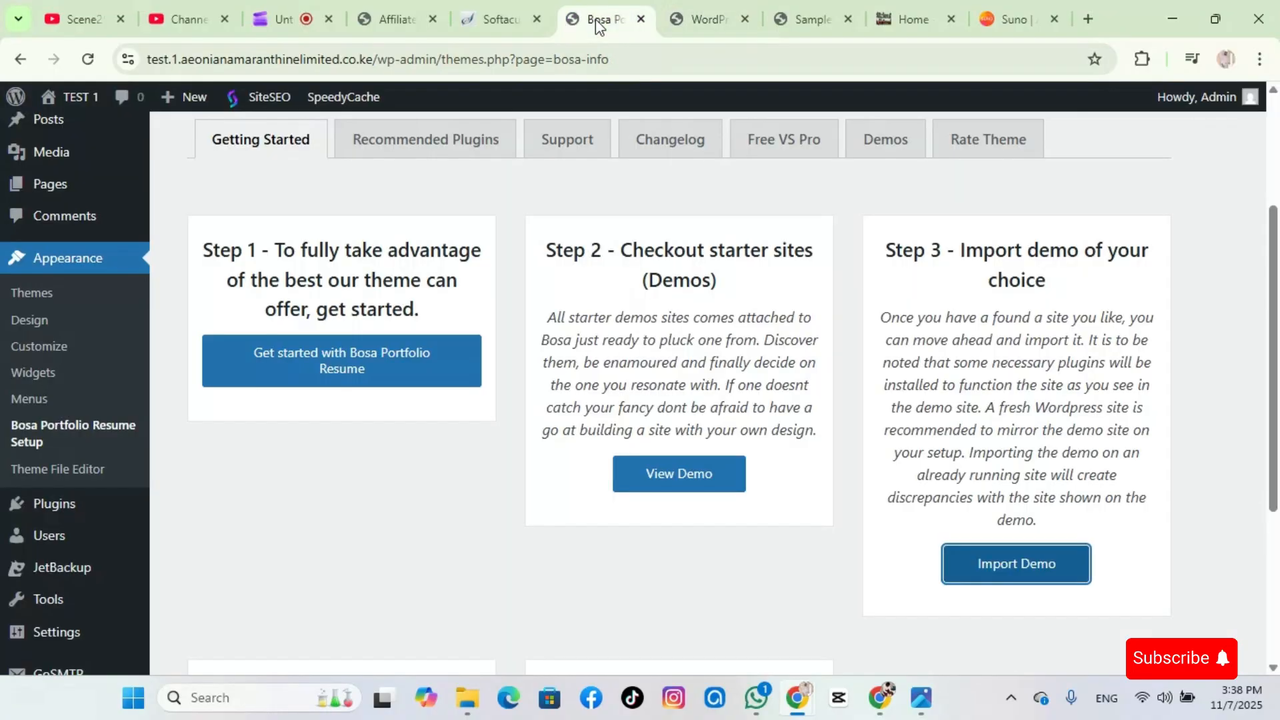
Open the theme's recommended plugins and look through them for the Advanced Import plugin
scroll(306, 390, up, 2)
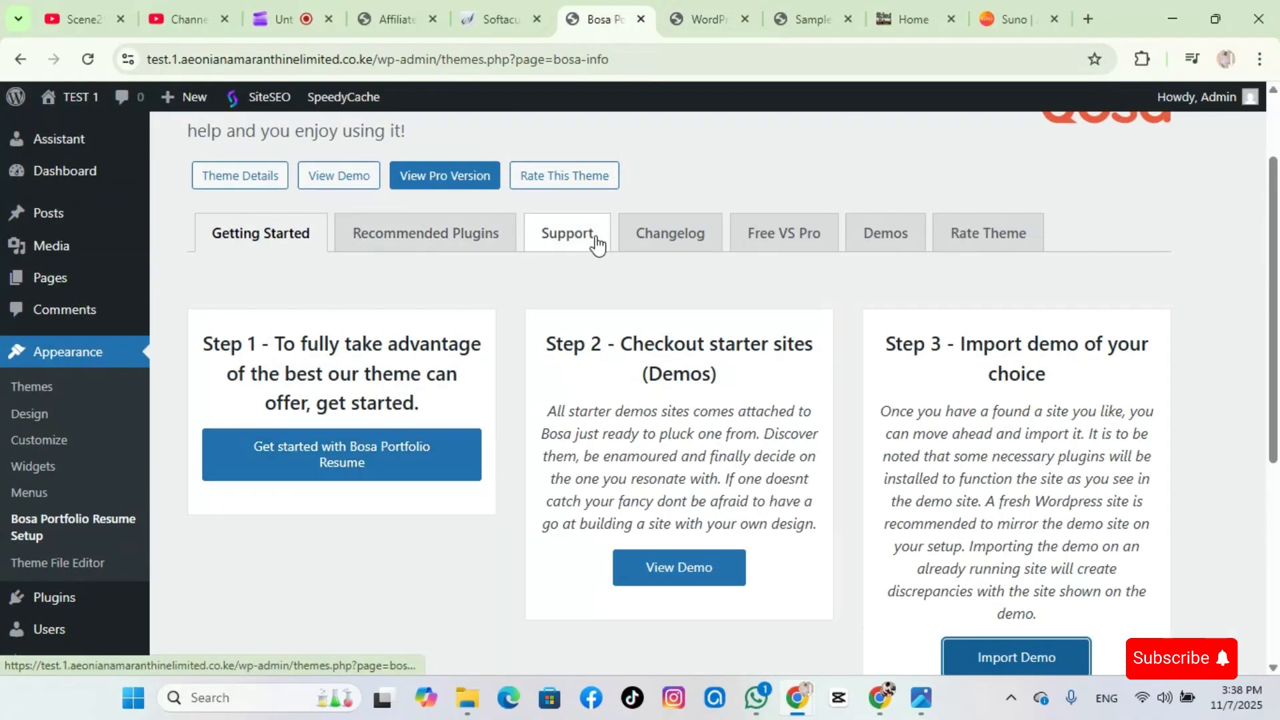
click(398, 241)
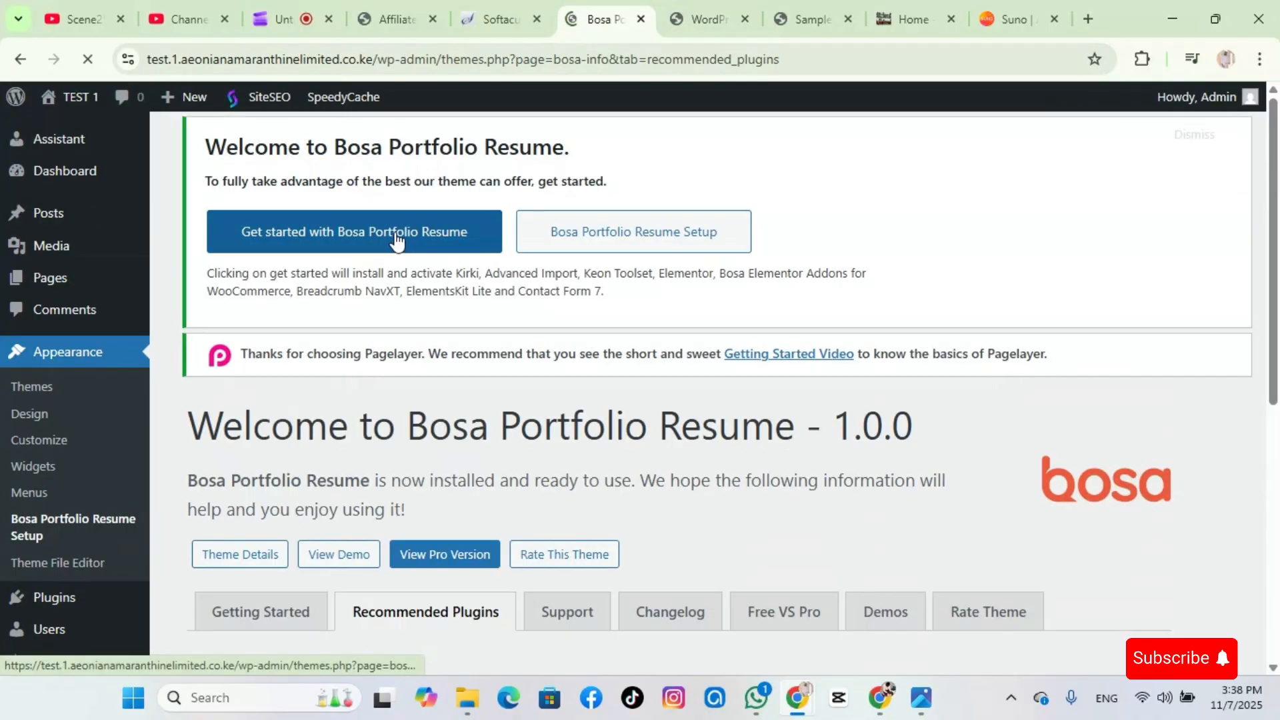
scroll(399, 241, down, 7)
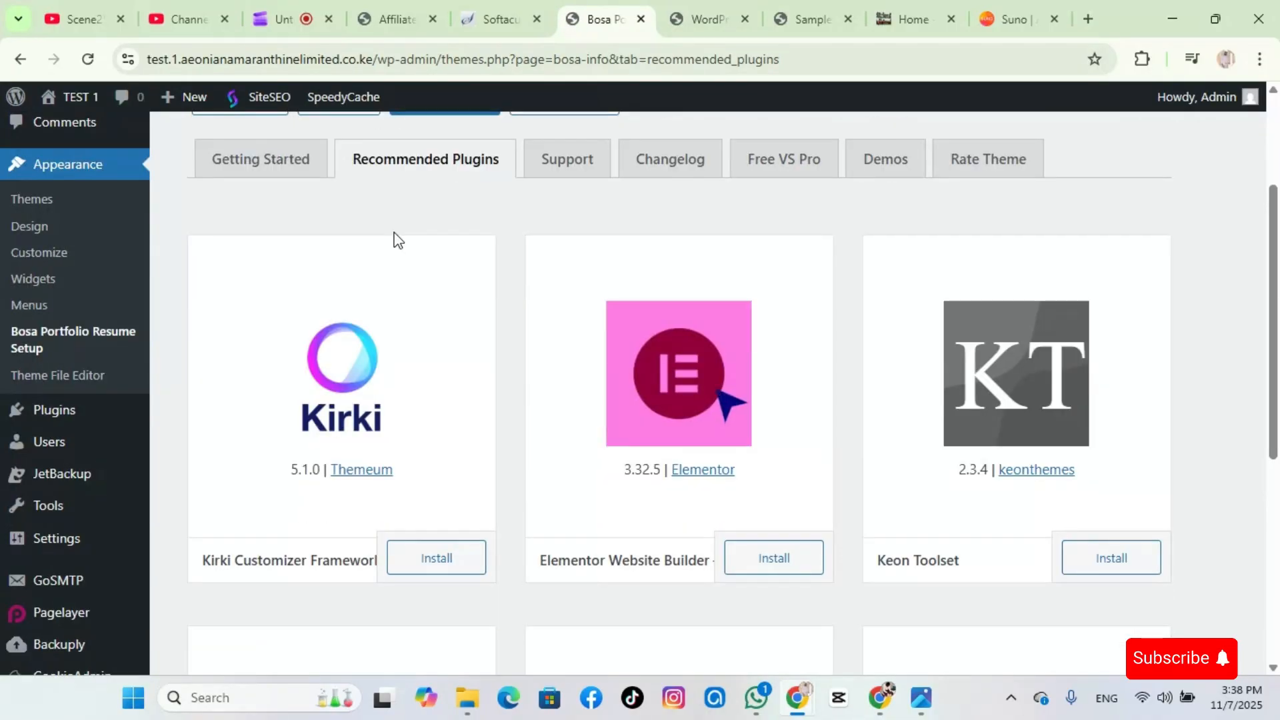
scroll(398, 241, down, 6)
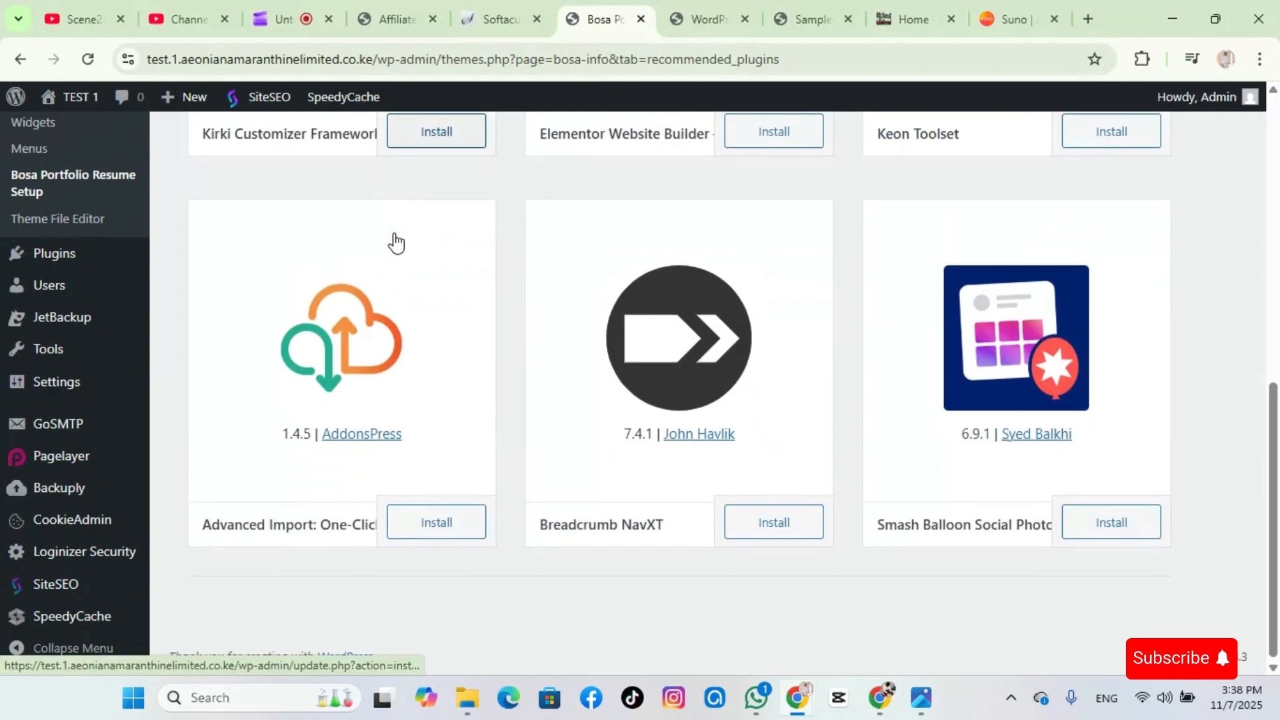
scroll(398, 242, up, 3)
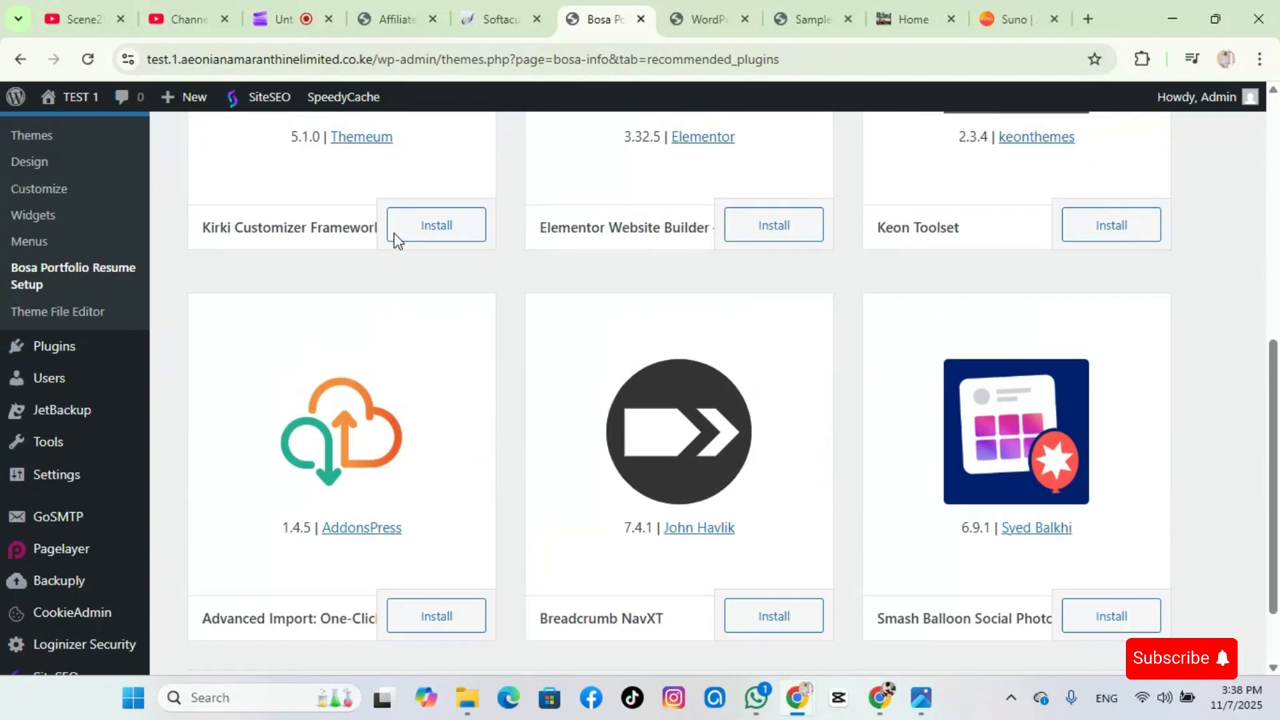
scroll(395, 241, up, 3)
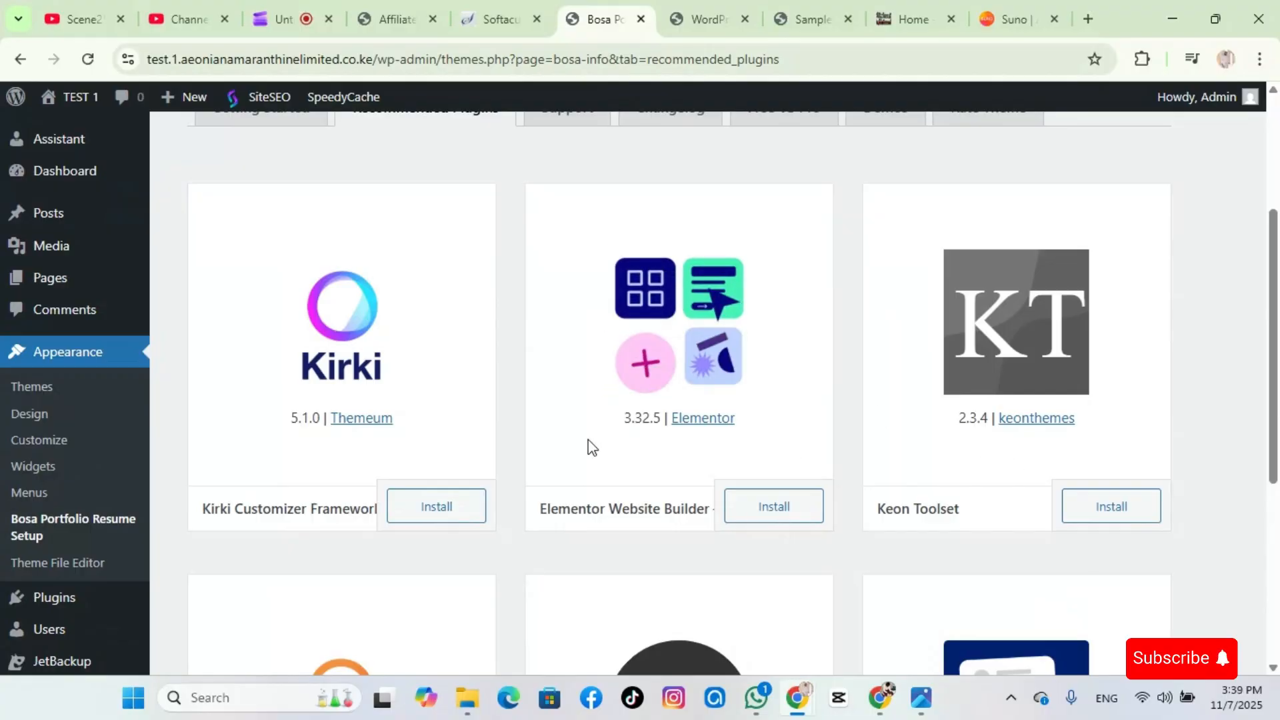
scroll(437, 447, down, 4)
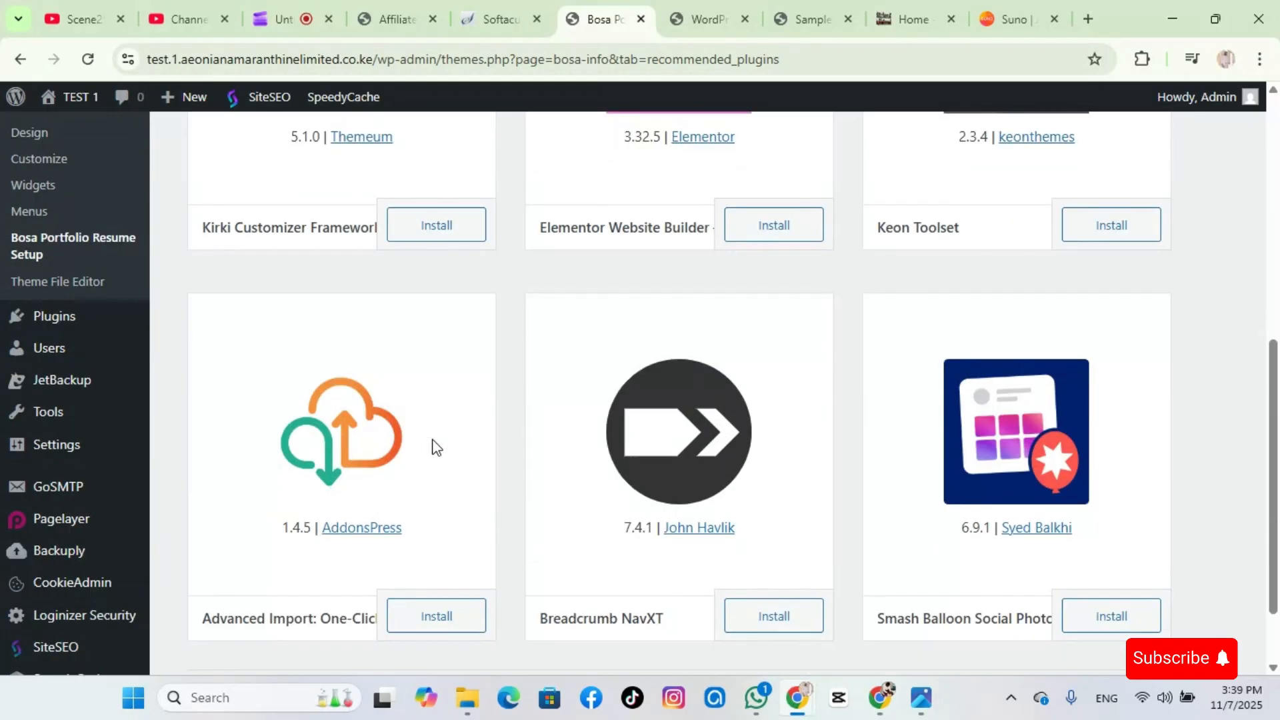
scroll(435, 478, down, 2)
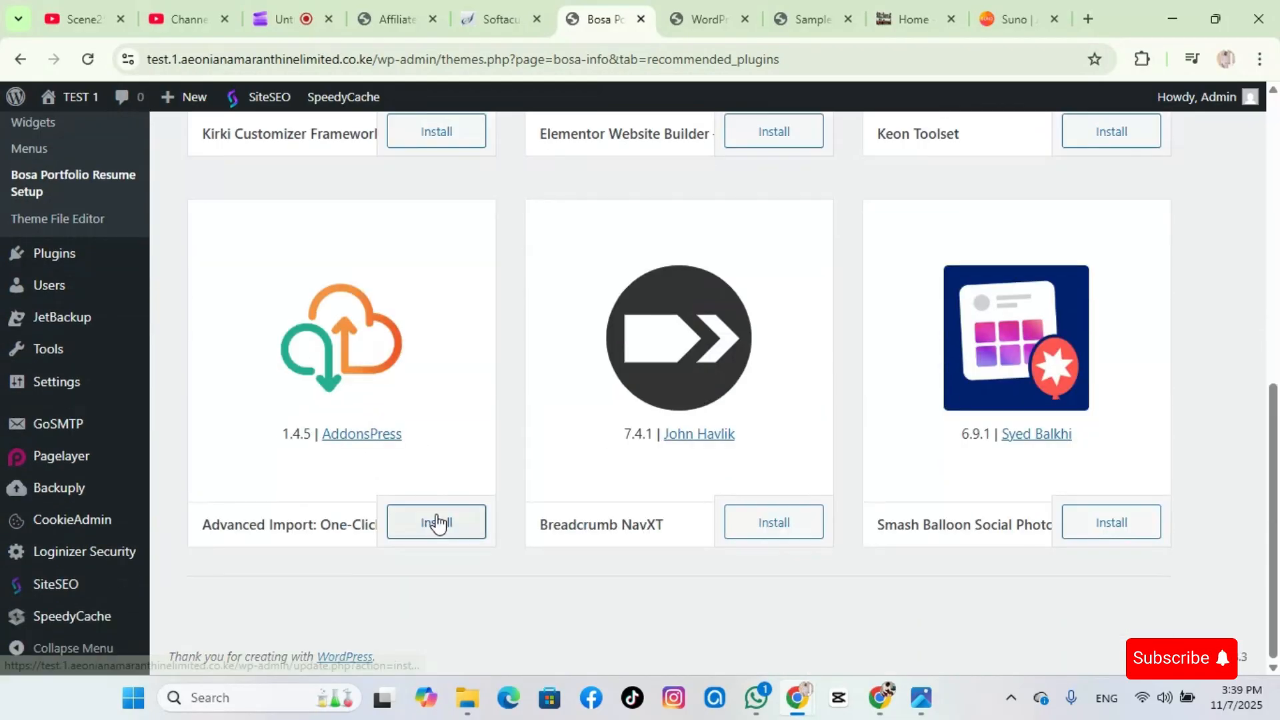
Install the recommended Kirki Customizer Framework, Elementor Website Builder and Keon Toolset plugins
scroll(437, 513, up, 9)
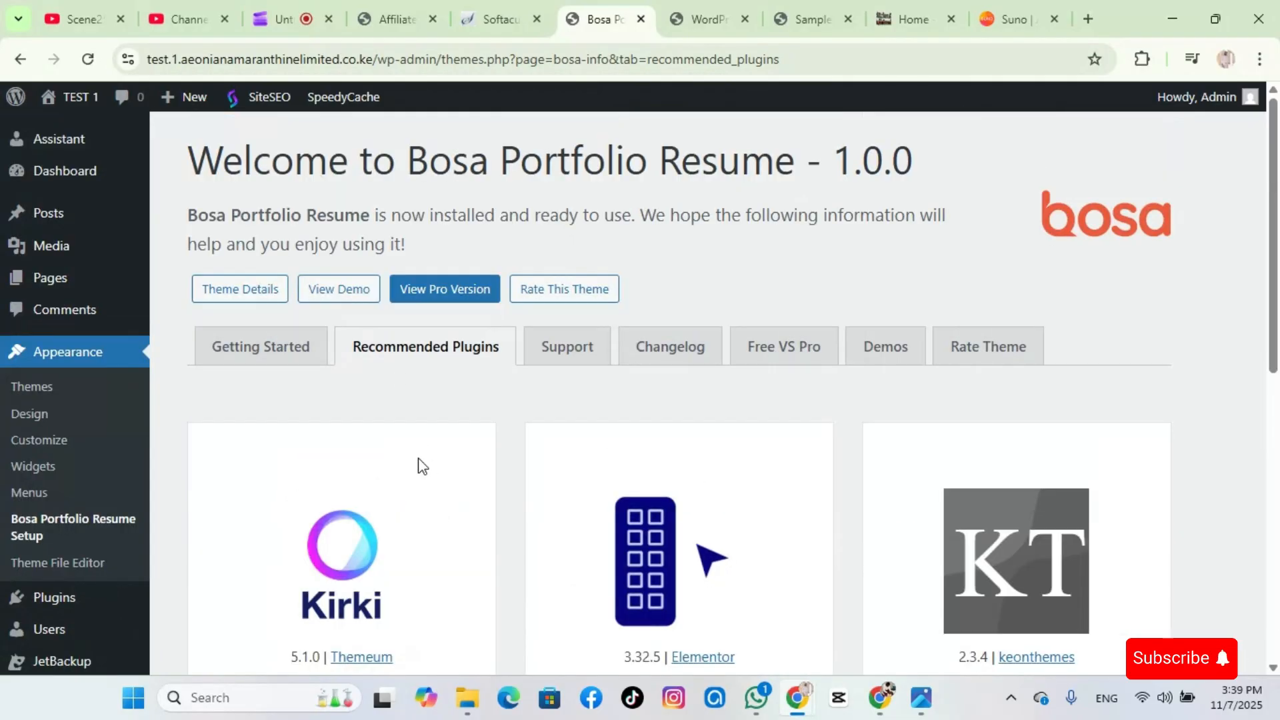
scroll(408, 463, down, 3)
scroll(388, 457, up, 3)
scroll(390, 458, down, 1)
scroll(386, 454, down, 4)
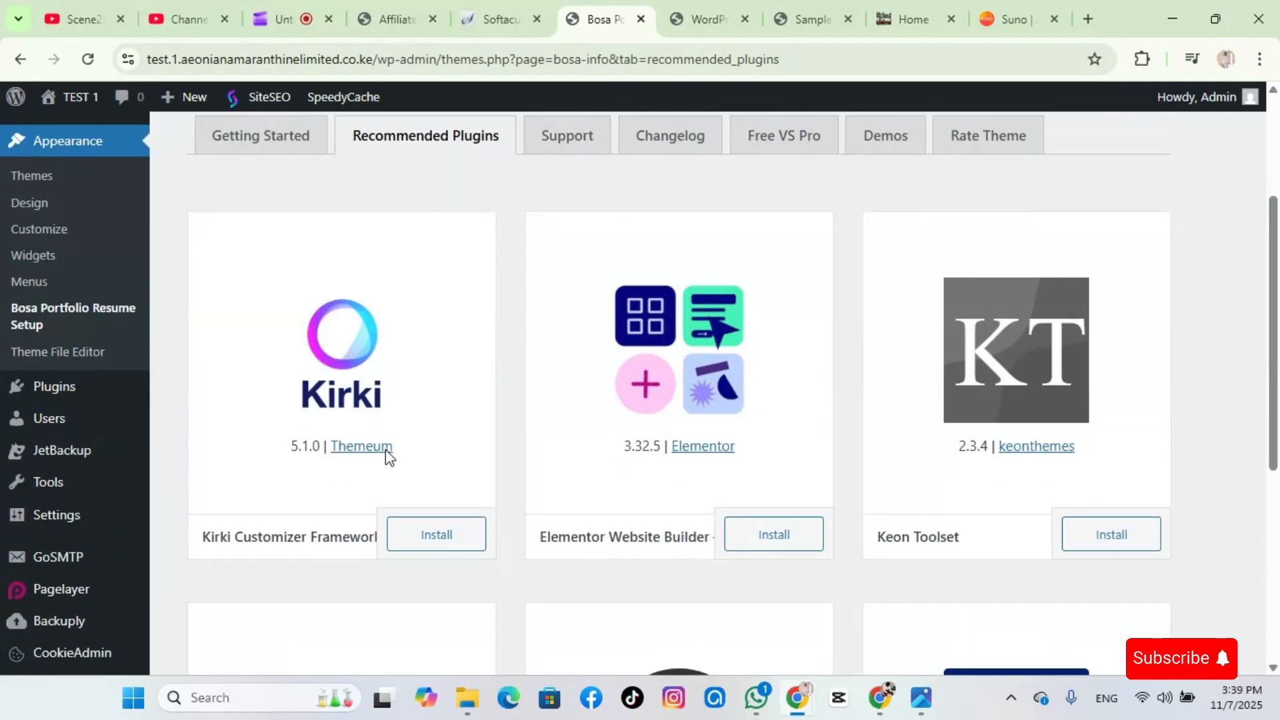
click(445, 465)
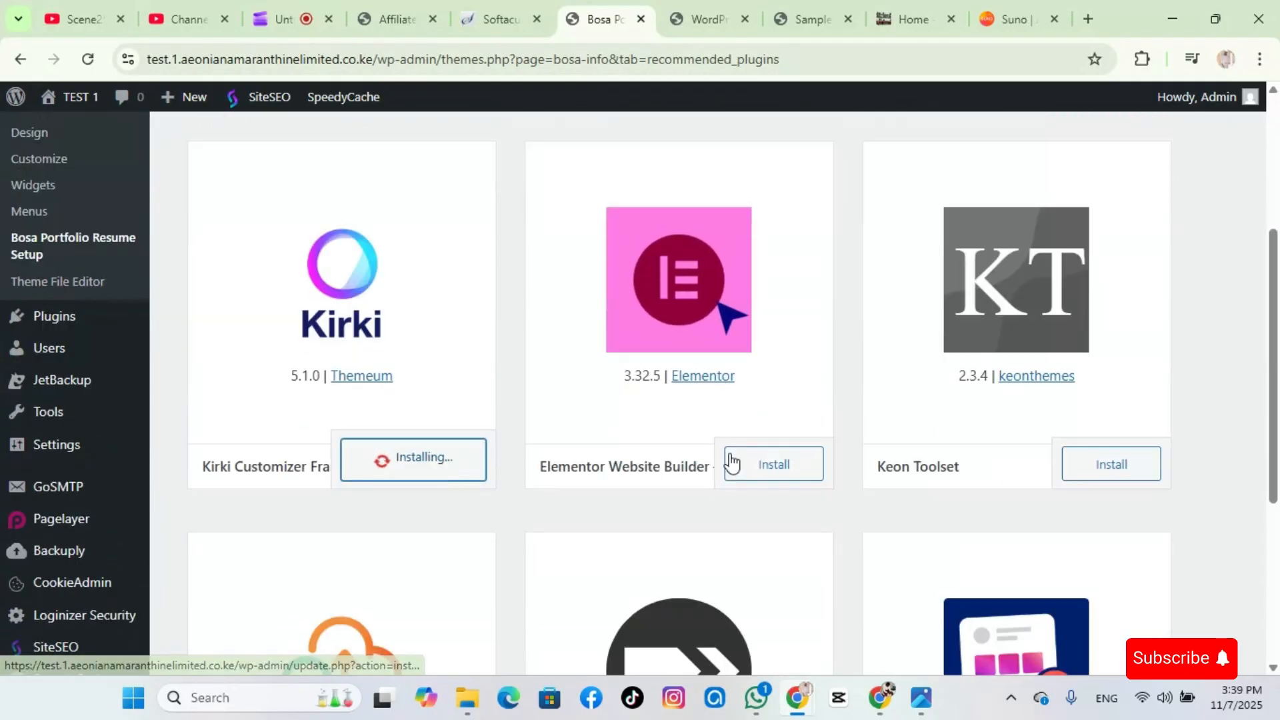
click(774, 470)
click(1067, 466)
Install the remaining recommended plugins: Advanced Import, Breadcrumb NavXT and Smash Balloon Social Photo
scroll(887, 492, down, 4)
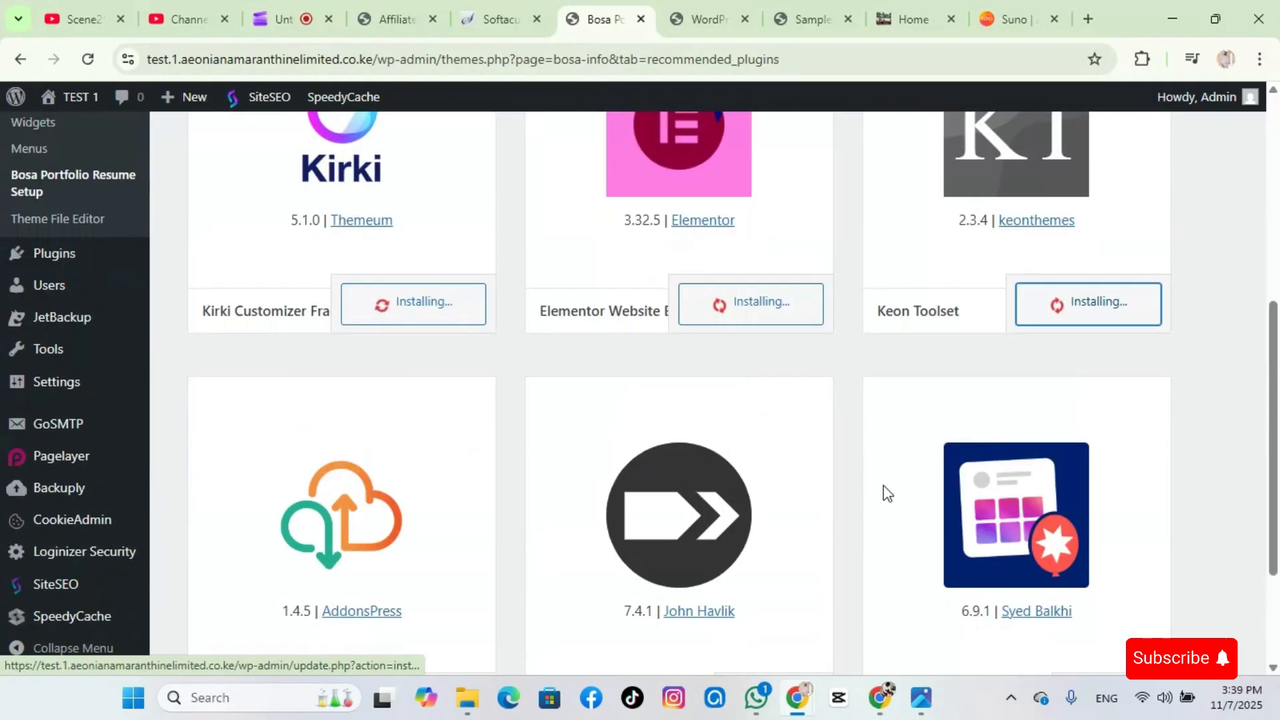
click(435, 577)
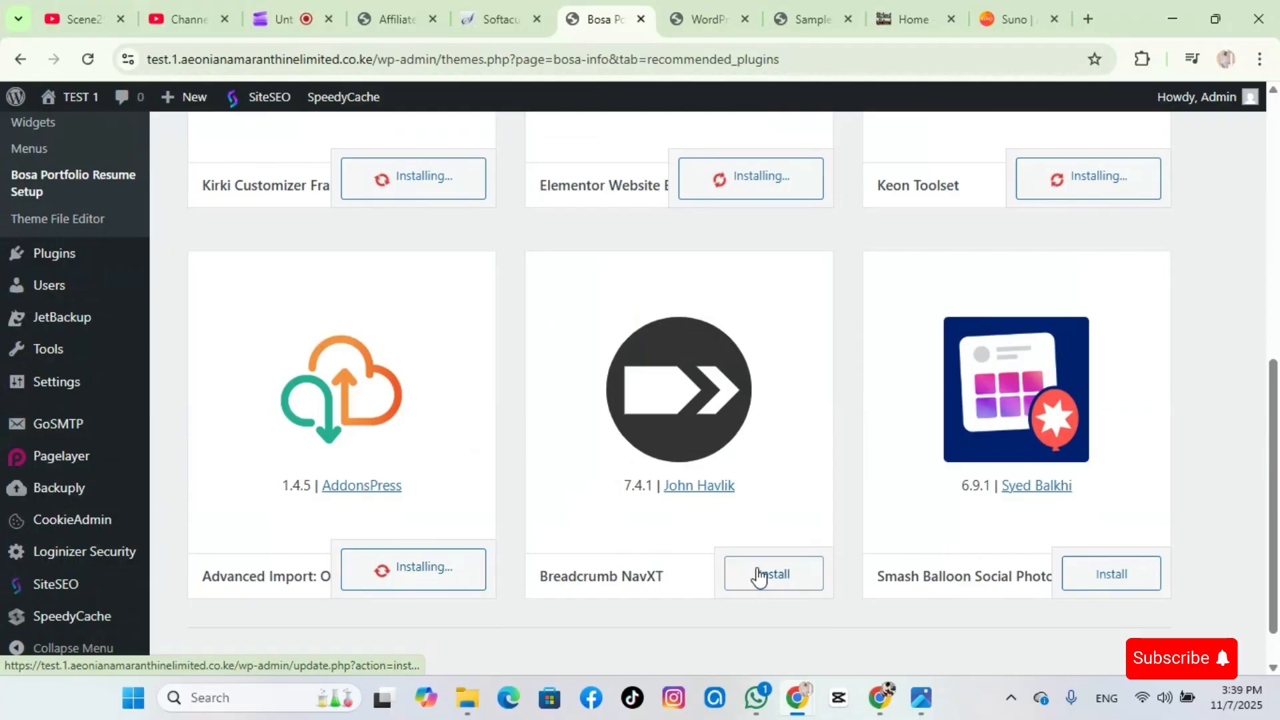
click(761, 574)
click(1095, 580)
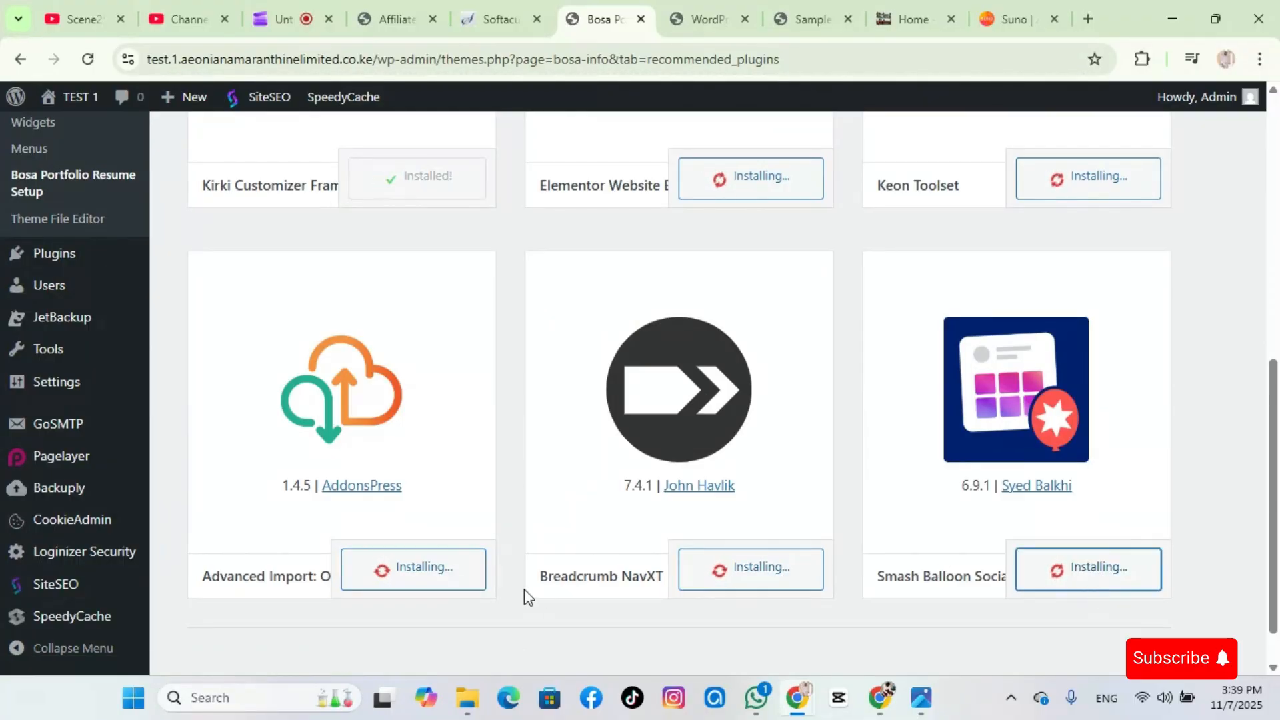
Check the progress of the plugin installations, cancelling the attempt to leave for the dashboard
scroll(524, 590, up, 1)
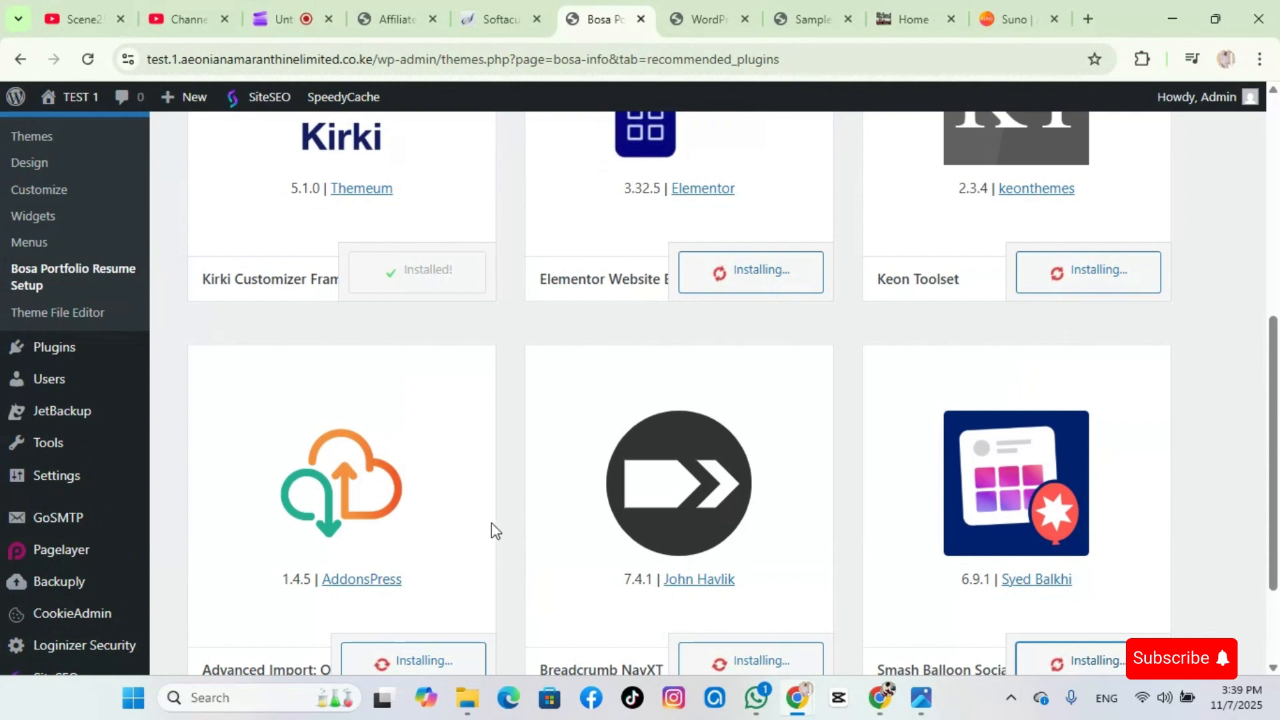
scroll(492, 529, up, 2)
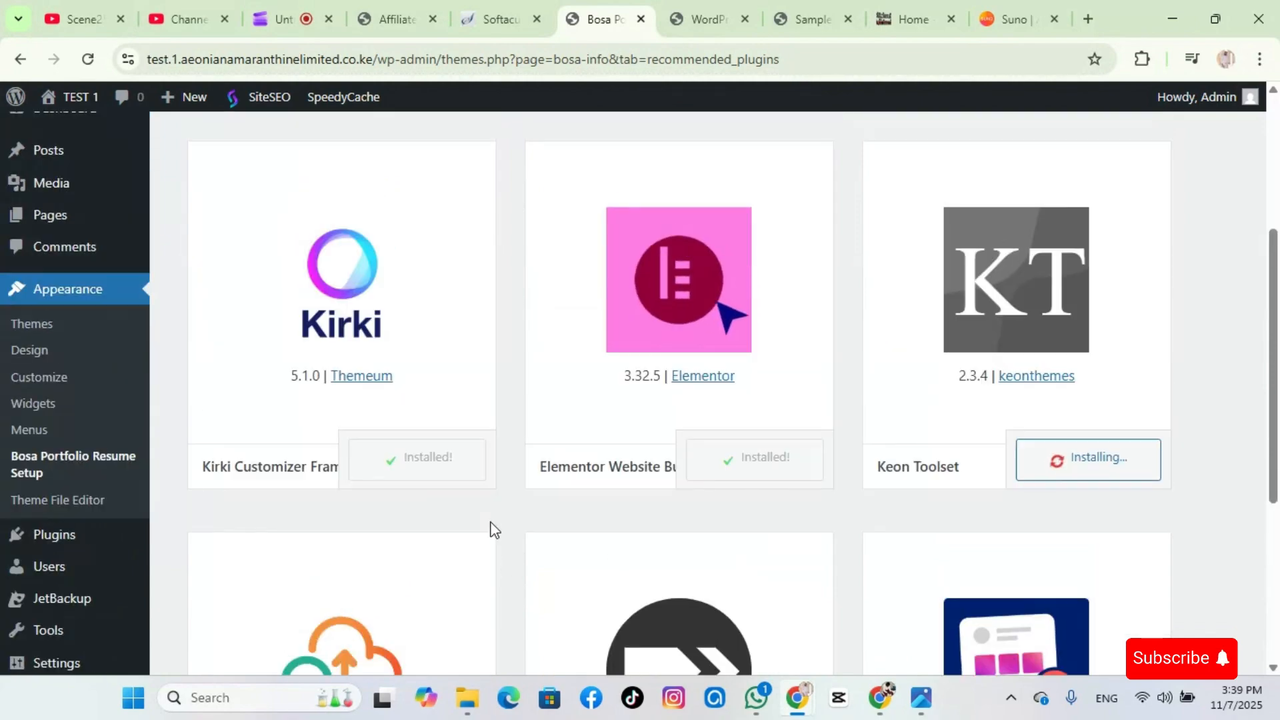
scroll(494, 530, down, 5)
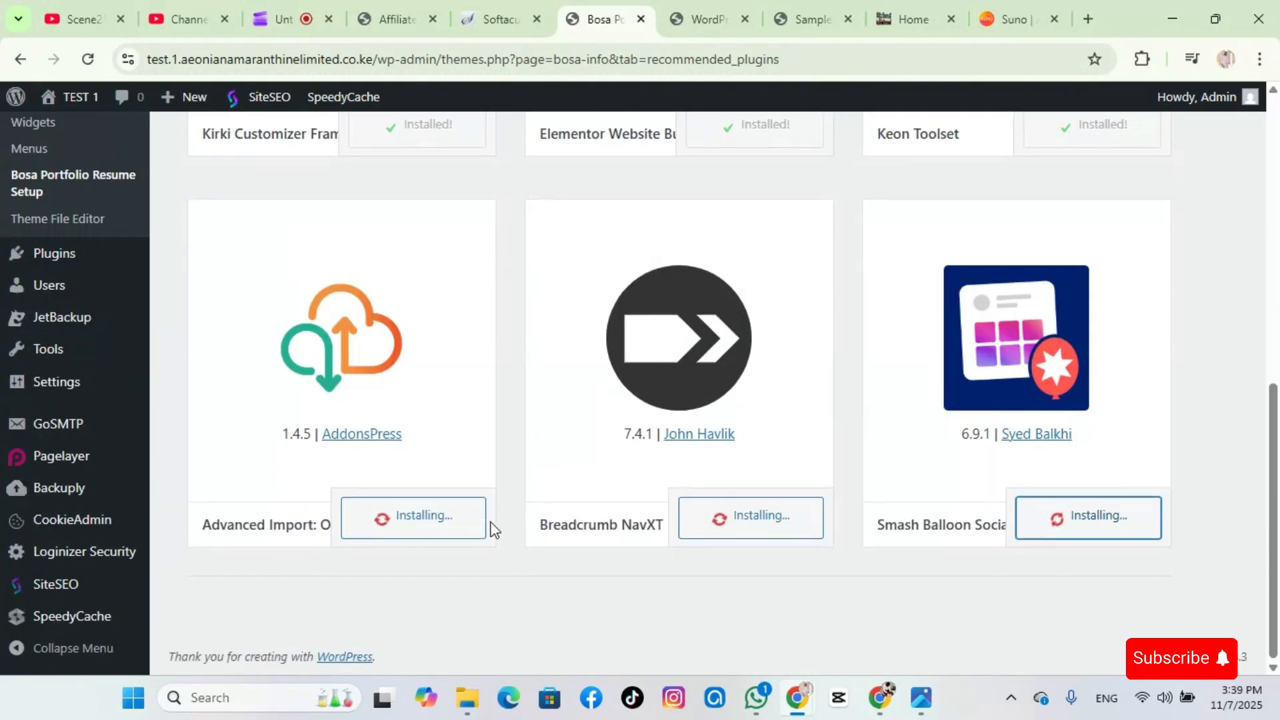
scroll(490, 521, up, 6)
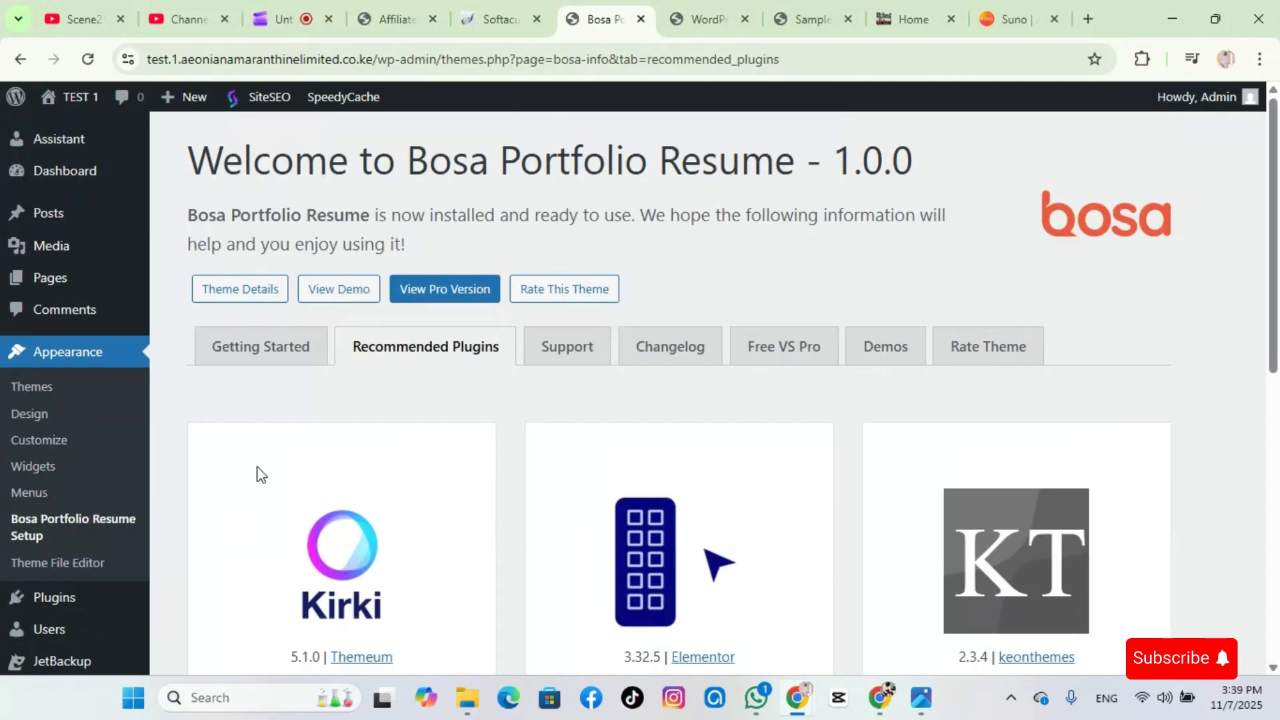
click(148, 172)
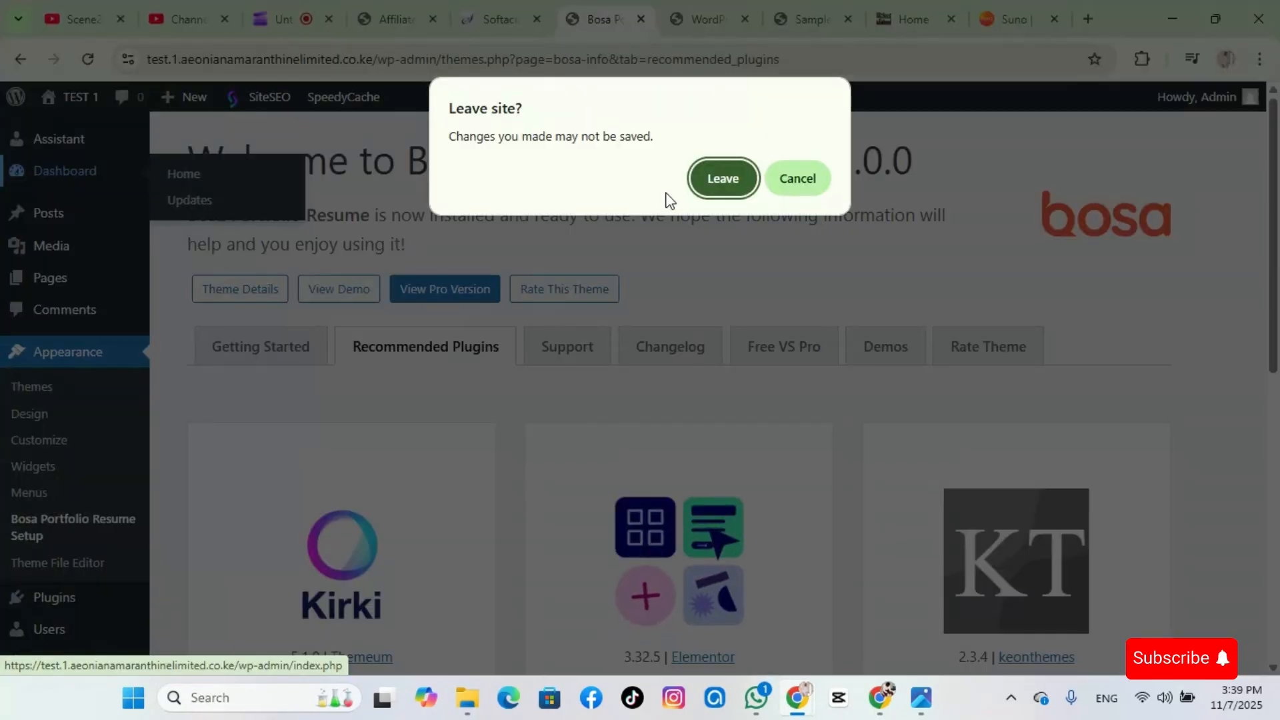
click(800, 182)
scroll(591, 374, down, 10)
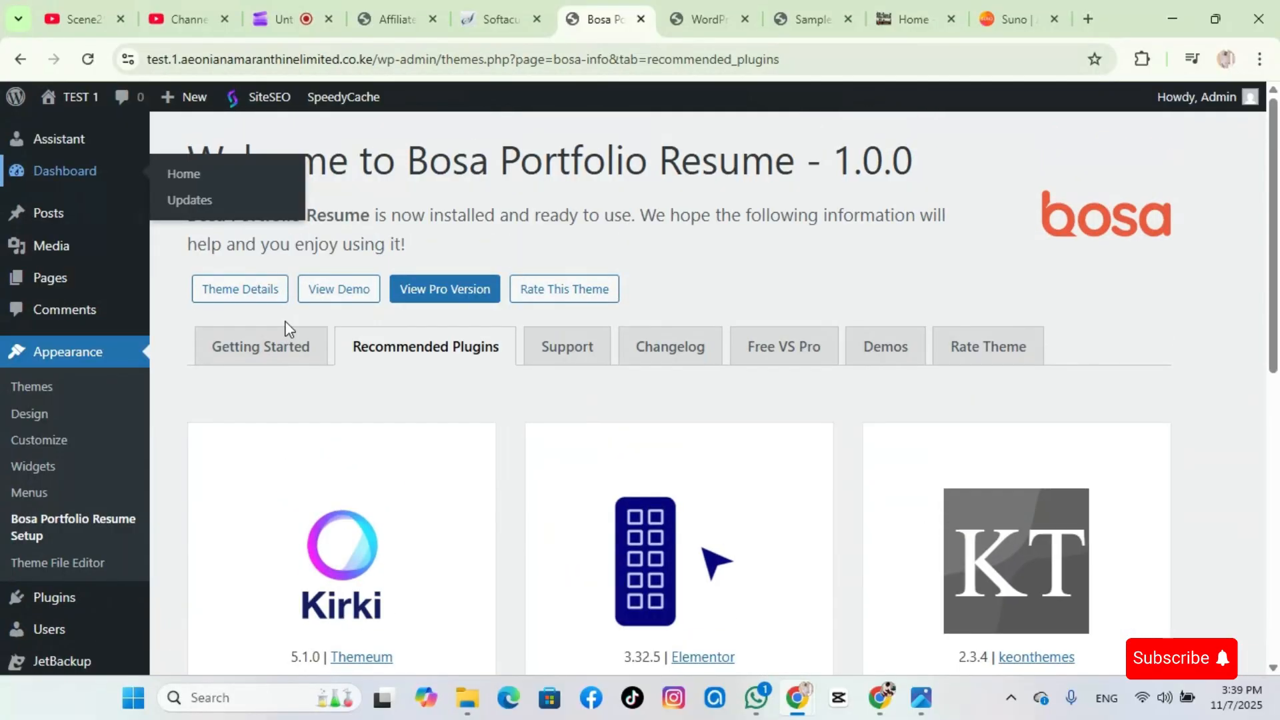
Return to the dashboard, open the list of installed plugins and look through it for the newly added ones
click(63, 181)
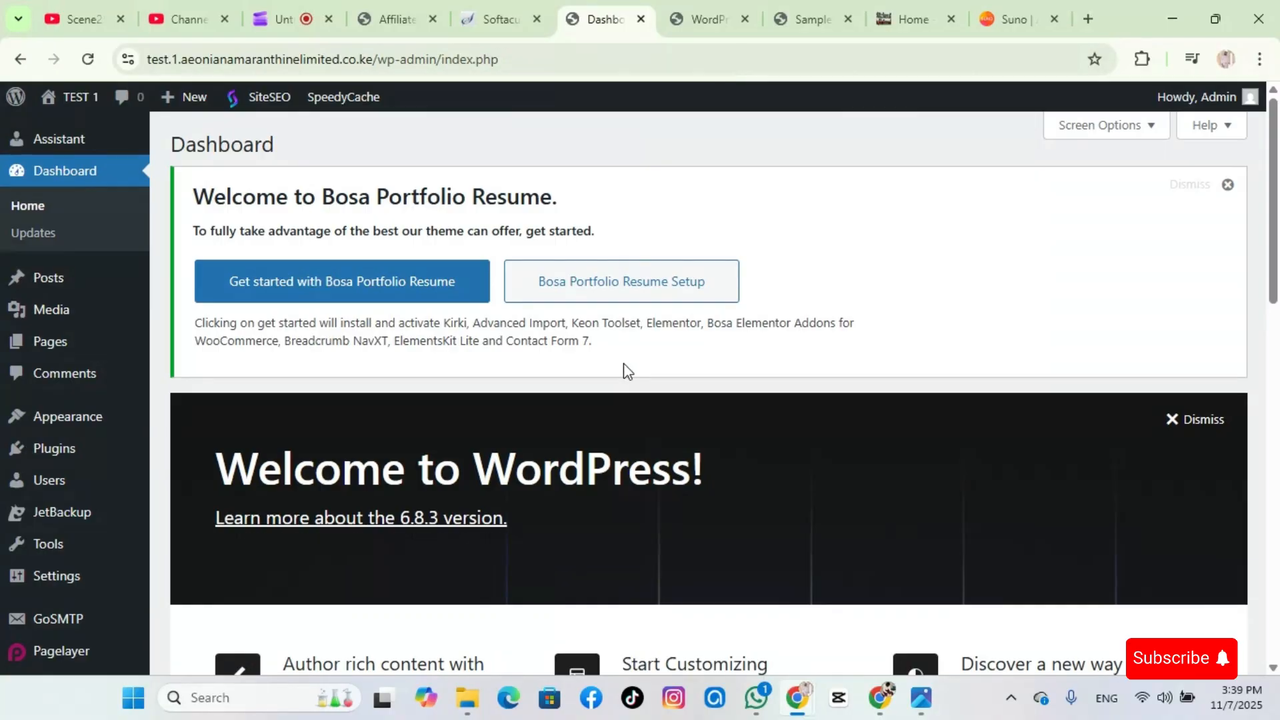
scroll(277, 414, down, 1)
scroll(278, 414, down, 12)
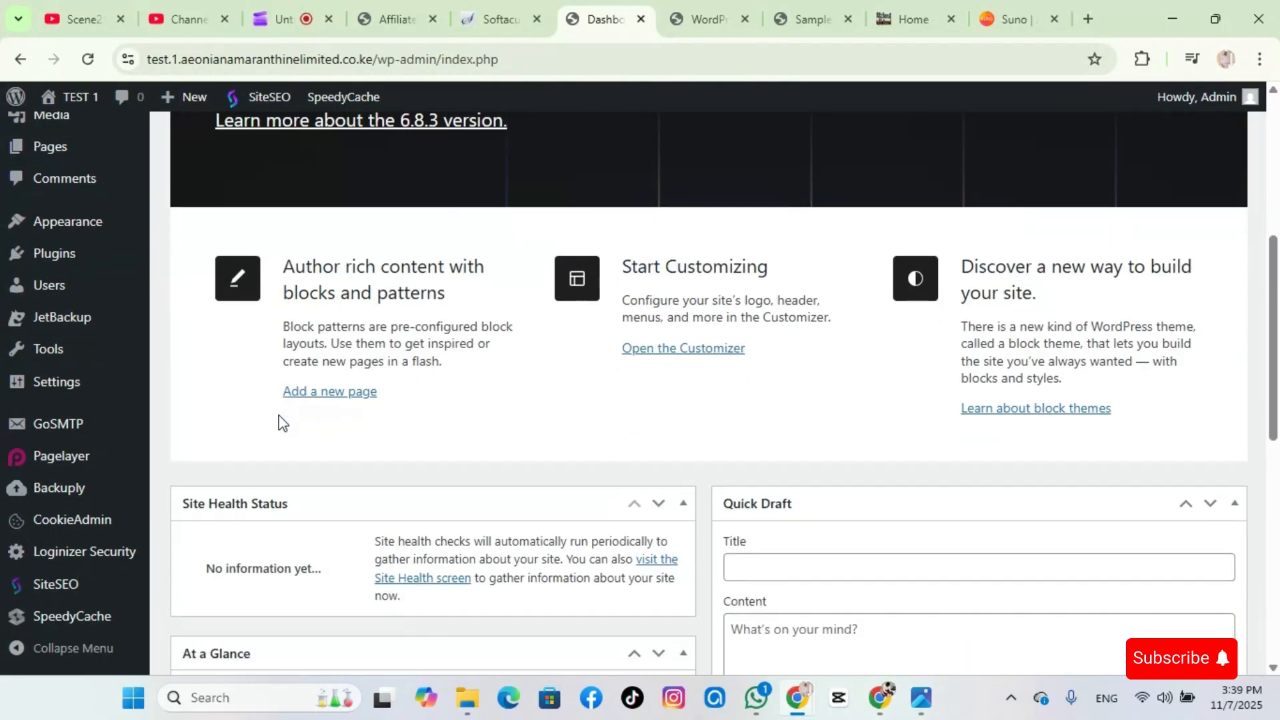
scroll(282, 420, down, 2)
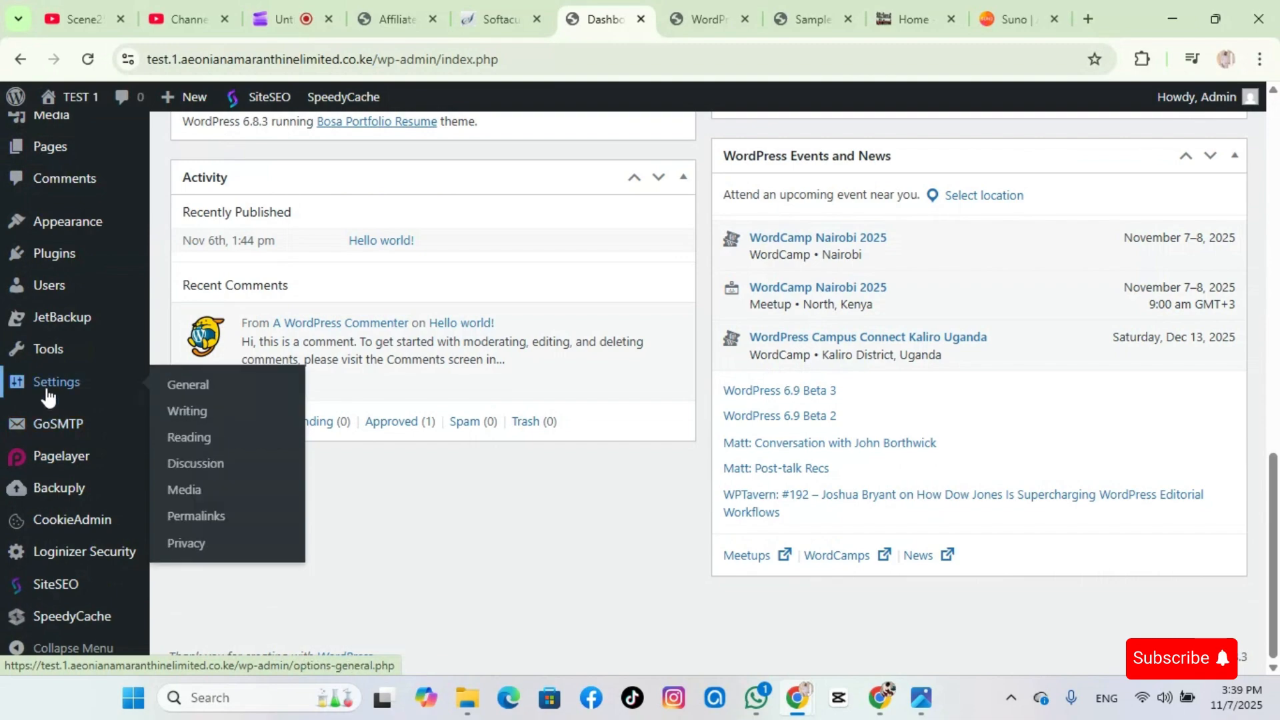
mouse_move(79, 268)
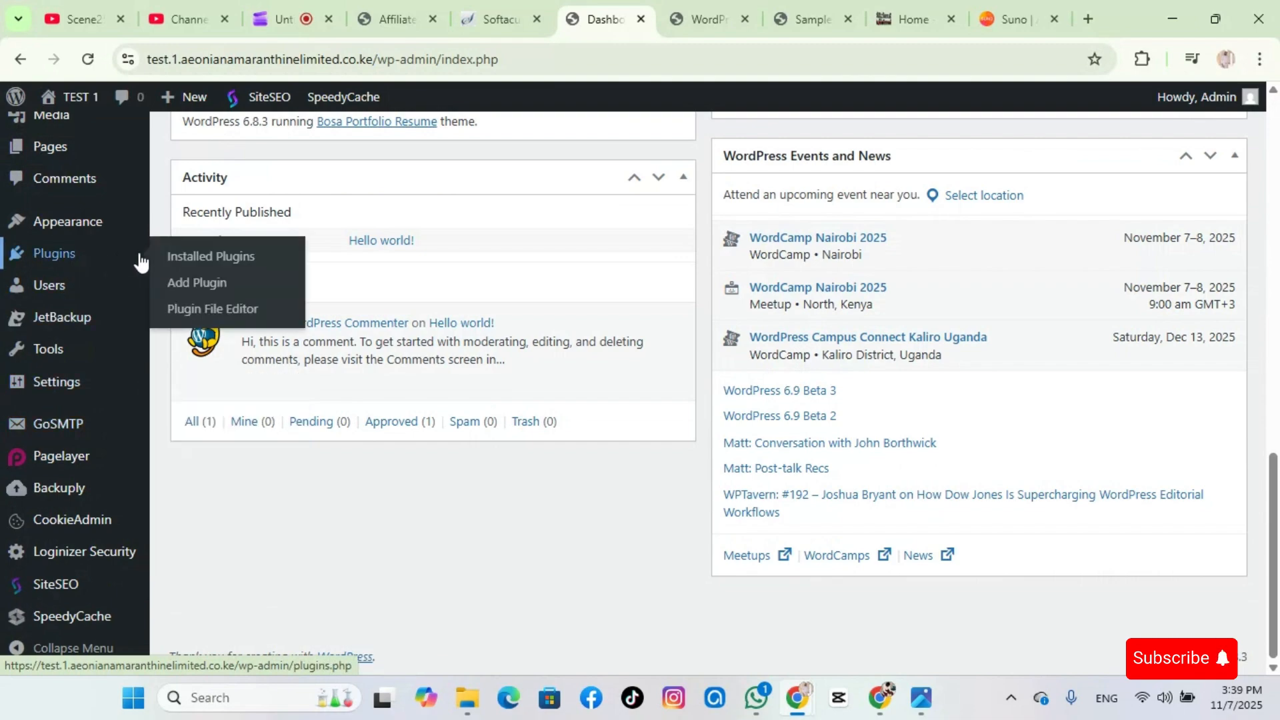
click(199, 263)
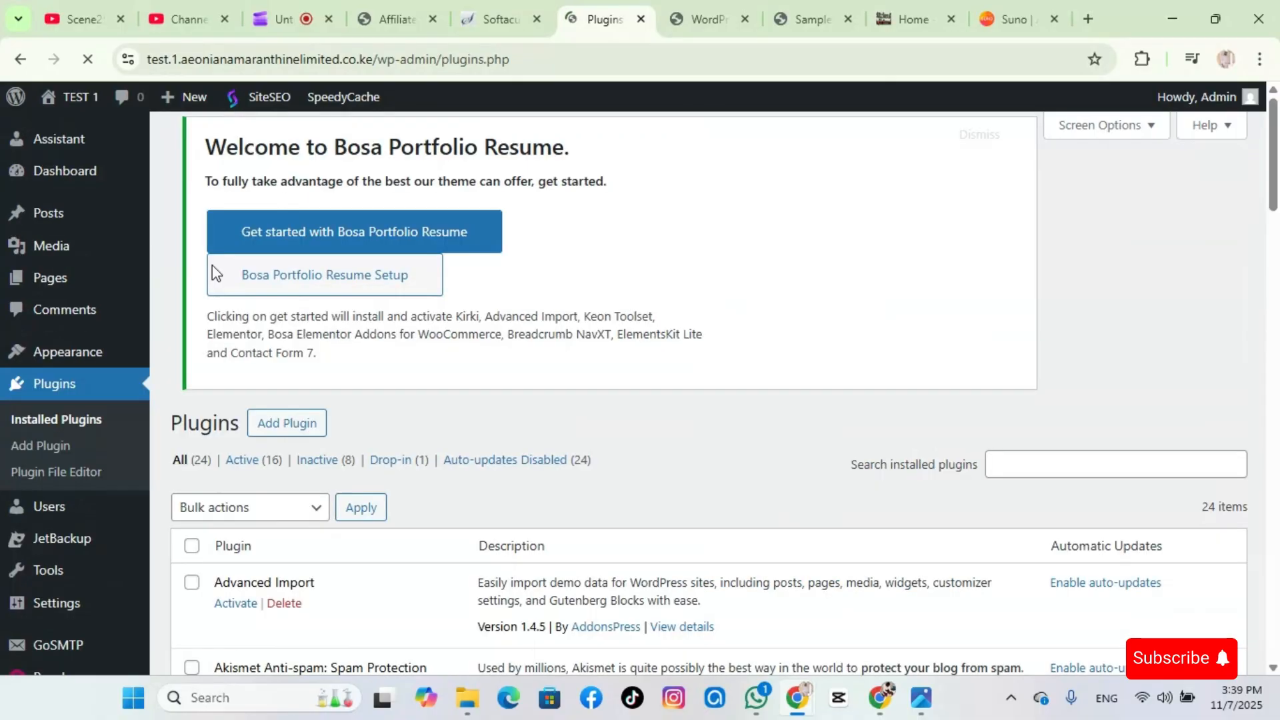
scroll(463, 430, down, 4)
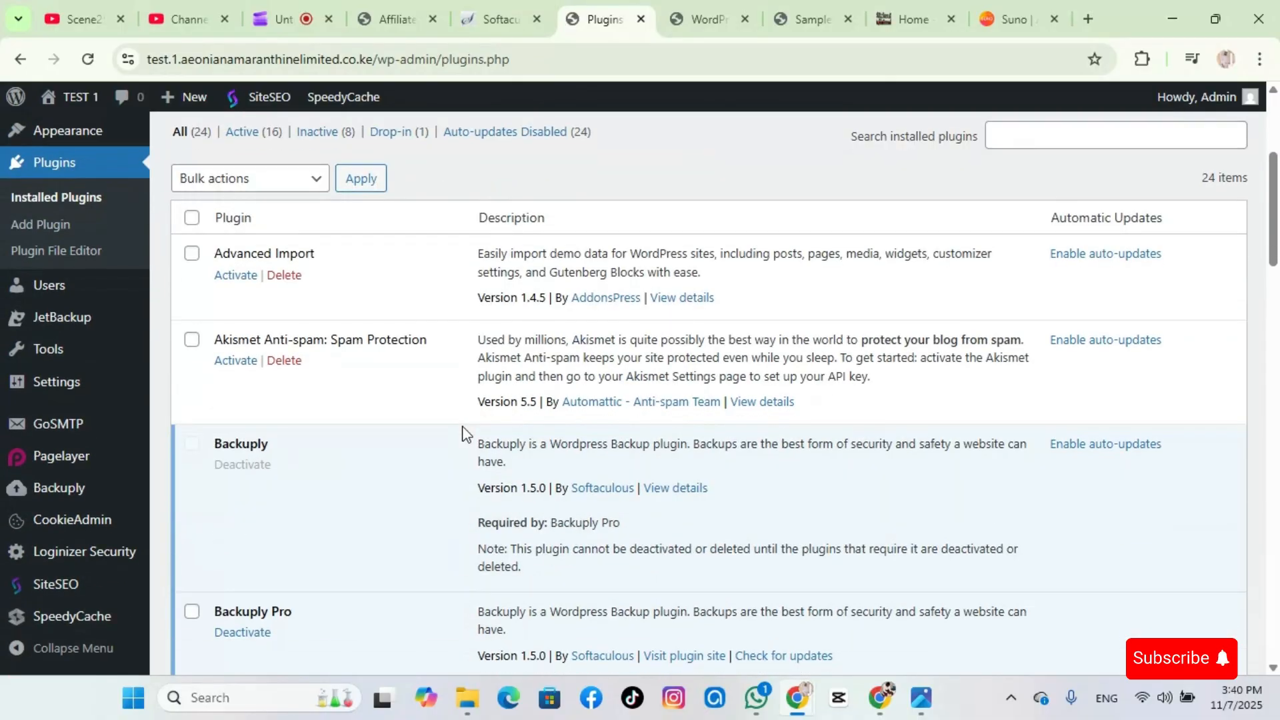
scroll(465, 433, down, 10)
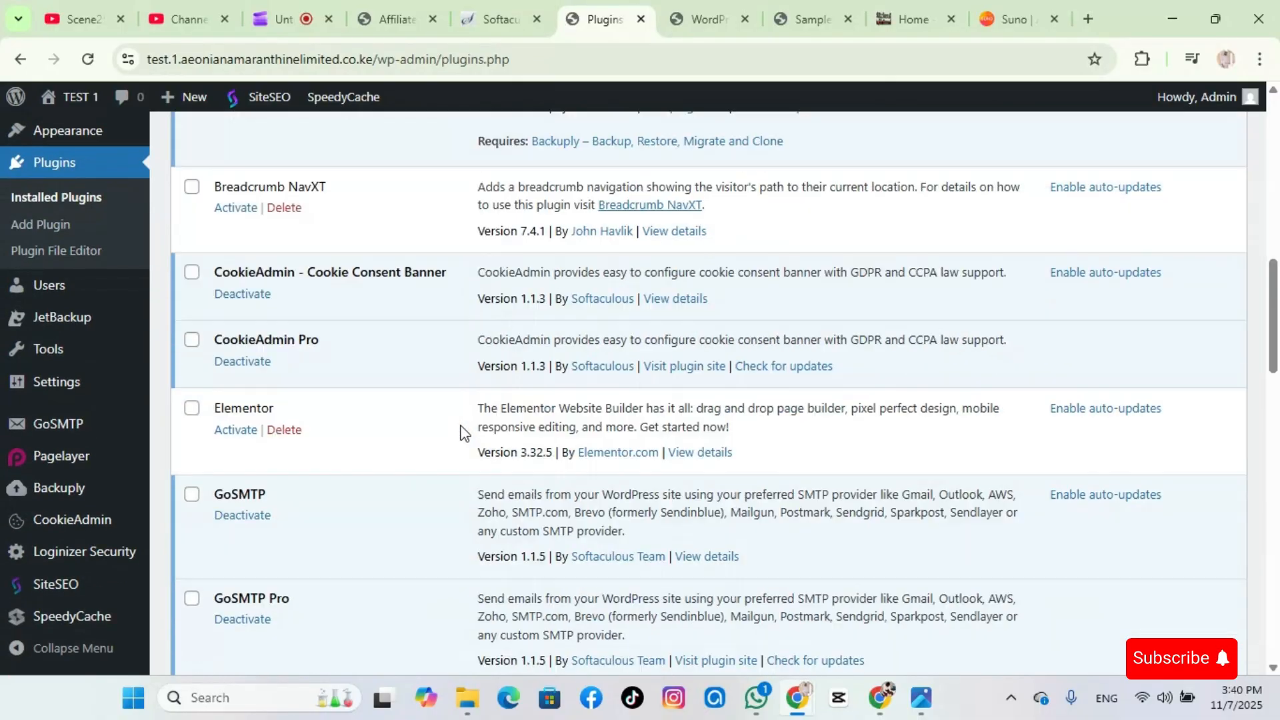
scroll(465, 430, up, 15)
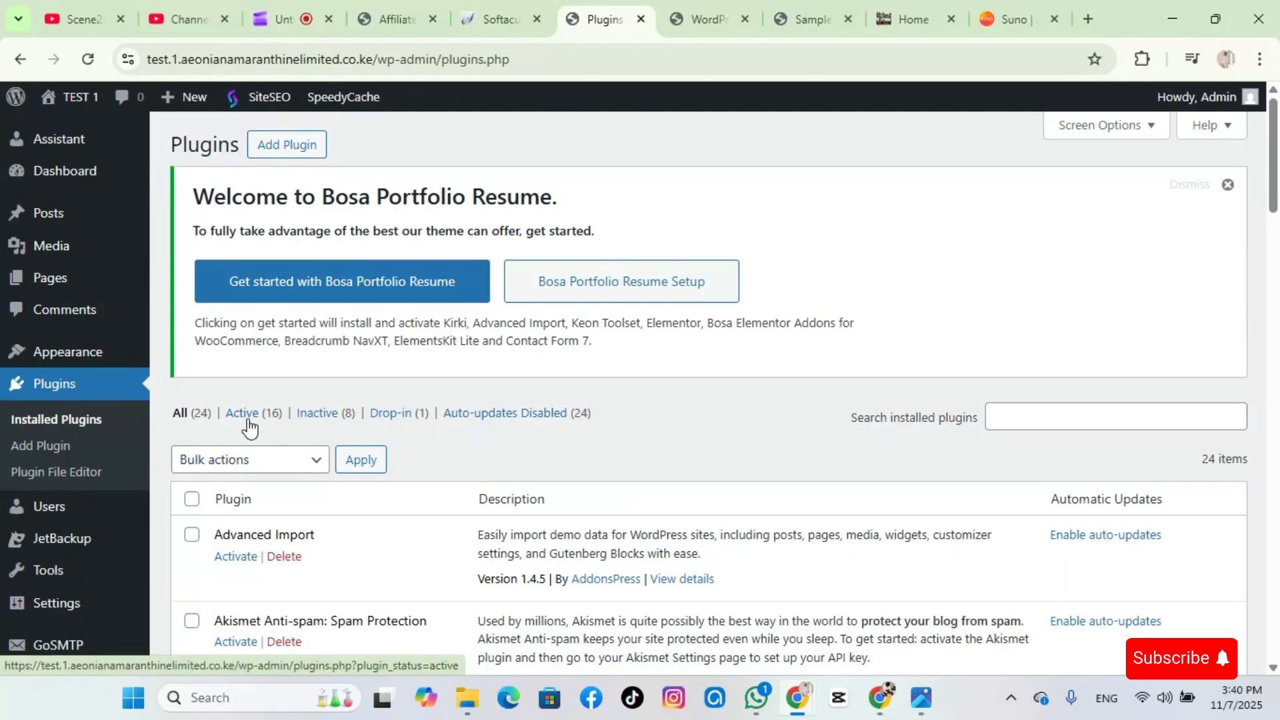
Filter the plugins to the inactive ones, select them all and activate them in bulk
click(317, 419)
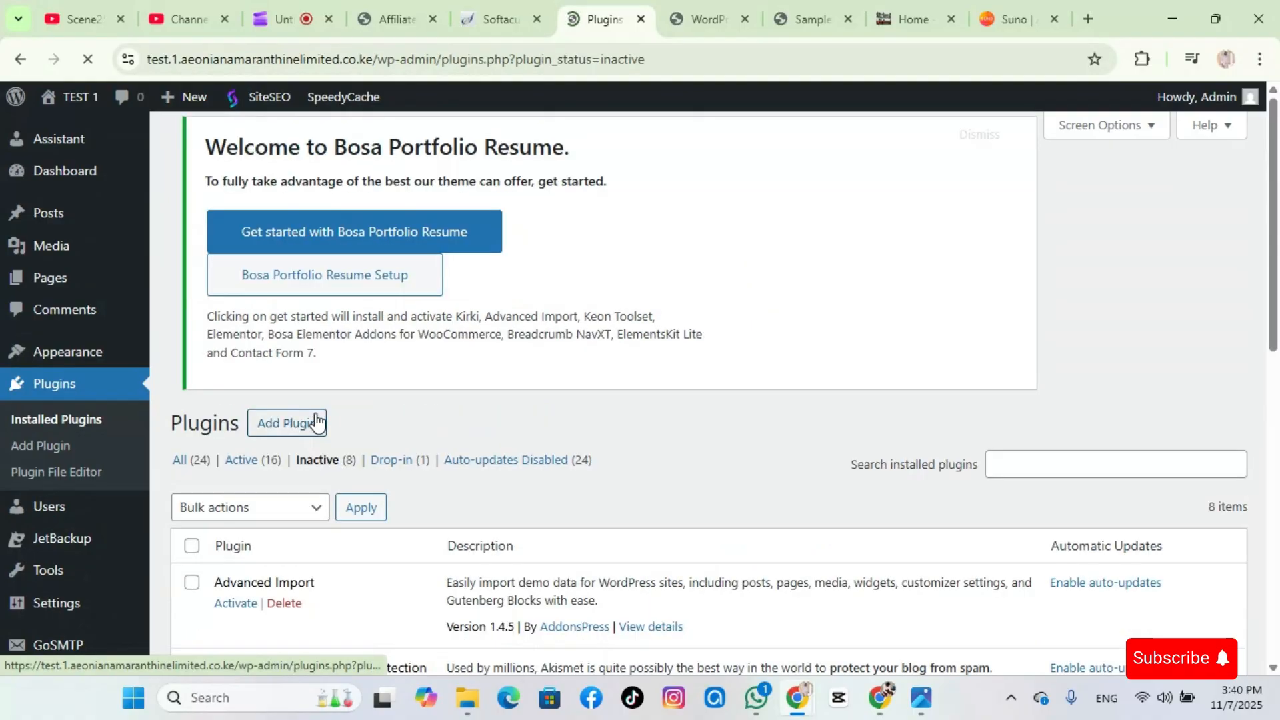
scroll(318, 425, down, 3)
scroll(319, 424, down, 1)
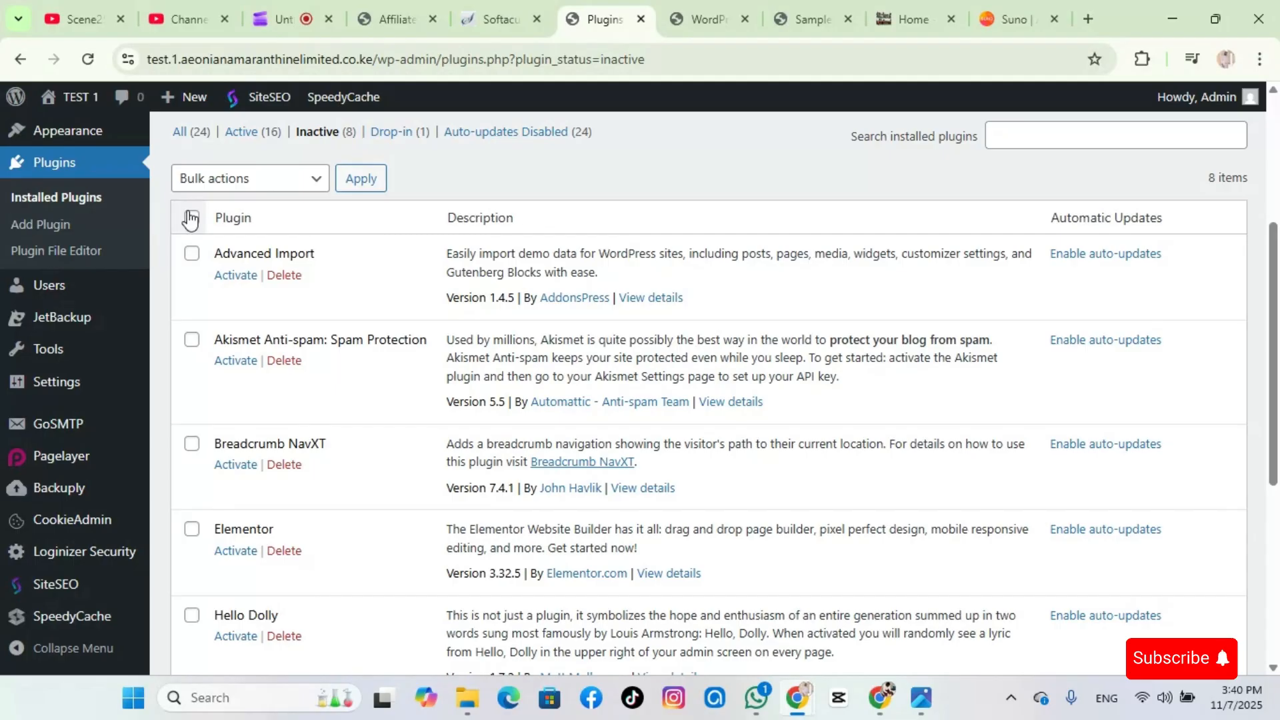
click(192, 218)
click(317, 179)
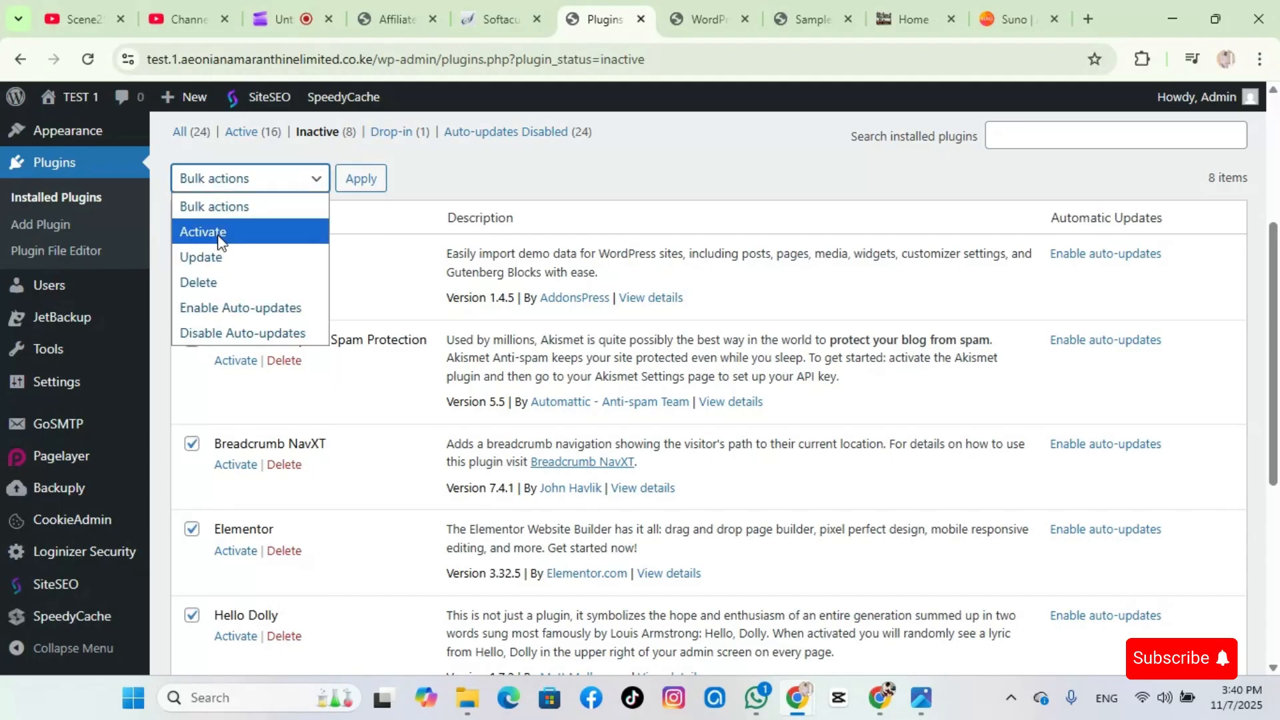
click(238, 232)
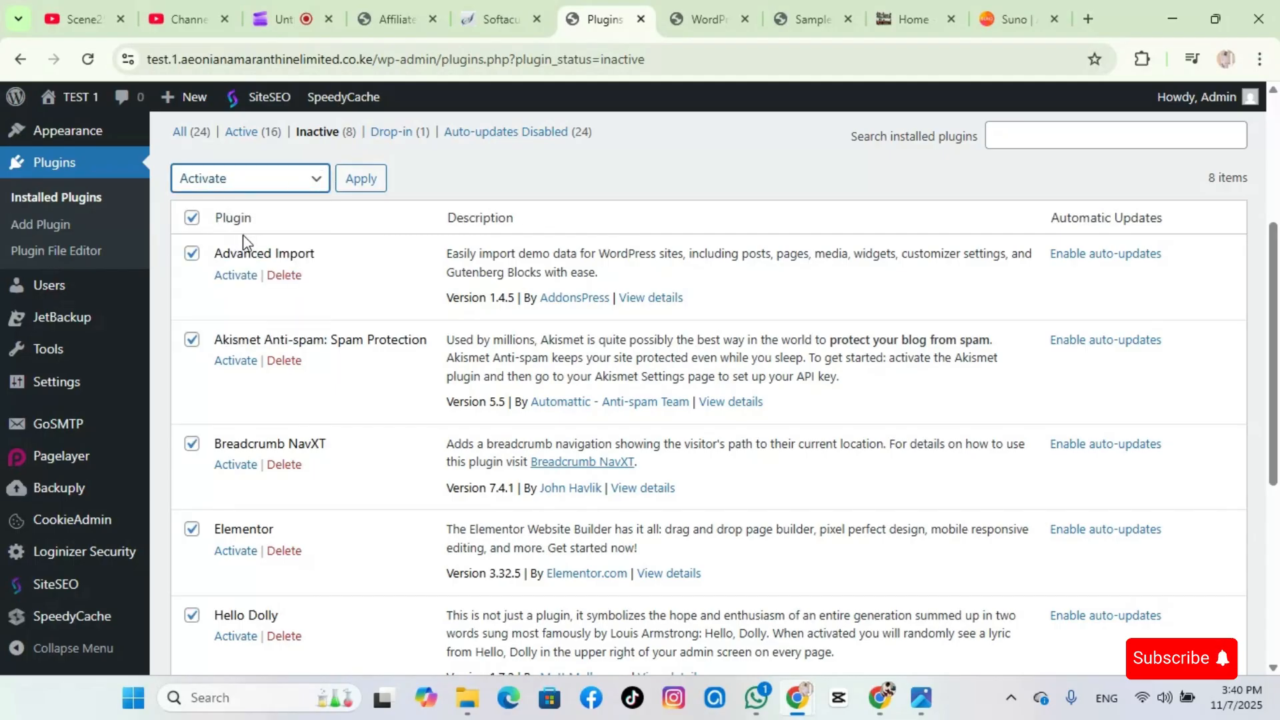
click(361, 179)
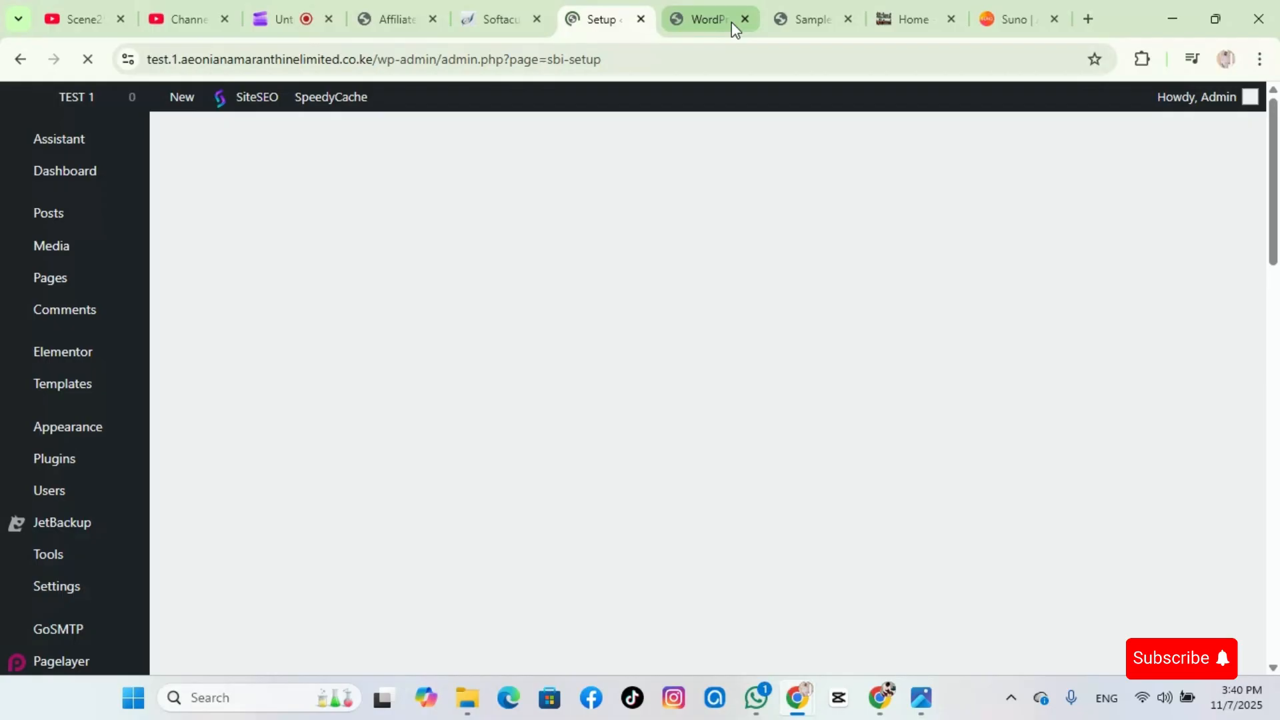
Close the neighbouring WordPress browser tab and look over the Smash Balloon setup page
click(731, 22)
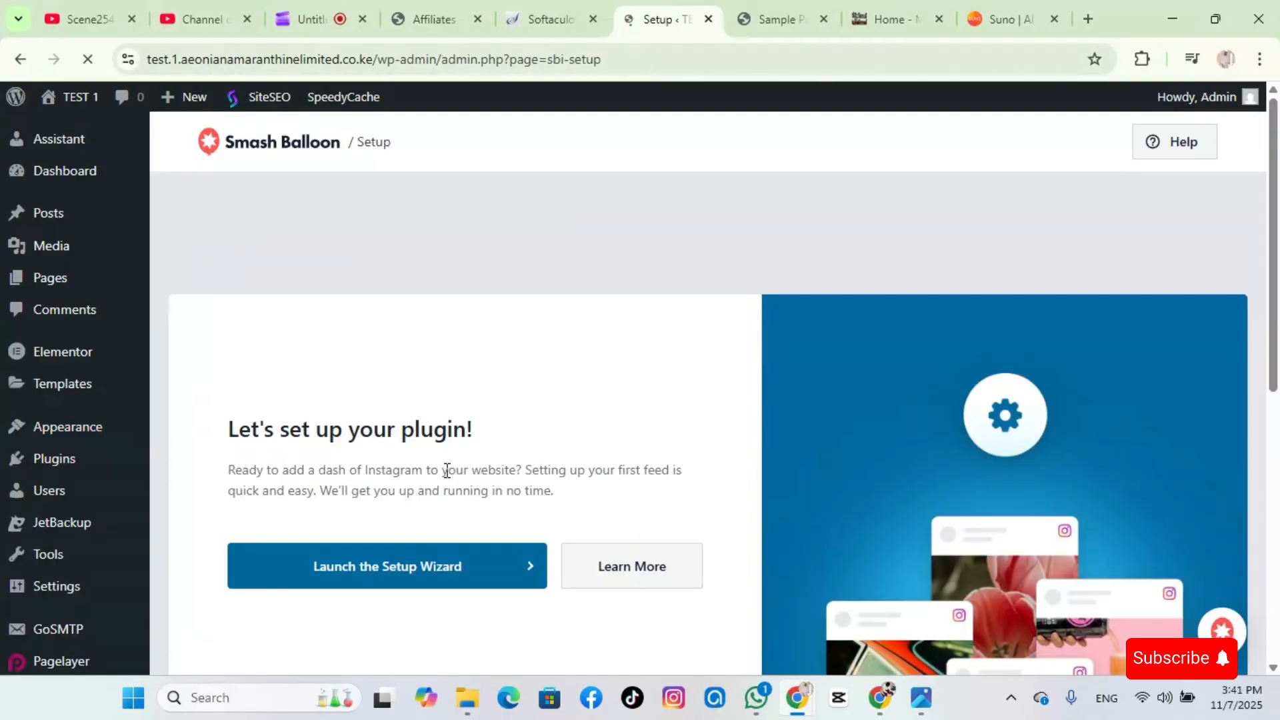
scroll(447, 470, down, 8)
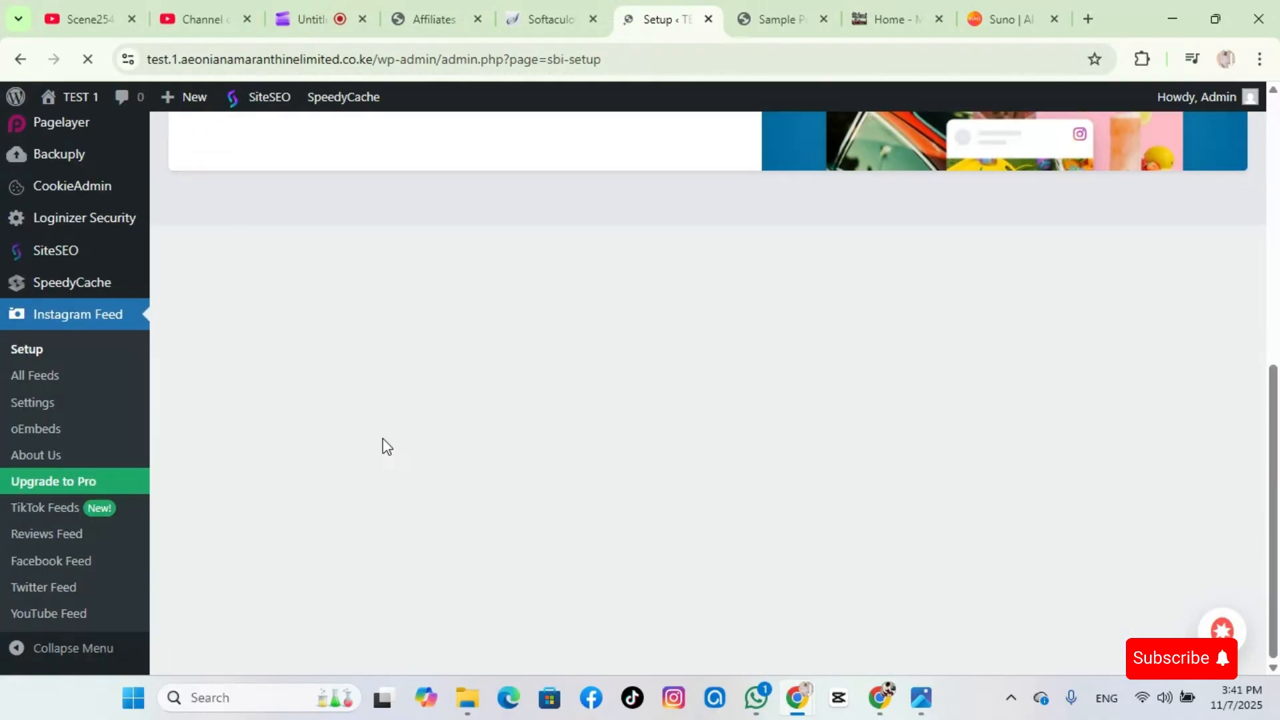
scroll(385, 445, up, 8)
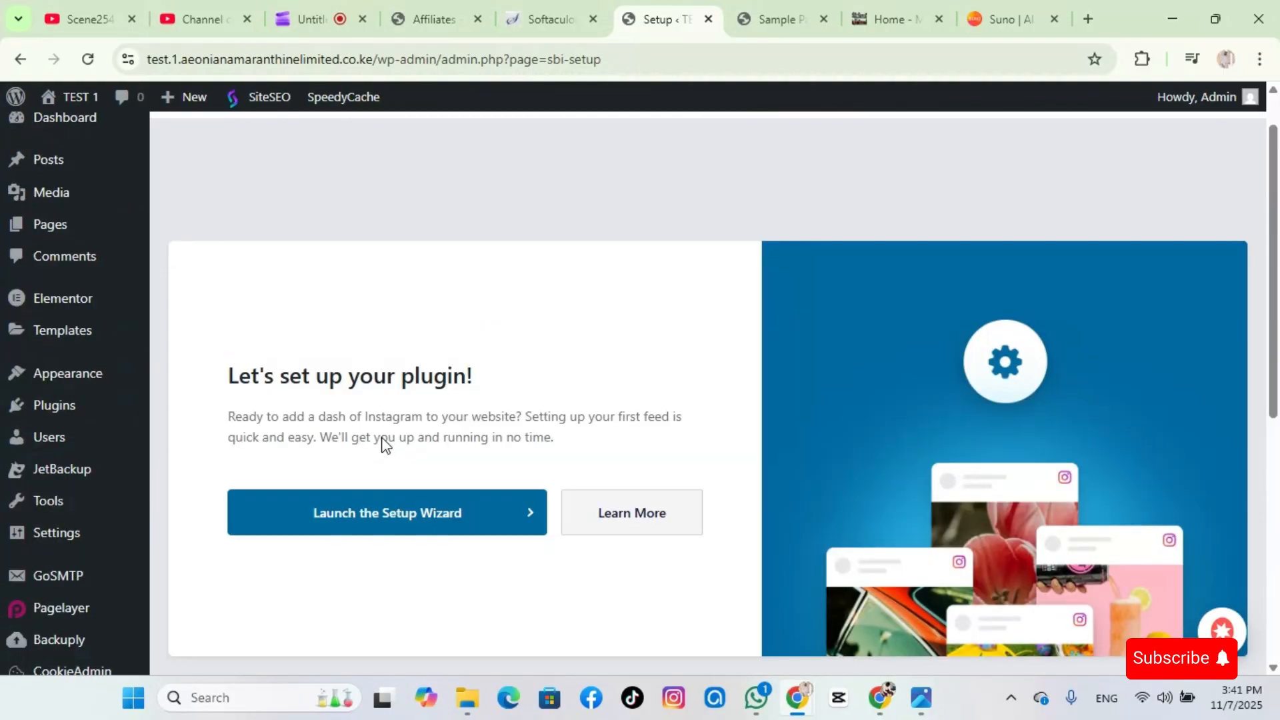
Return to the dashboard and run Get started with Bosa Portfolio Resume to add the theme's required plugins
mouse_move(50, 379)
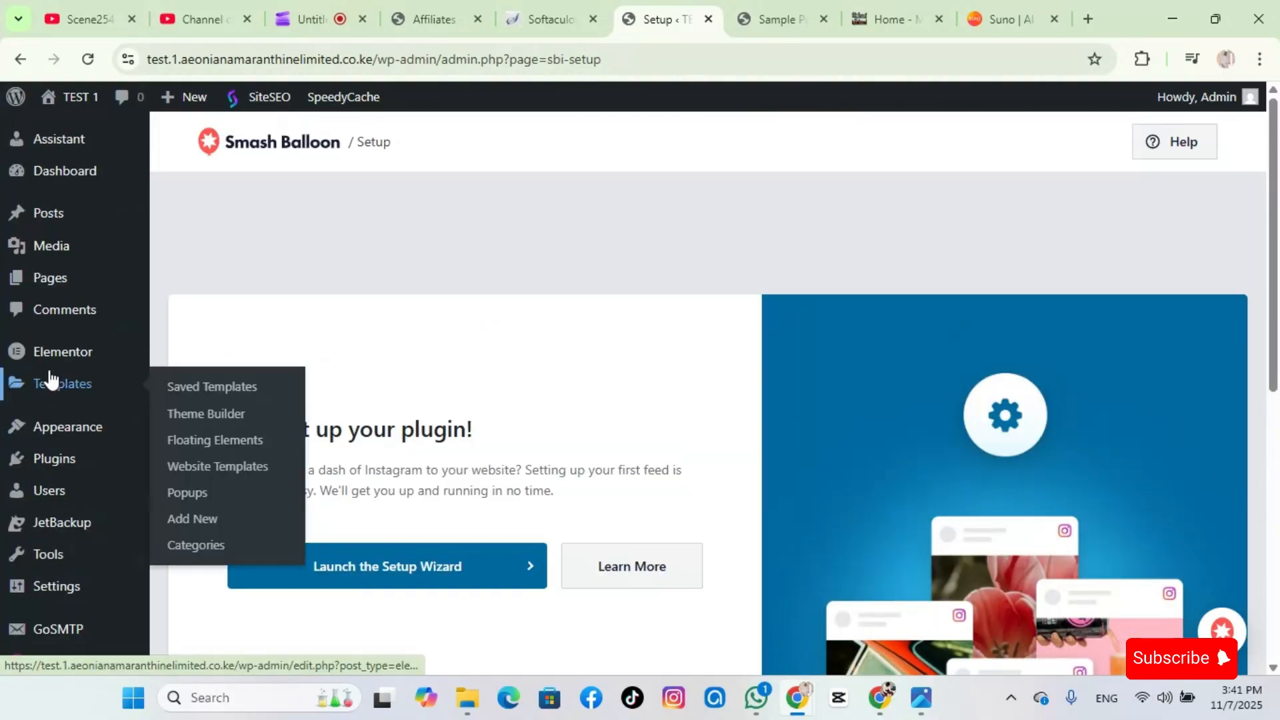
click(54, 171)
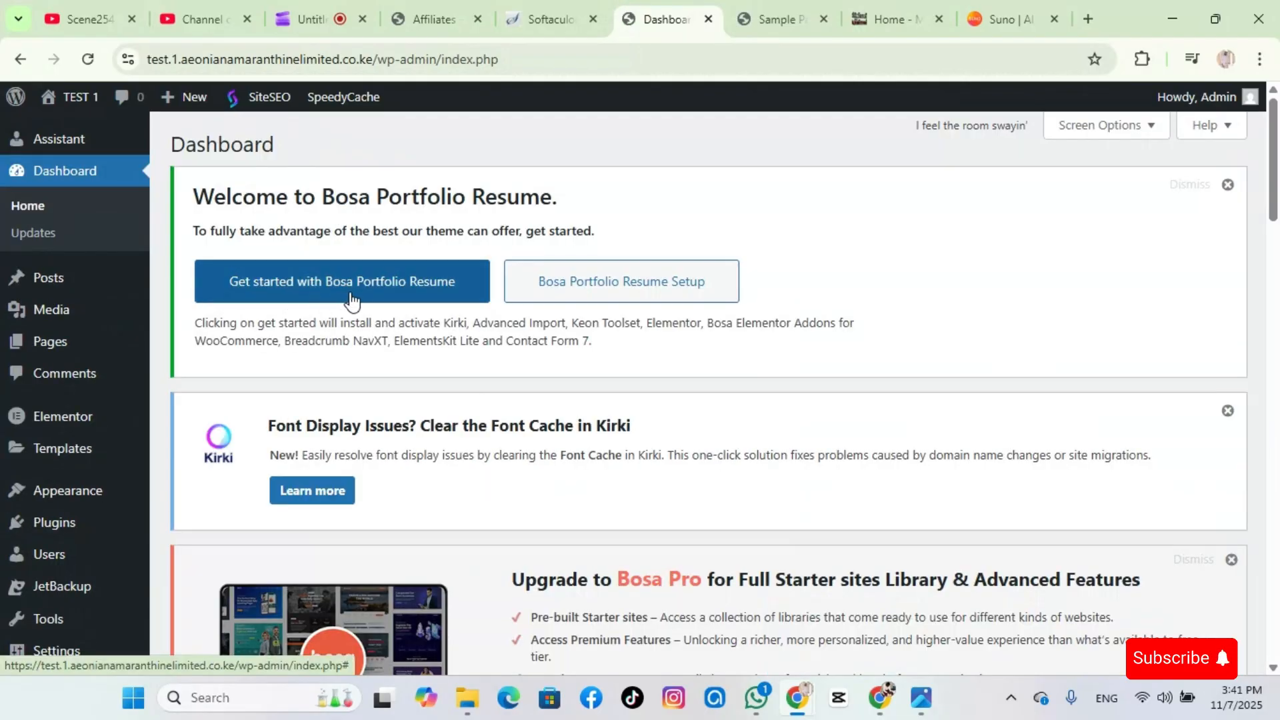
click(424, 295)
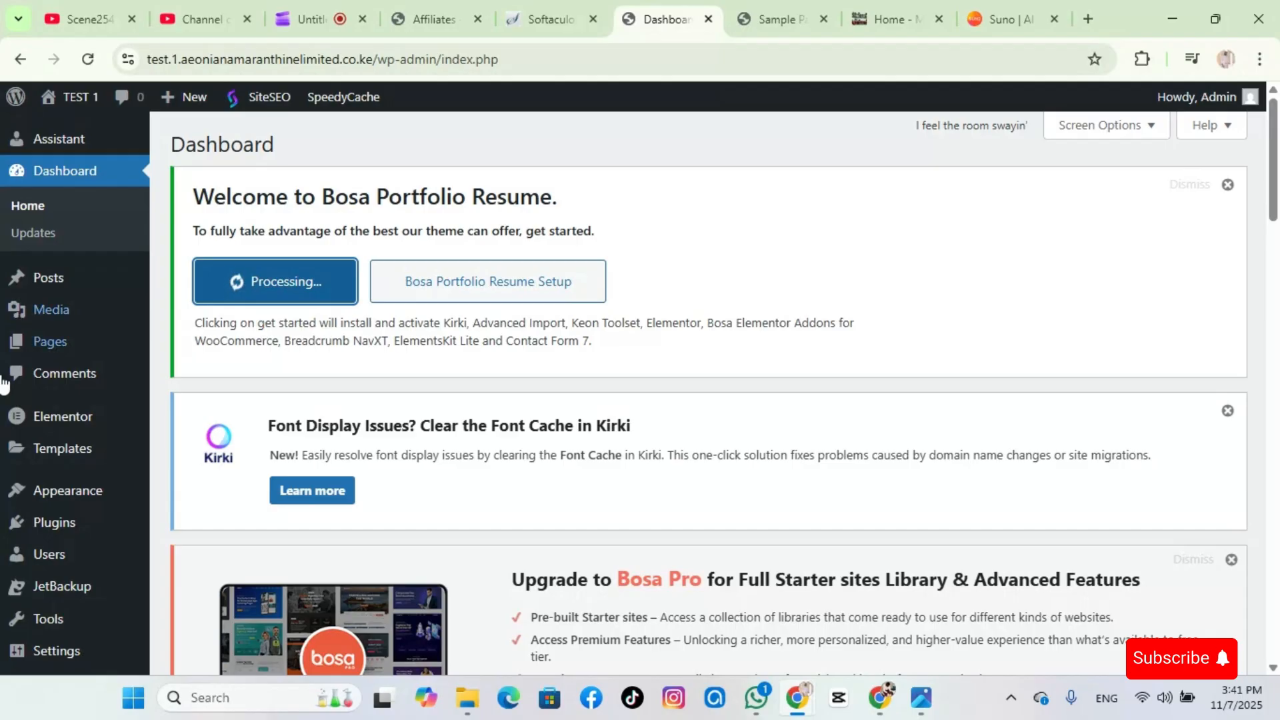
mouse_move(60, 459)
scroll(399, 515, down, 10)
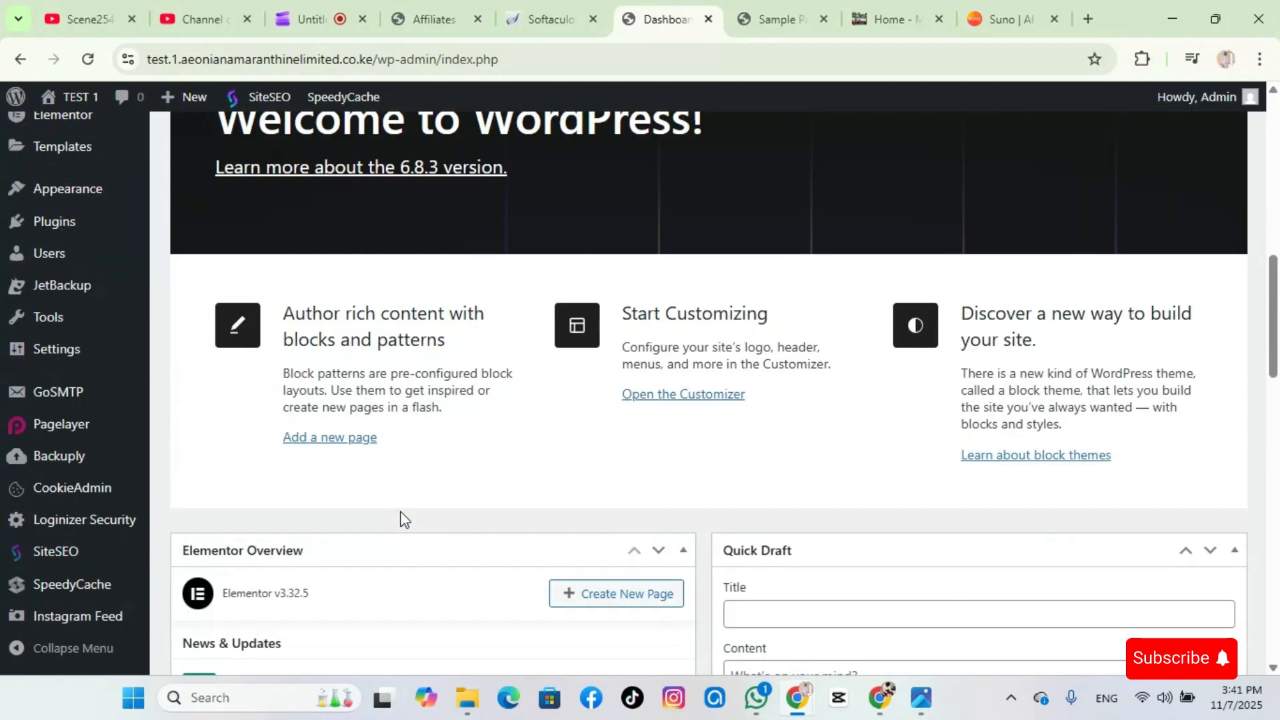
scroll(405, 519, down, 15)
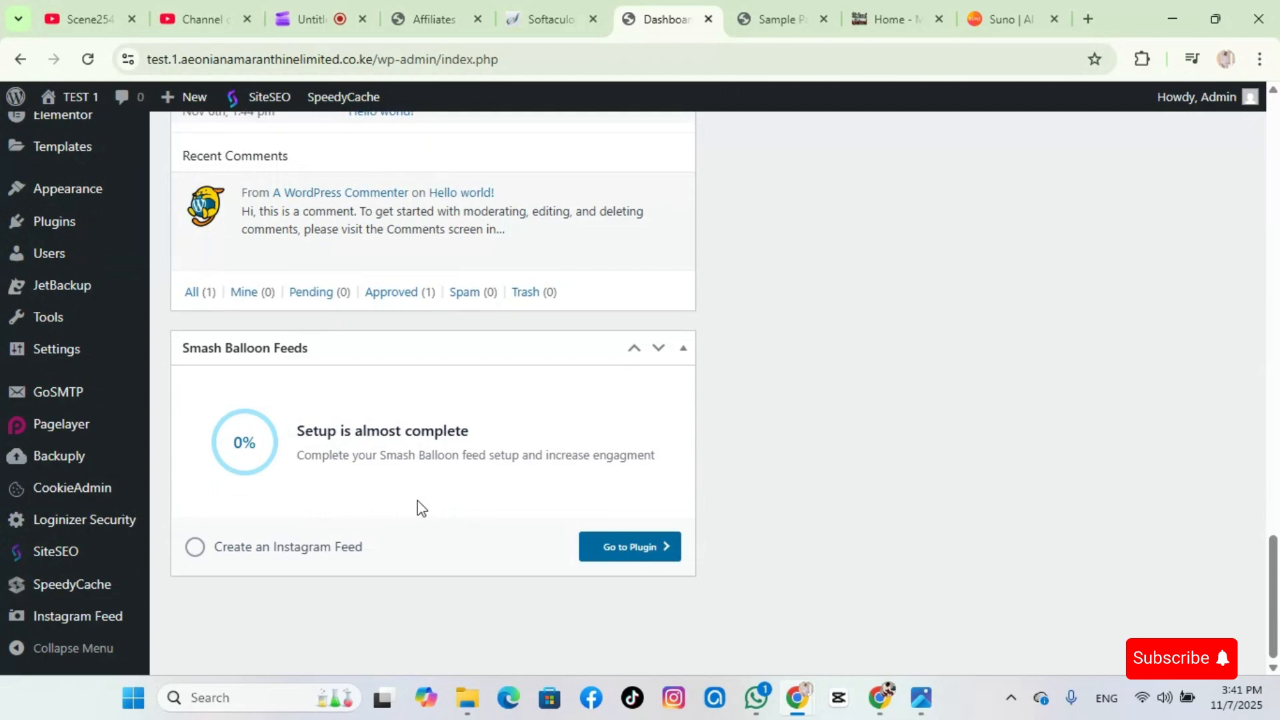
scroll(422, 509, up, 20)
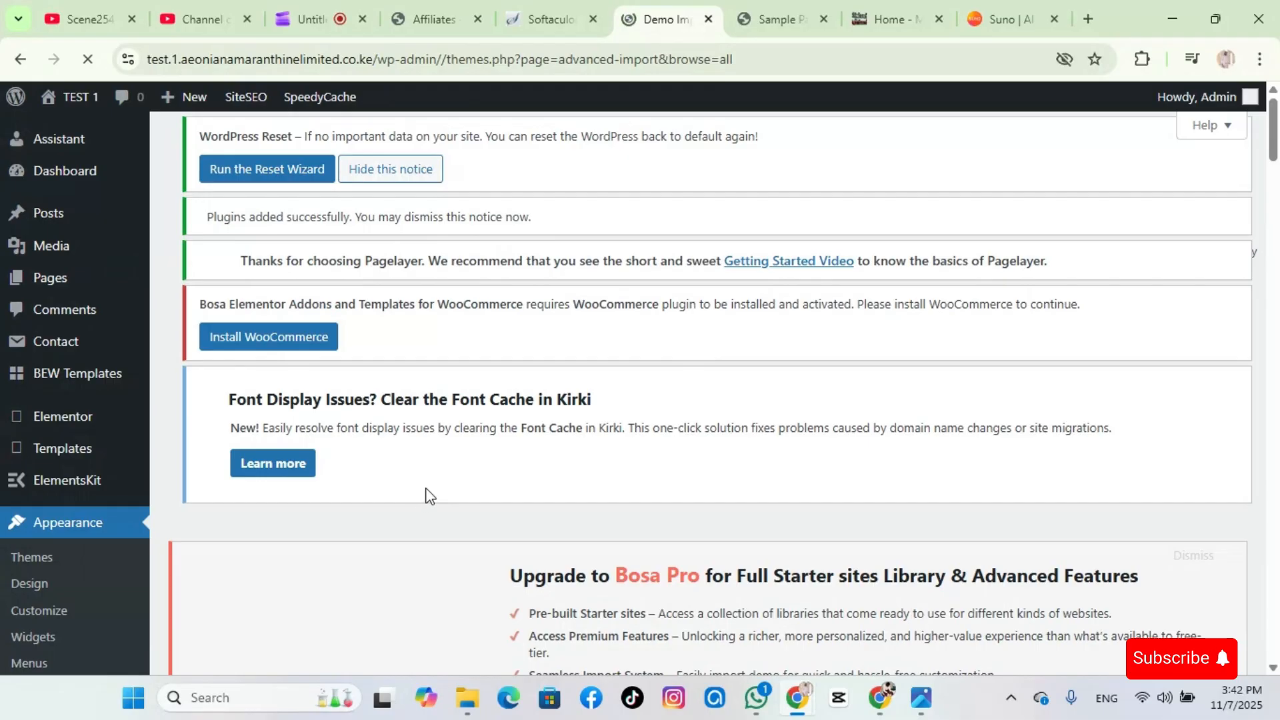
Browse the Advanced Import library of Bosa starter demos, comparing the free Portfolio Resume demo with the premium ones
scroll(430, 497, down, 4)
scroll(430, 494, down, 2)
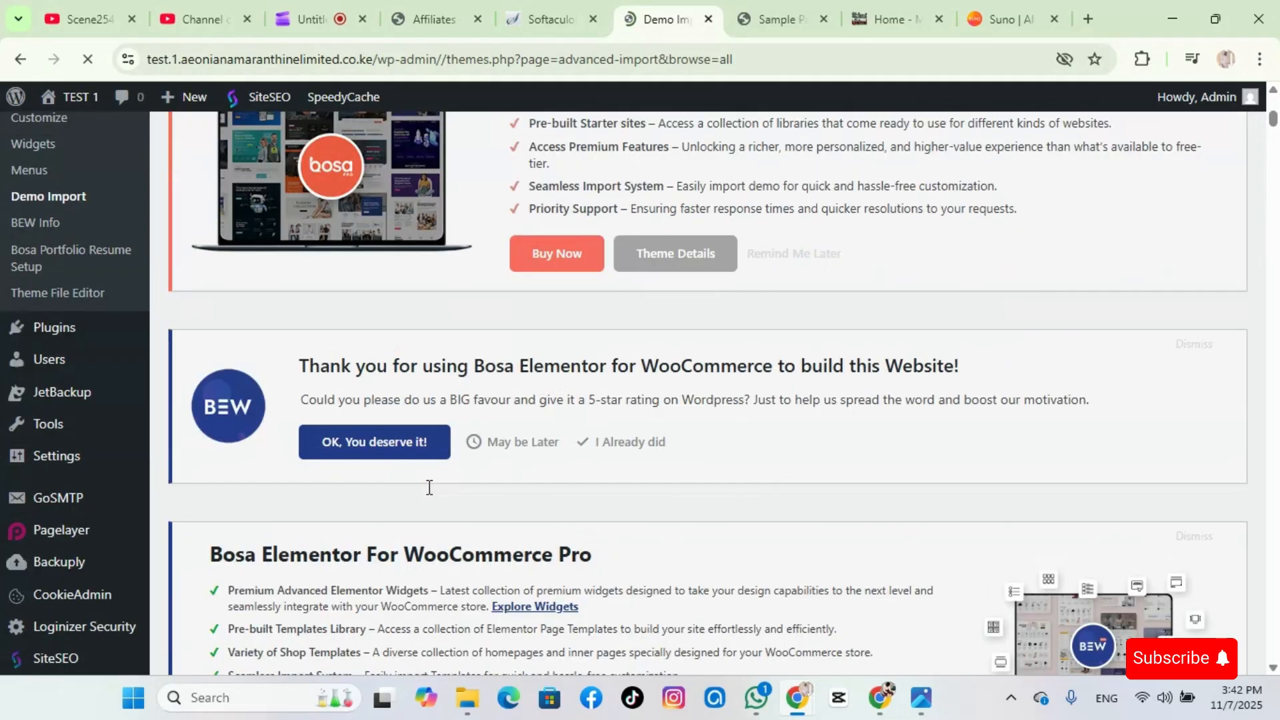
scroll(430, 487, down, 4)
scroll(430, 492, down, 4)
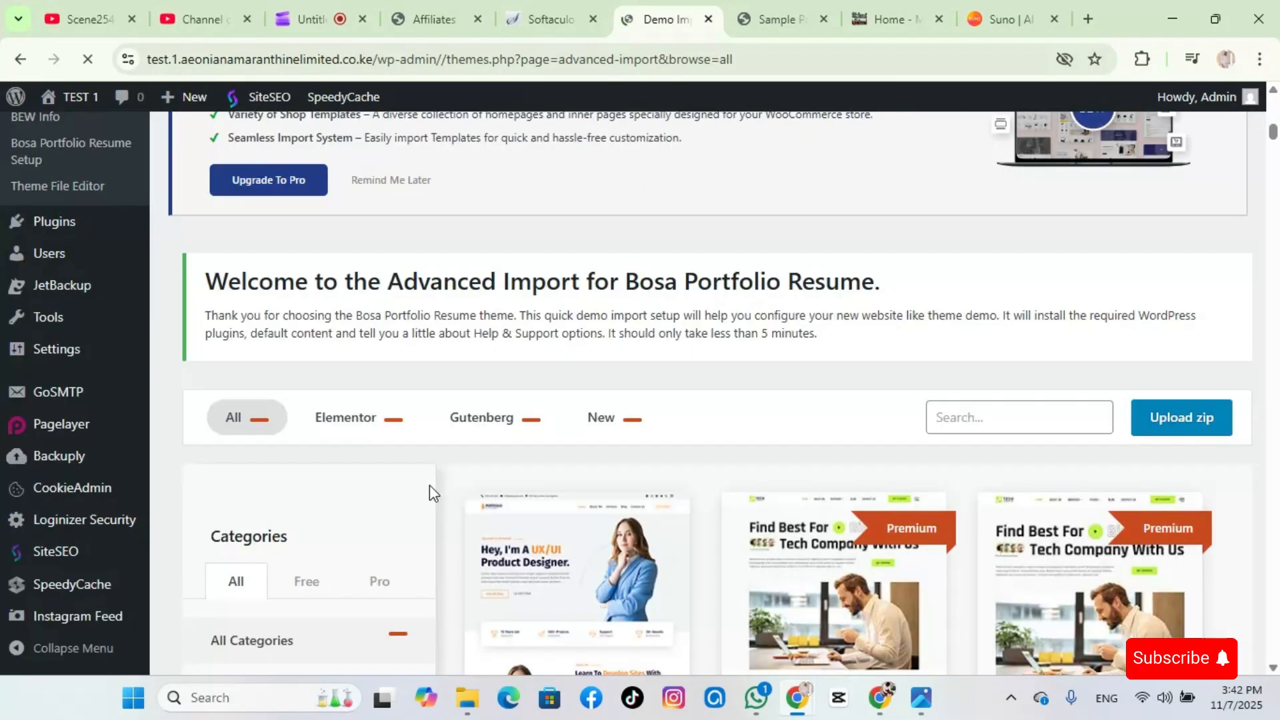
scroll(429, 485, down, 4)
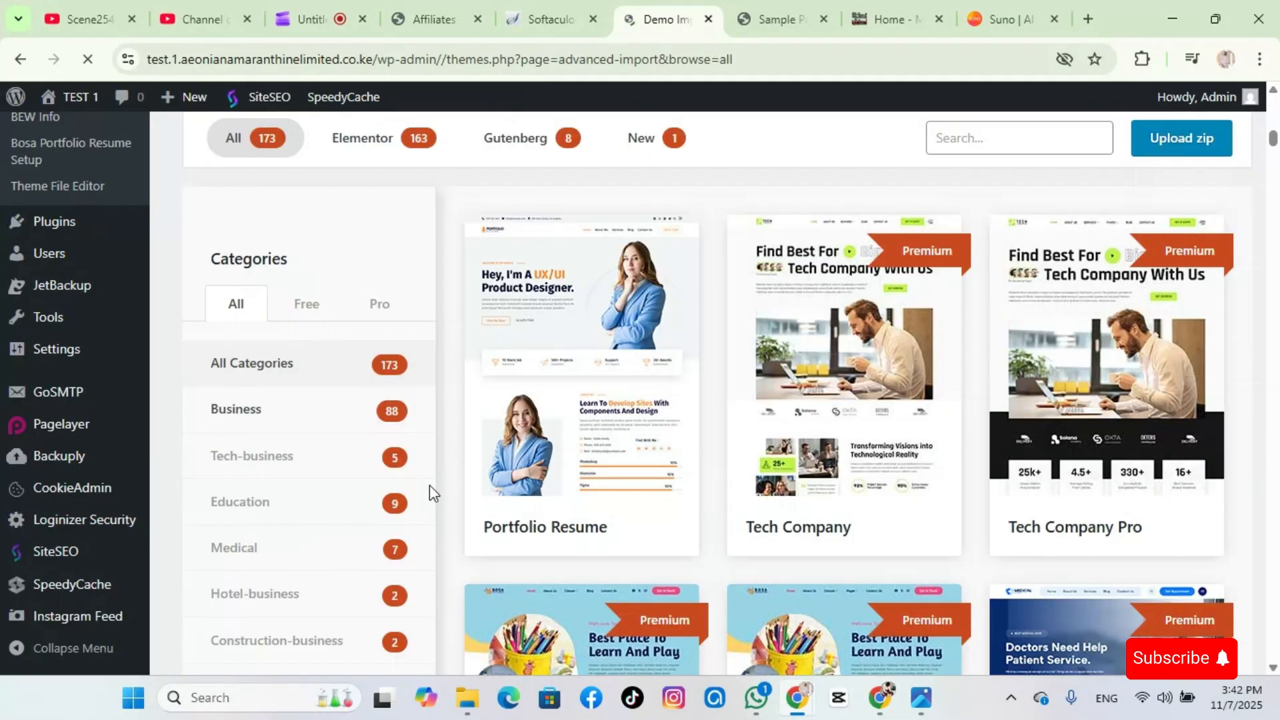
scroll(434, 490, down, 1)
scroll(437, 495, up, 2)
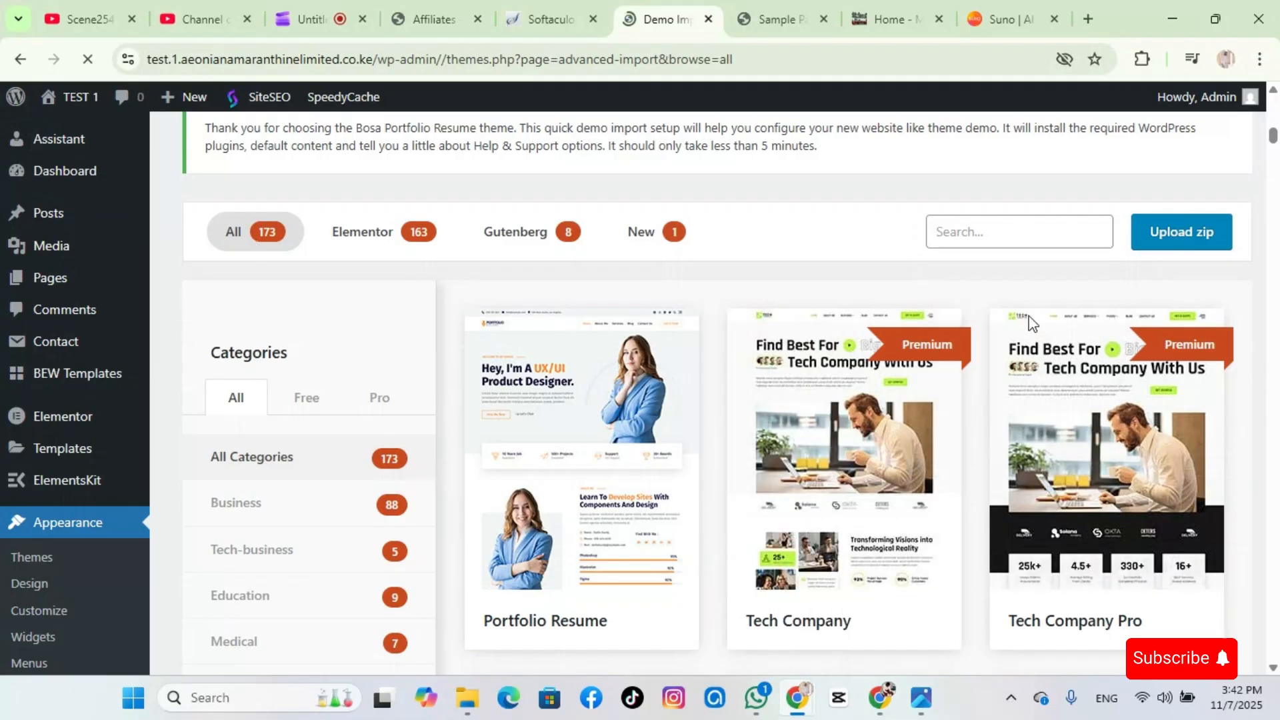
scroll(887, 328, down, 3)
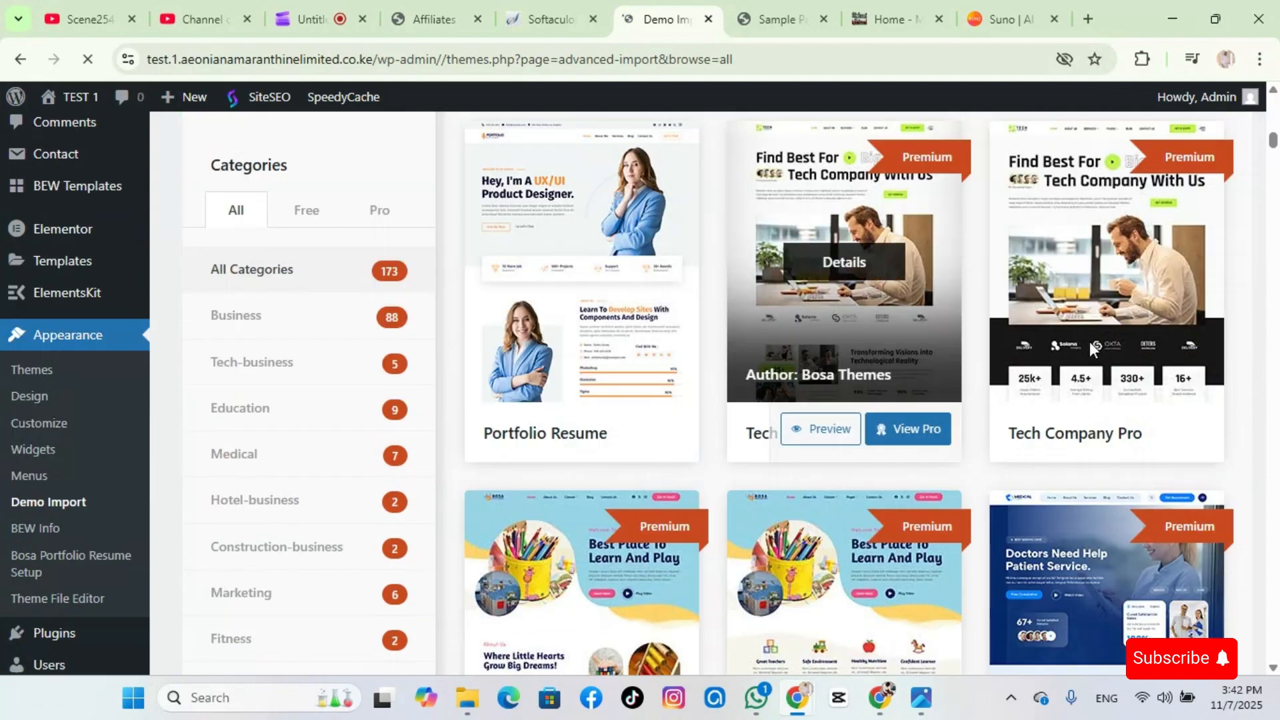
scroll(1089, 341, down, 1)
scroll(617, 413, down, 2)
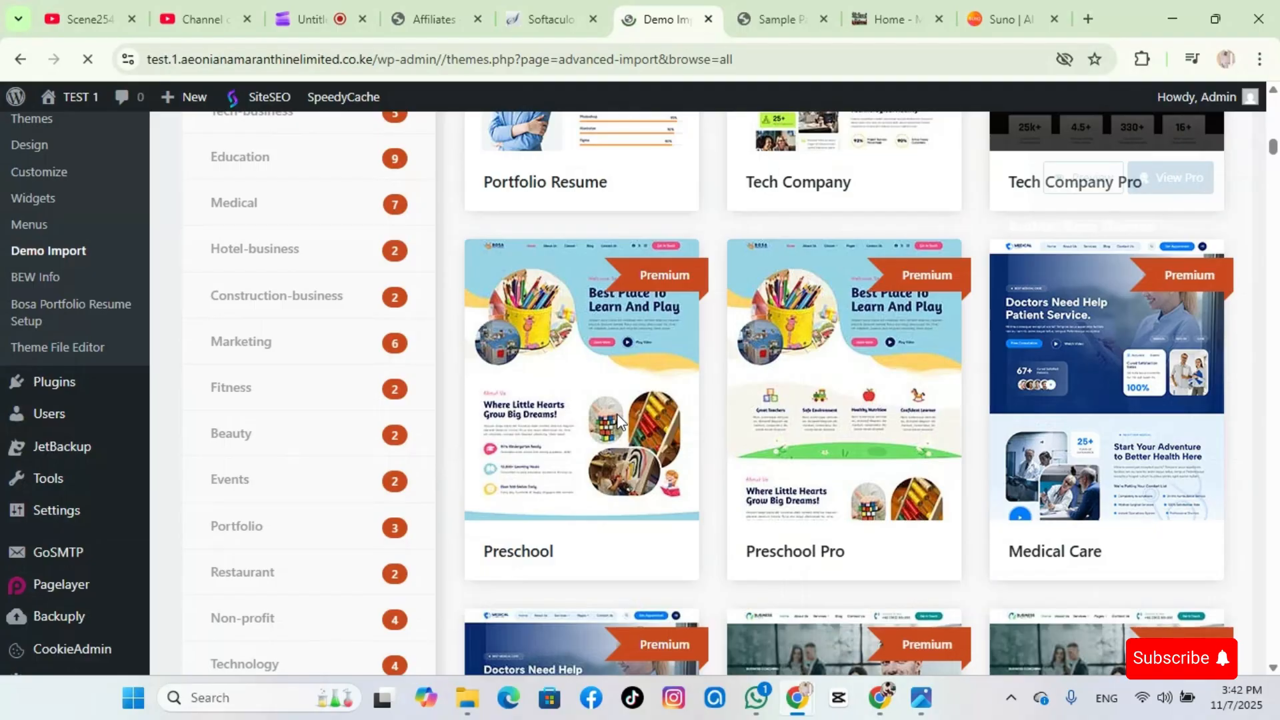
scroll(761, 532, down, 1)
scroll(761, 531, up, 3)
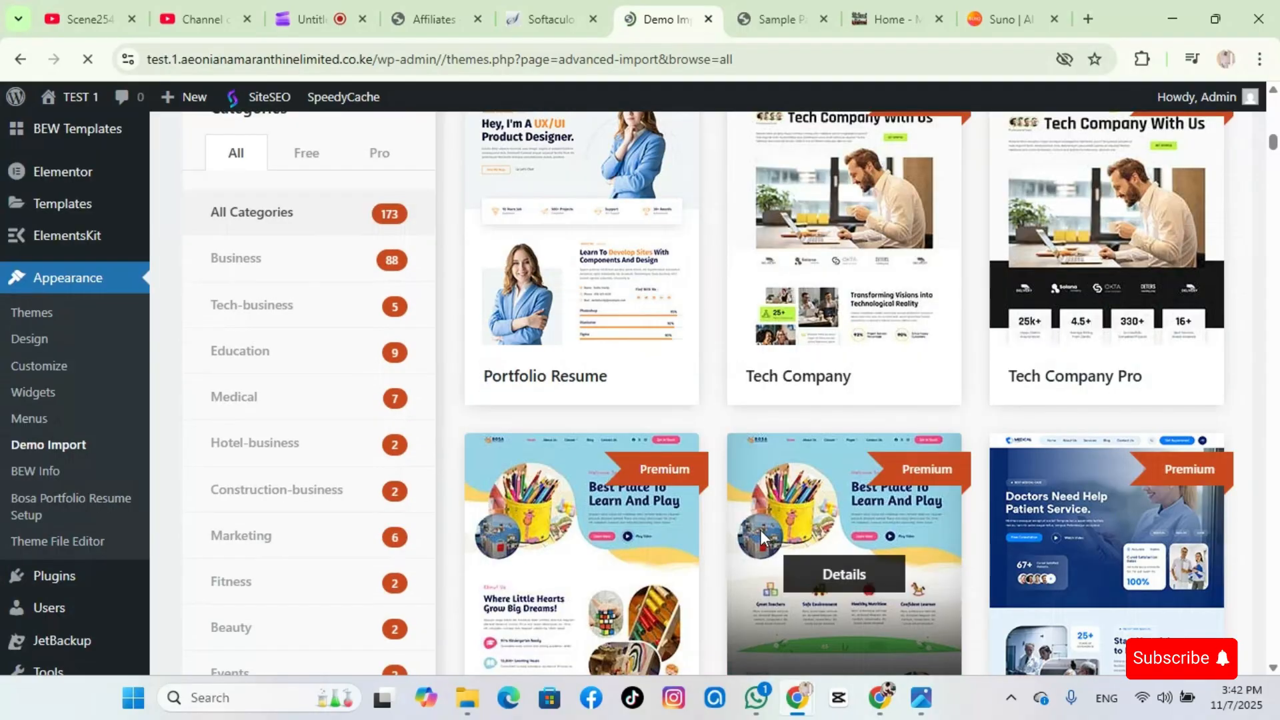
scroll(630, 300, up, 1)
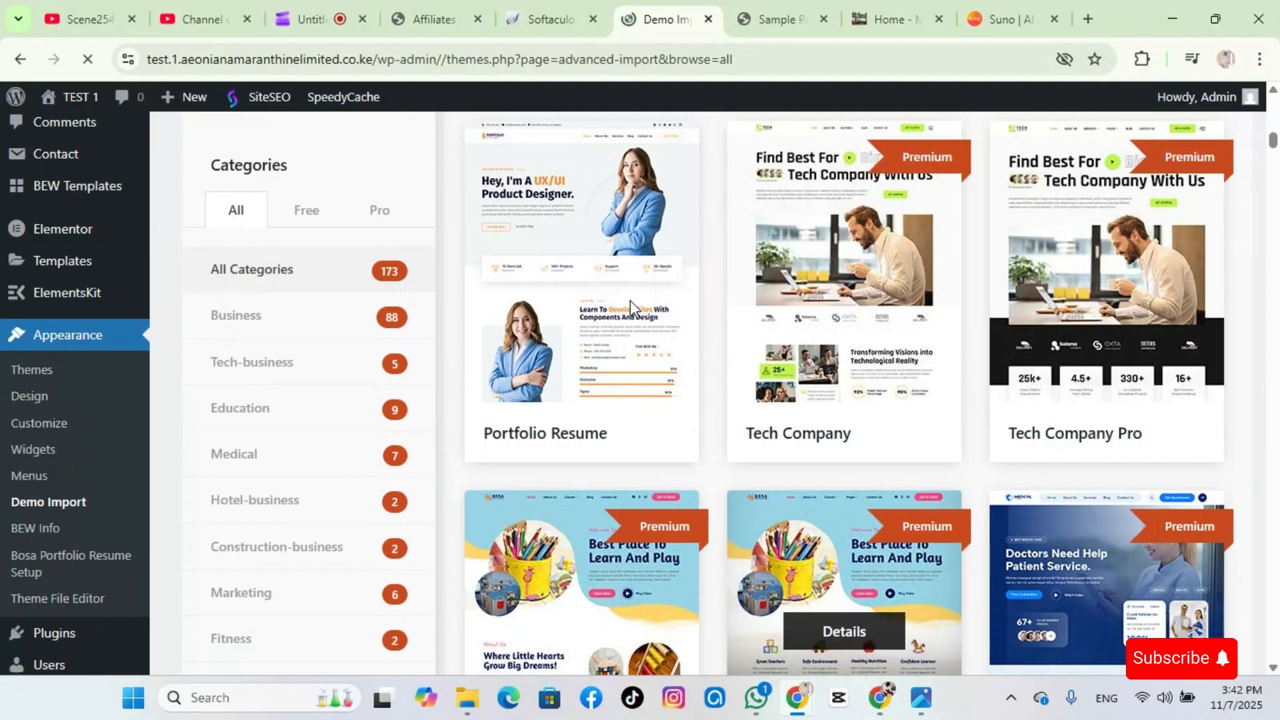
Import the Portfolio Resume demo, confirm the import with its required plugins and wait for it to complete
mouse_move(654, 337)
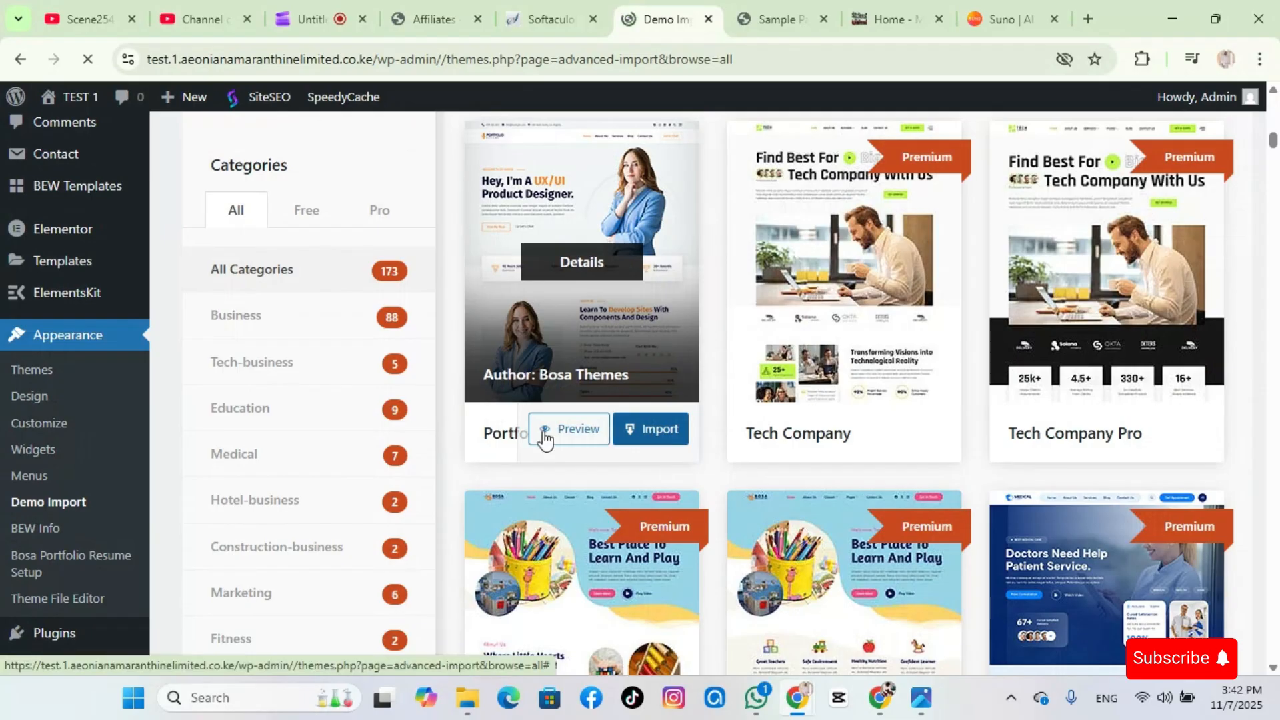
click(657, 436)
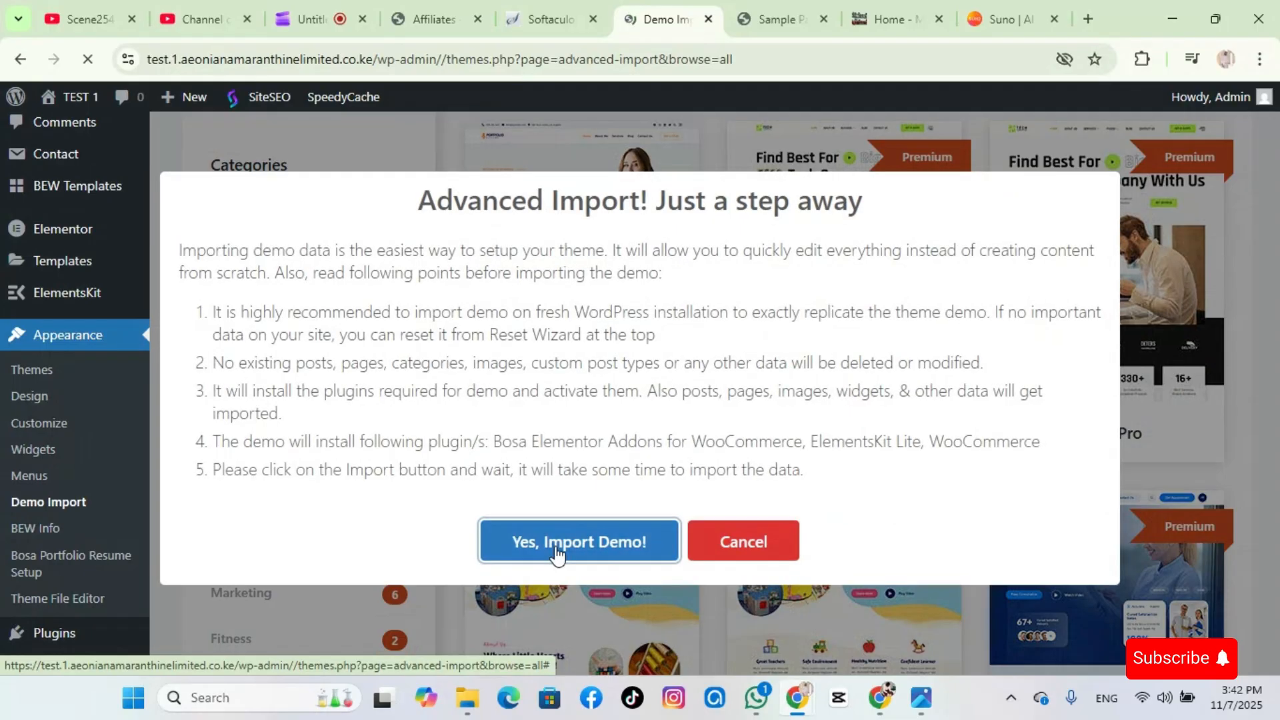
click(556, 552)
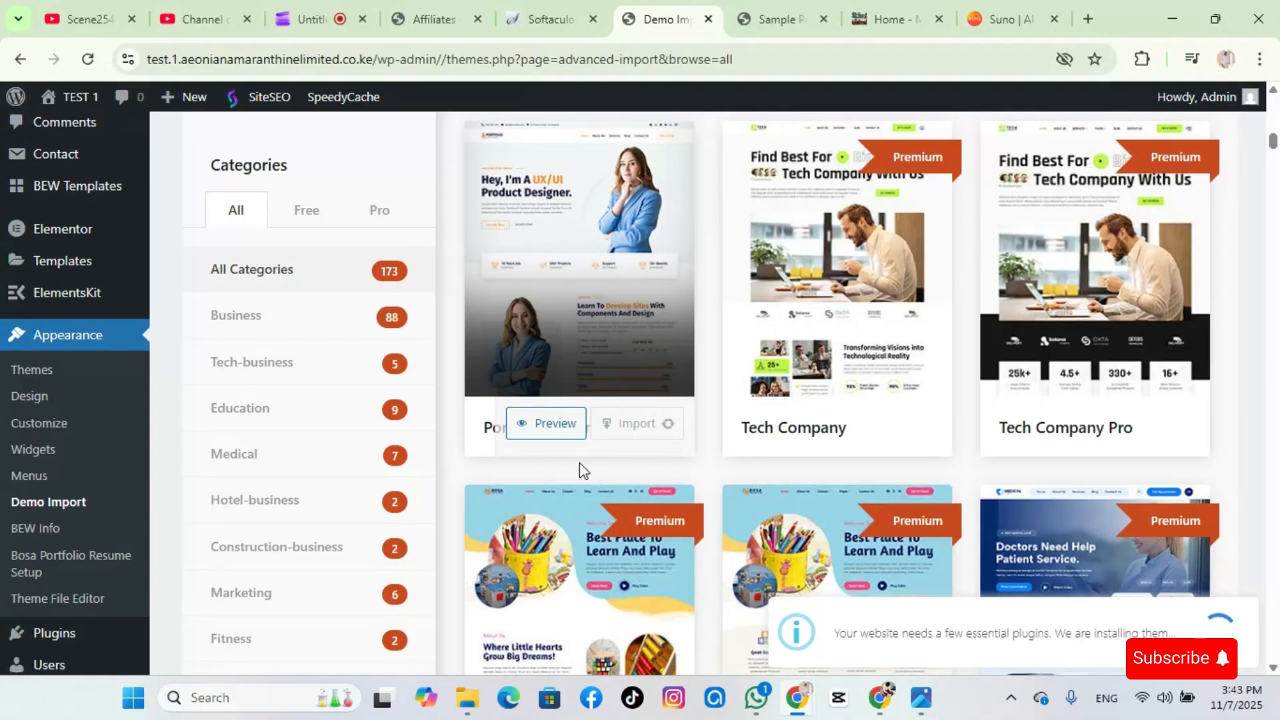
mouse_move(587, 269)
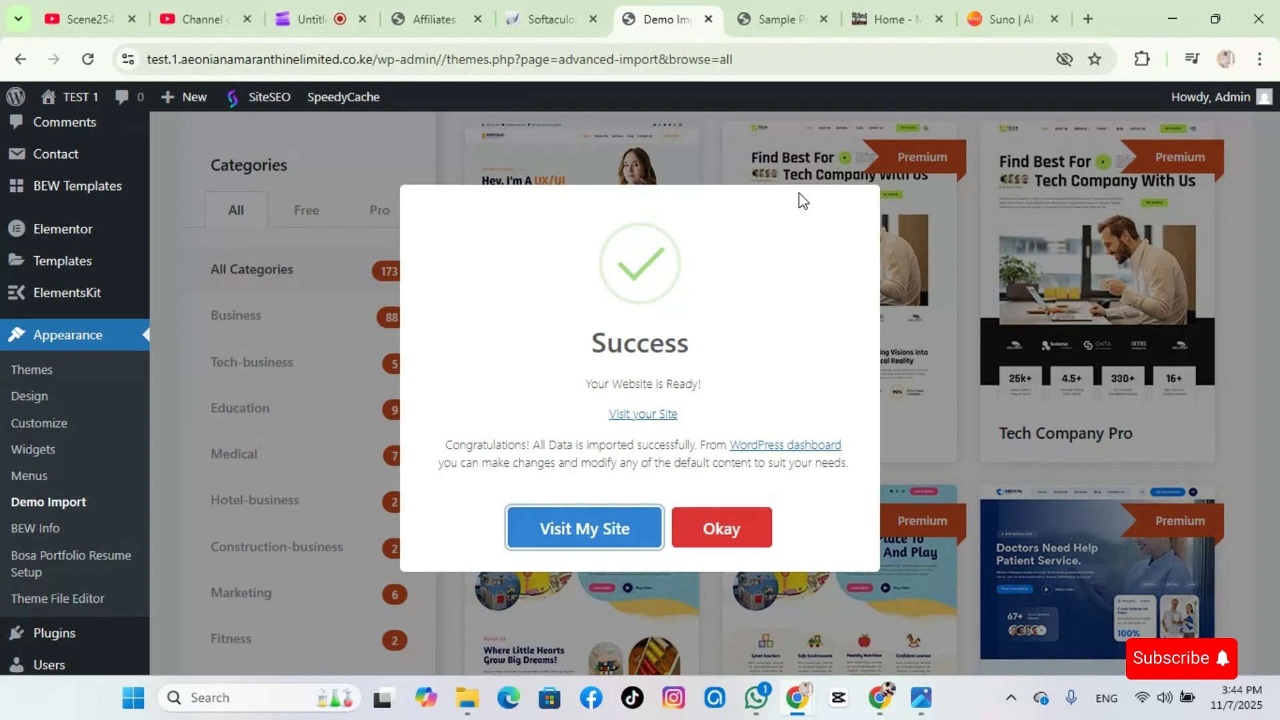
Switch to the site's front-end browser tab, reload it and go to the Home page
click(773, 23)
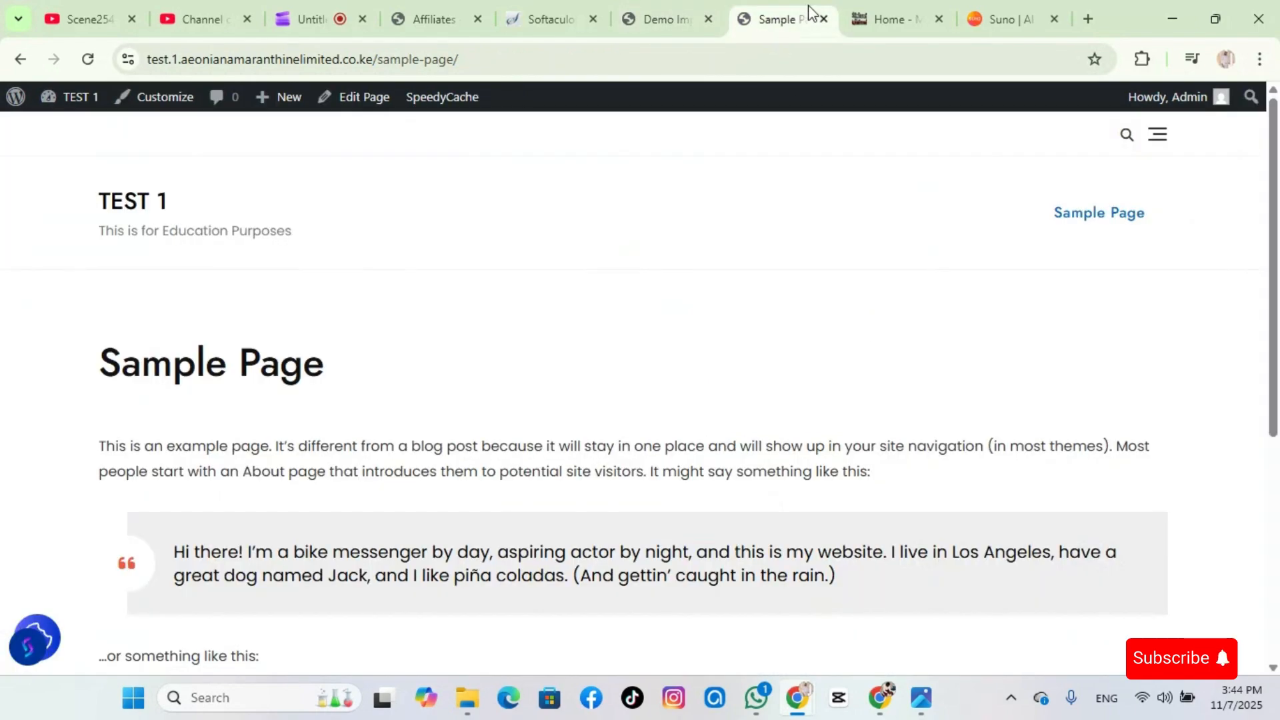
mouse_move(26, 106)
click(89, 60)
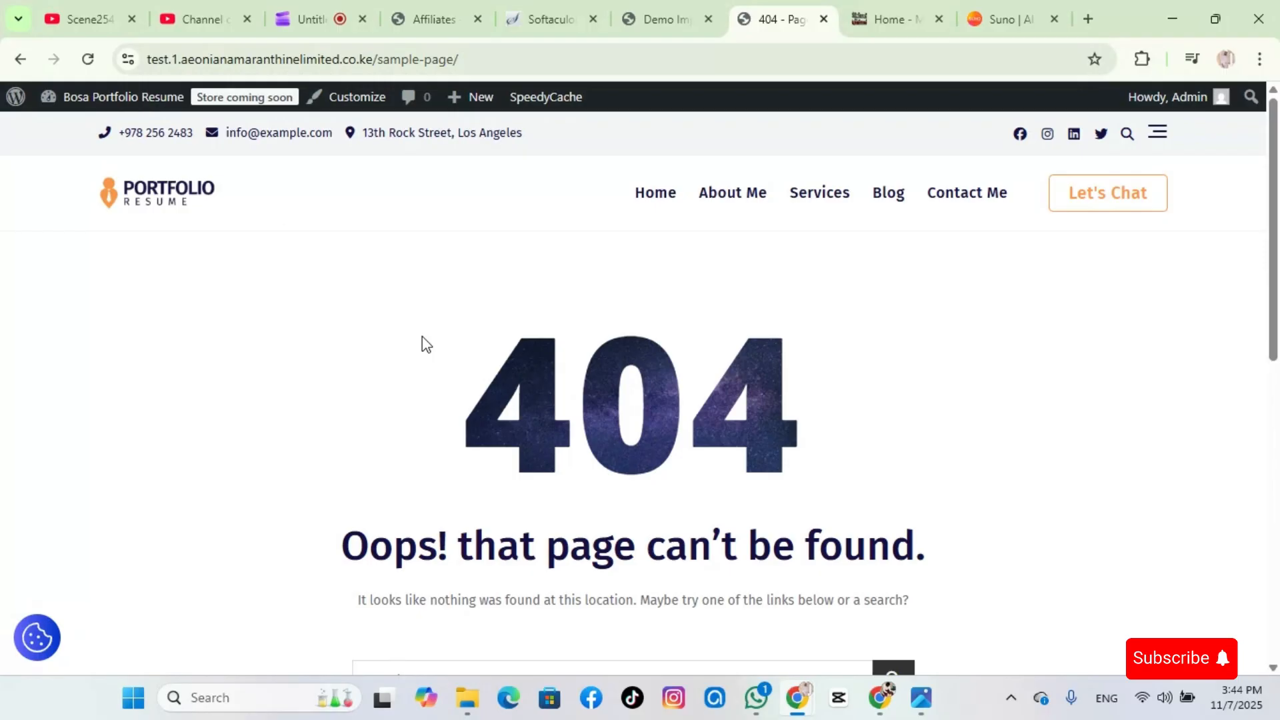
click(656, 198)
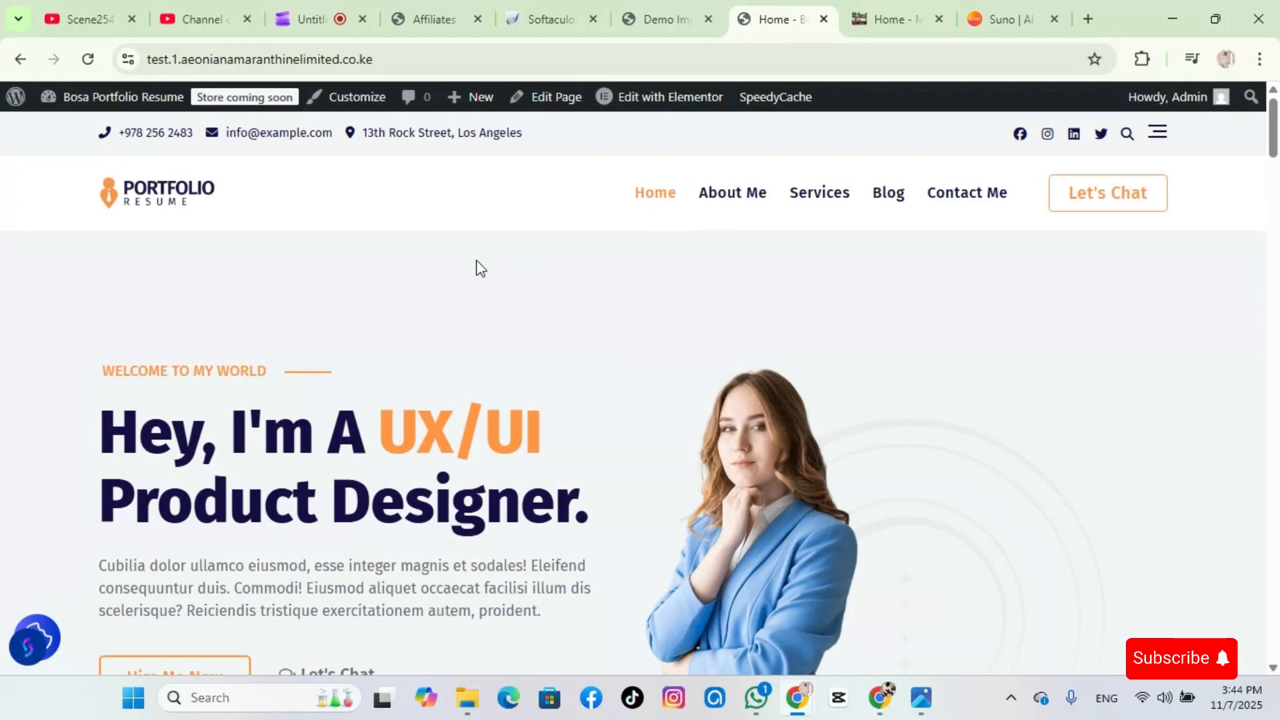
Look through the imported home page from the hero section down to the footer and back
scroll(390, 377, down, 7)
scroll(399, 377, down, 12)
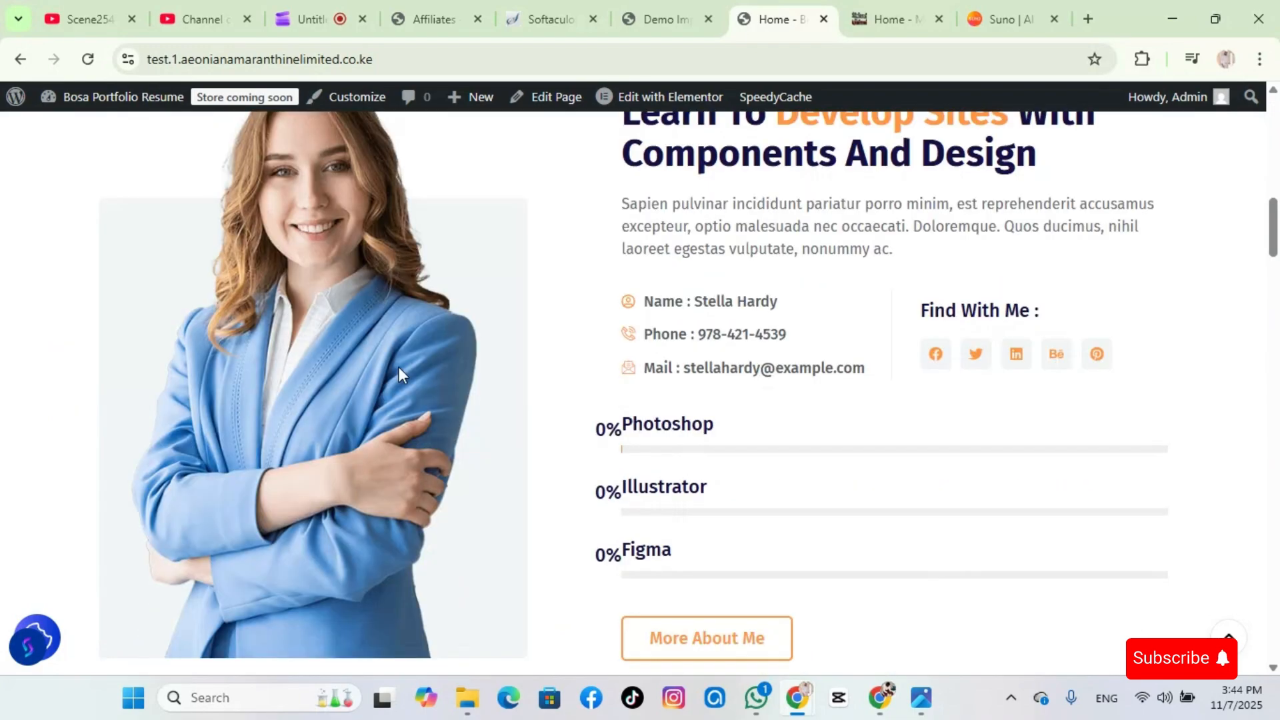
scroll(400, 370, down, 10)
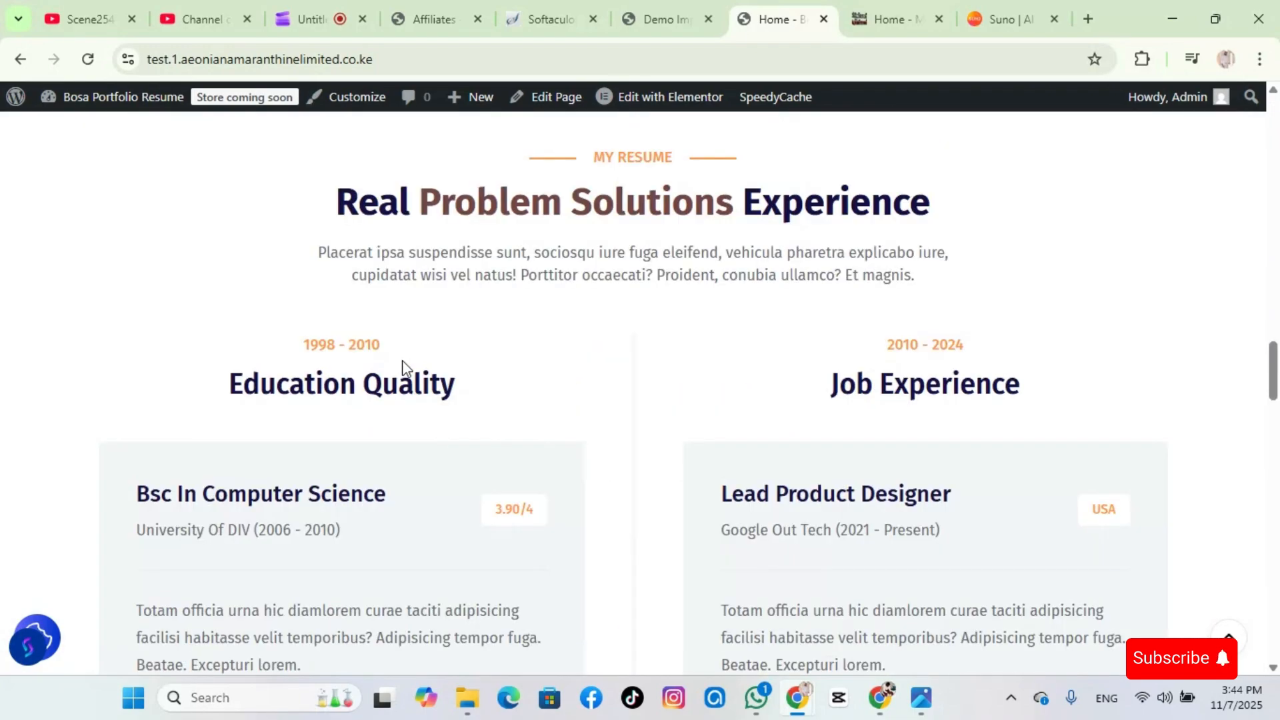
scroll(402, 360, down, 20)
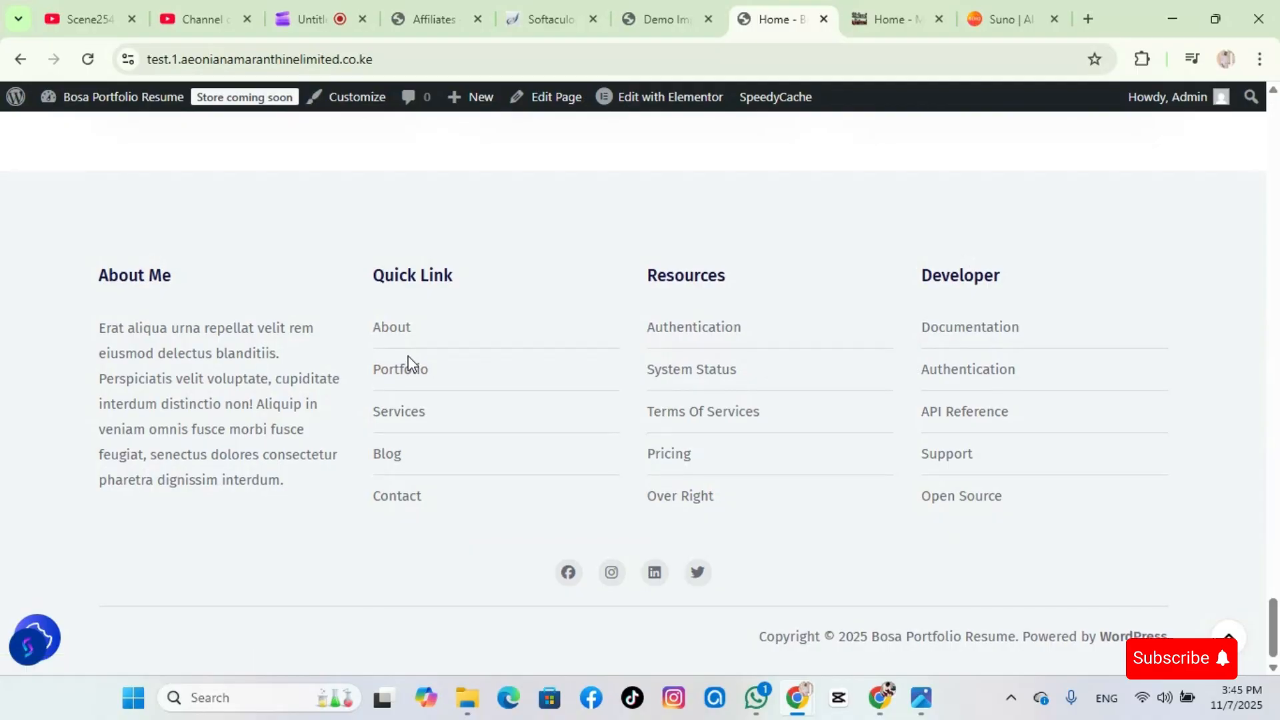
scroll(408, 366, up, 6)
scroll(412, 364, up, 20)
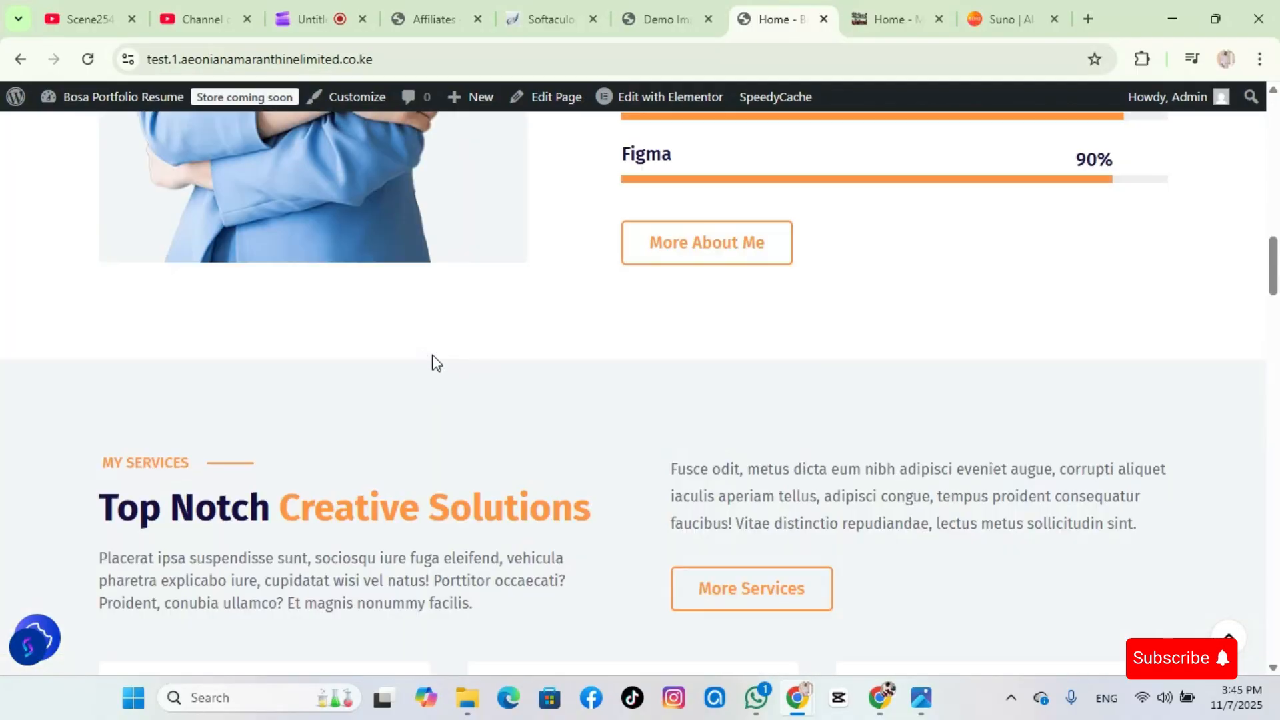
scroll(434, 354, up, 5)
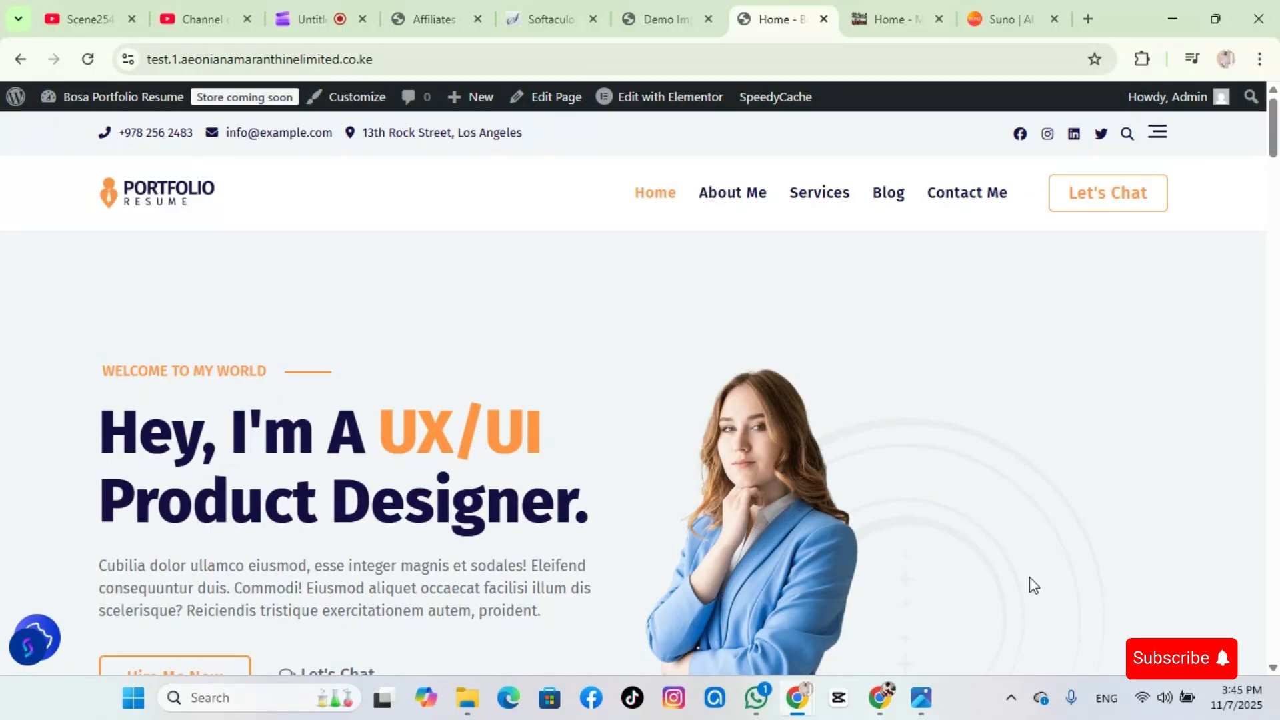
Dismiss the demo import's success message in the admin tab and open the dashboard to look through its sections
click(676, 19)
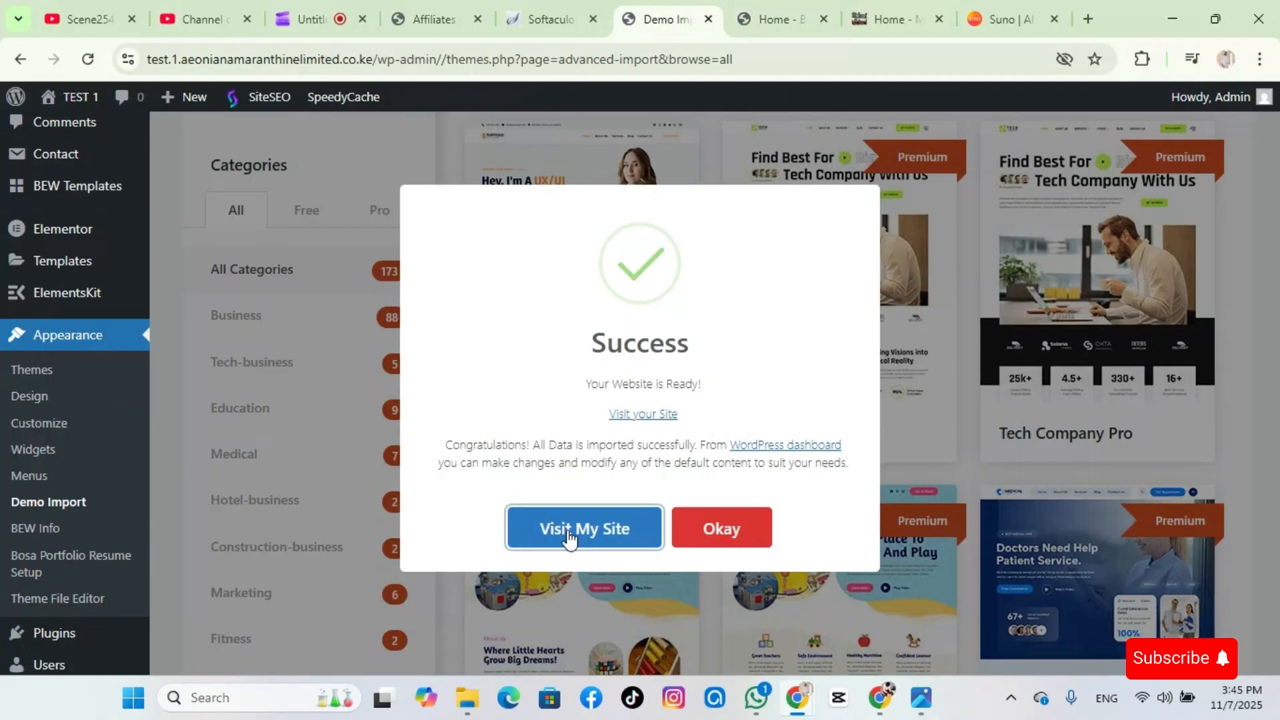
click(760, 529)
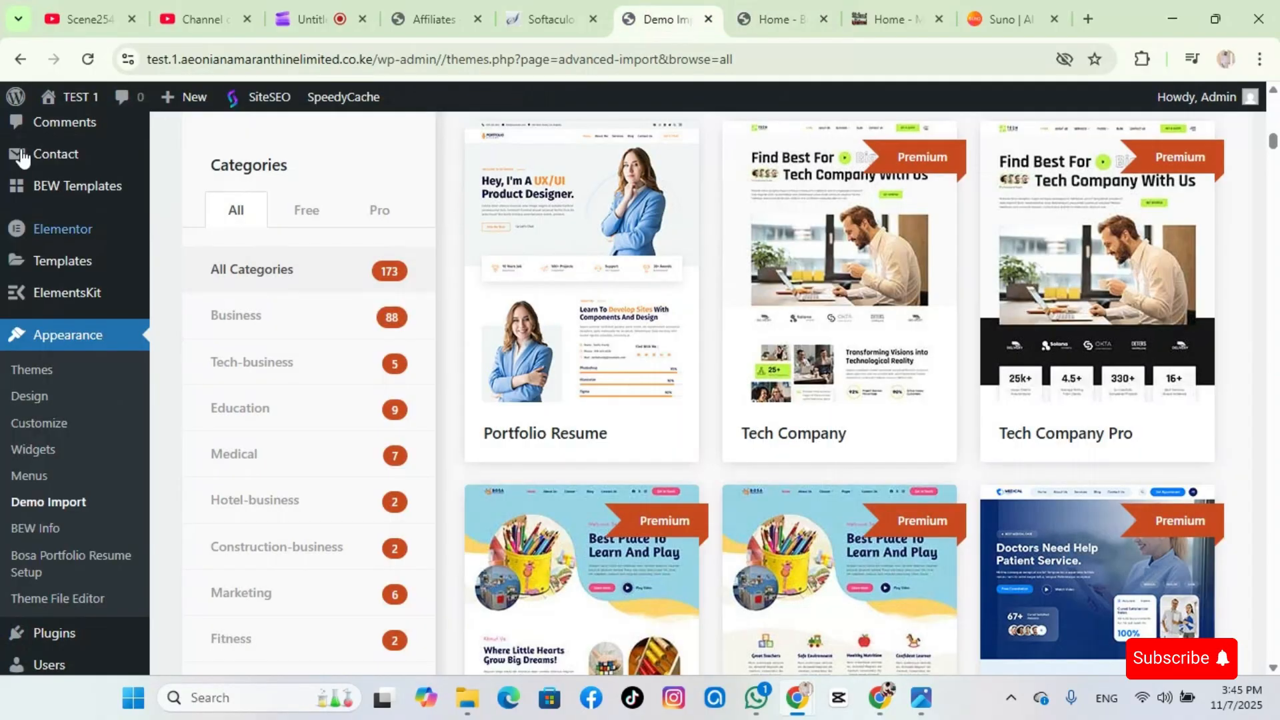
scroll(22, 158, up, 15)
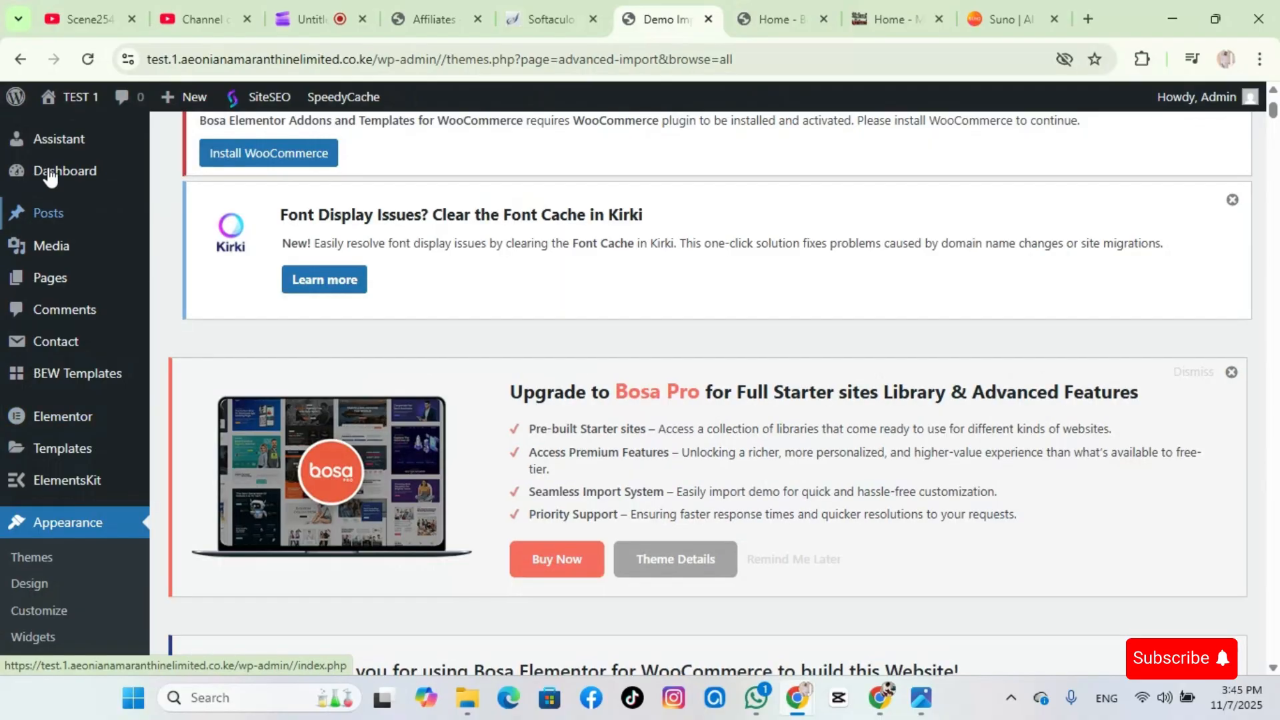
click(73, 174)
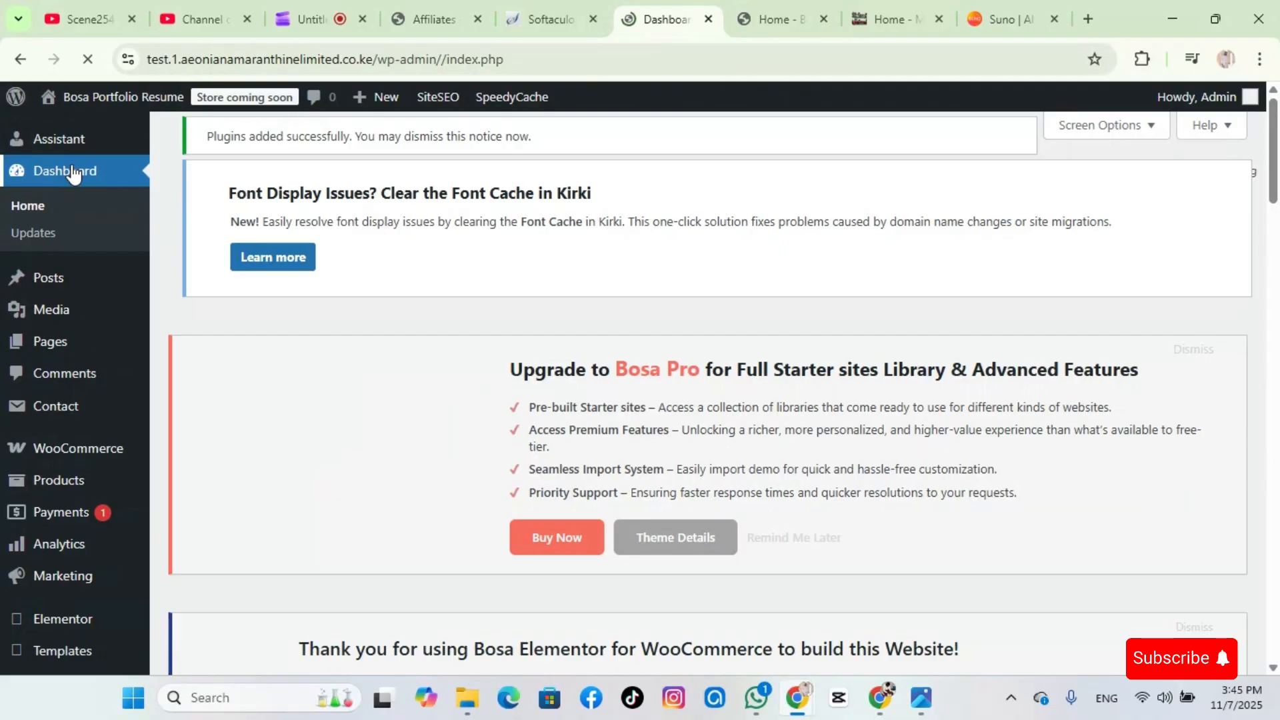
scroll(531, 433, down, 15)
scroll(535, 437, down, 6)
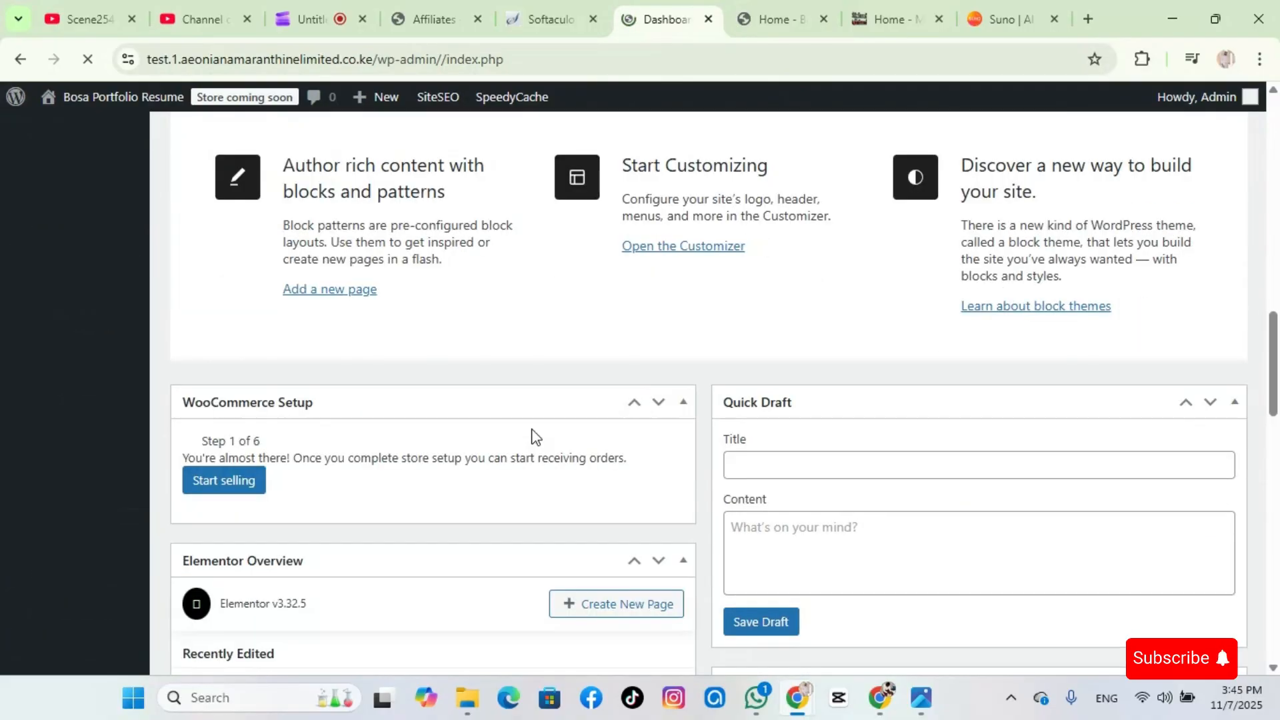
scroll(532, 434, down, 5)
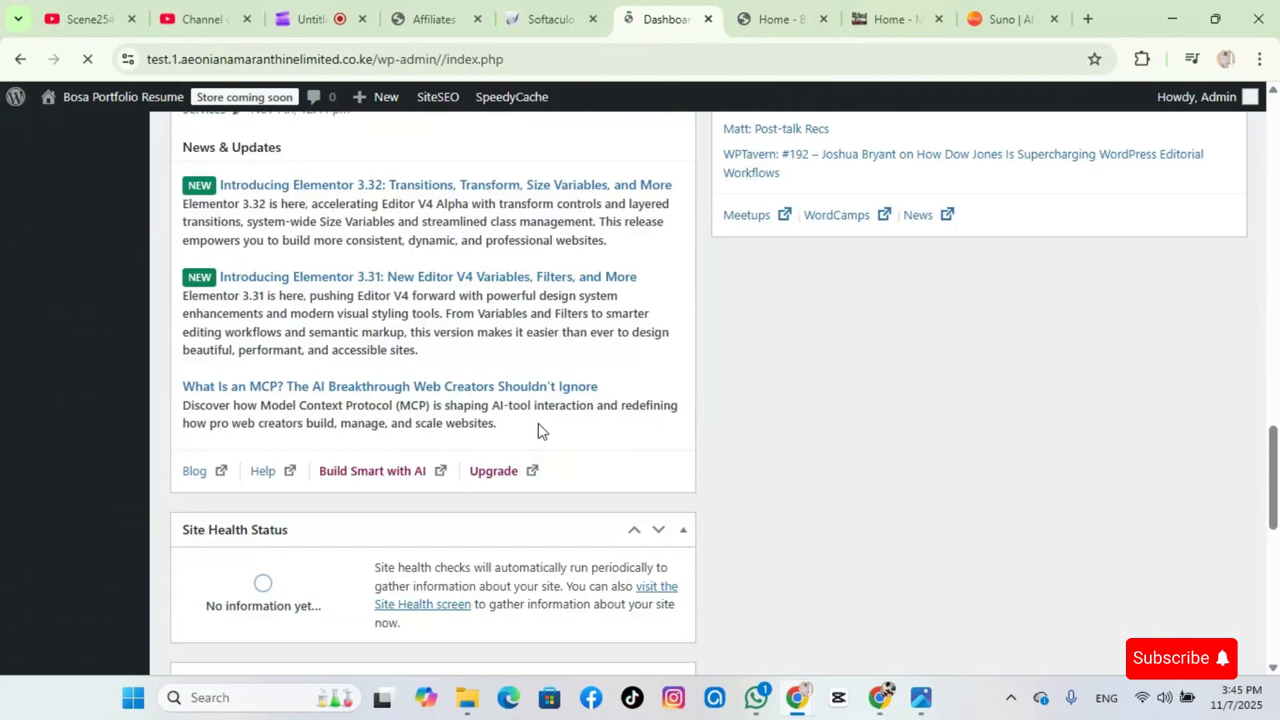
scroll(537, 427, up, 14)
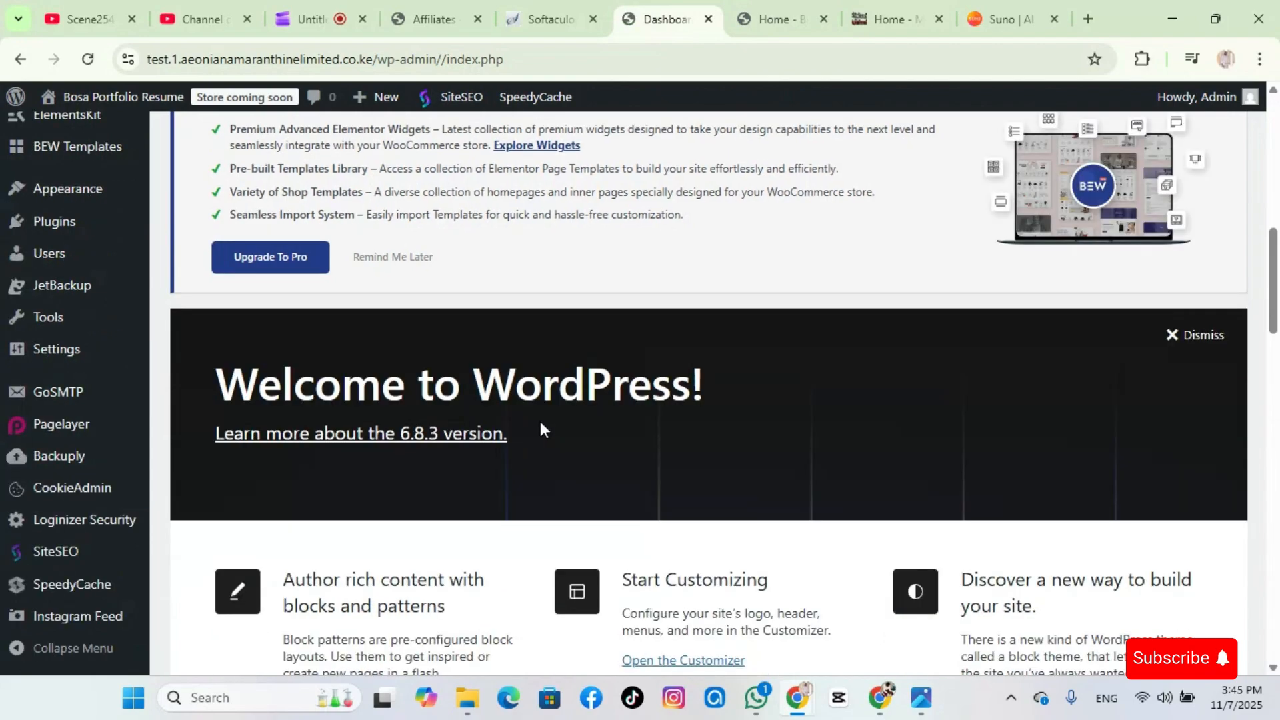
scroll(560, 432, up, 9)
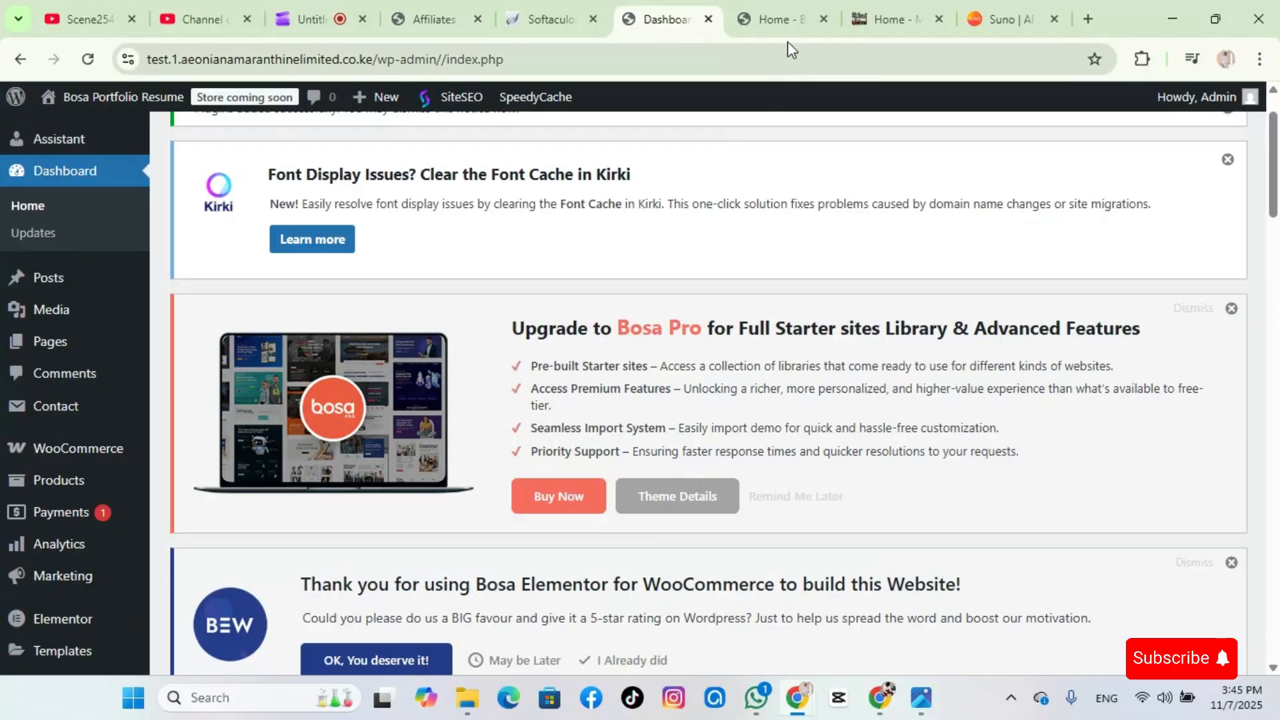
Switch to the live home page and review its About Me and My Services sections
click(777, 20)
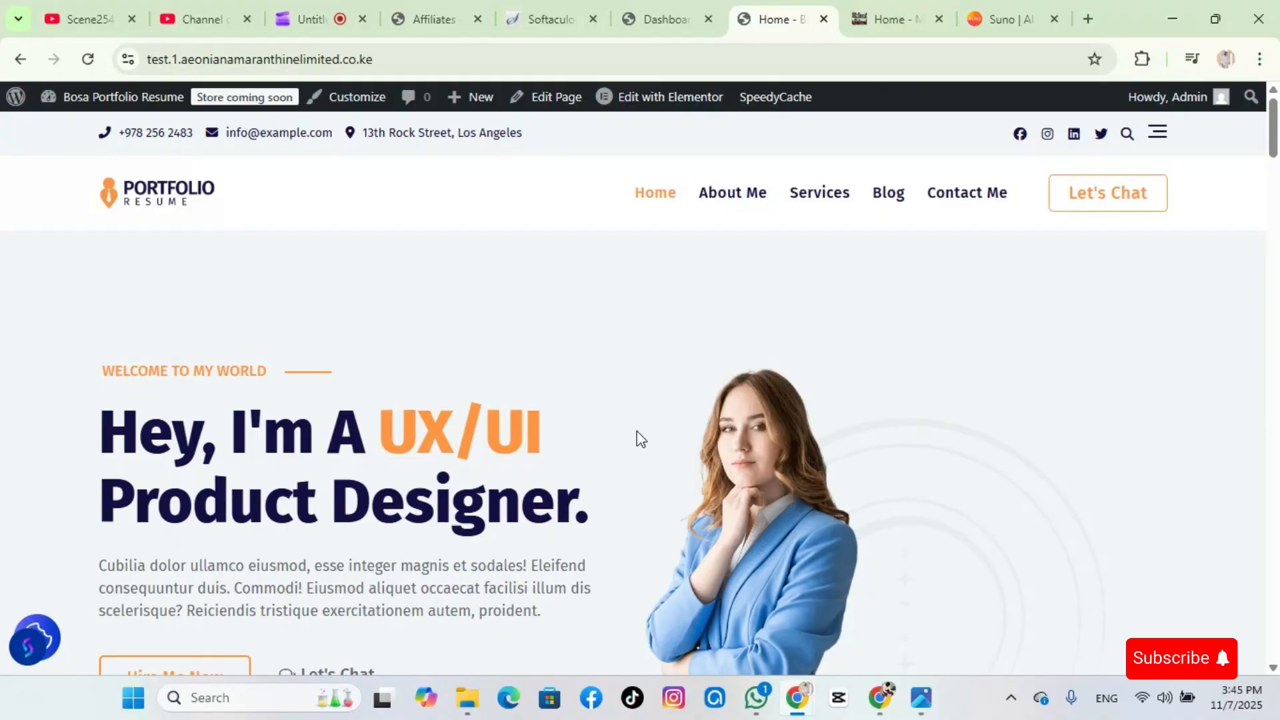
scroll(634, 444, down, 1)
scroll(638, 451, down, 15)
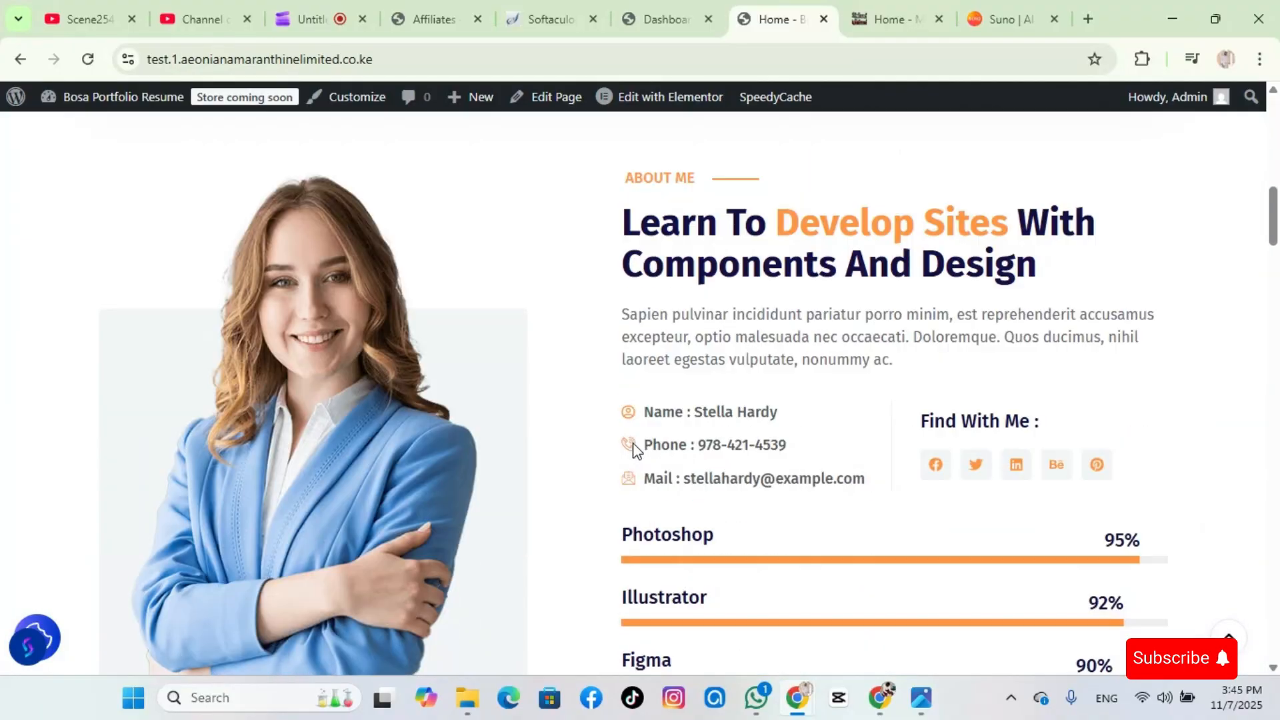
scroll(634, 450, down, 14)
scroll(635, 444, up, 11)
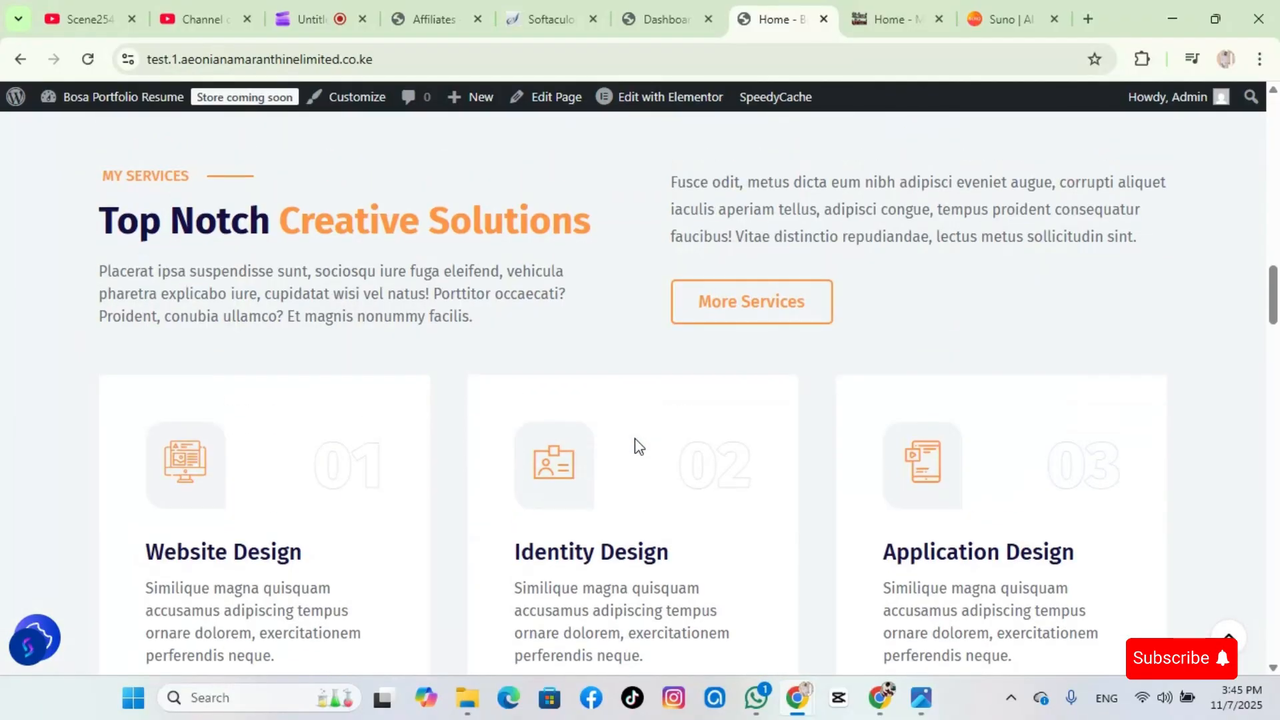
scroll(500, 437, up, 8)
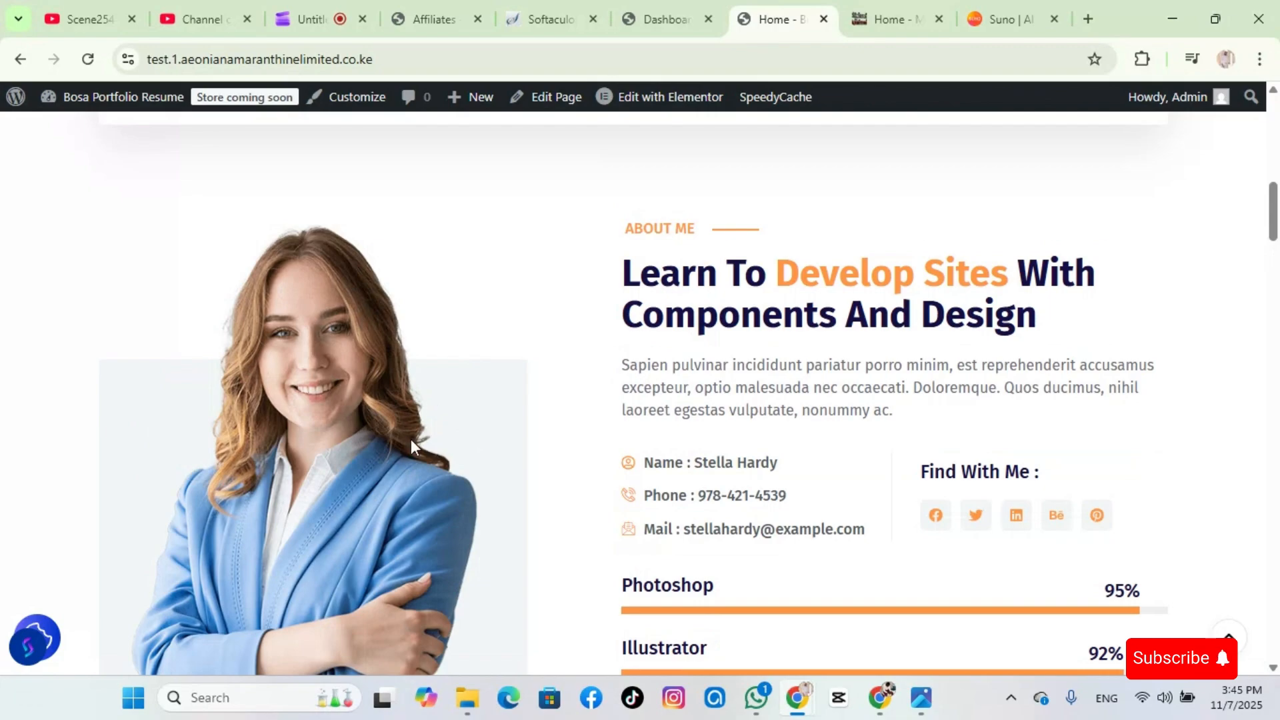
scroll(278, 442, up, 10)
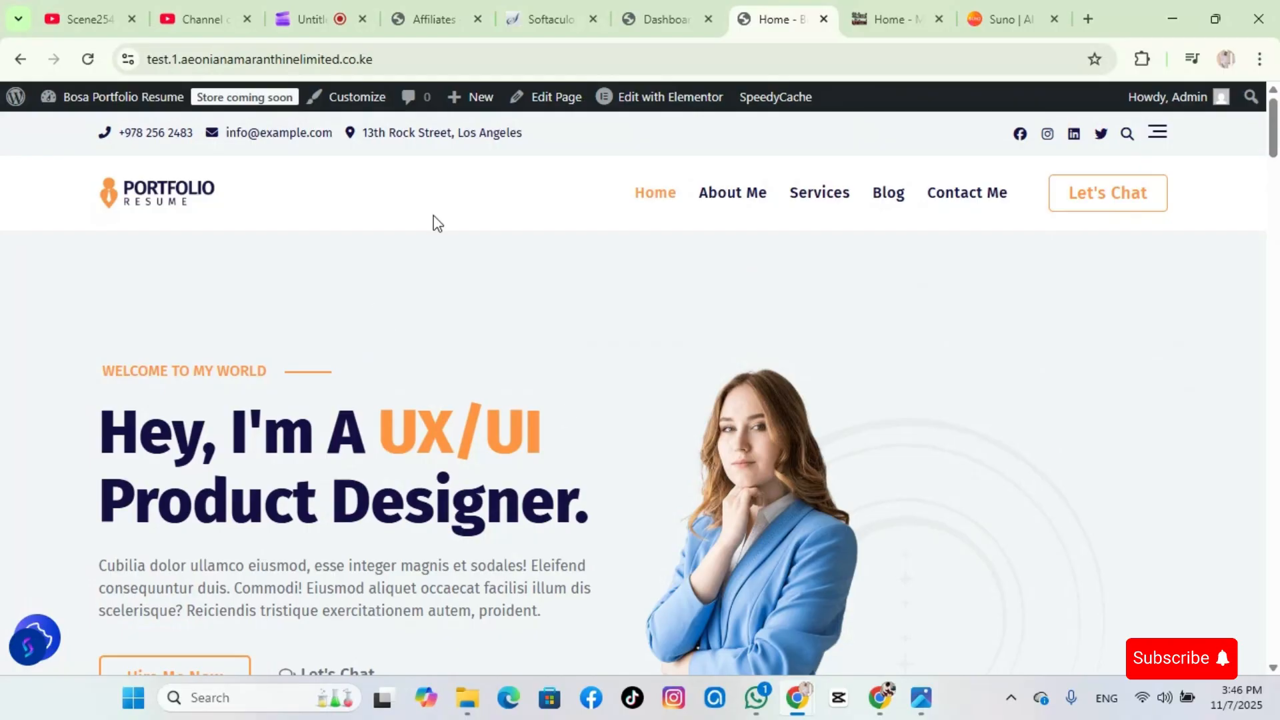
Switch to the WordPress admin tab, open the list of all pages and look through its entries
click(650, 23)
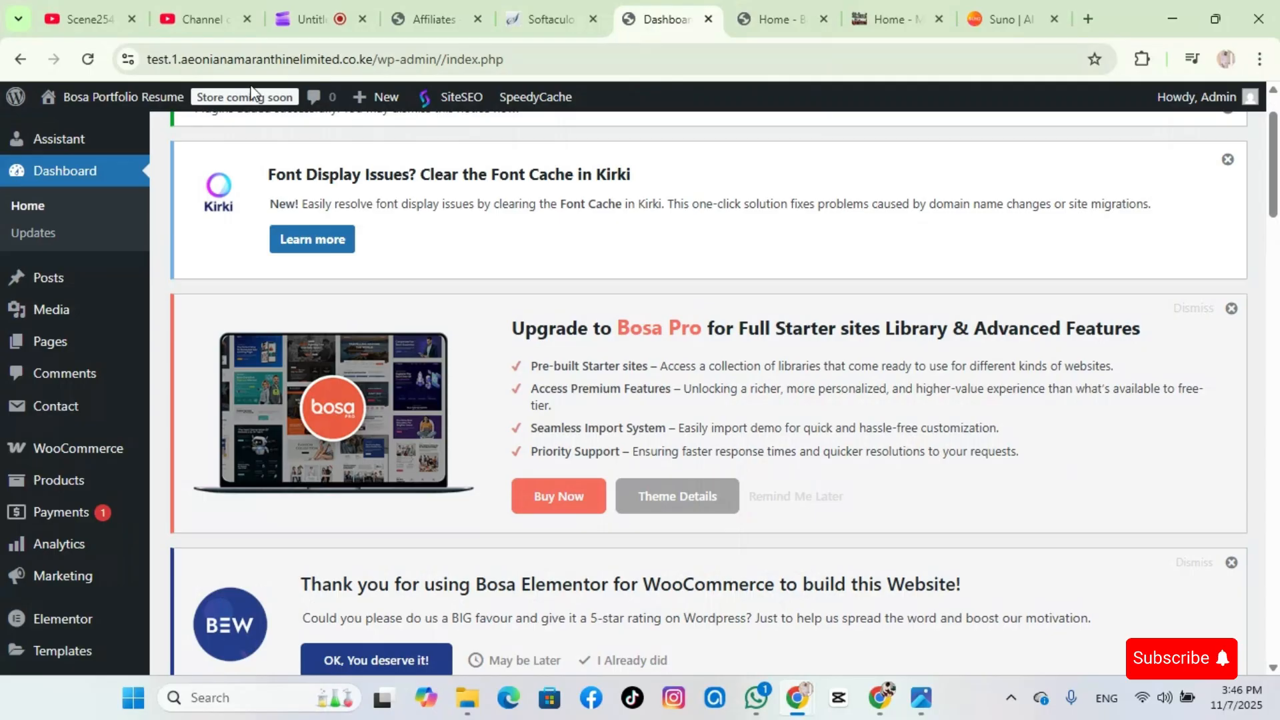
mouse_move(48, 339)
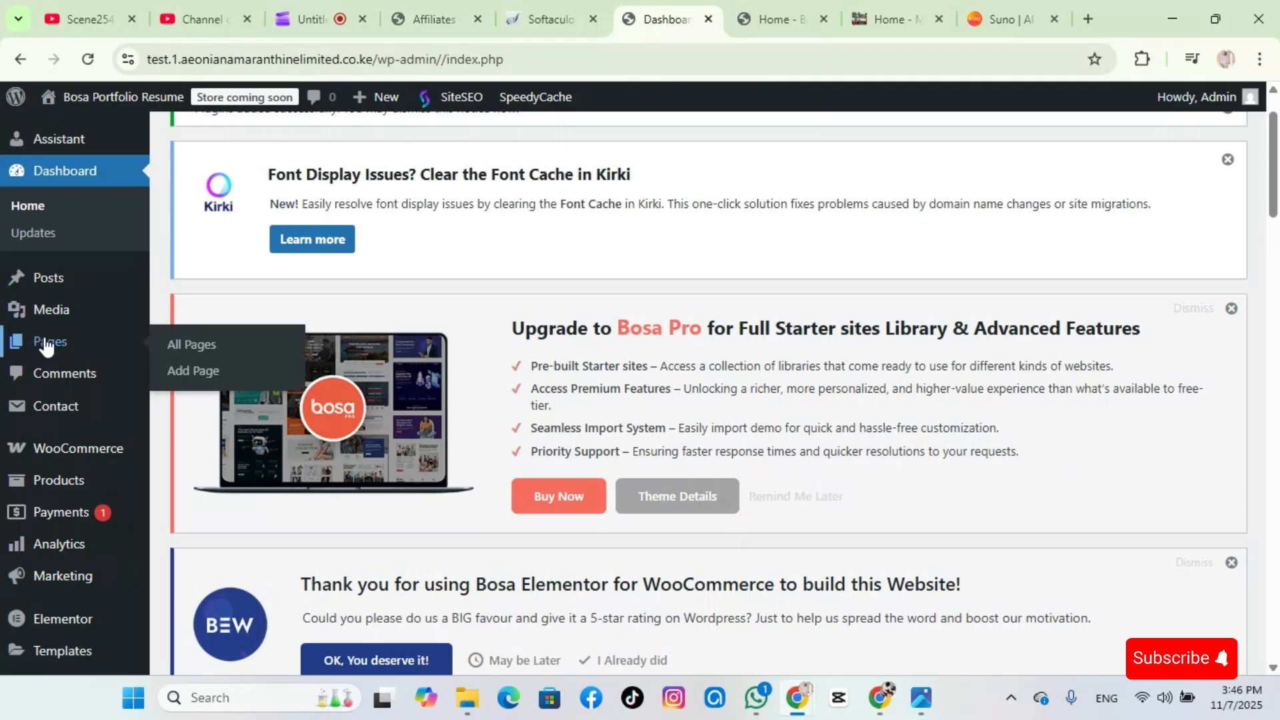
click(207, 355)
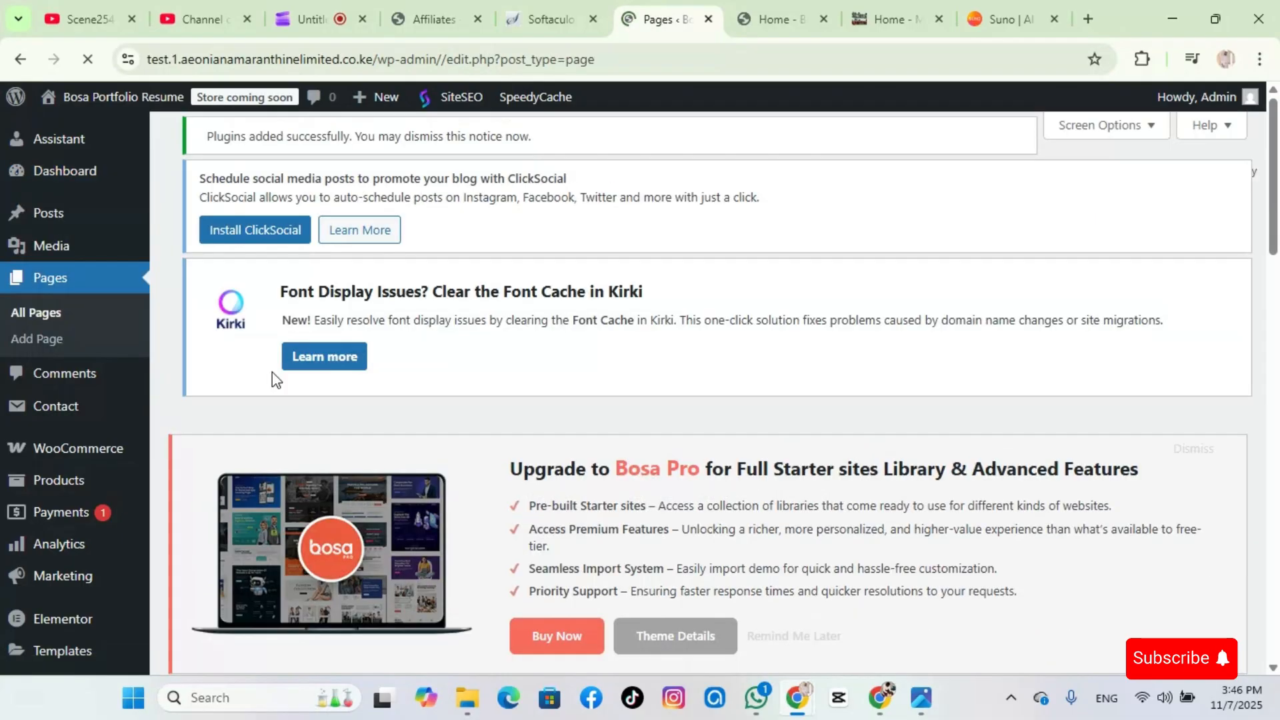
scroll(492, 432, down, 10)
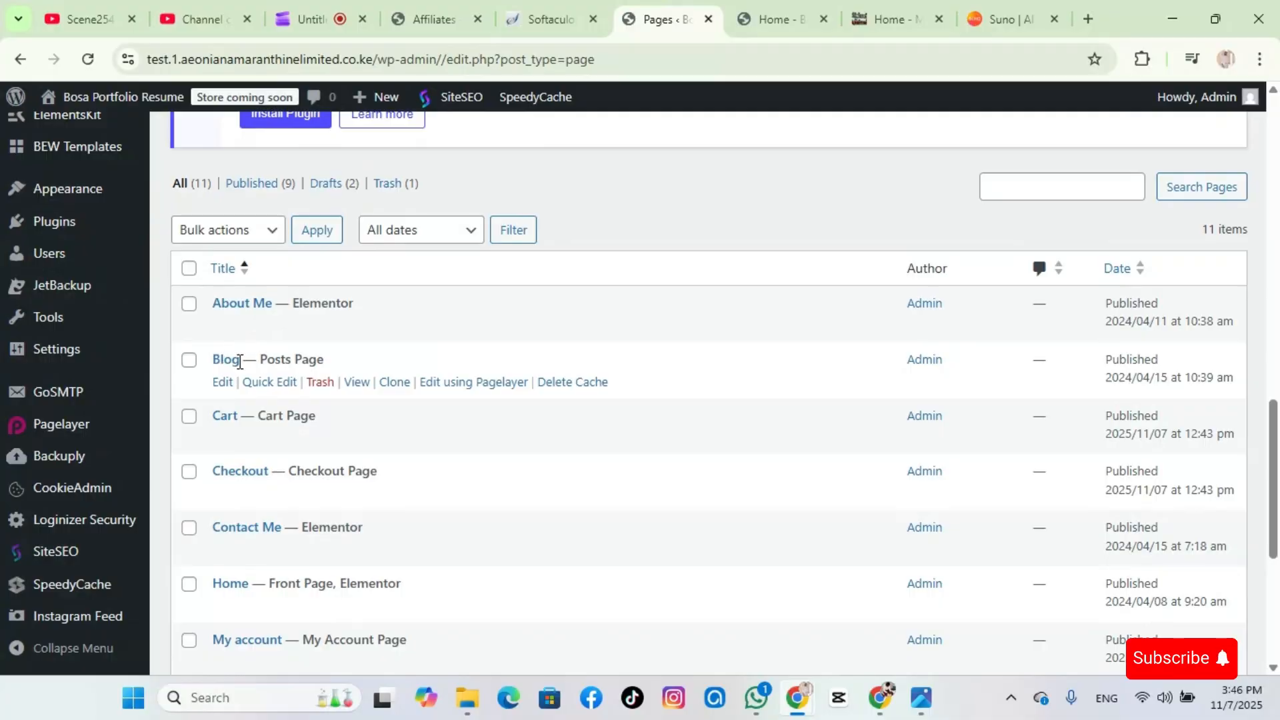
scroll(234, 541, down, 1)
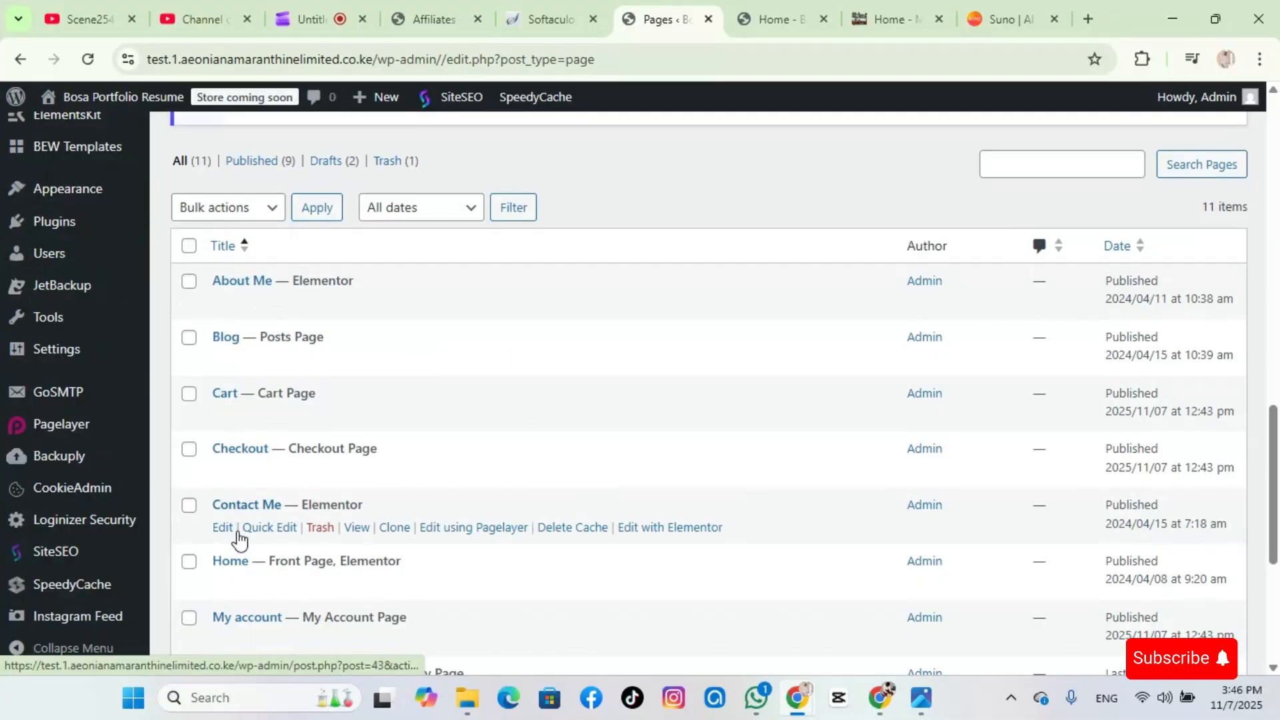
scroll(234, 547, down, 1)
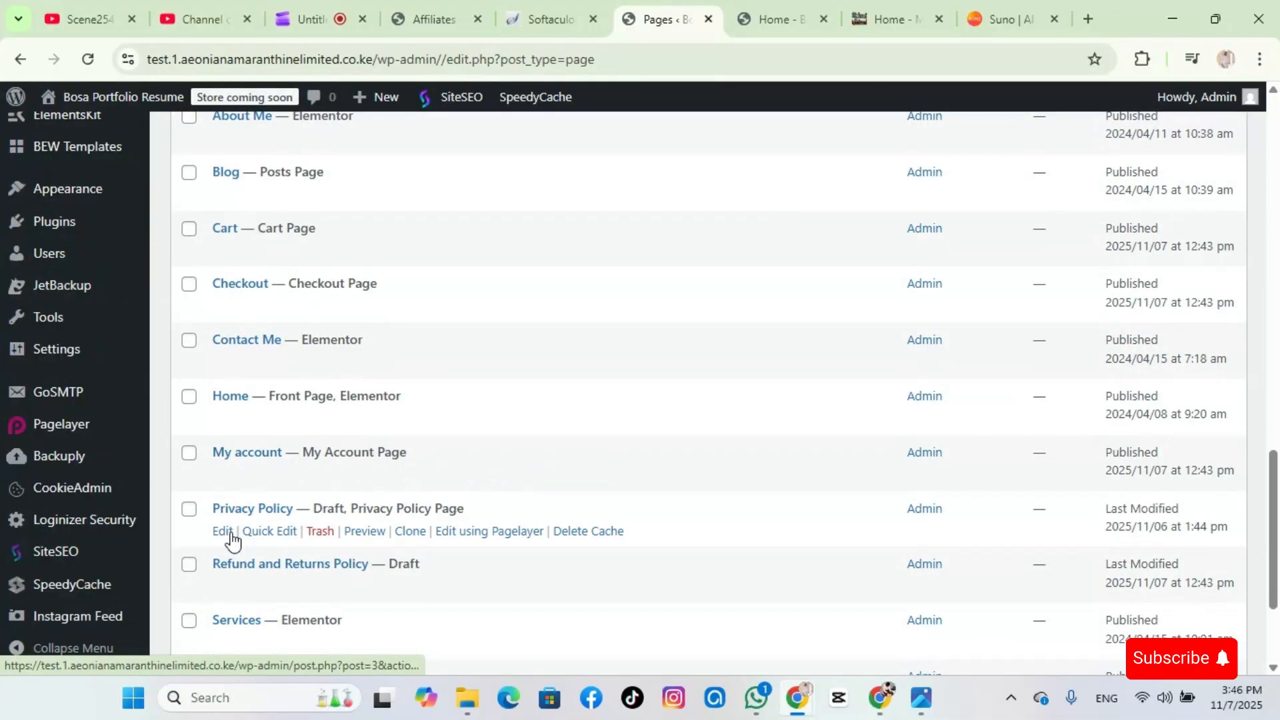
scroll(234, 526, down, 1)
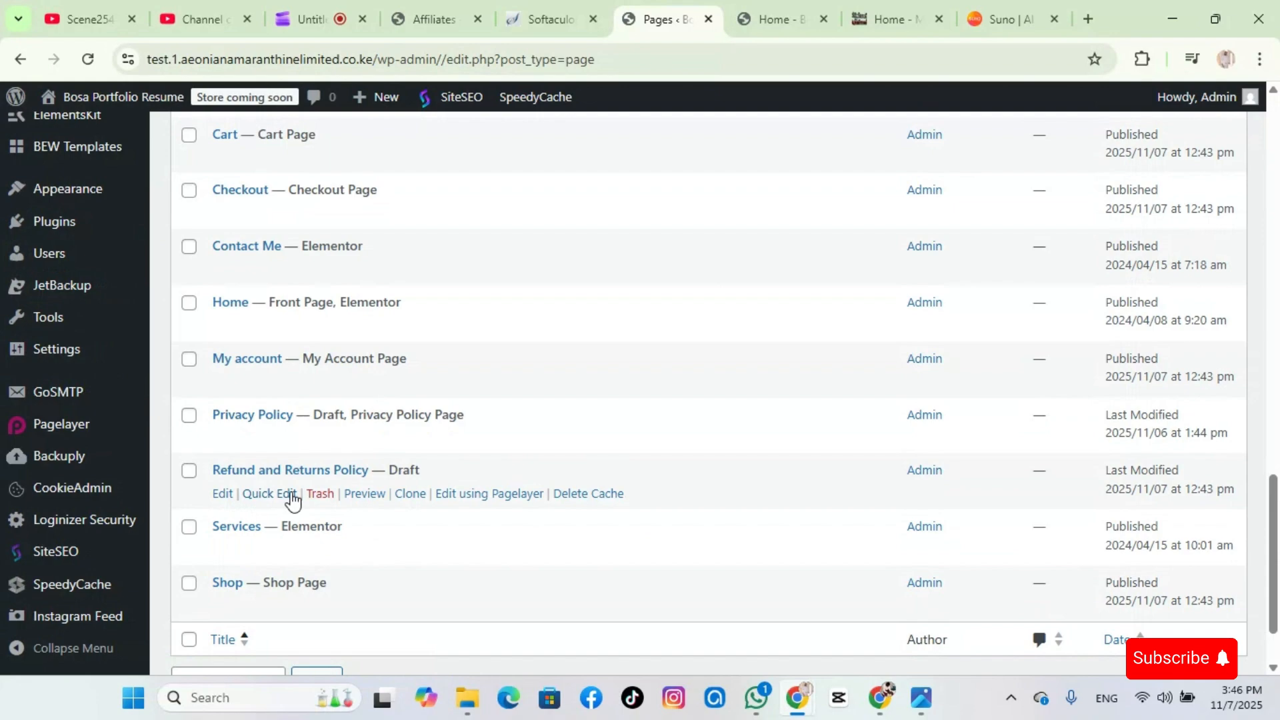
scroll(291, 493, down, 1)
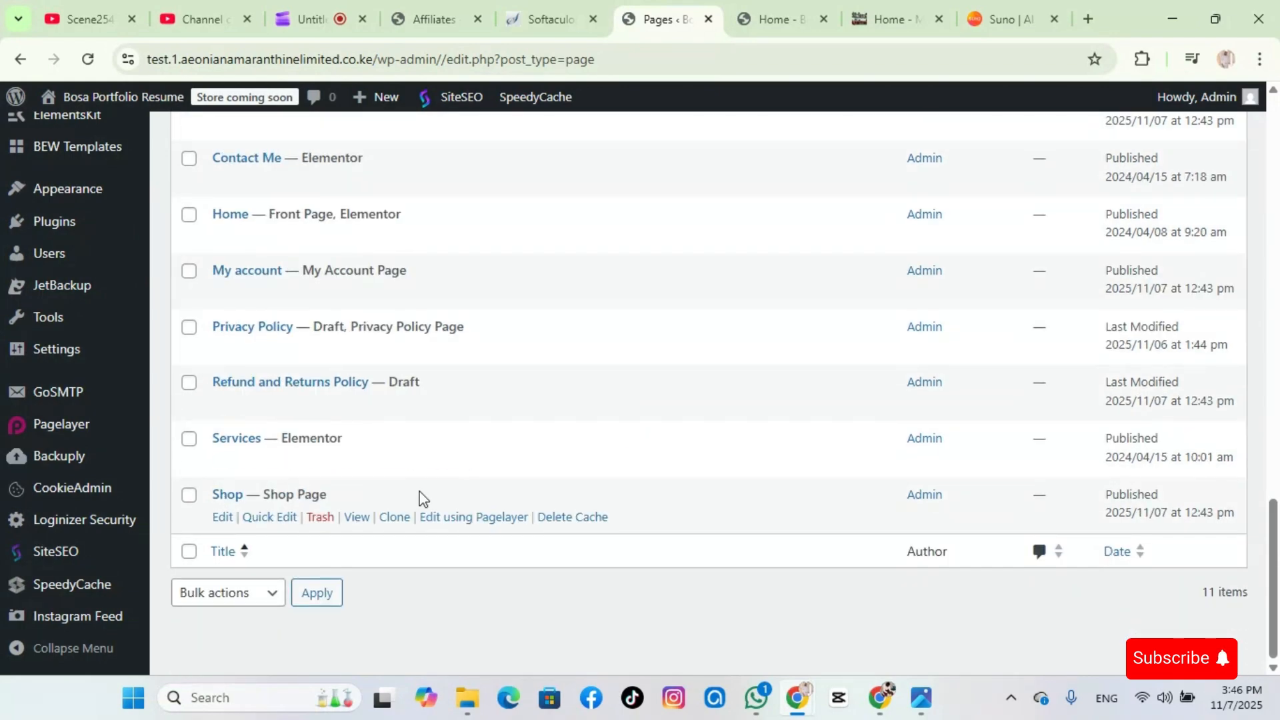
scroll(470, 428, up, 10)
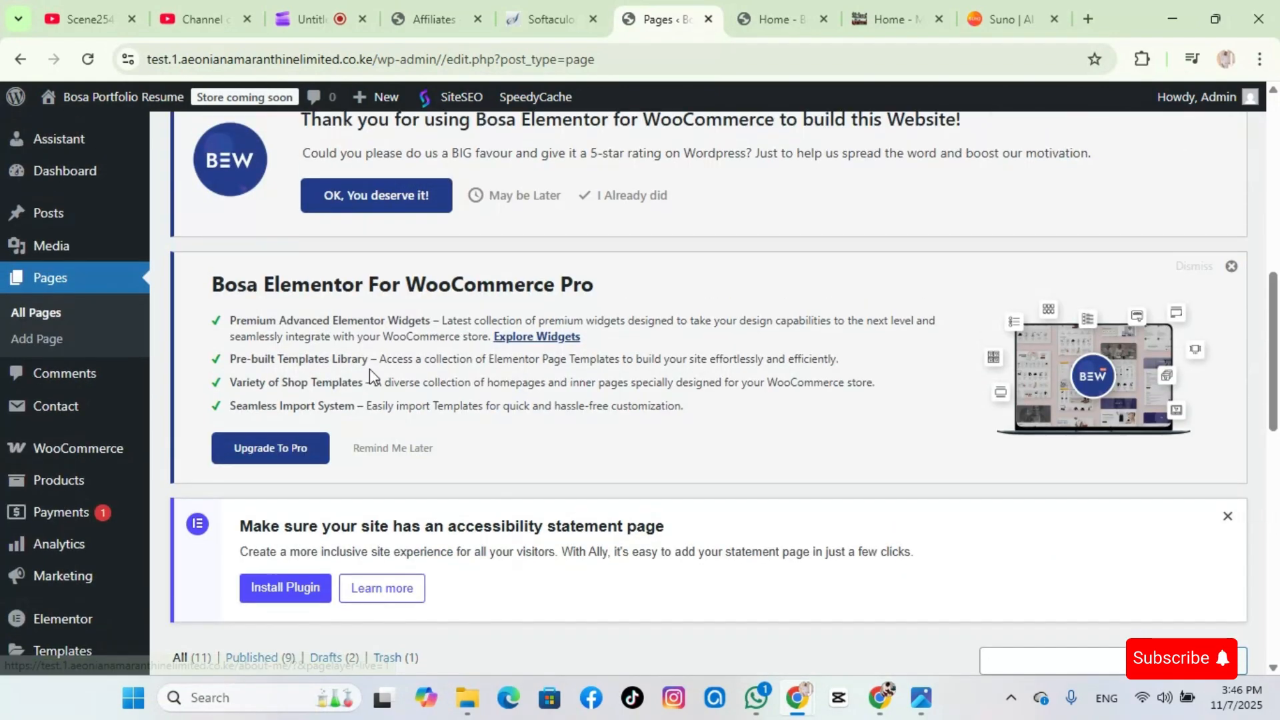
scroll(607, 294, down, 5)
Switch to the live home page and review its sections from the hero down to the service cards and back
click(785, 18)
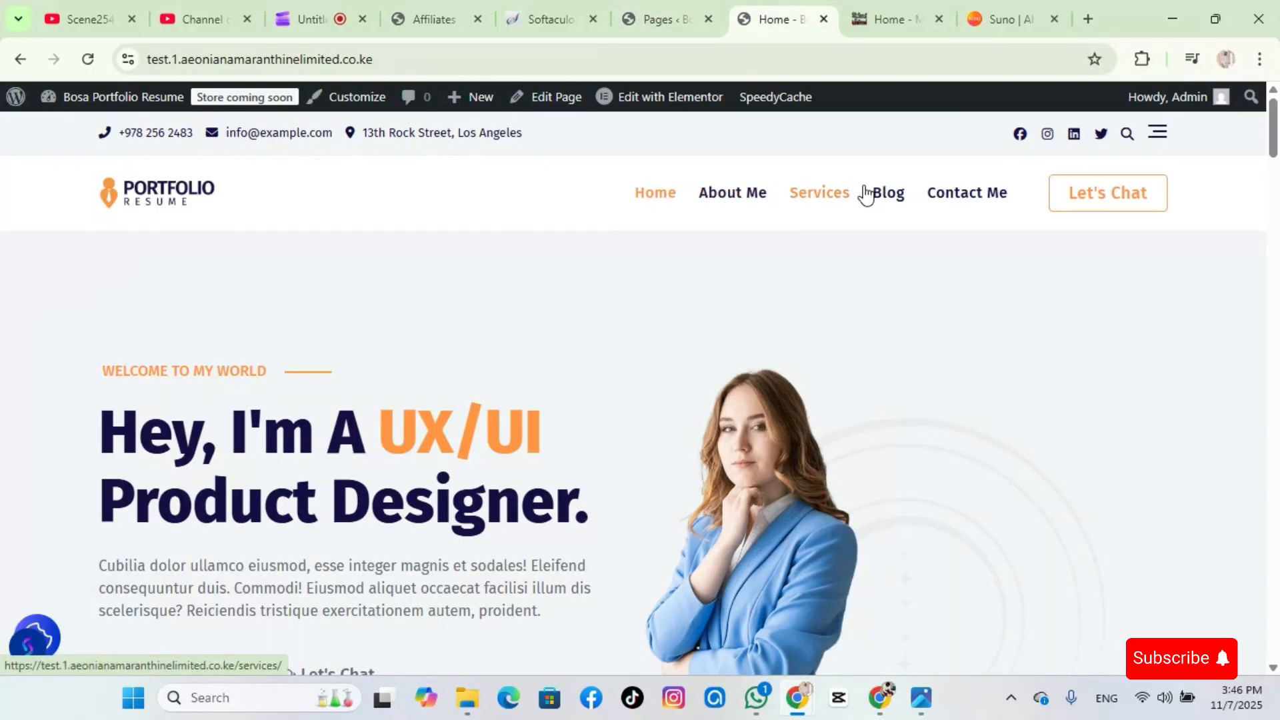
scroll(893, 263, down, 5)
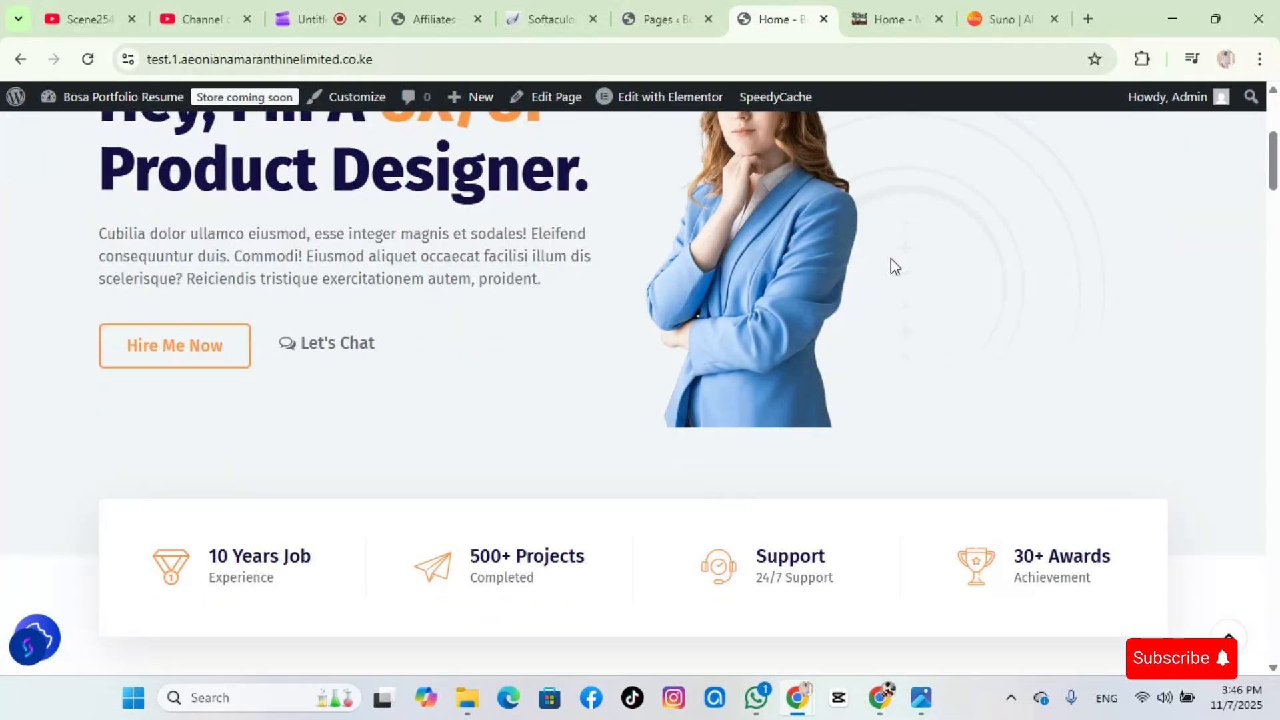
scroll(891, 260, down, 20)
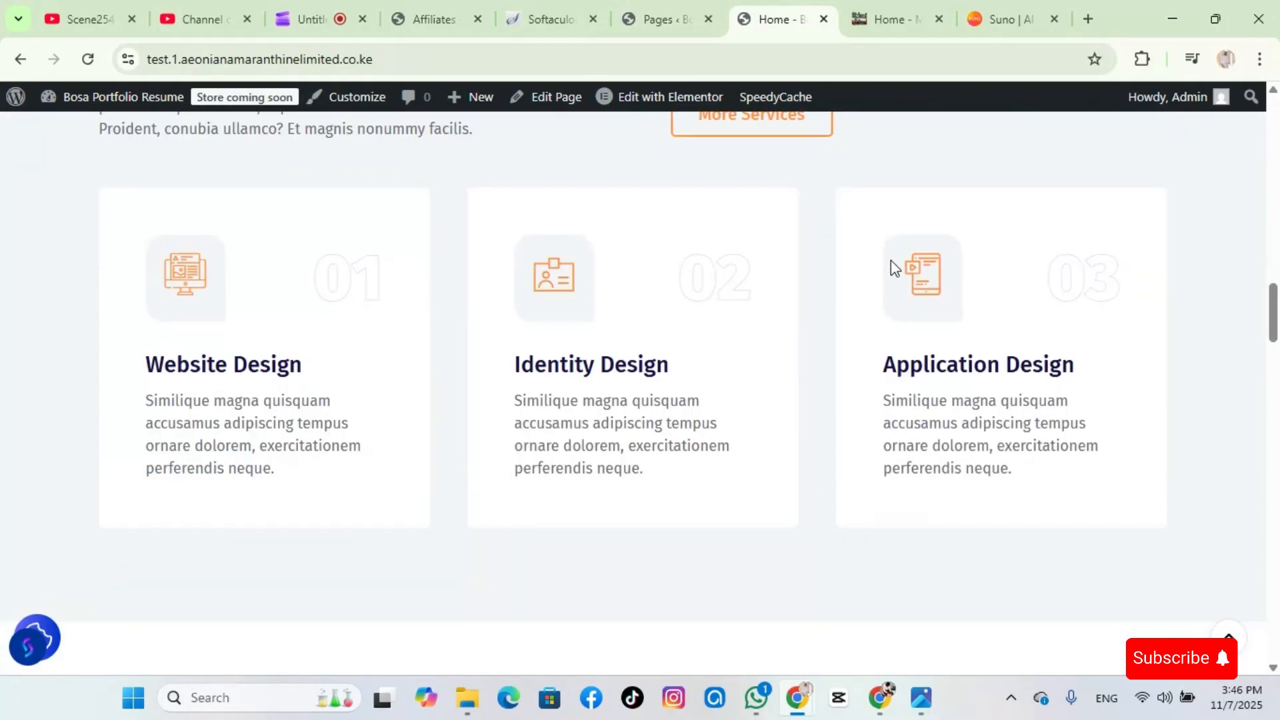
scroll(891, 261, up, 10)
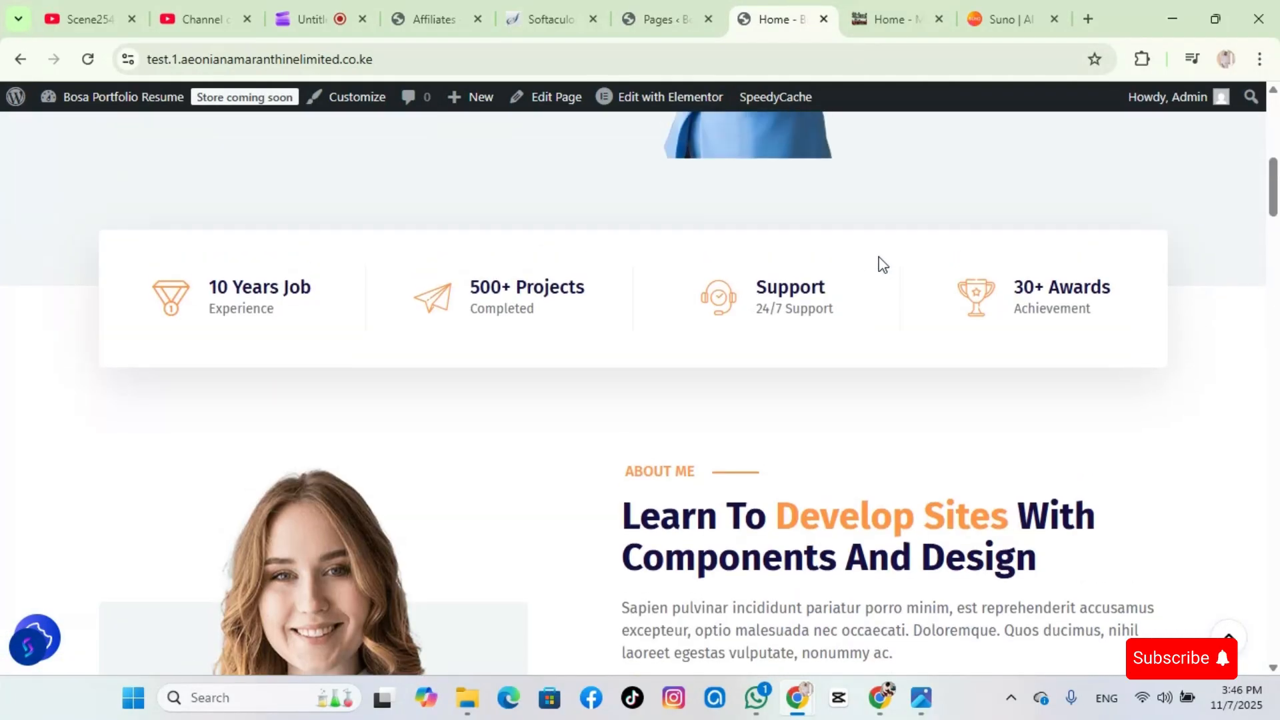
scroll(883, 264, up, 5)
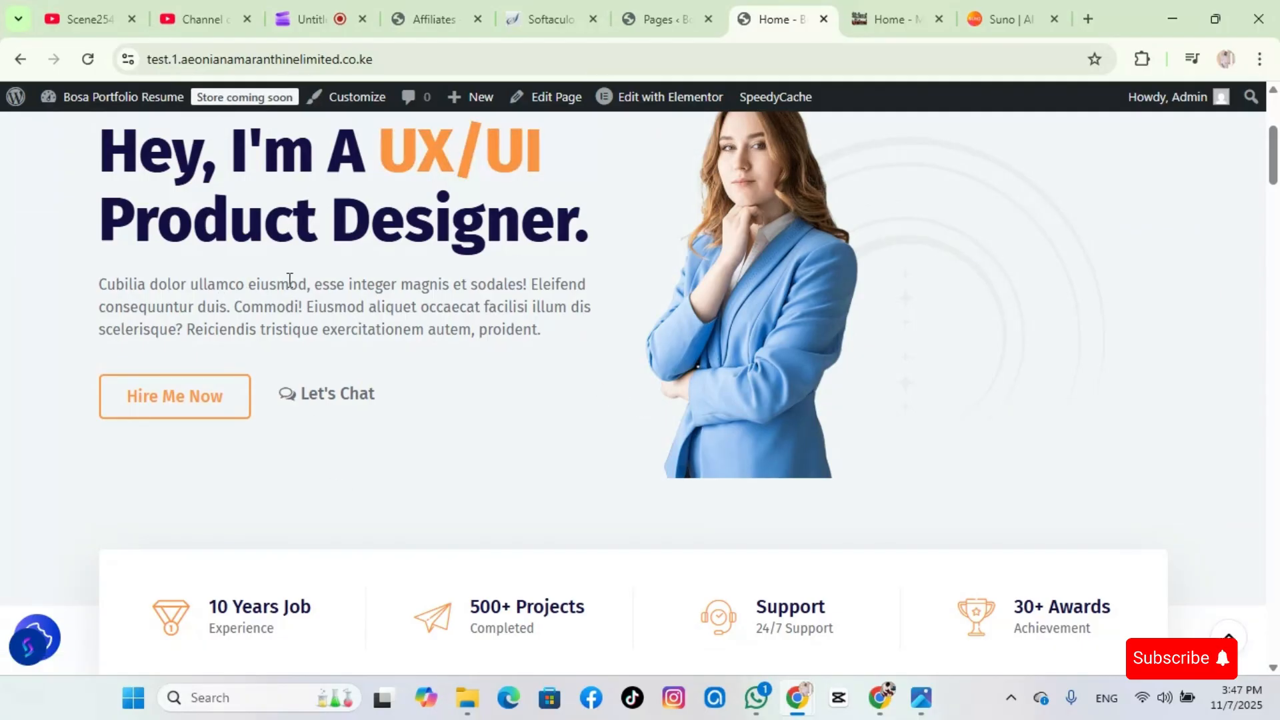
Return to the admin page list and examine which pages exist, their types and their published, draft and trash status filters
click(660, 19)
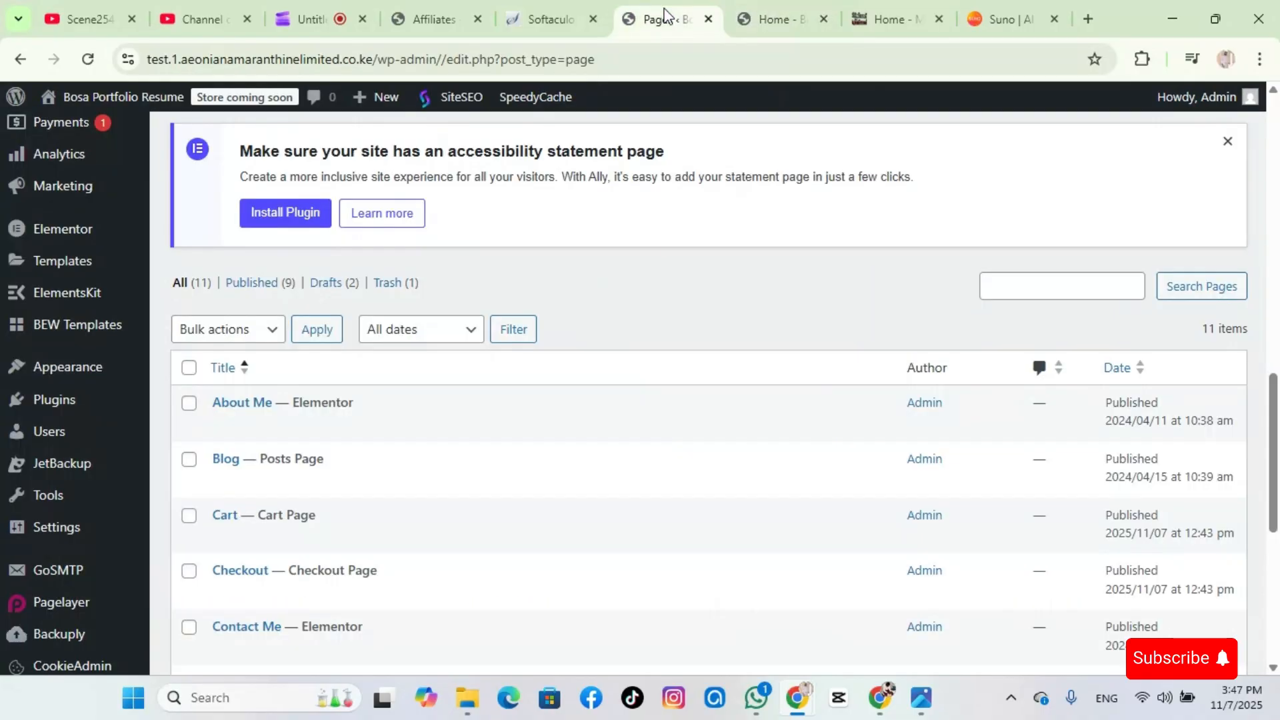
scroll(227, 480, down, 1)
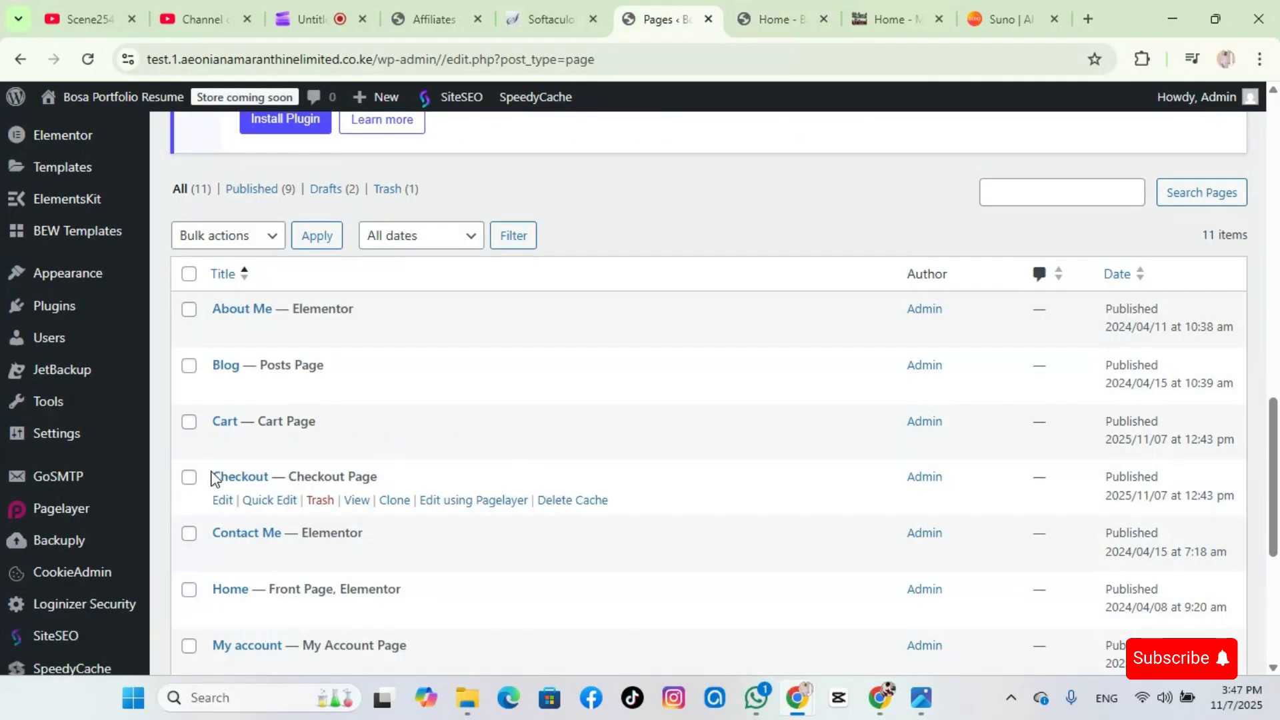
scroll(259, 562, down, 4)
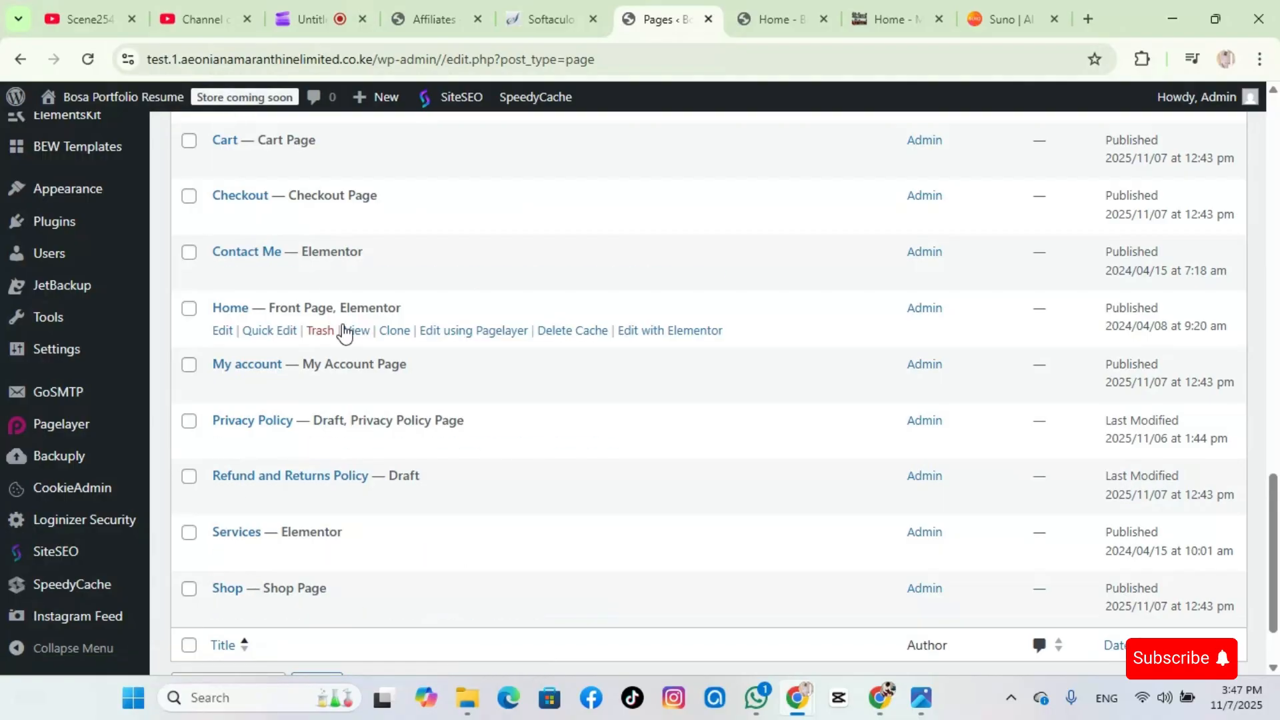
scroll(272, 280, up, 2)
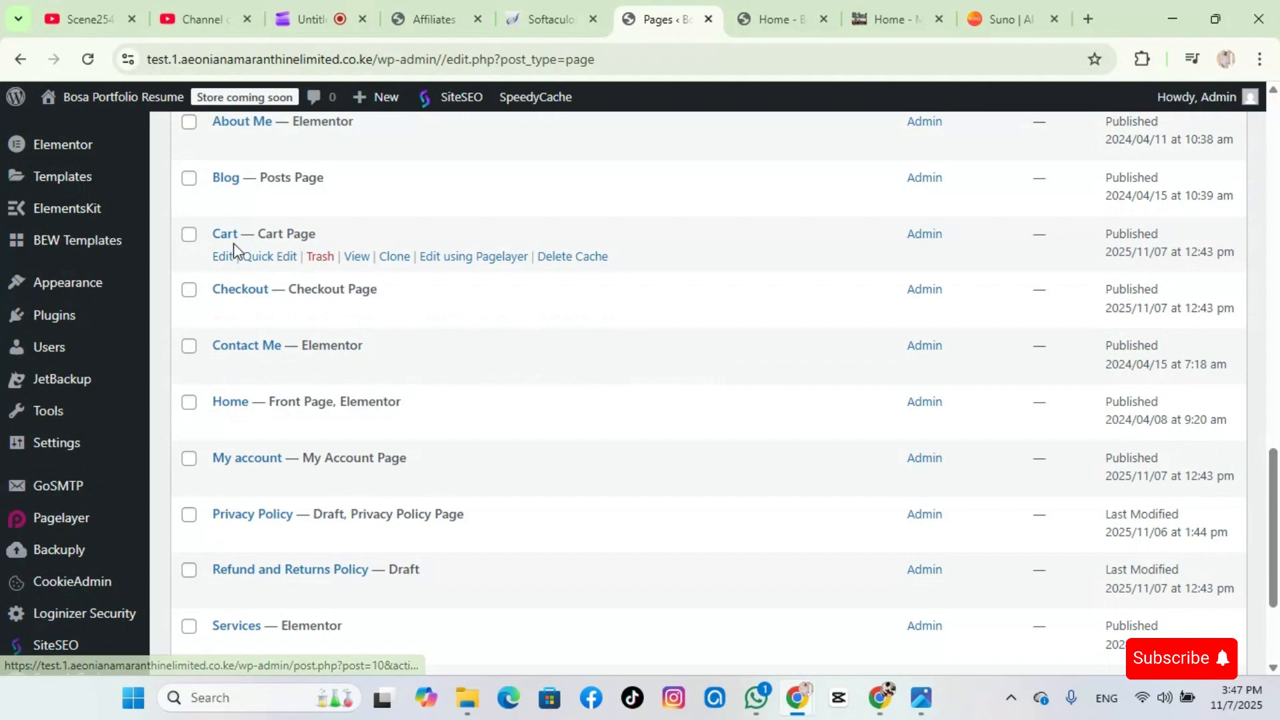
scroll(372, 450, up, 2)
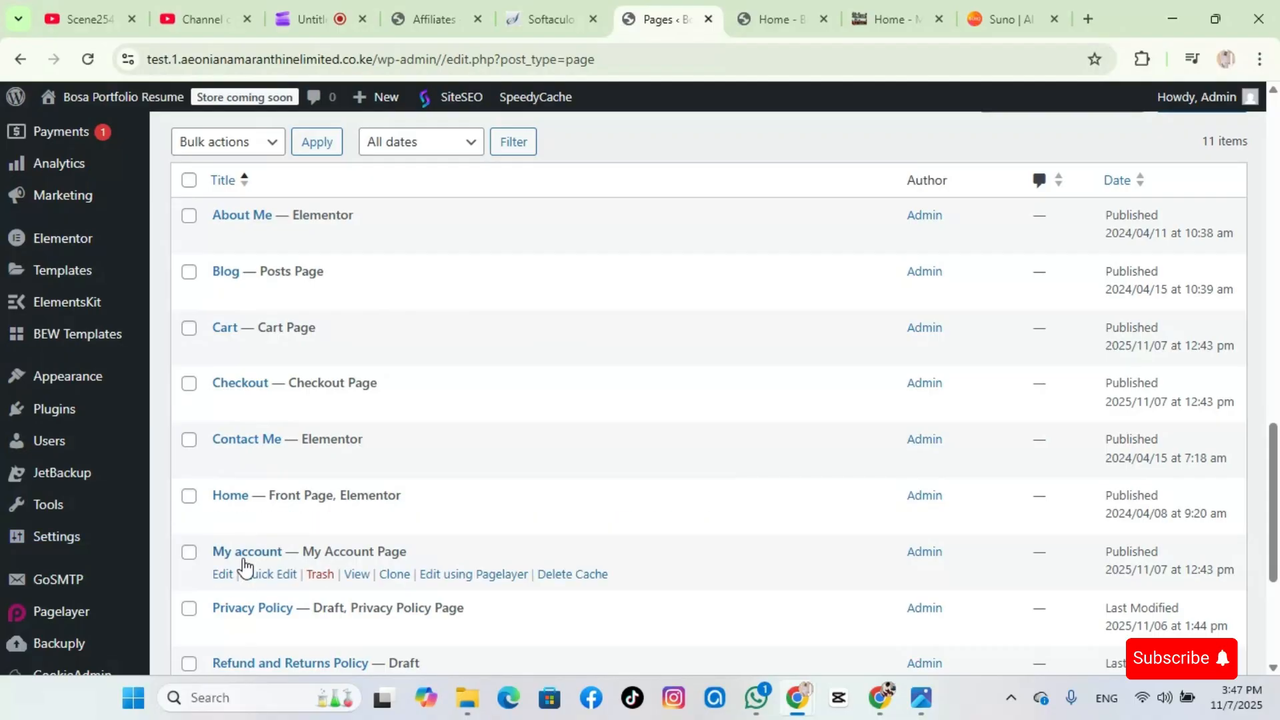
scroll(254, 567, down, 5)
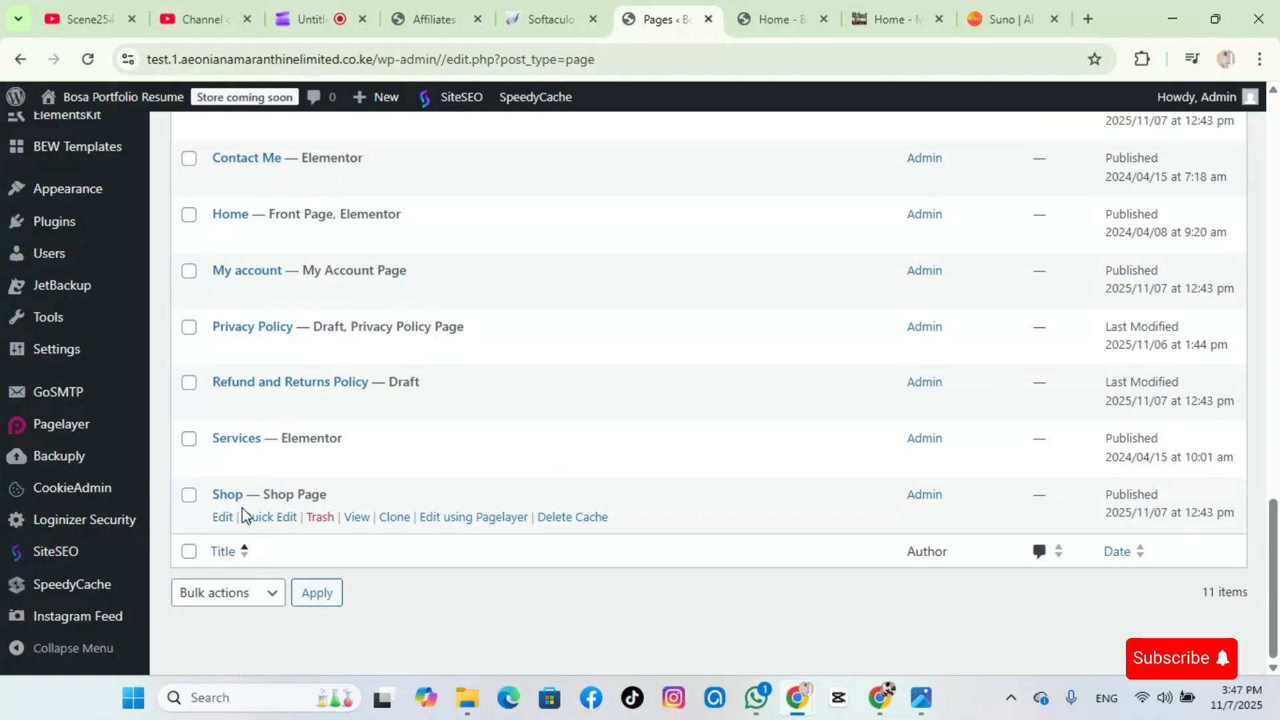
scroll(251, 513, up, 5)
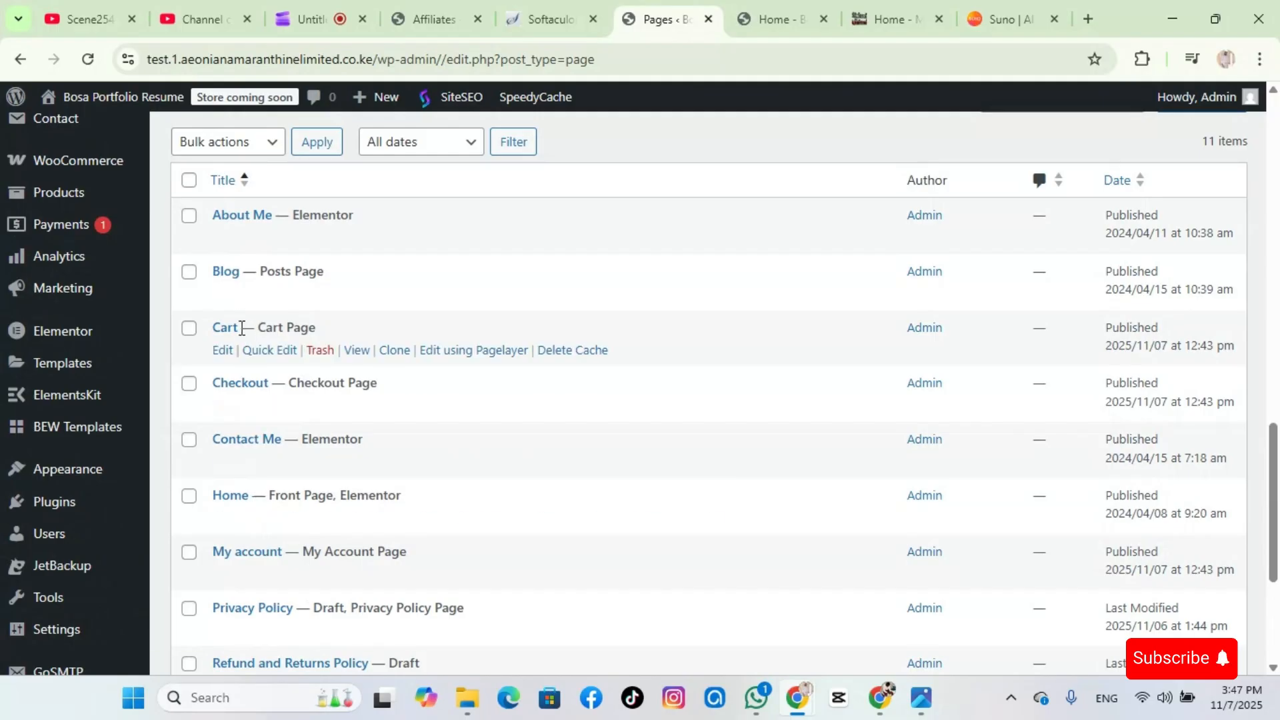
scroll(240, 330, down, 1)
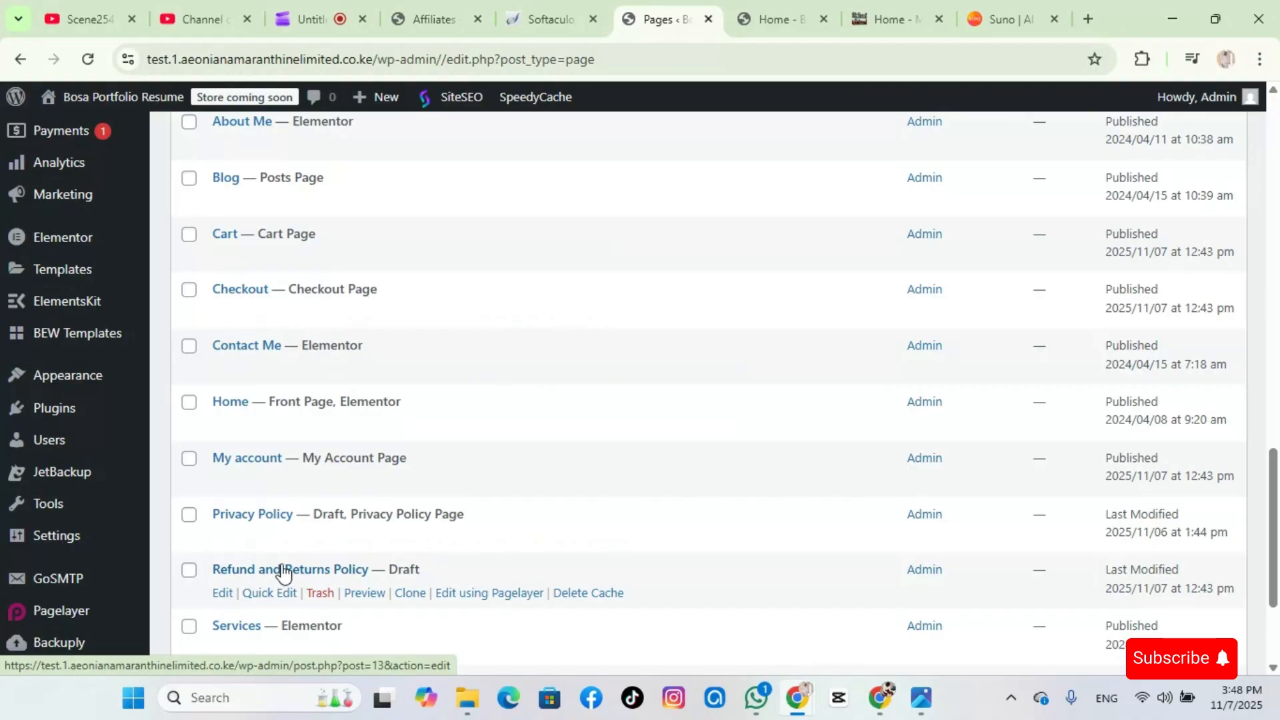
mouse_move(96, 100)
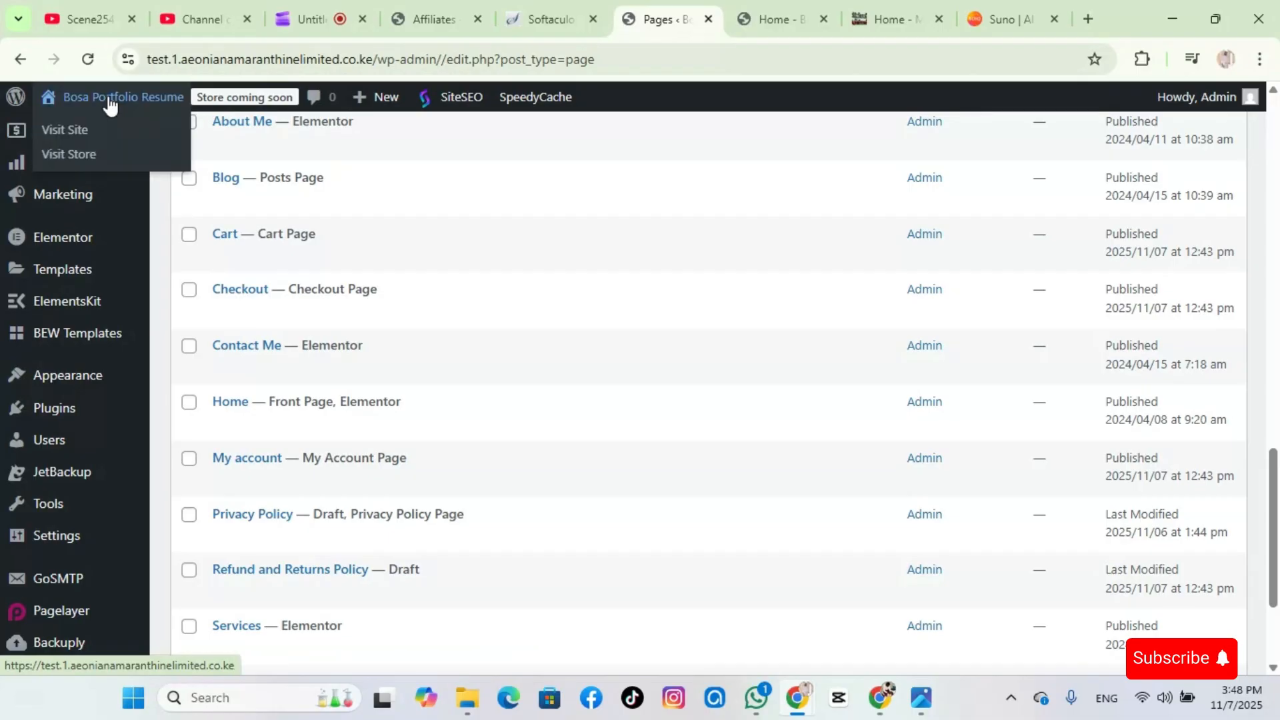
scroll(179, 400, down, 3)
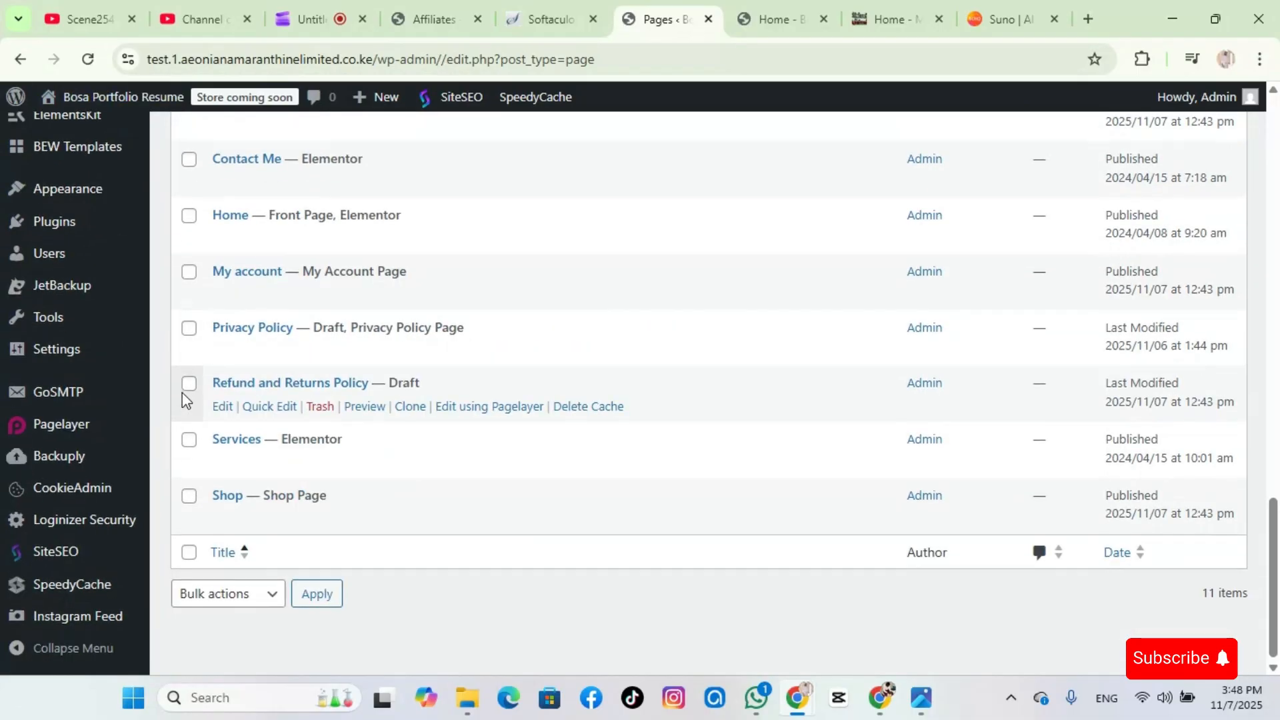
scroll(182, 394, up, 2)
scroll(188, 400, up, 5)
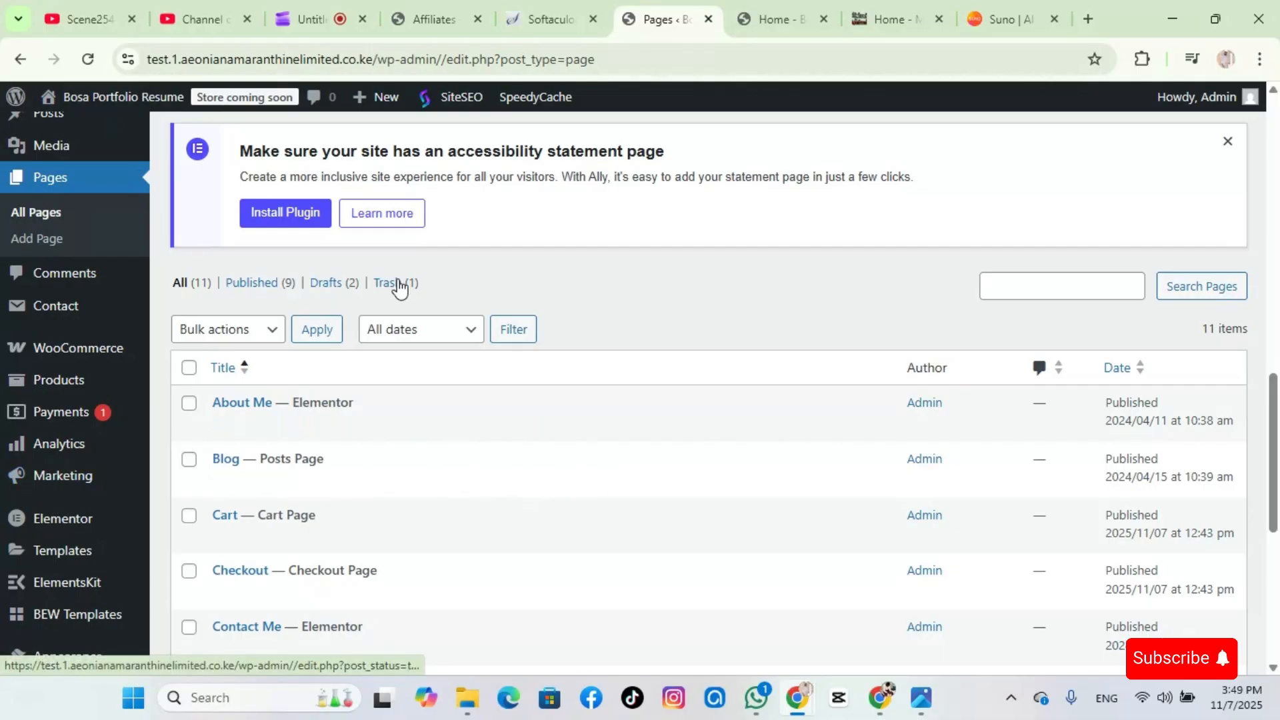
scroll(353, 417, down, 1)
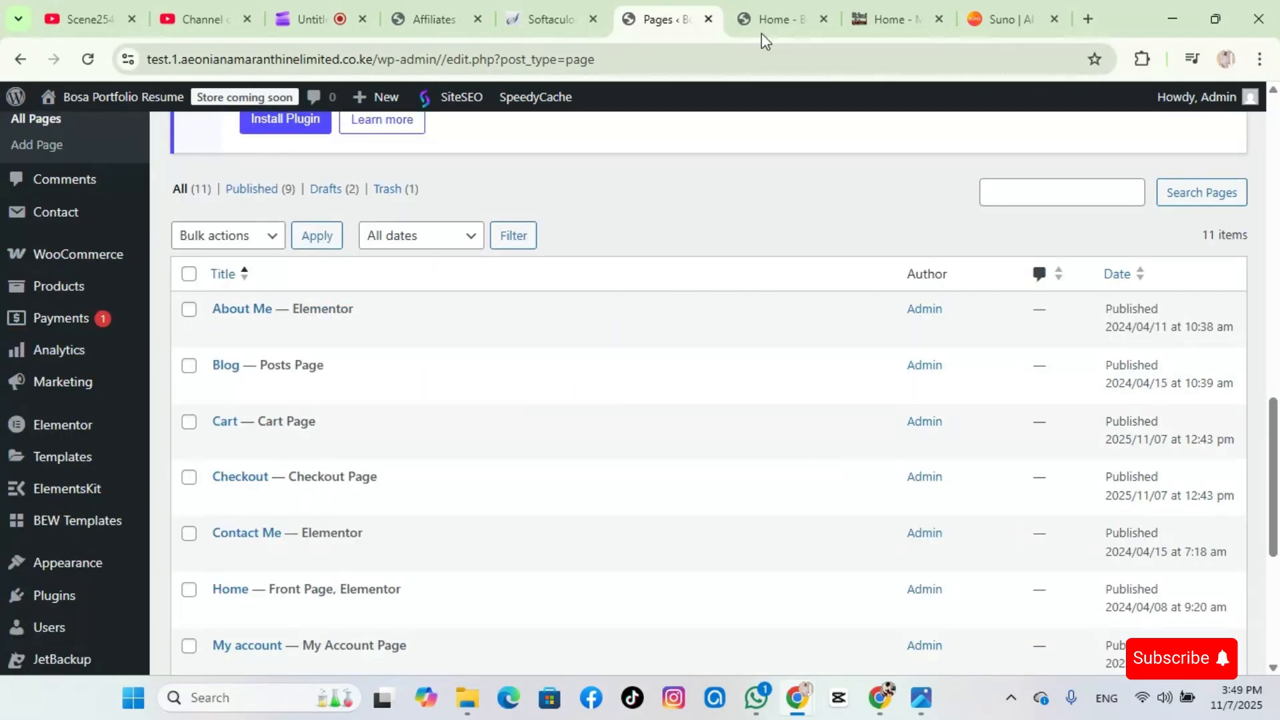
Check the header menu of the live home page and open the Home page for editing from the admin page list
click(773, 20)
scroll(270, 290, up, 5)
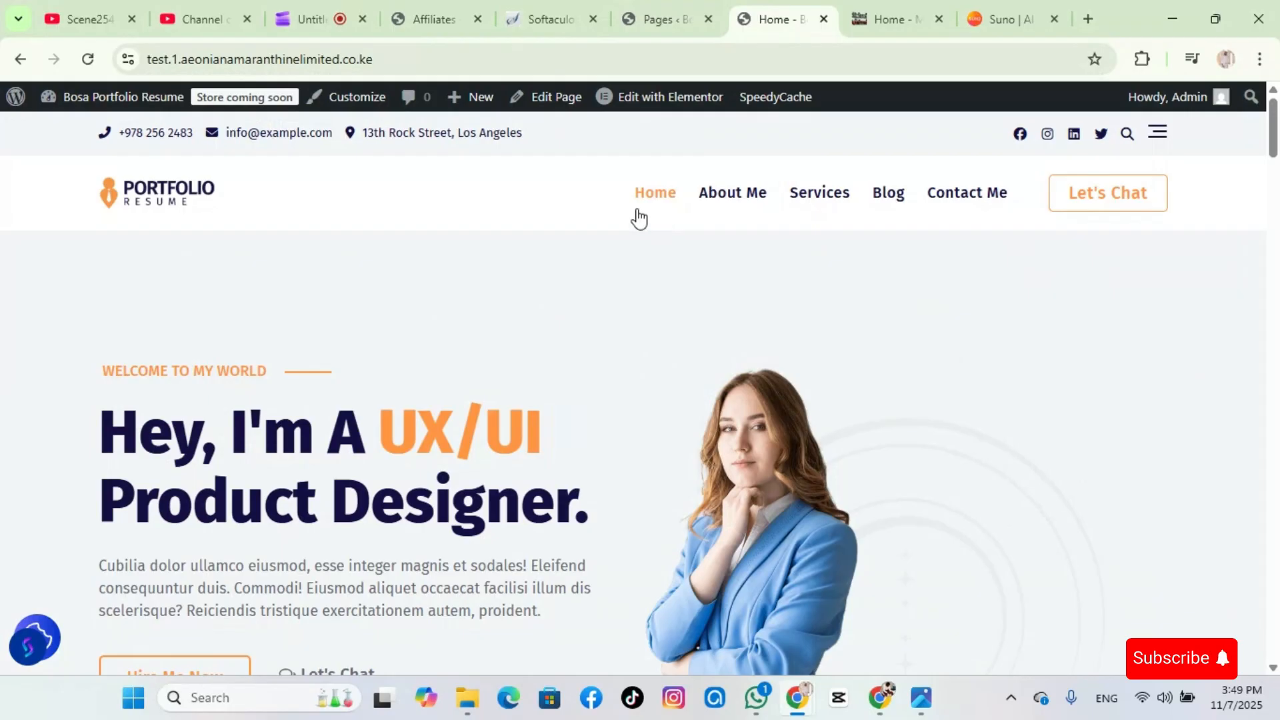
click(665, 21)
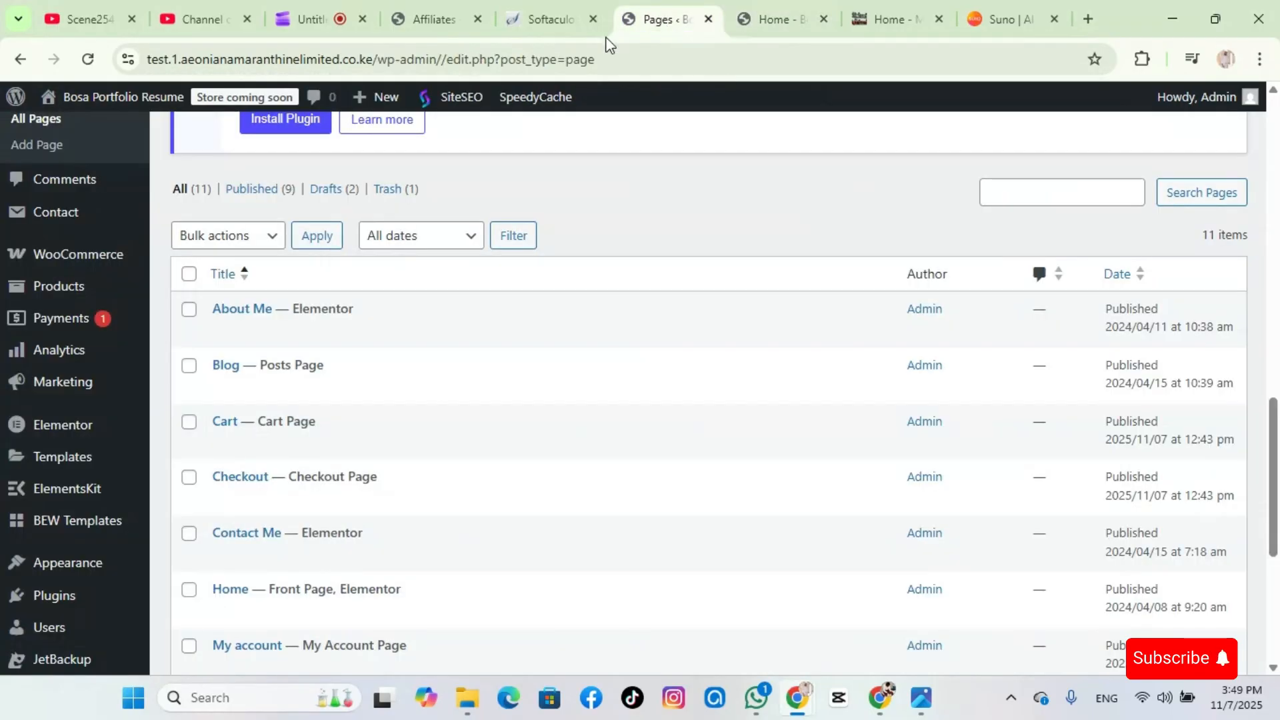
scroll(266, 371, down, 2)
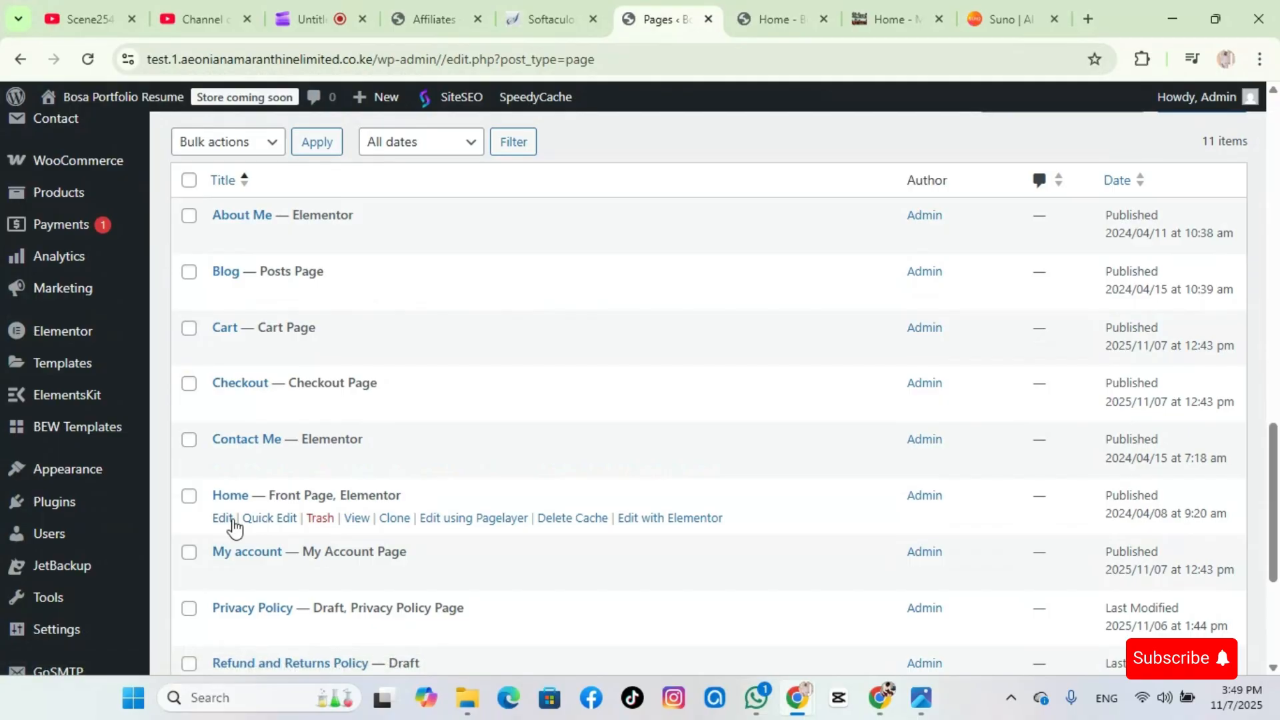
click(224, 518)
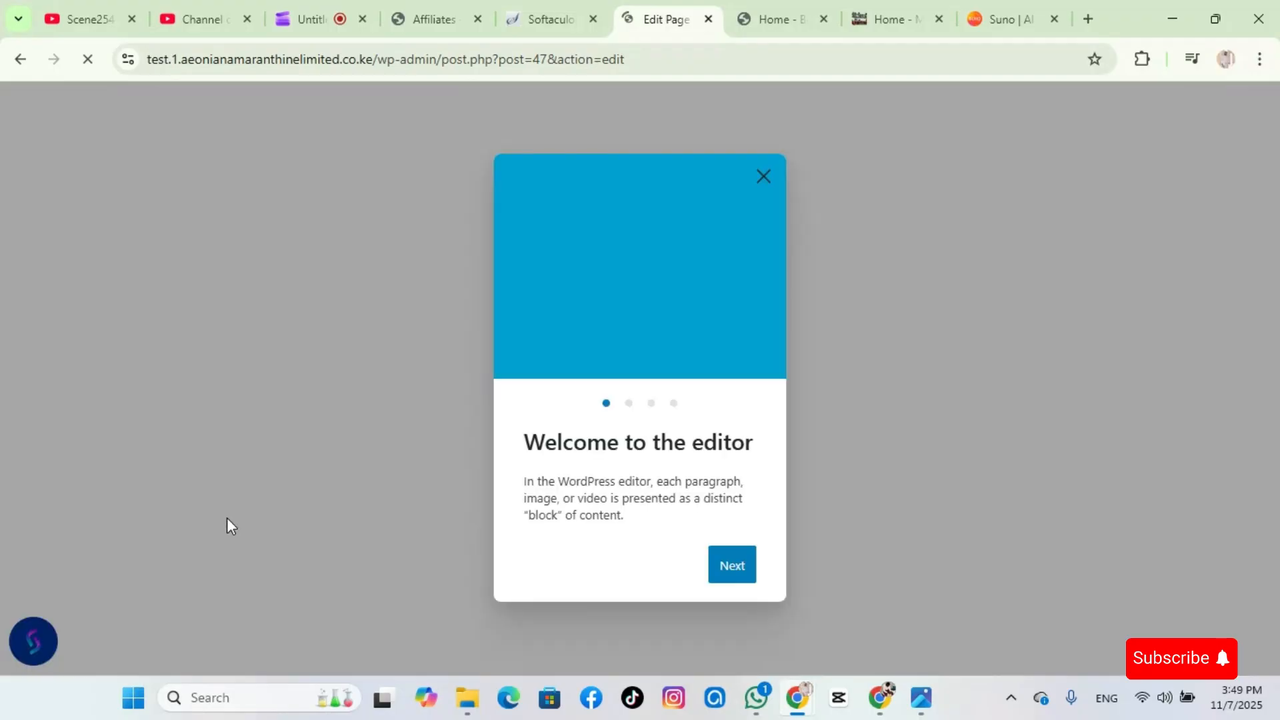
Step through and close the block editor's welcome guide, and open the Home page in the Elementor editor
click(744, 572)
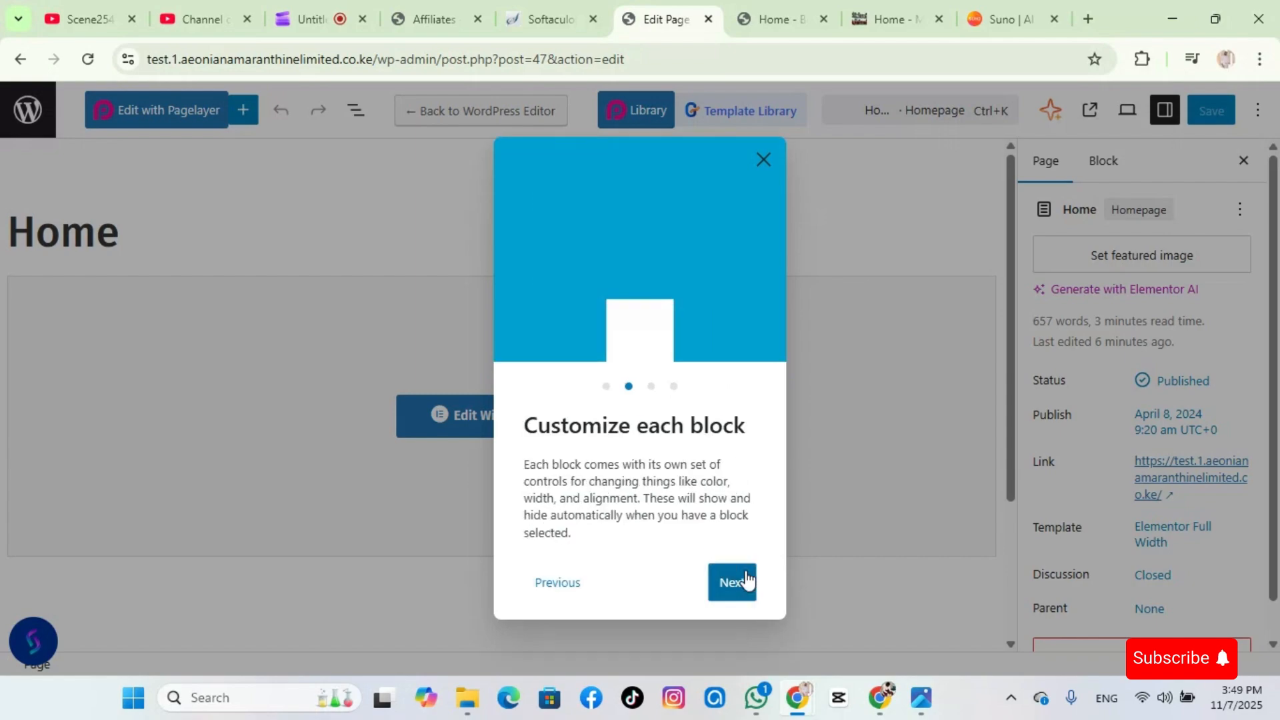
click(741, 592)
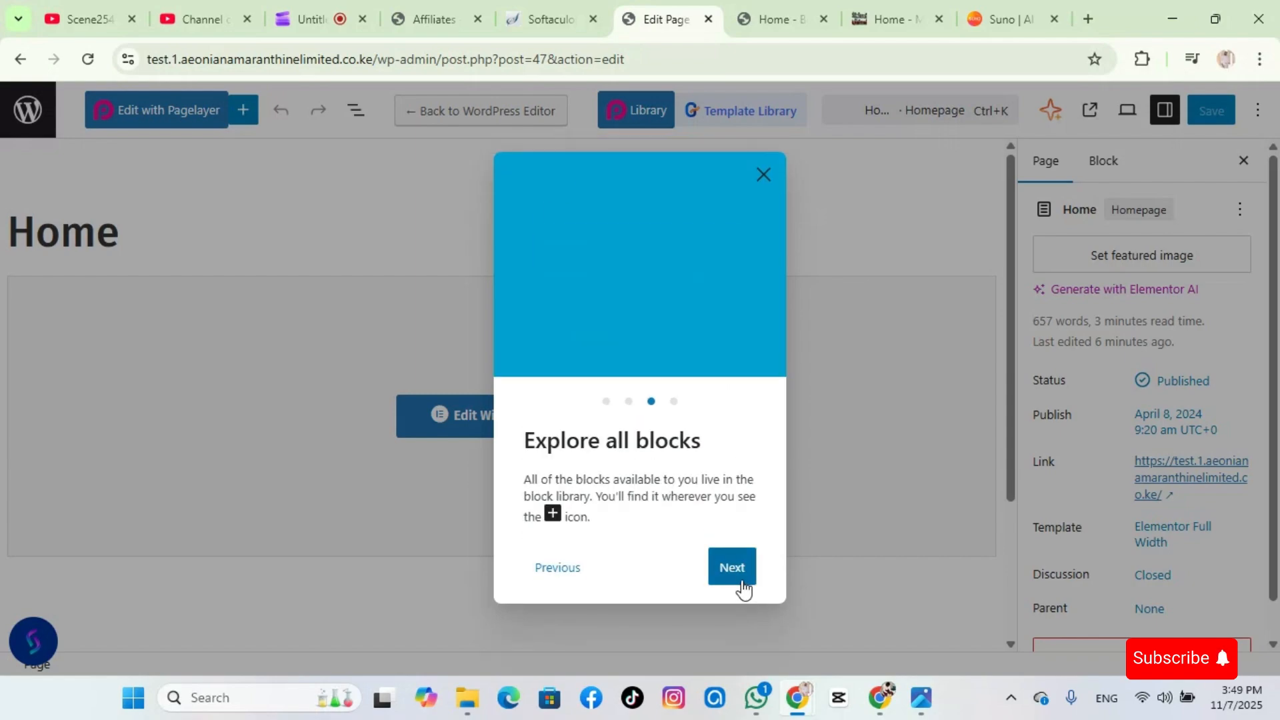
click(740, 571)
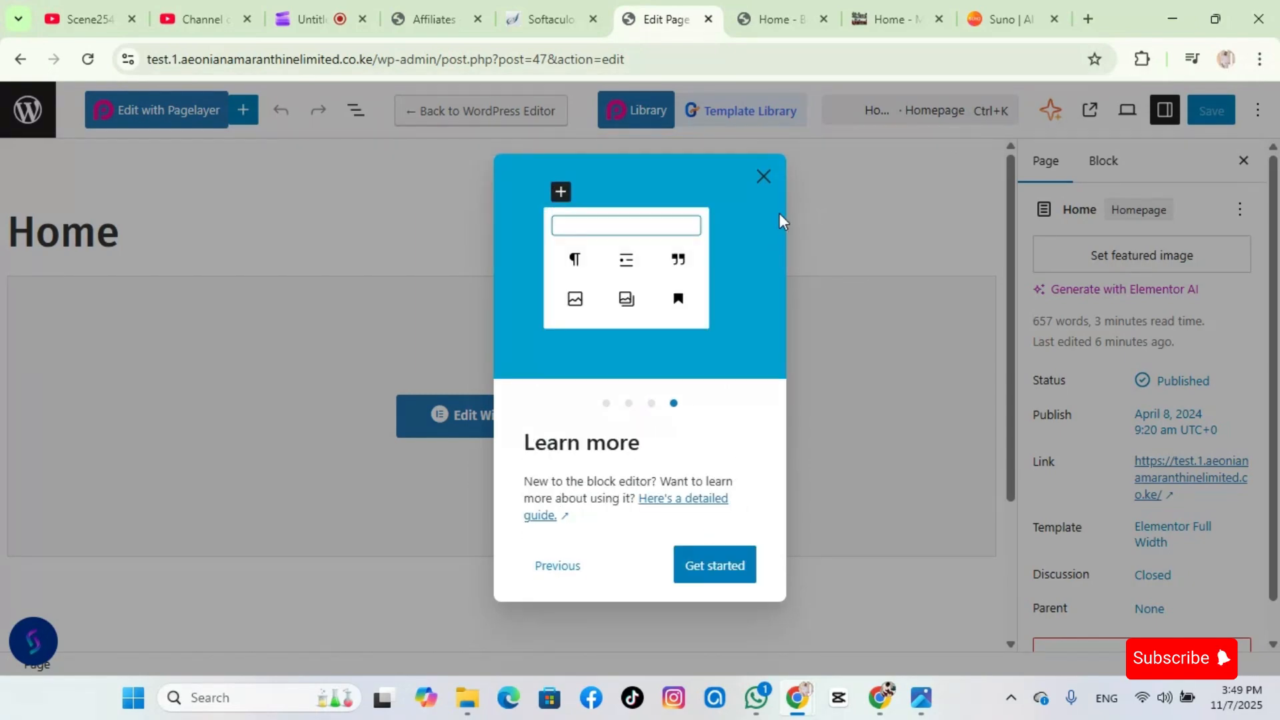
click(763, 178)
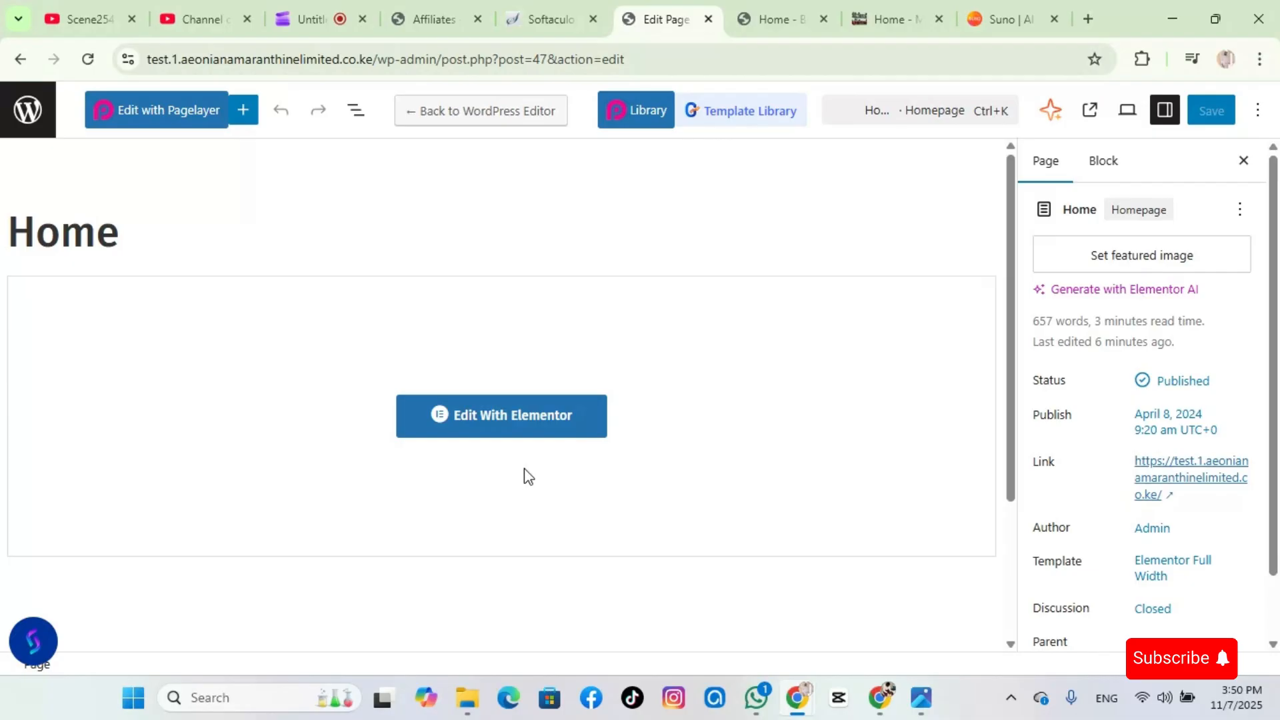
click(486, 434)
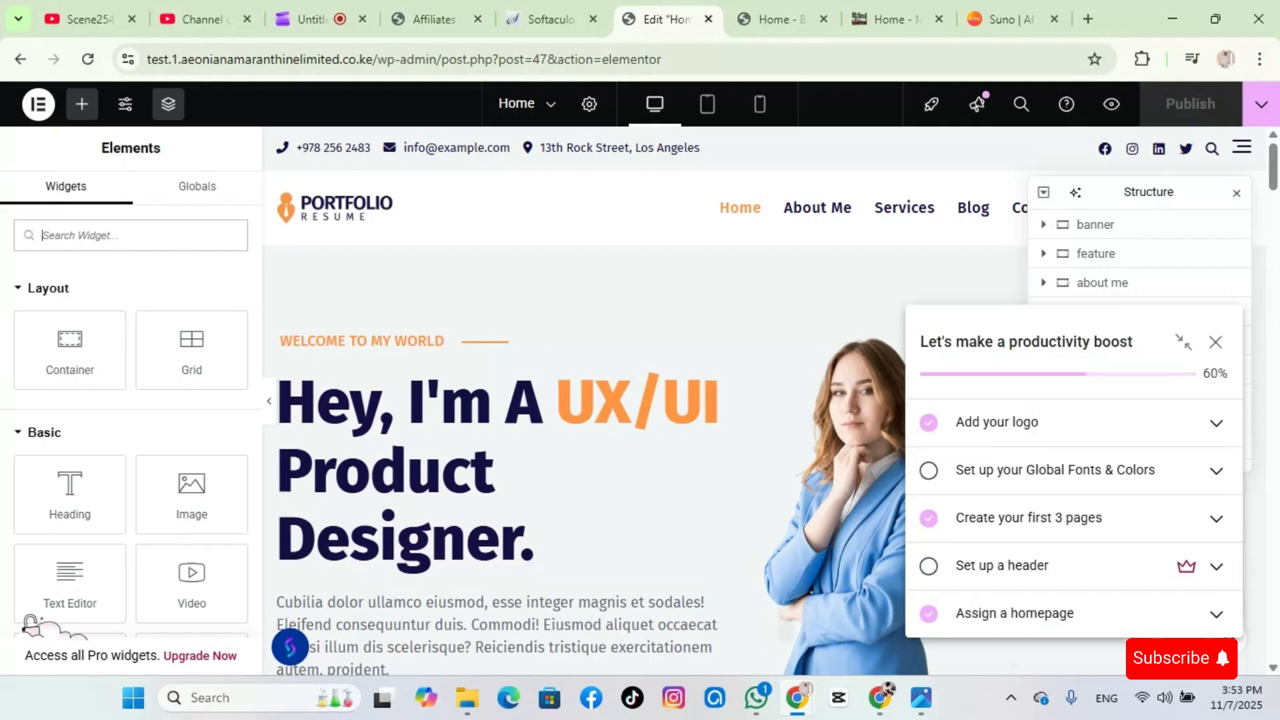
Dismiss the launchpad checklist and its follow-up hint, and close the floating page structure overview
click(1218, 347)
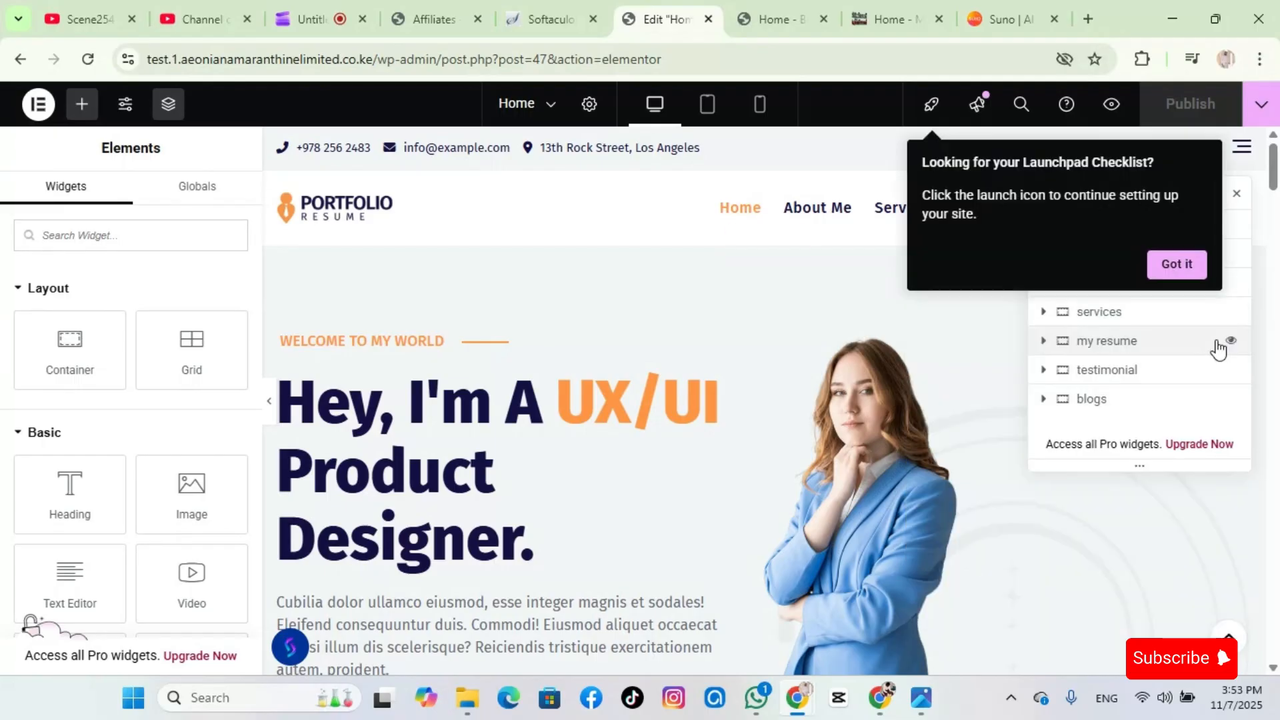
click(1193, 267)
click(1237, 194)
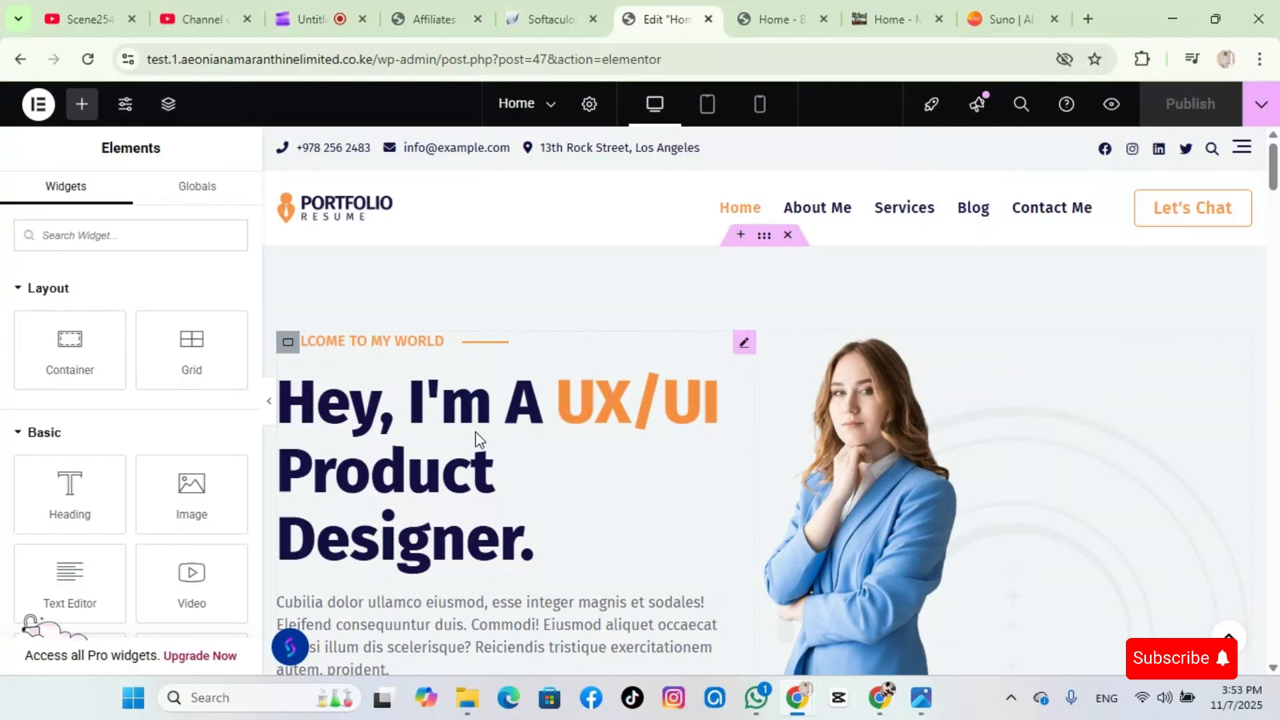
Review the Home page sections in the editing canvas from the hero down through the services and resume sections
scroll(522, 324, down, 10)
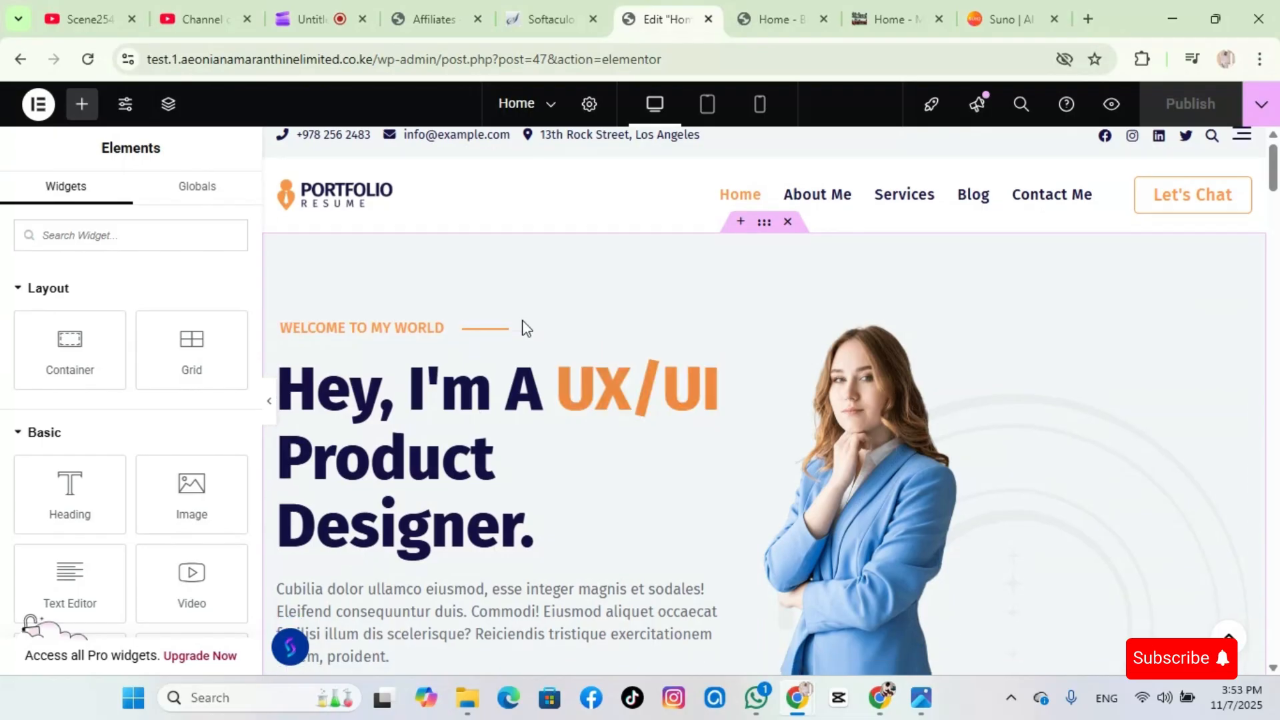
scroll(522, 319, down, 10)
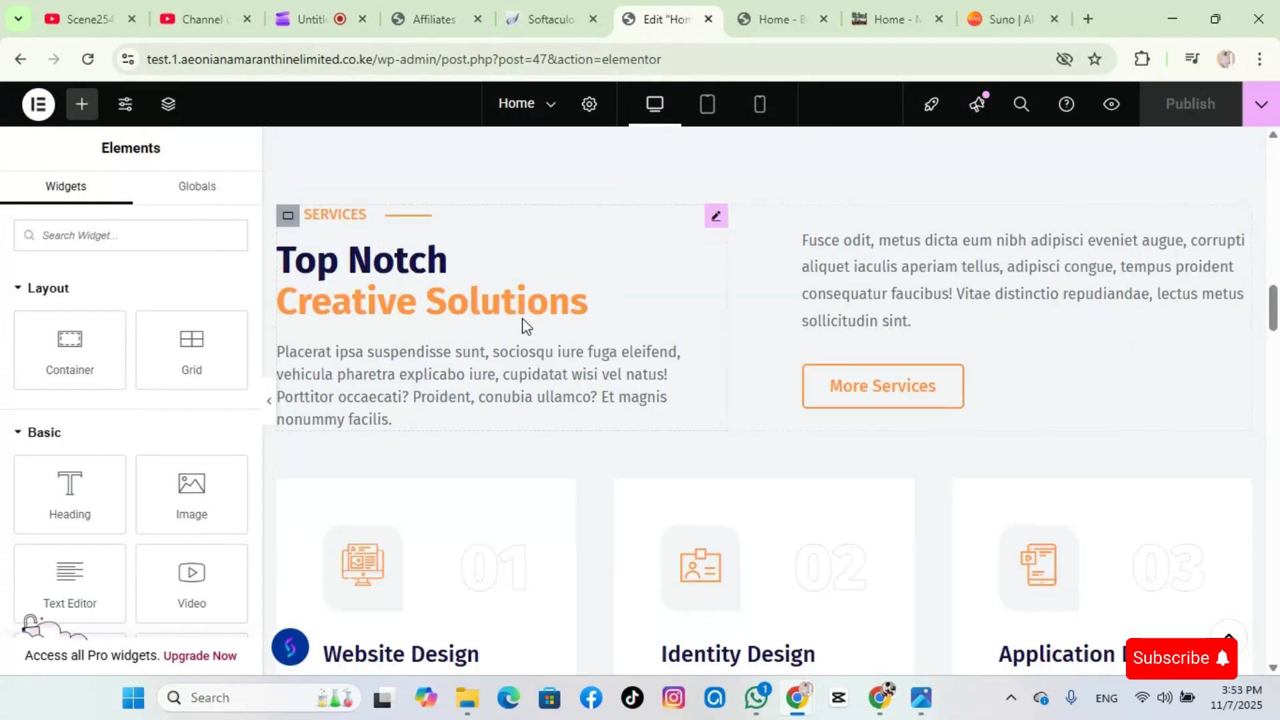
scroll(523, 324, down, 15)
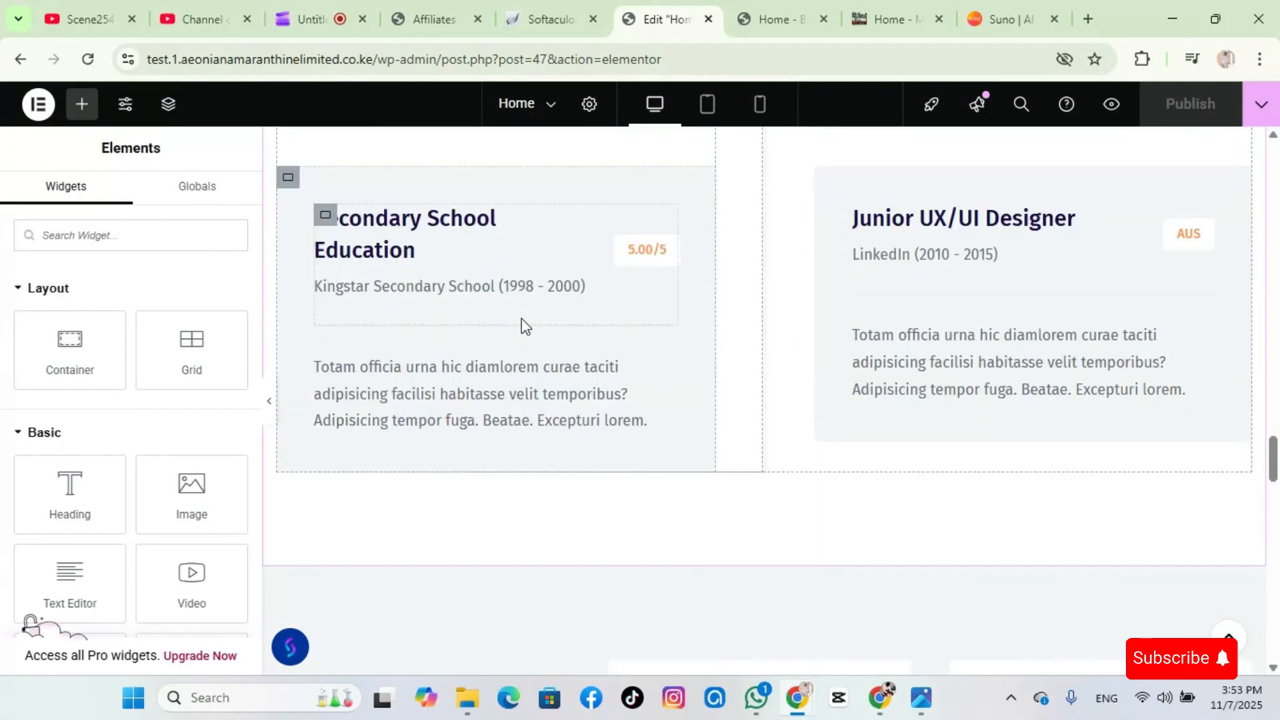
scroll(522, 320, up, 8)
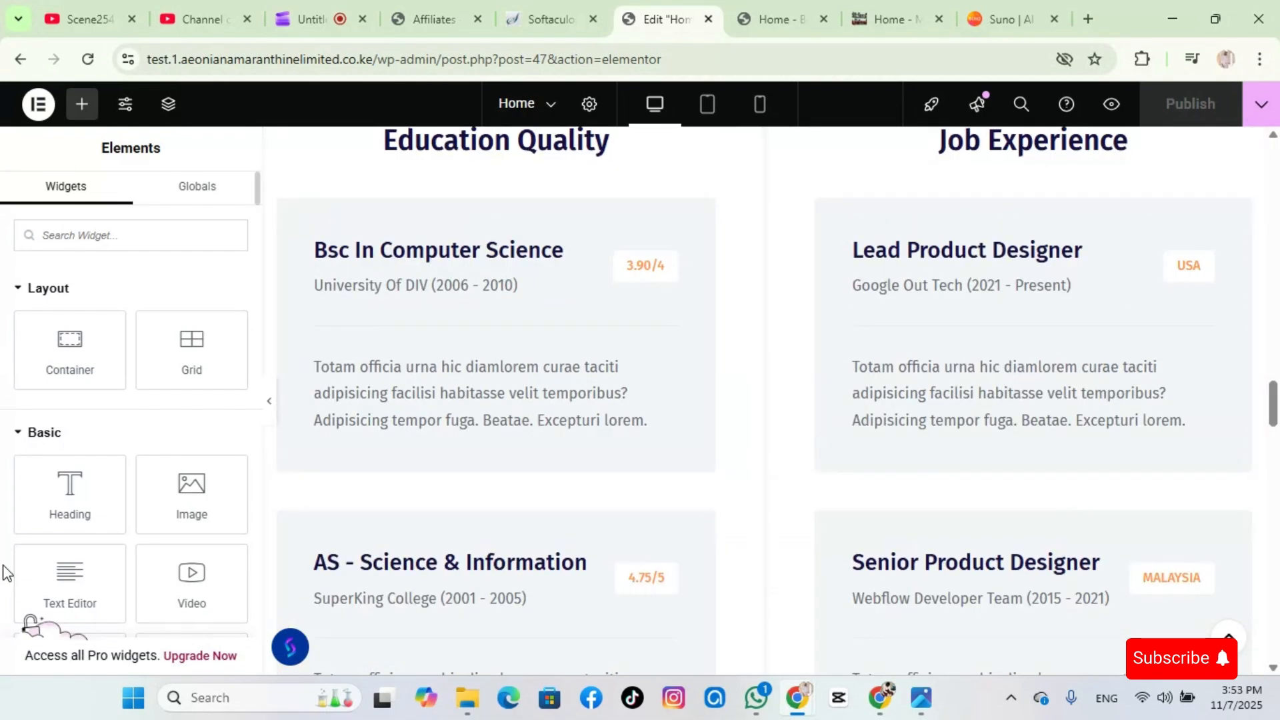
Examine the full widget library, from the layout and basic widgets through the Pro, general, Link In Bio, ElementsKit and BEW groups
scroll(95, 431, down, 20)
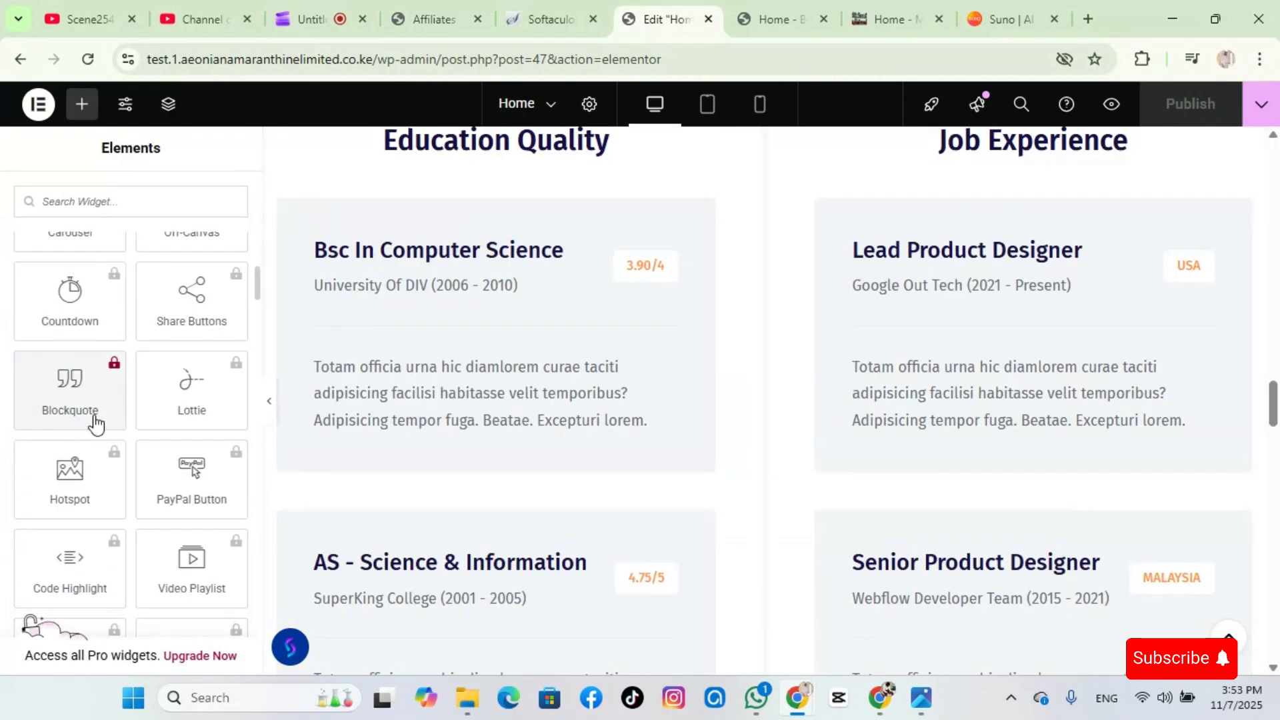
scroll(94, 414, up, 15)
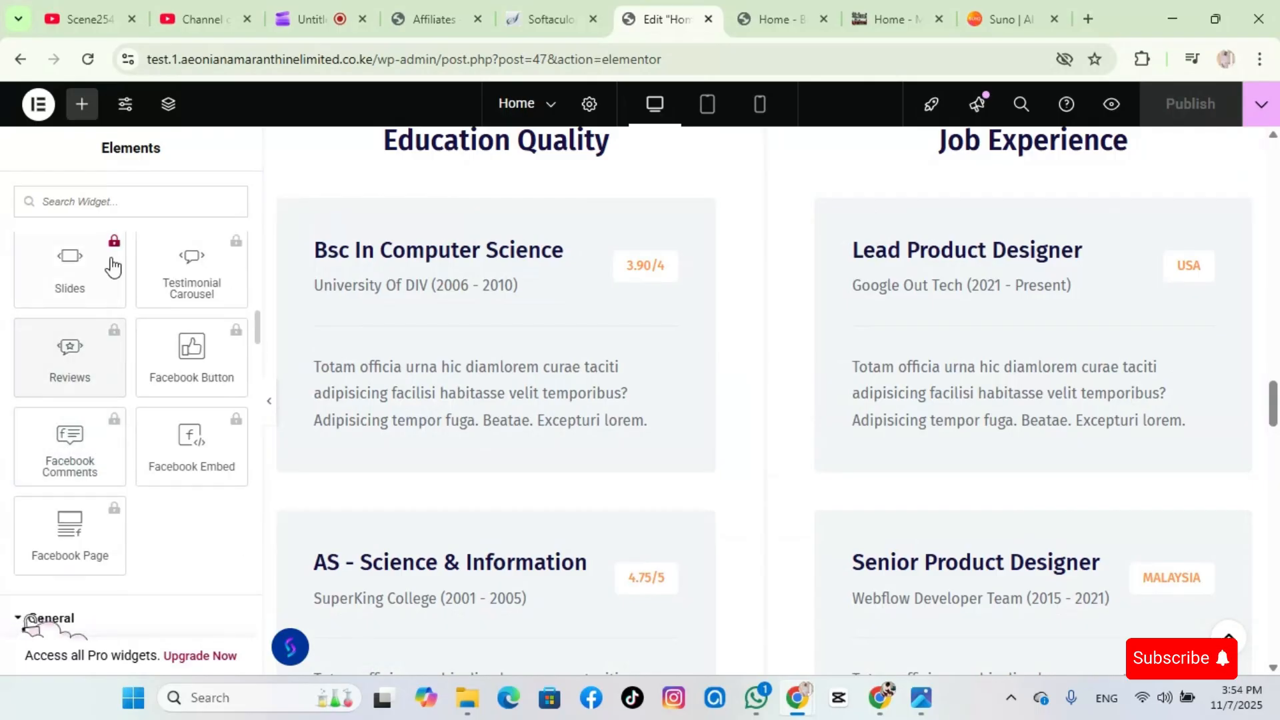
scroll(113, 343, down, 4)
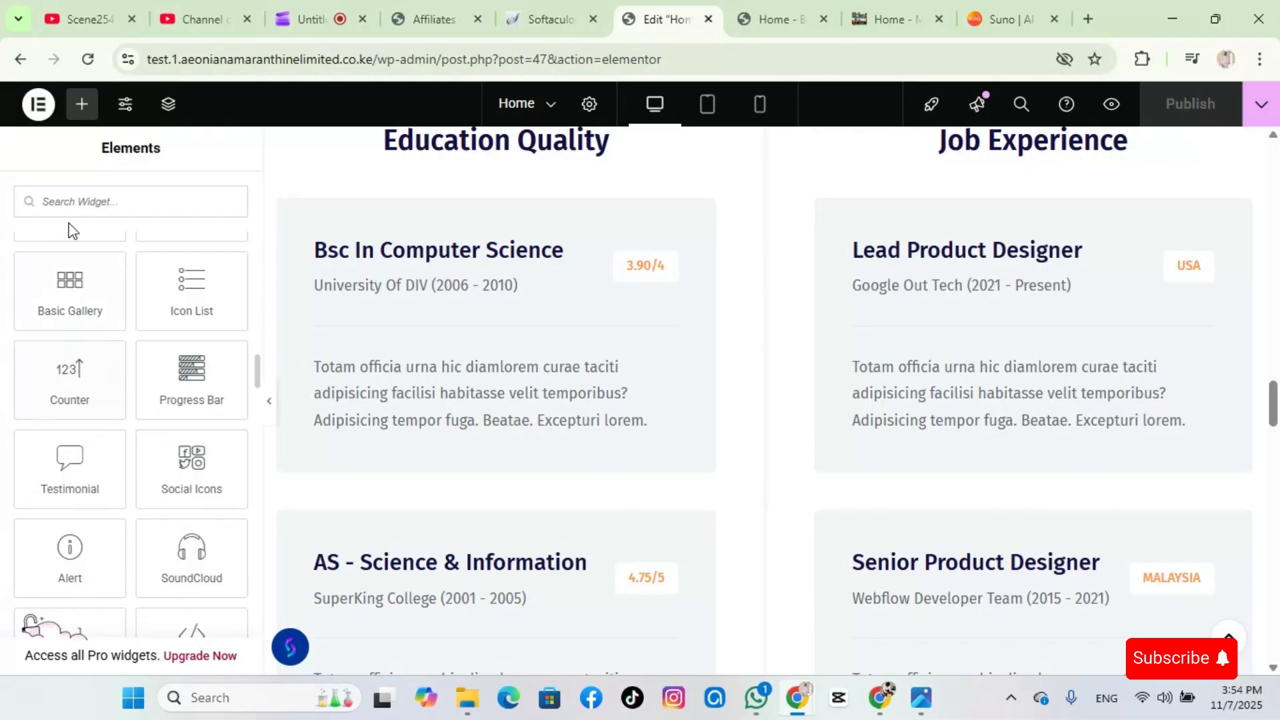
scroll(101, 400, down, 5)
scroll(75, 441, down, 5)
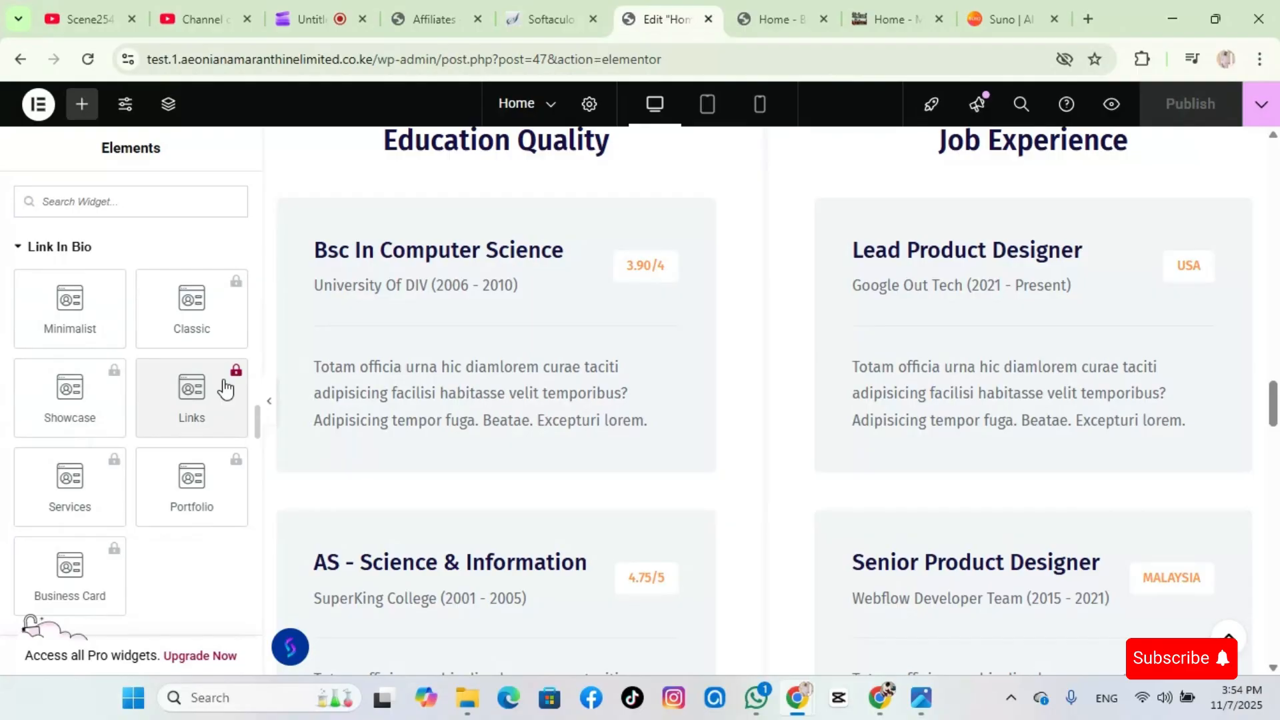
scroll(66, 542, down, 1)
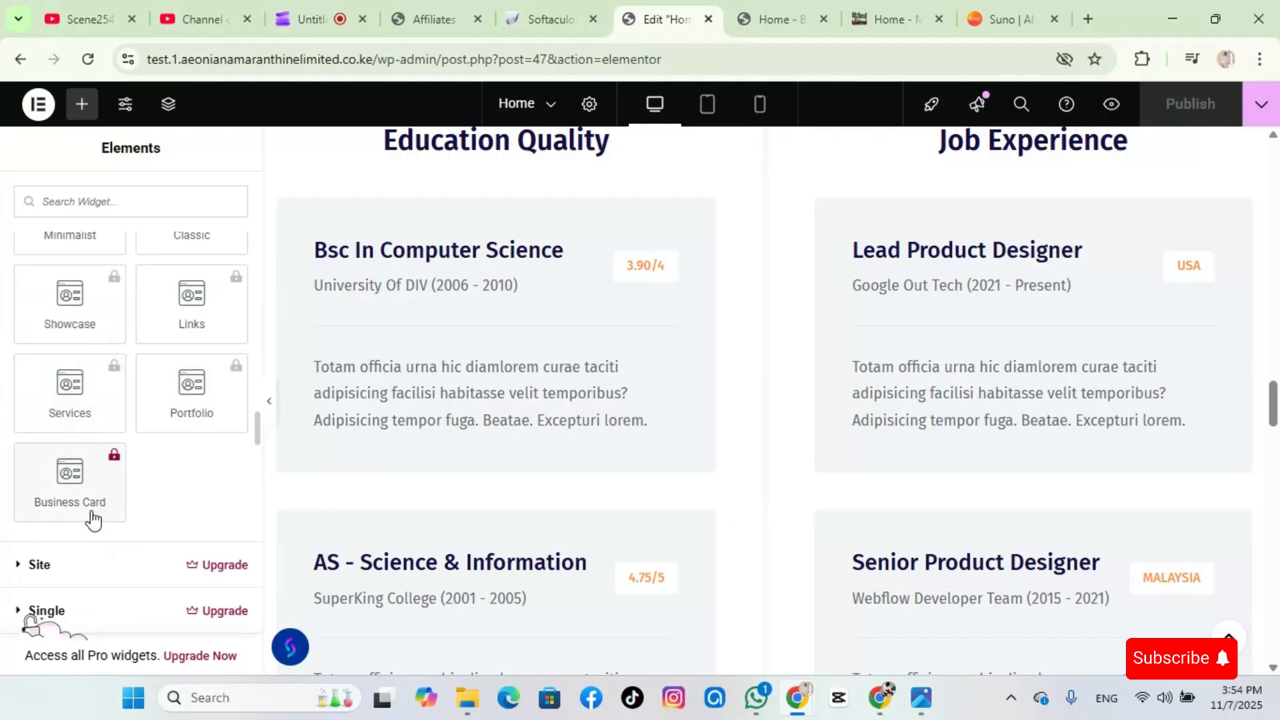
scroll(94, 521, down, 1)
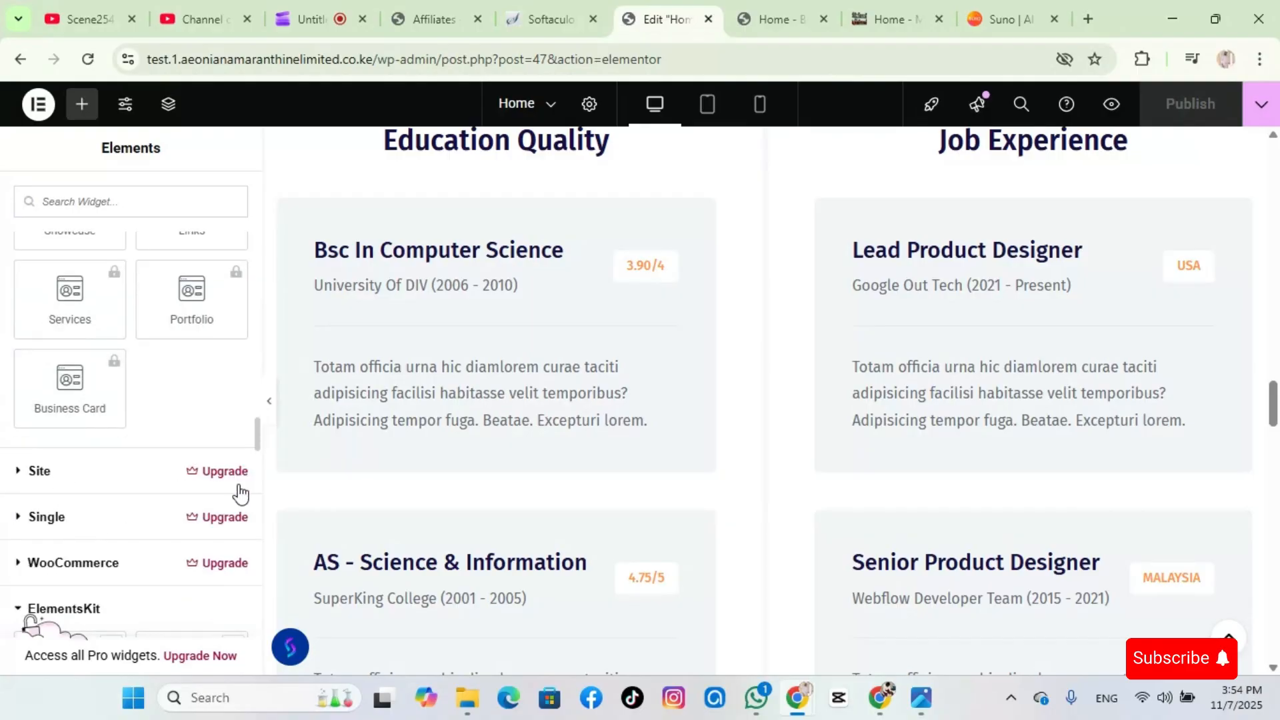
scroll(62, 524, down, 1)
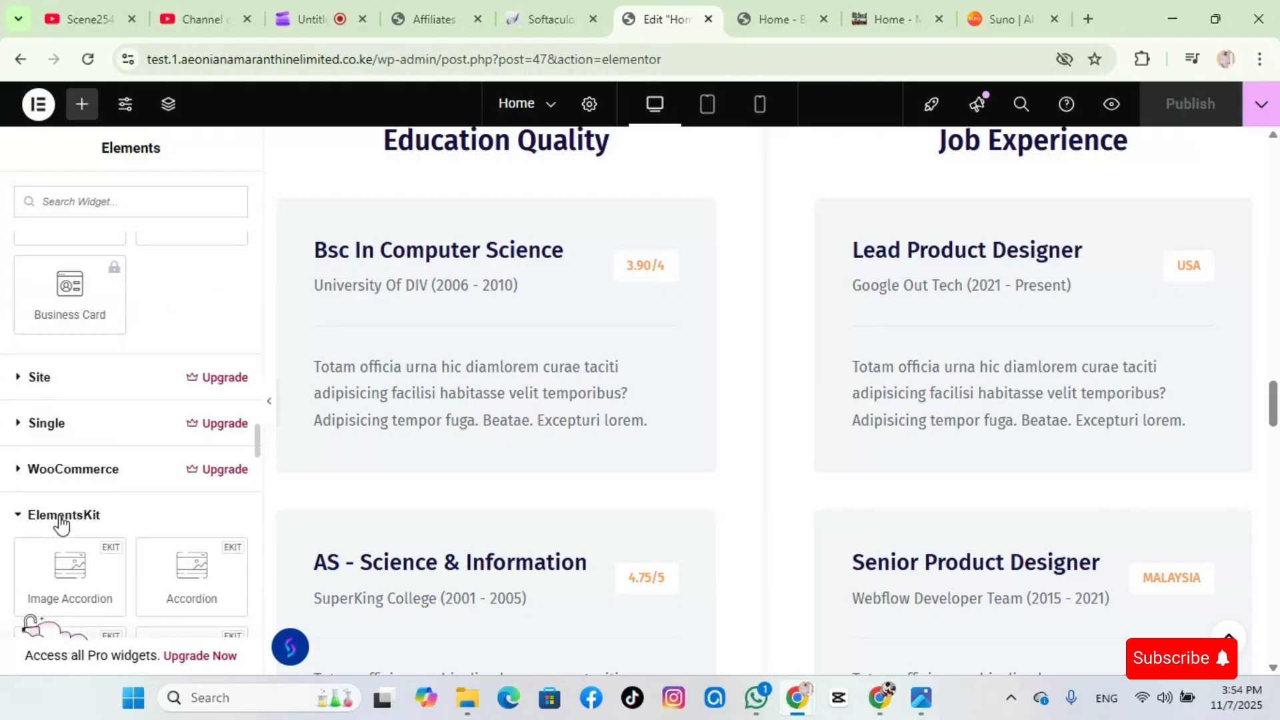
scroll(63, 513, down, 5)
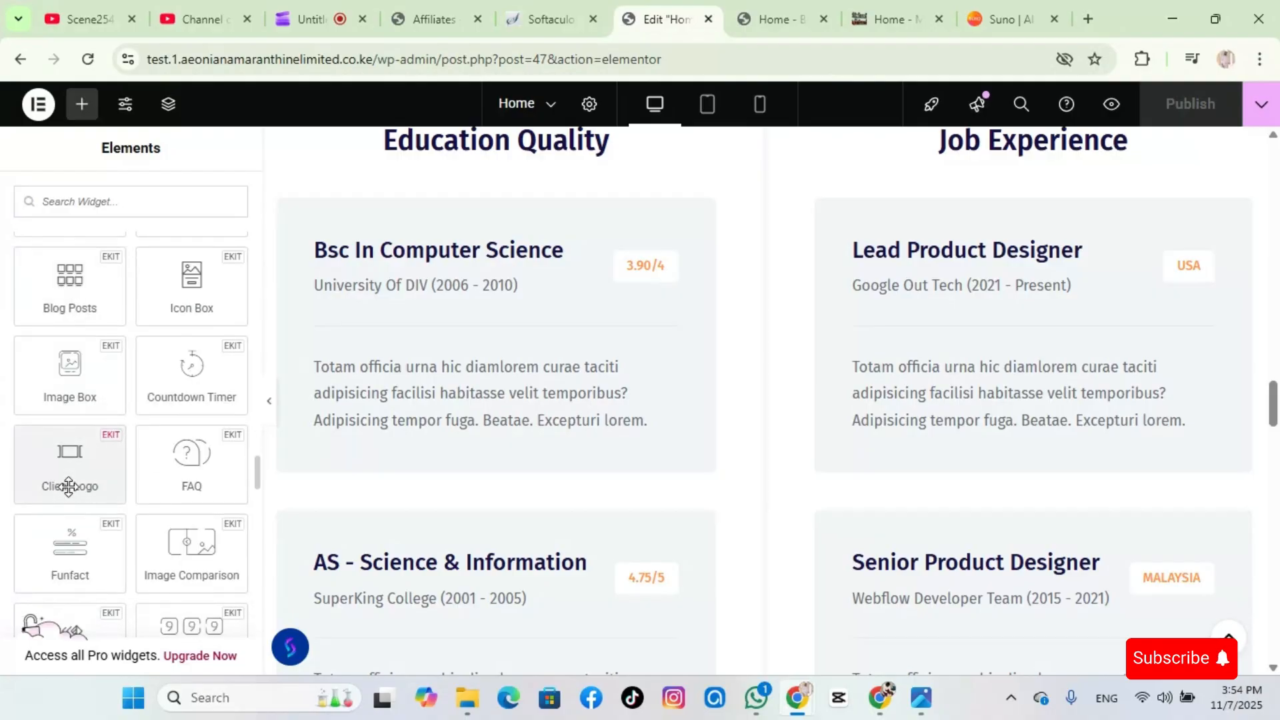
scroll(69, 487, down, 2)
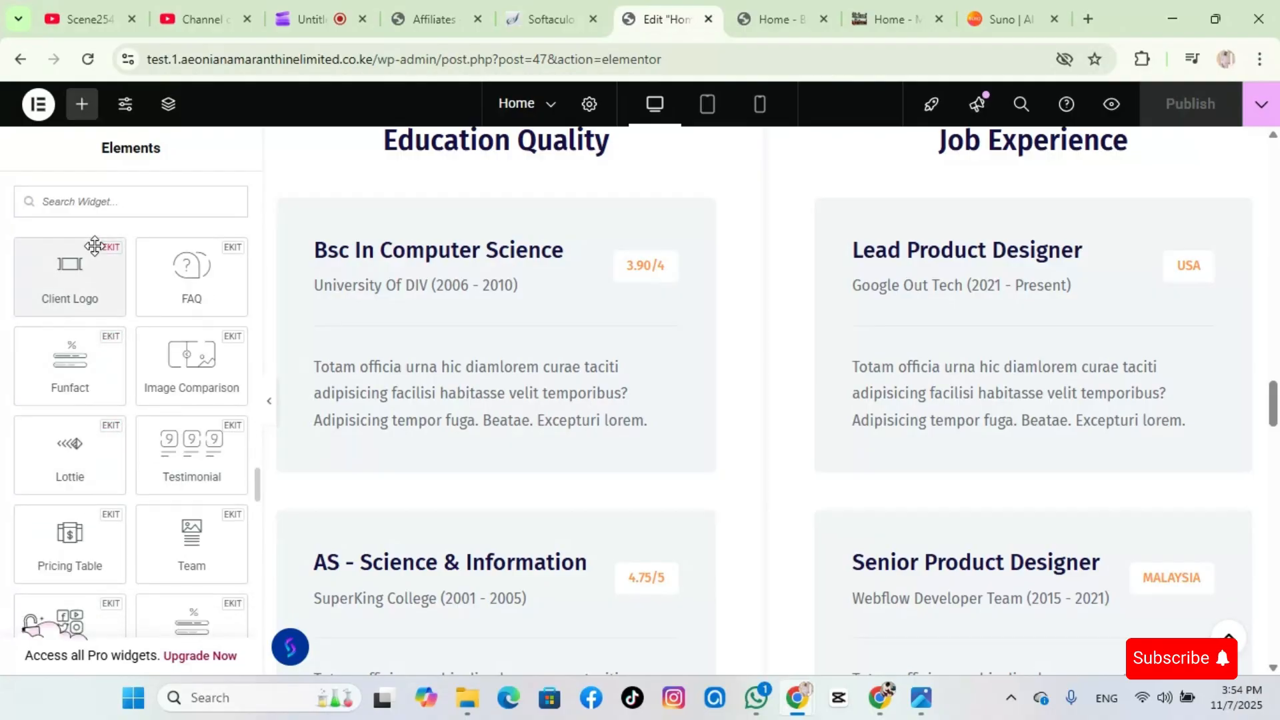
scroll(94, 246, down, 10)
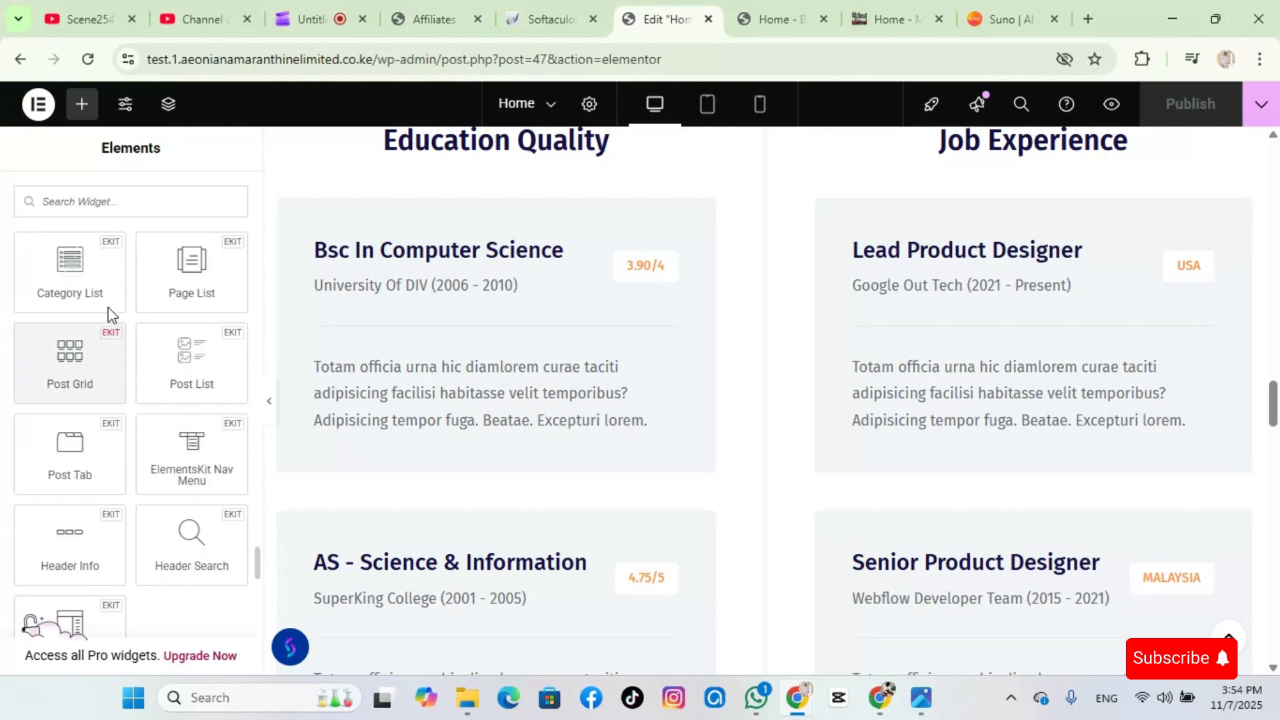
scroll(107, 333, down, 15)
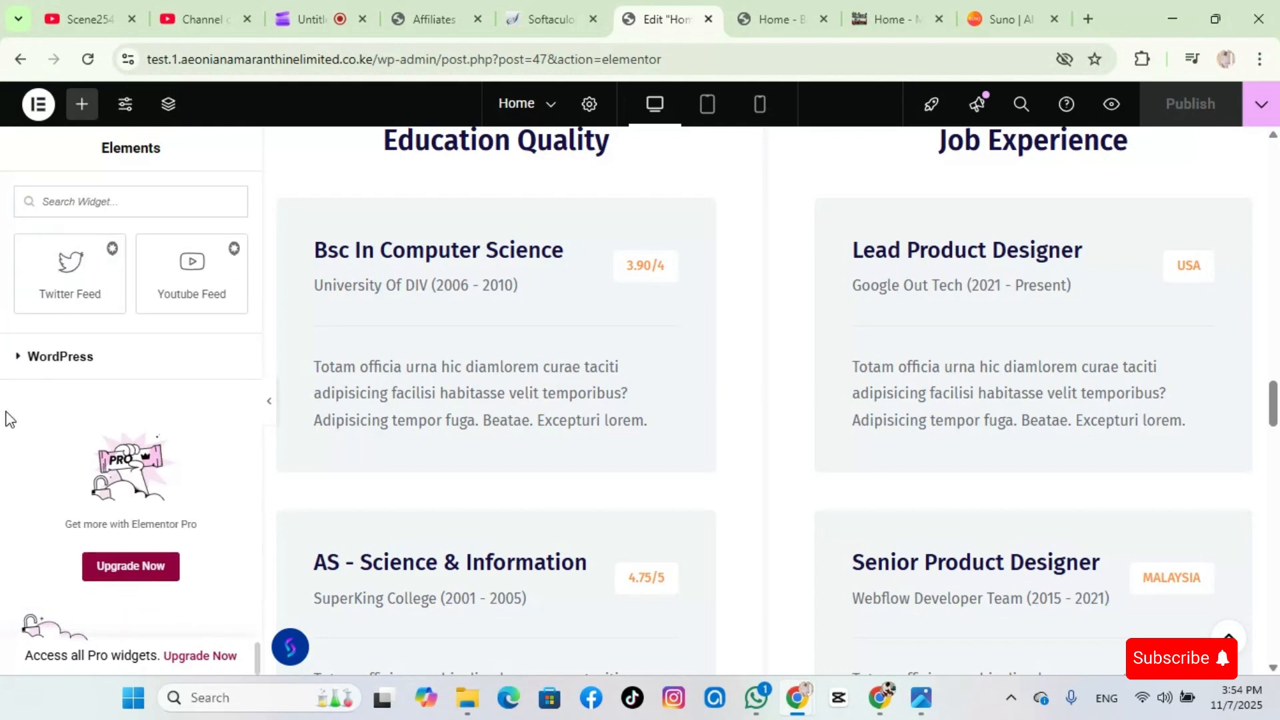
scroll(134, 418, up, 8)
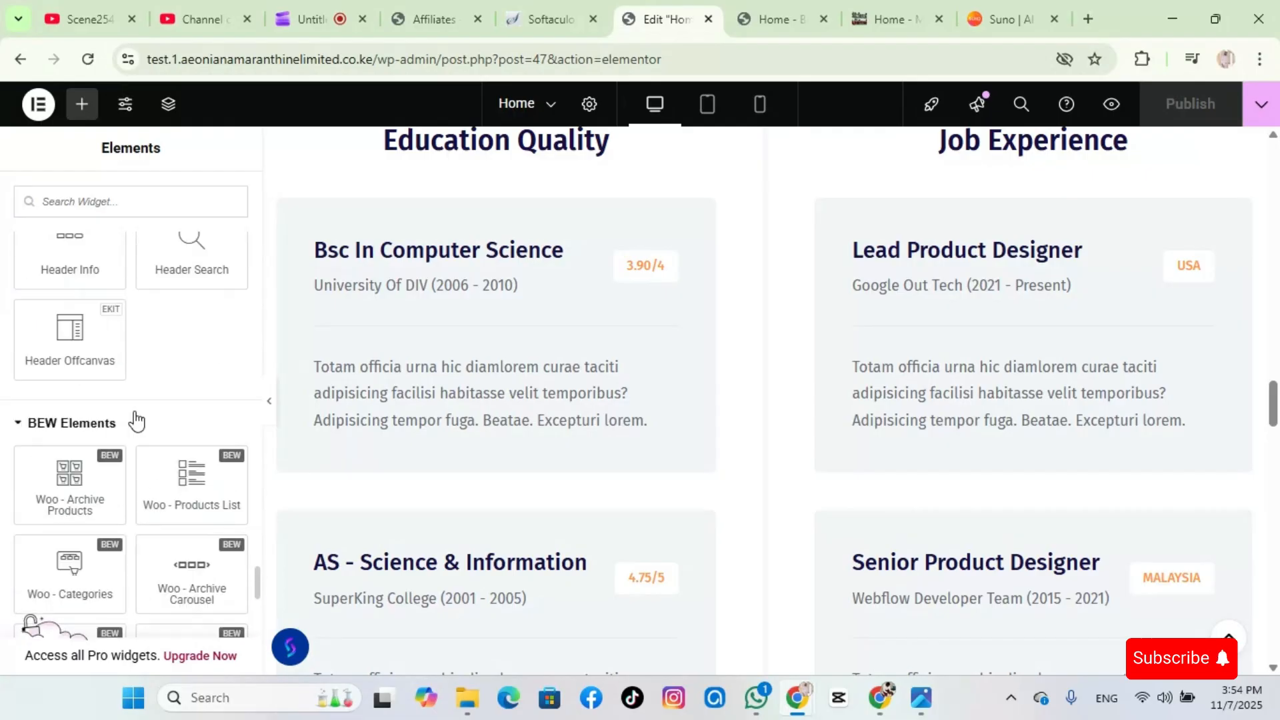
scroll(137, 420, up, 15)
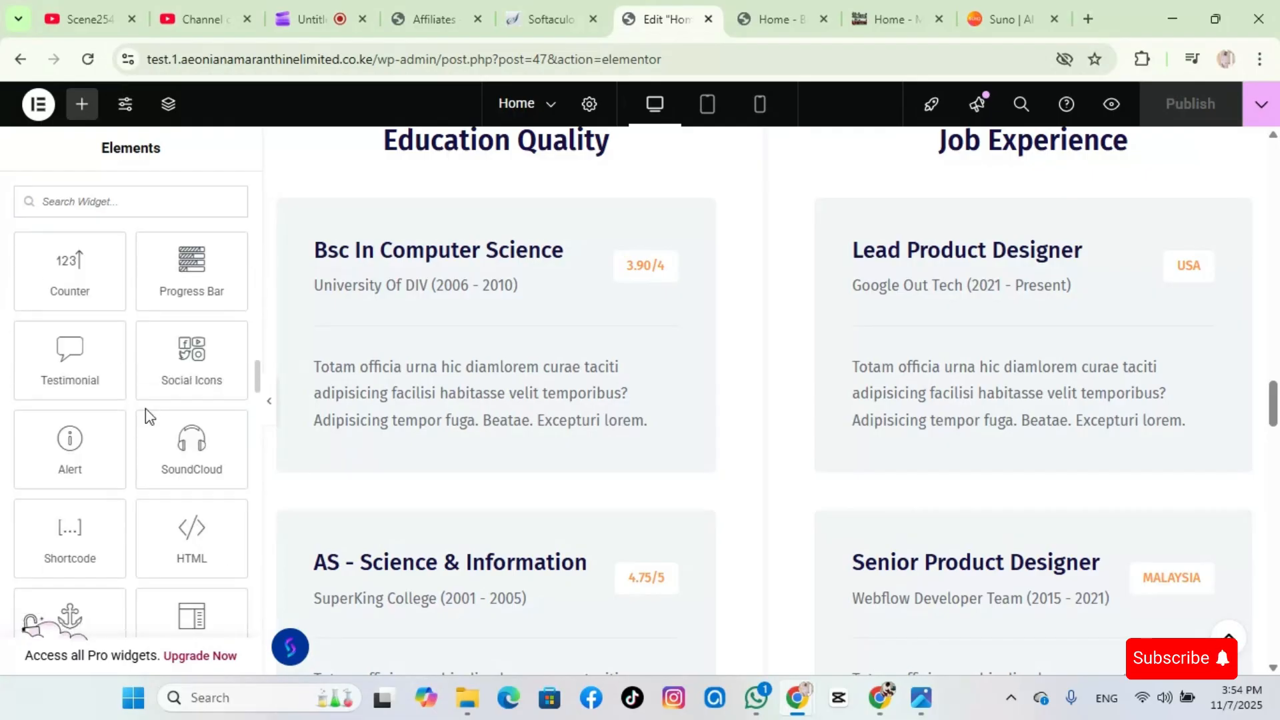
scroll(150, 417, up, 15)
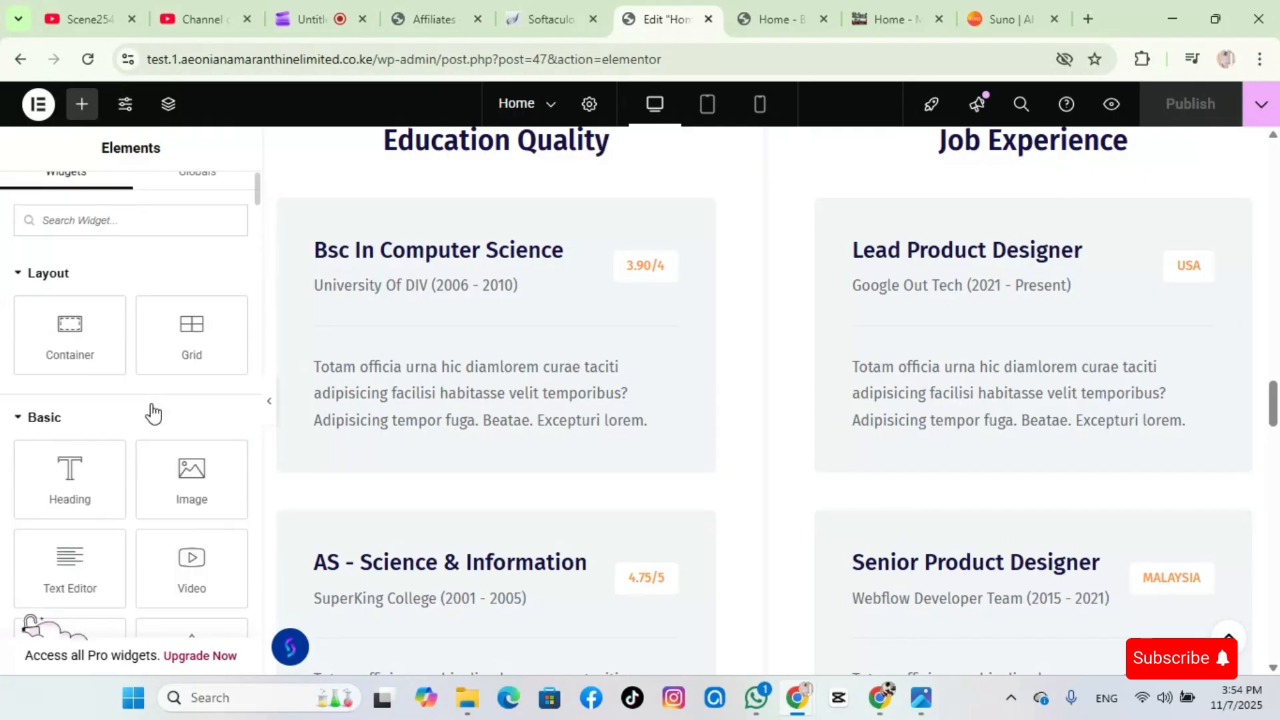
scroll(153, 413, up, 1)
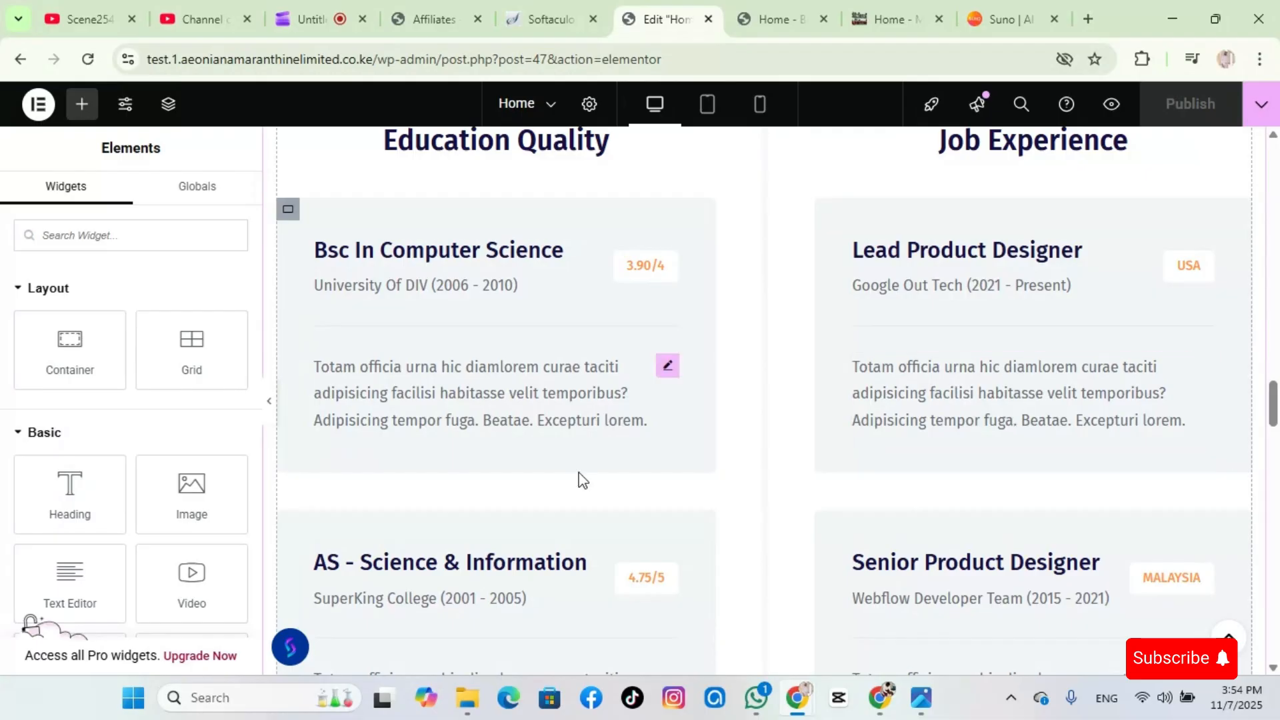
Look back through the services, about me and feature sections of the Home page up to the hero banner
scroll(587, 467, up, 5)
scroll(603, 447, up, 10)
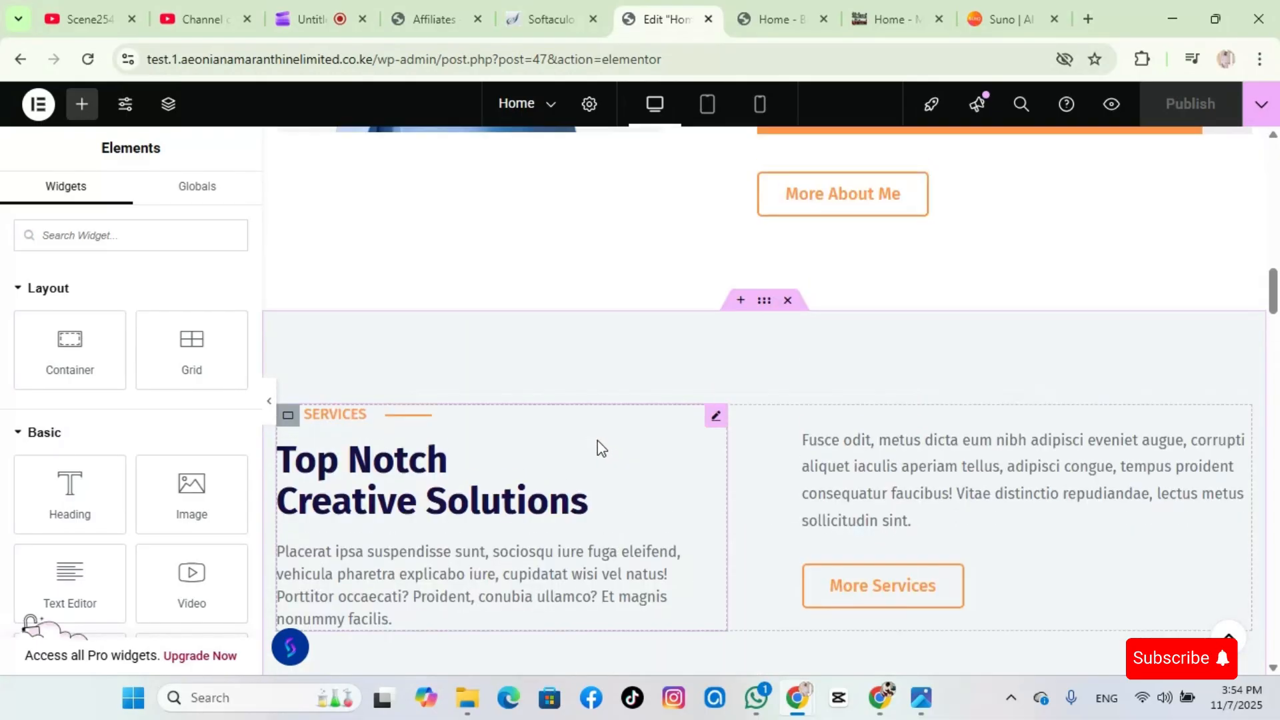
scroll(598, 440, up, 10)
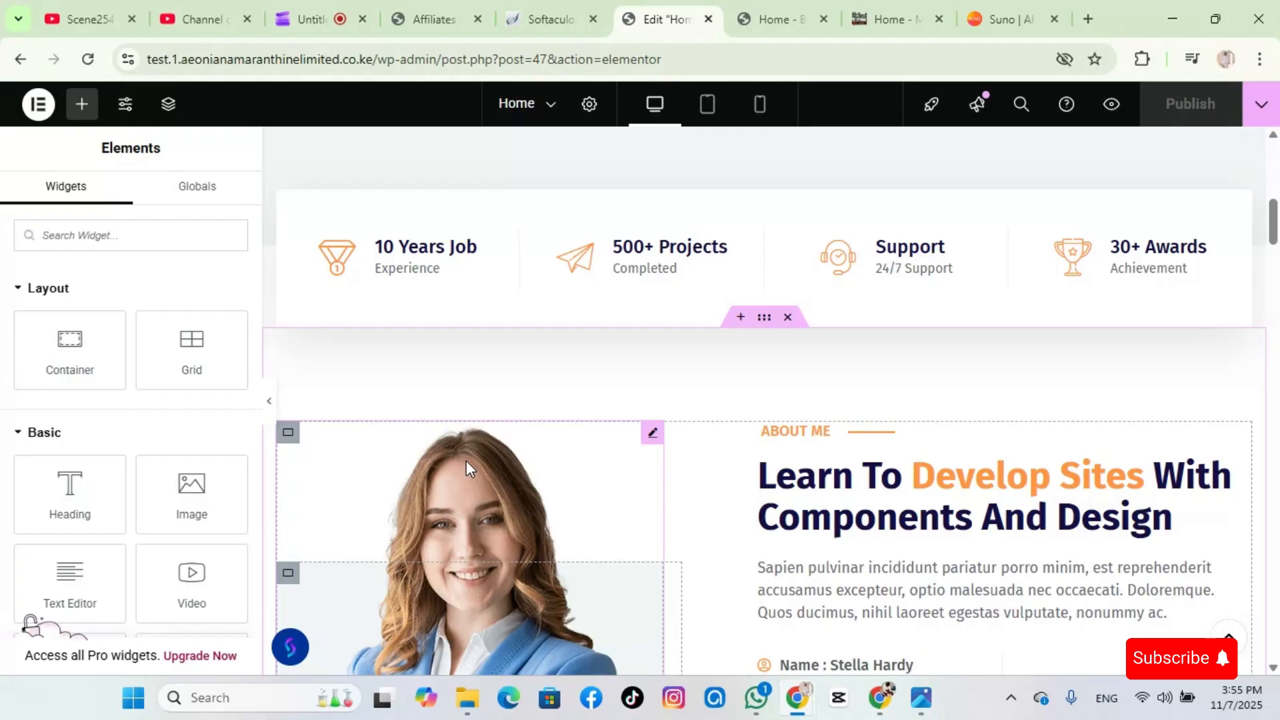
scroll(466, 459, down, 4)
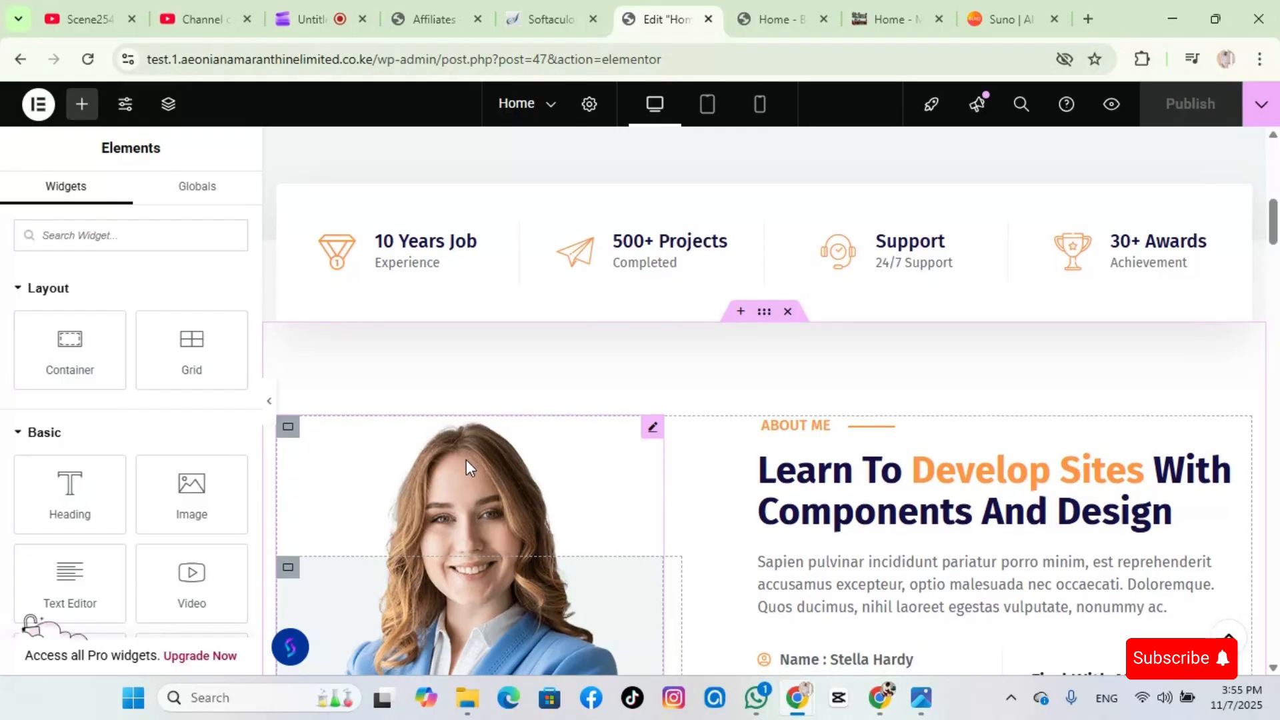
scroll(467, 459, down, 8)
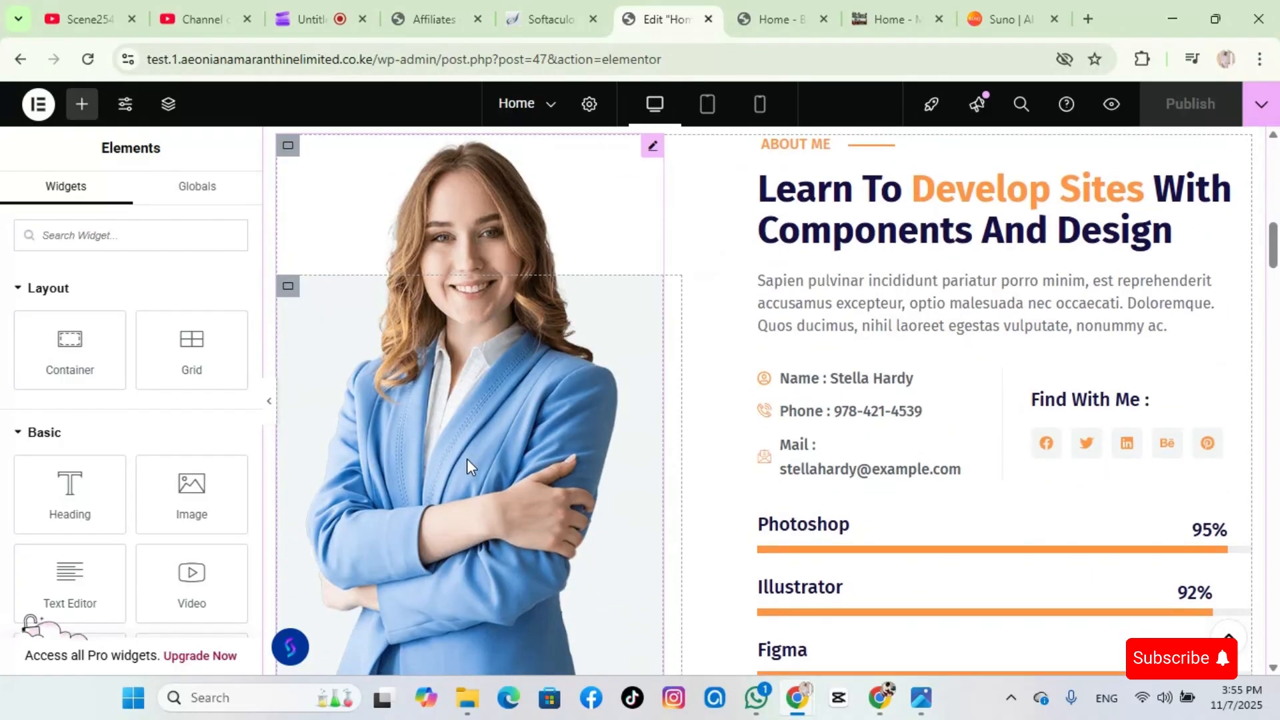
scroll(472, 466, up, 12)
scroll(478, 455, up, 8)
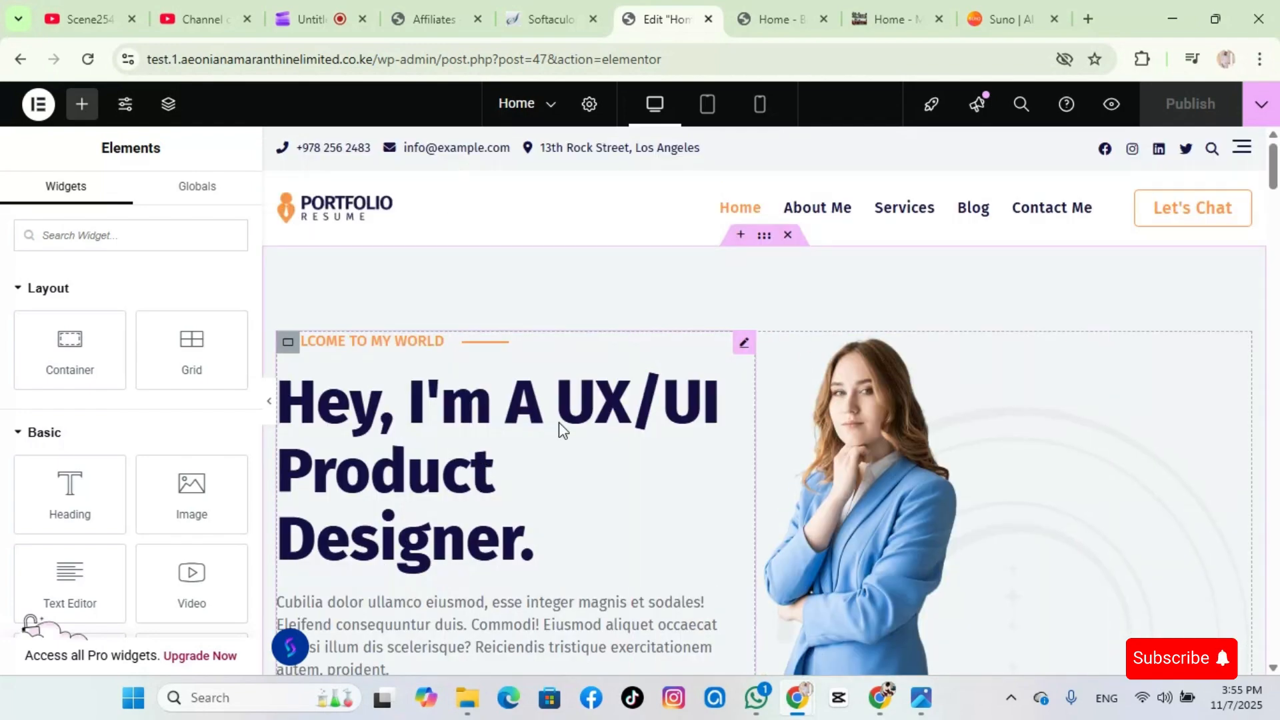
Replace the hero banner's heading title with "HEY I AM PLEASED TO DO THIS"
click(579, 407)
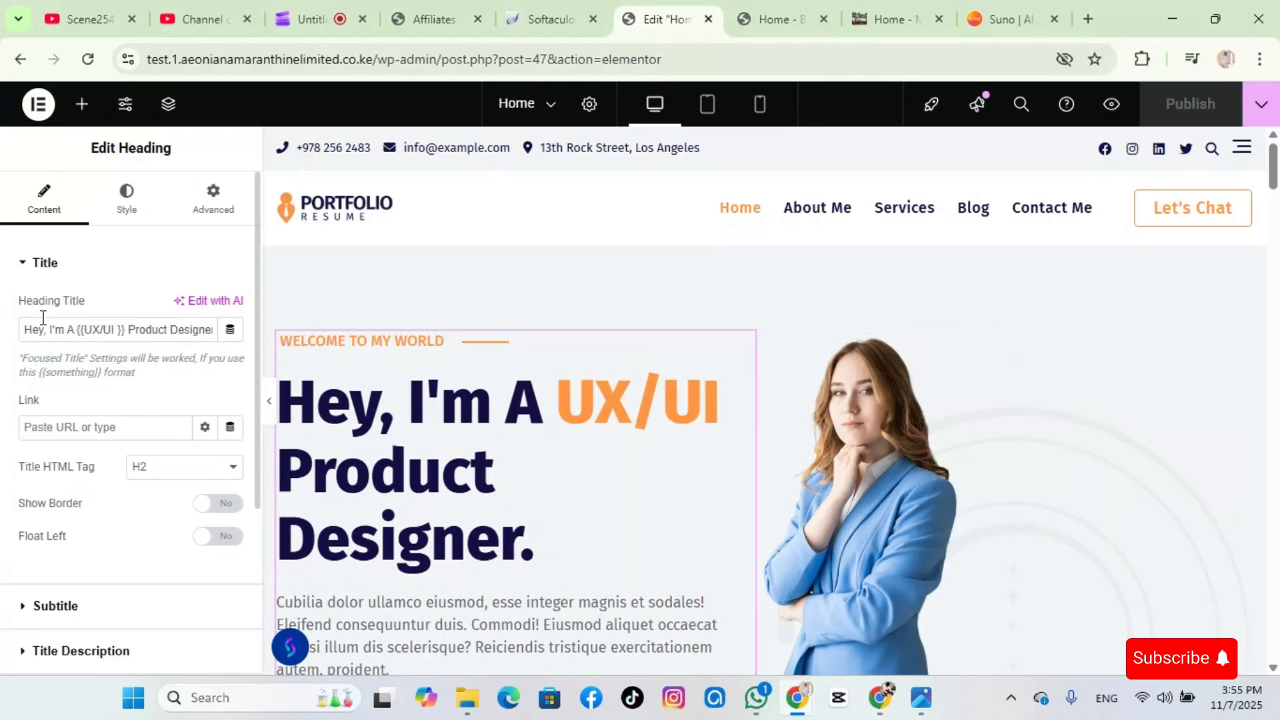
triple_click(203, 330)
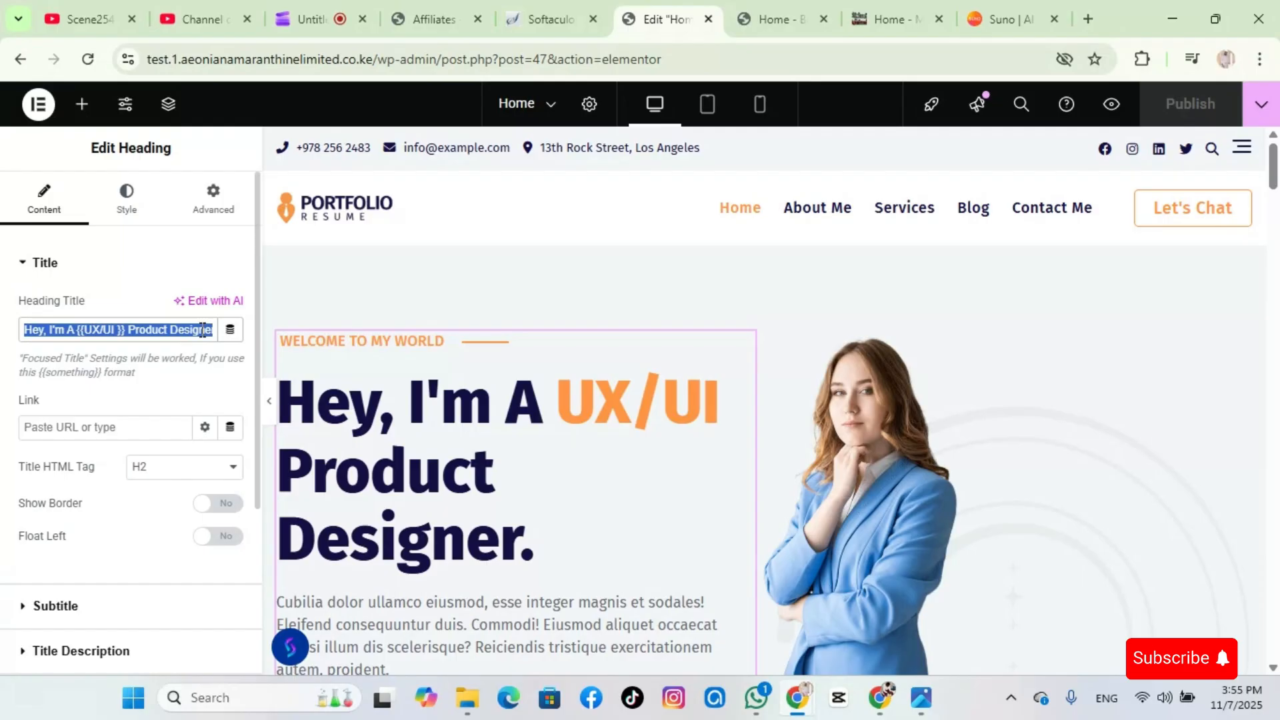
key(BackSpace)
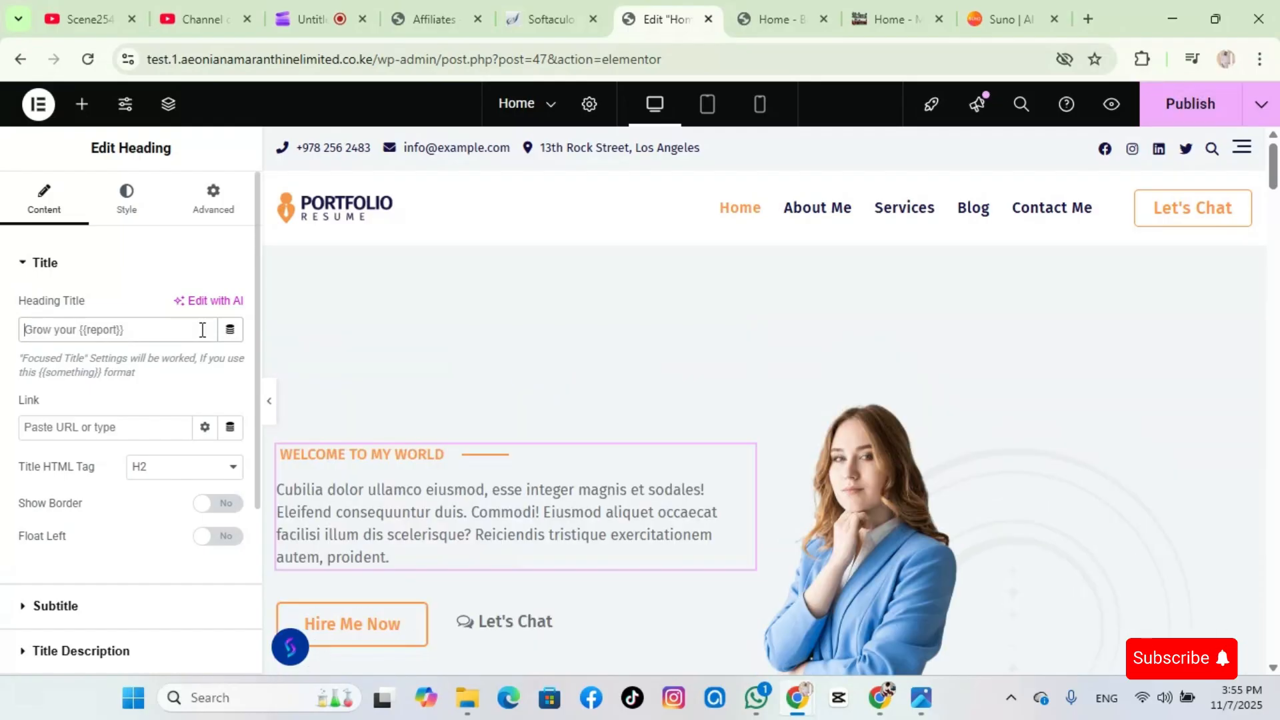
text(HE)
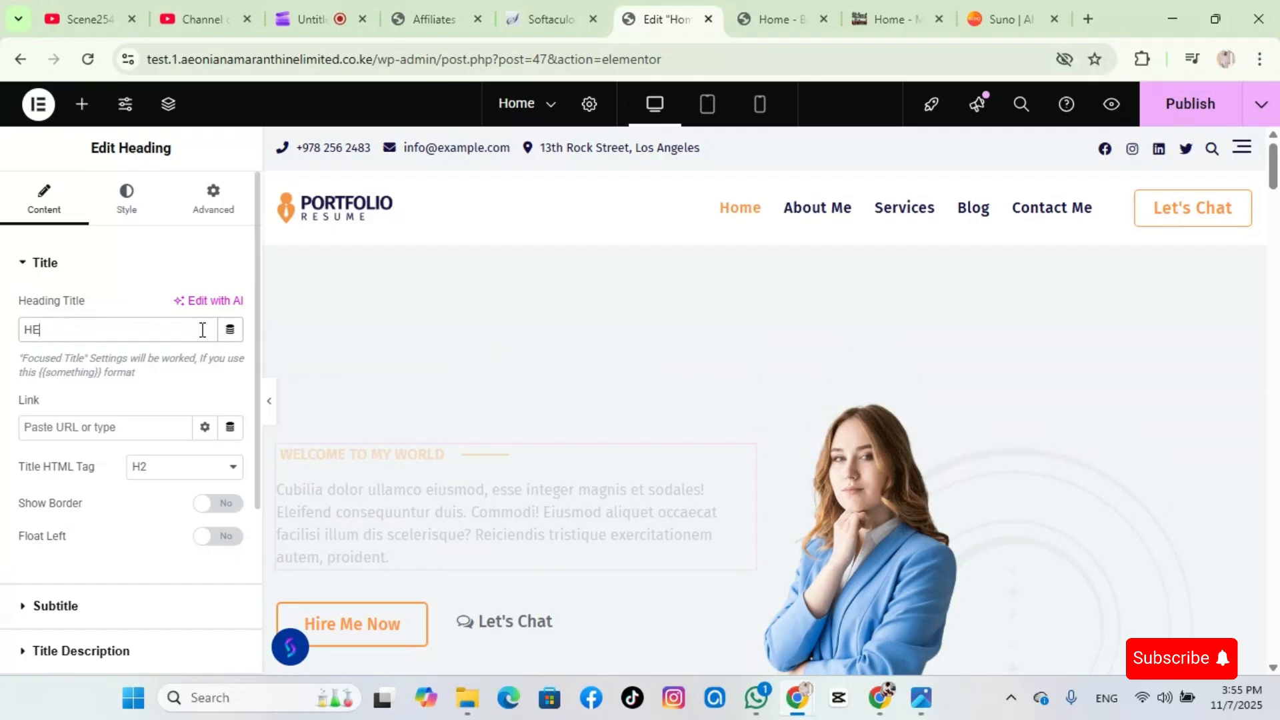
text(Y I)
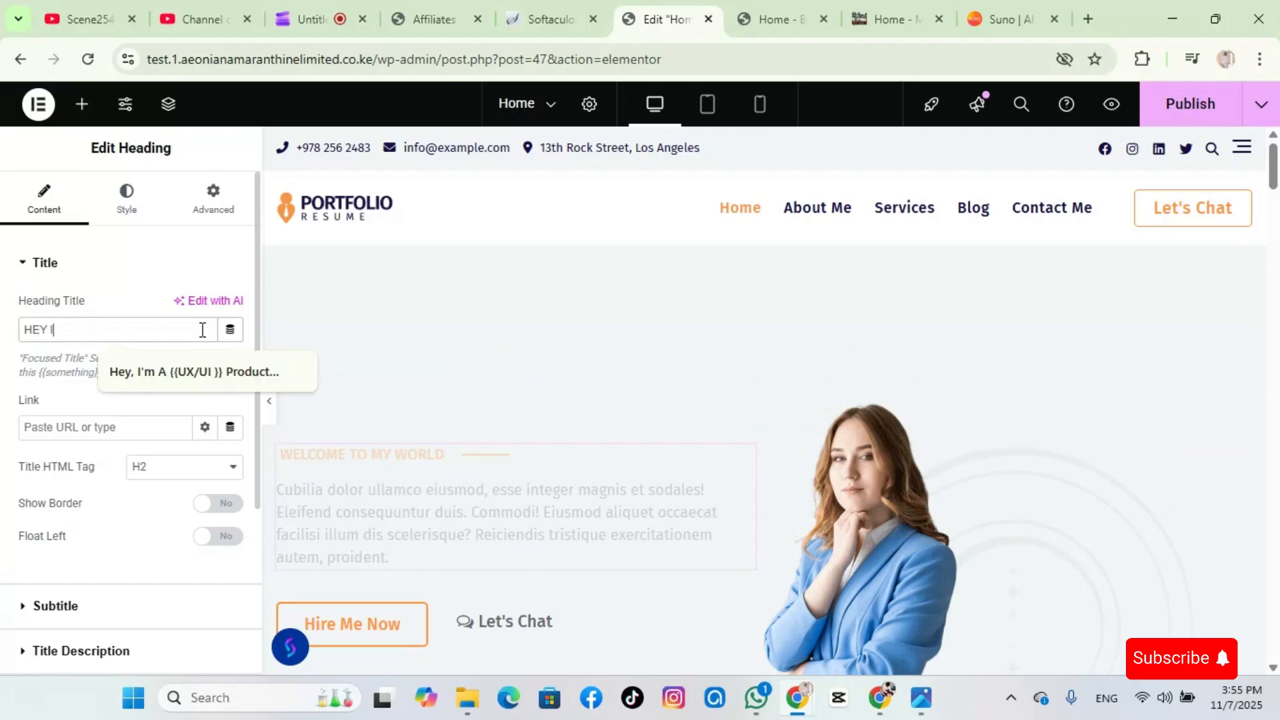
text( AN M)
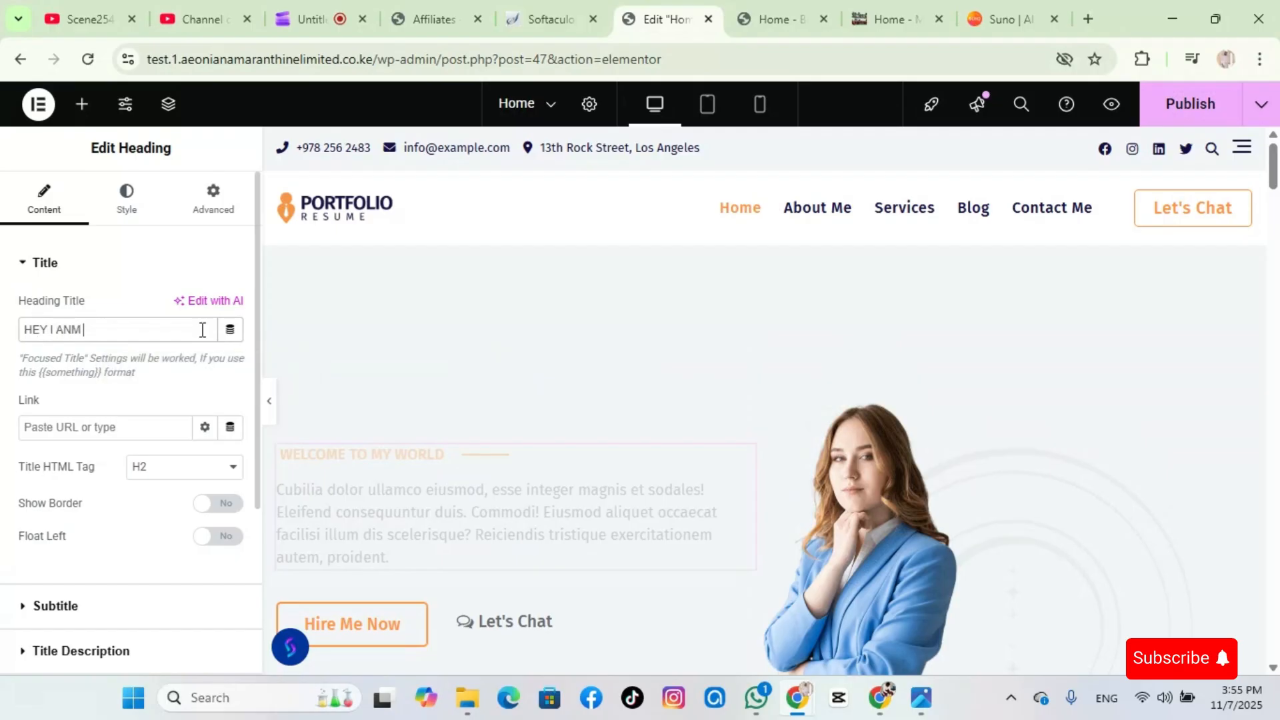
key(BackSpace)
key(BackSpace)
key(BackSpace)
text(A'M)
key(BackSpace)
key(BackSpace)
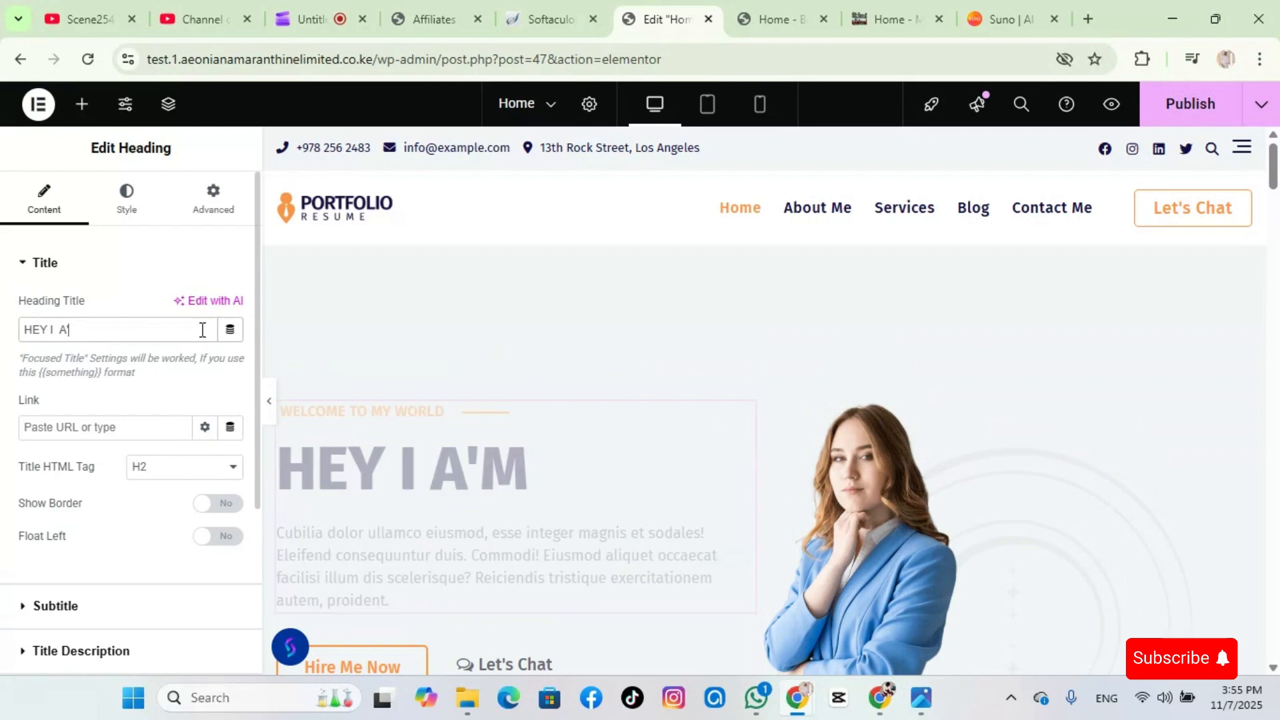
text(M PLEASED TO DO THIS)
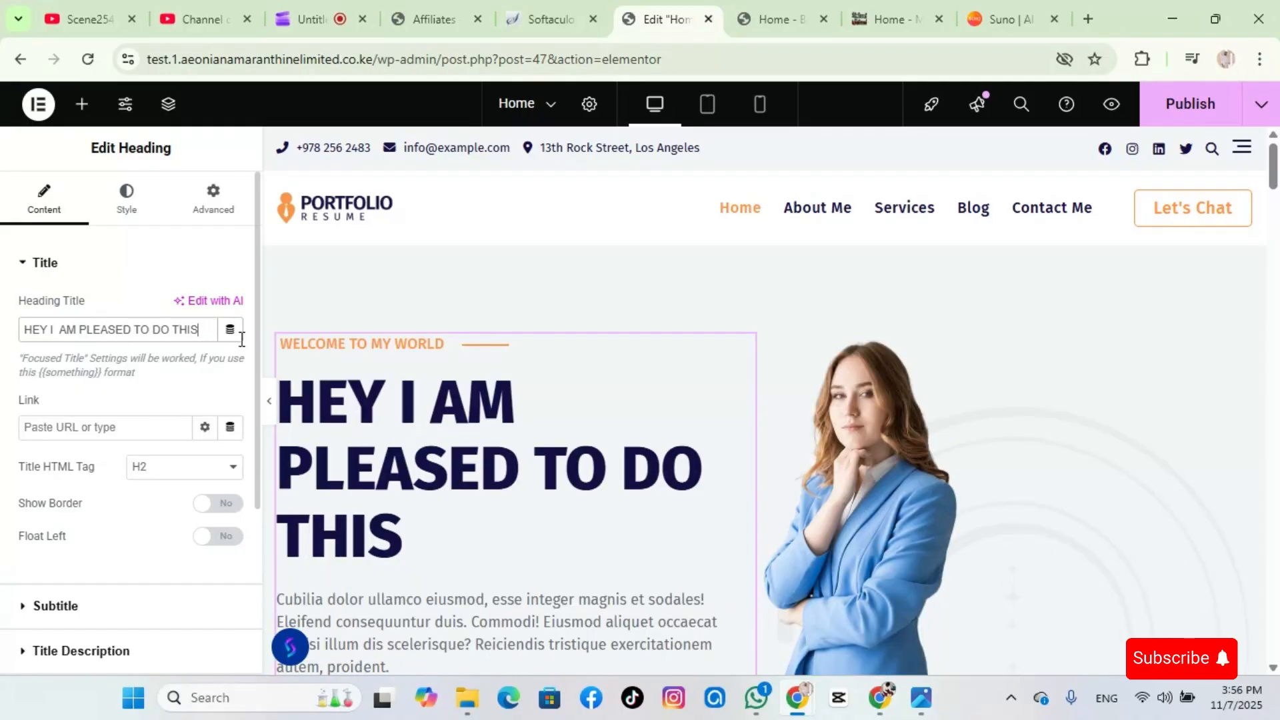
scroll(490, 341, down, 5)
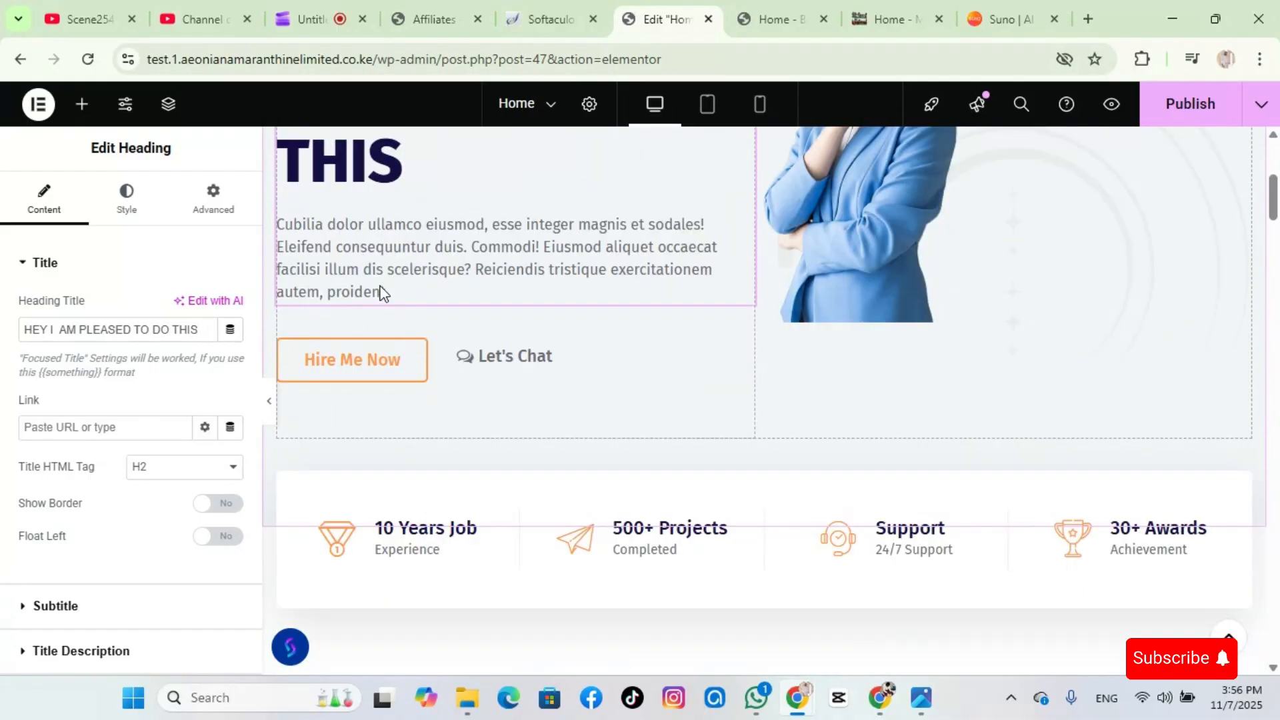
Delete the whole About Me section with the portrait and skill bars from the Home page
scroll(373, 328, down, 1)
scroll(371, 329, down, 1)
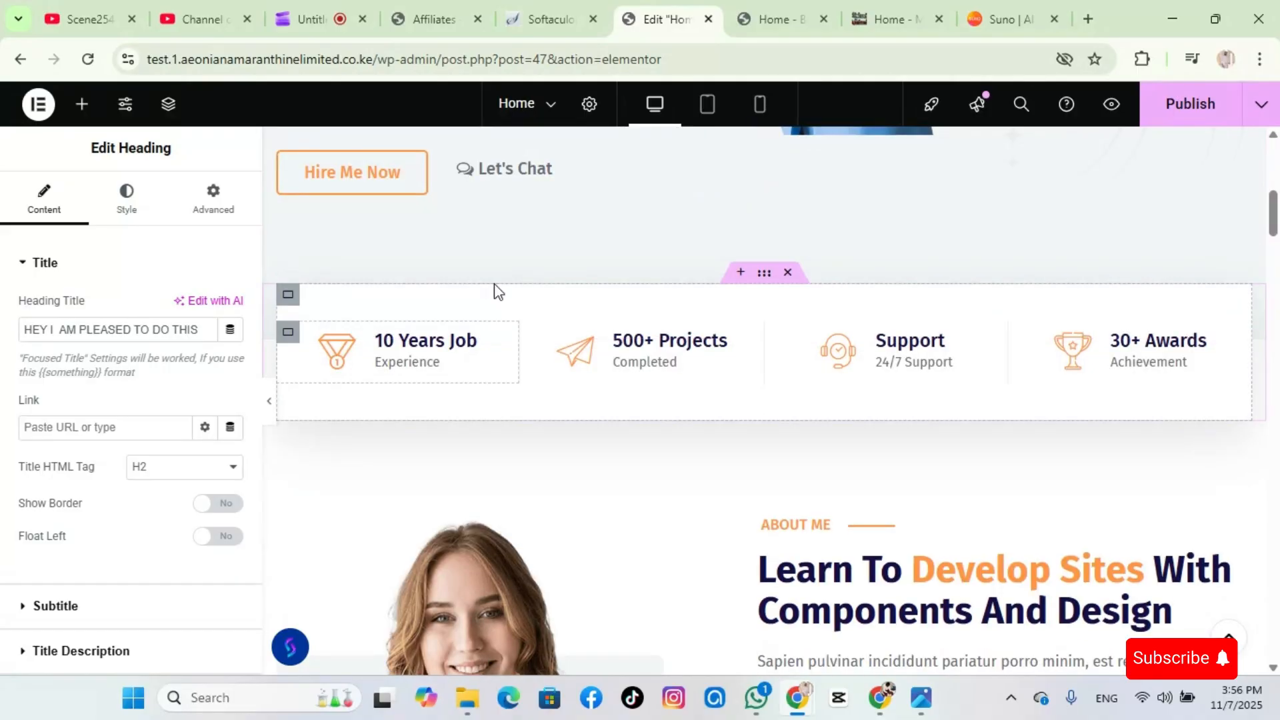
scroll(911, 303, down, 4)
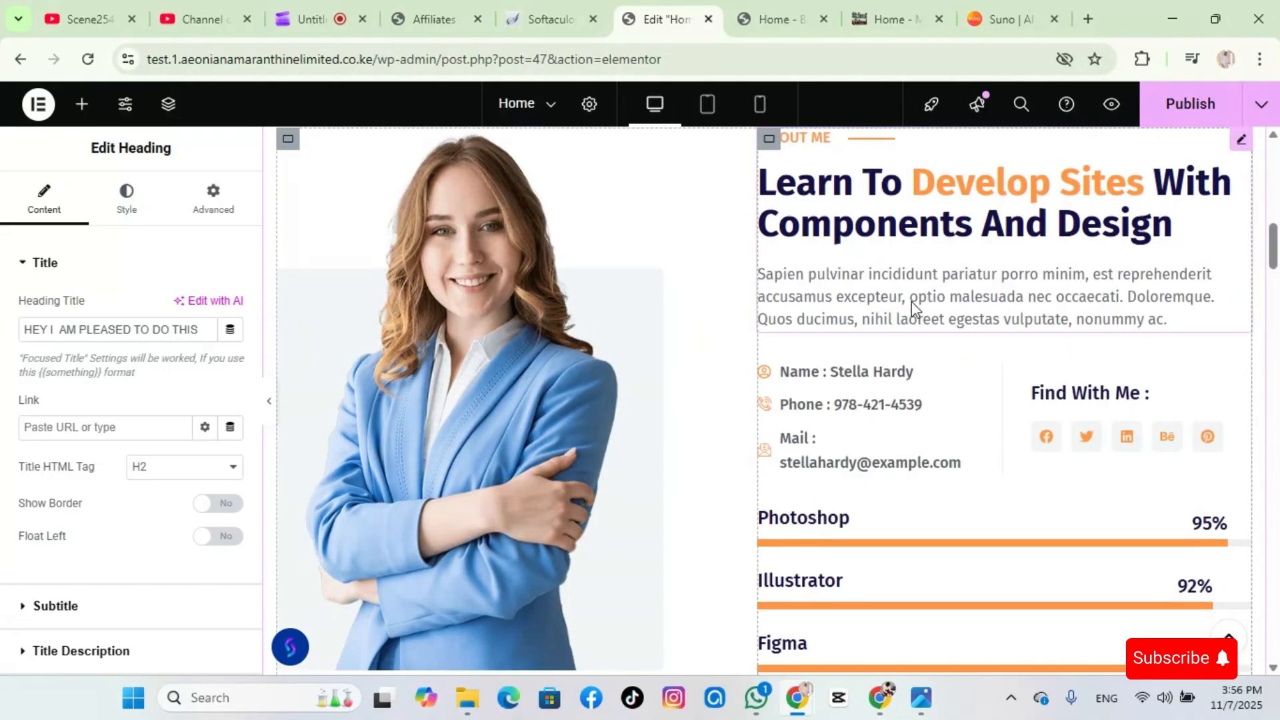
scroll(911, 304, up, 3)
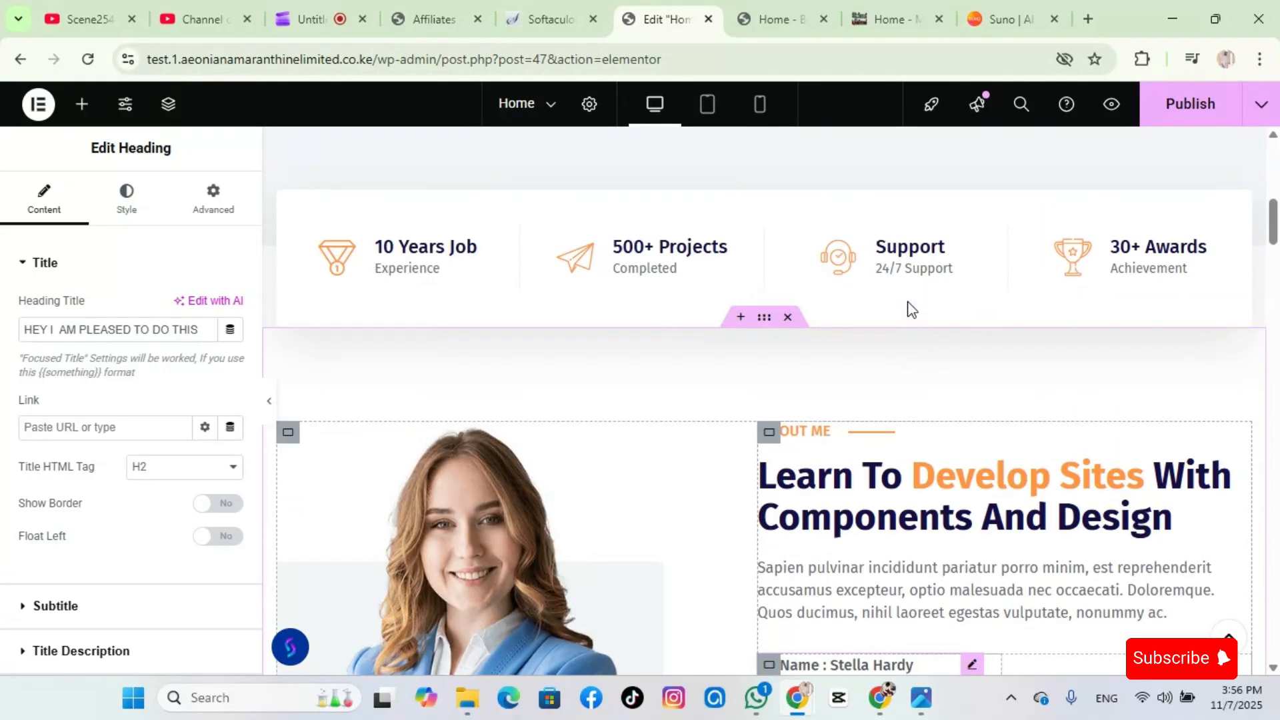
click(788, 318)
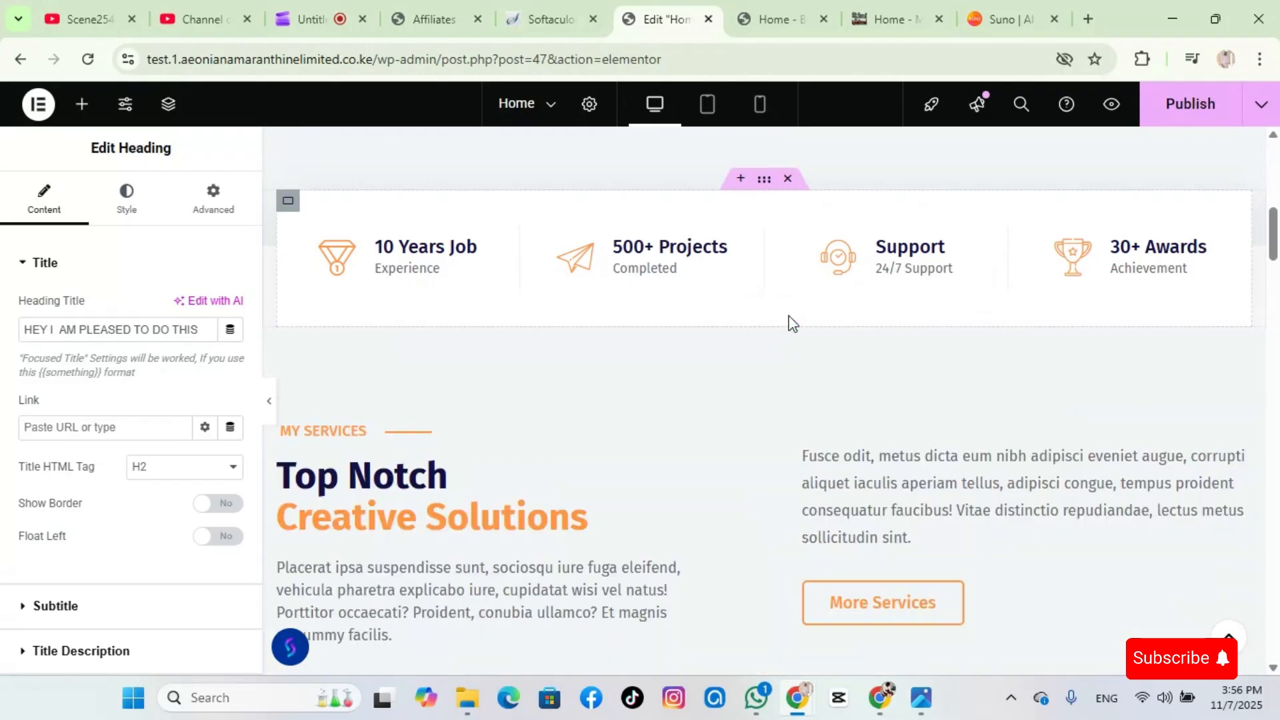
Review the remaining Home page sections from services through resume, testimonials and blog posts, and return to the hero banner
scroll(735, 394, down, 15)
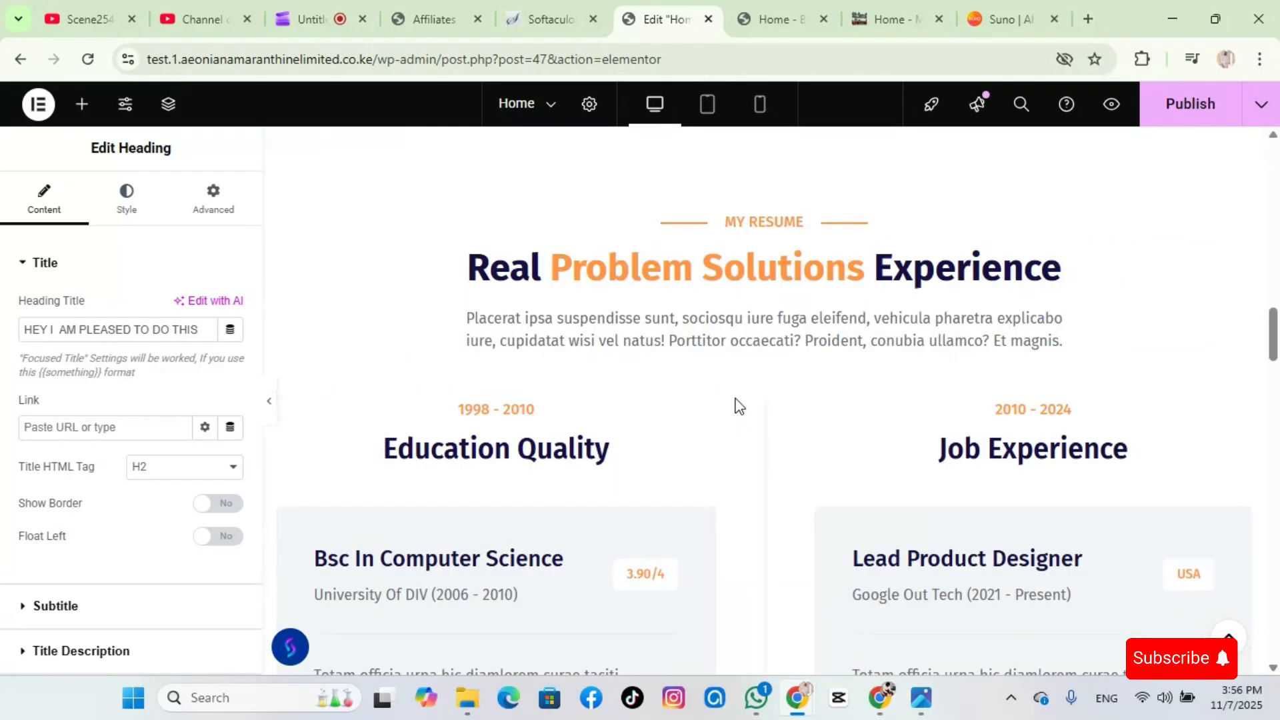
scroll(734, 394, down, 10)
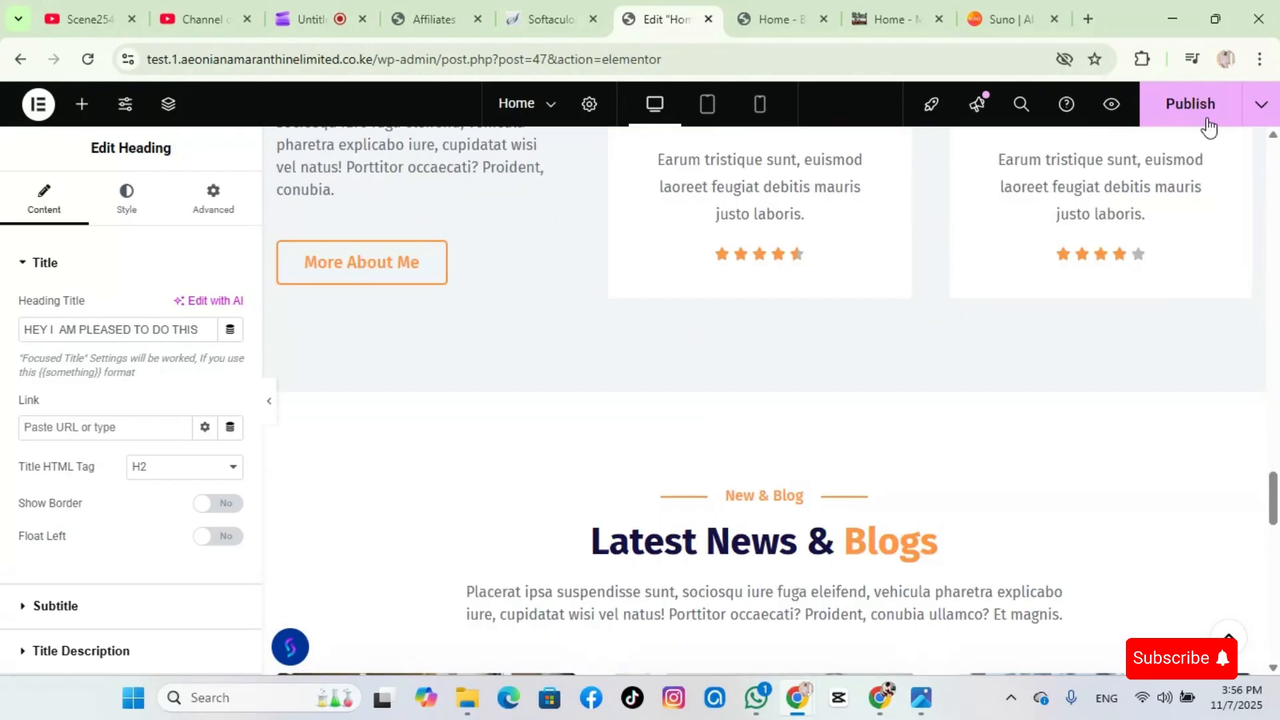
scroll(631, 292, down, 5)
scroll(533, 370, down, 5)
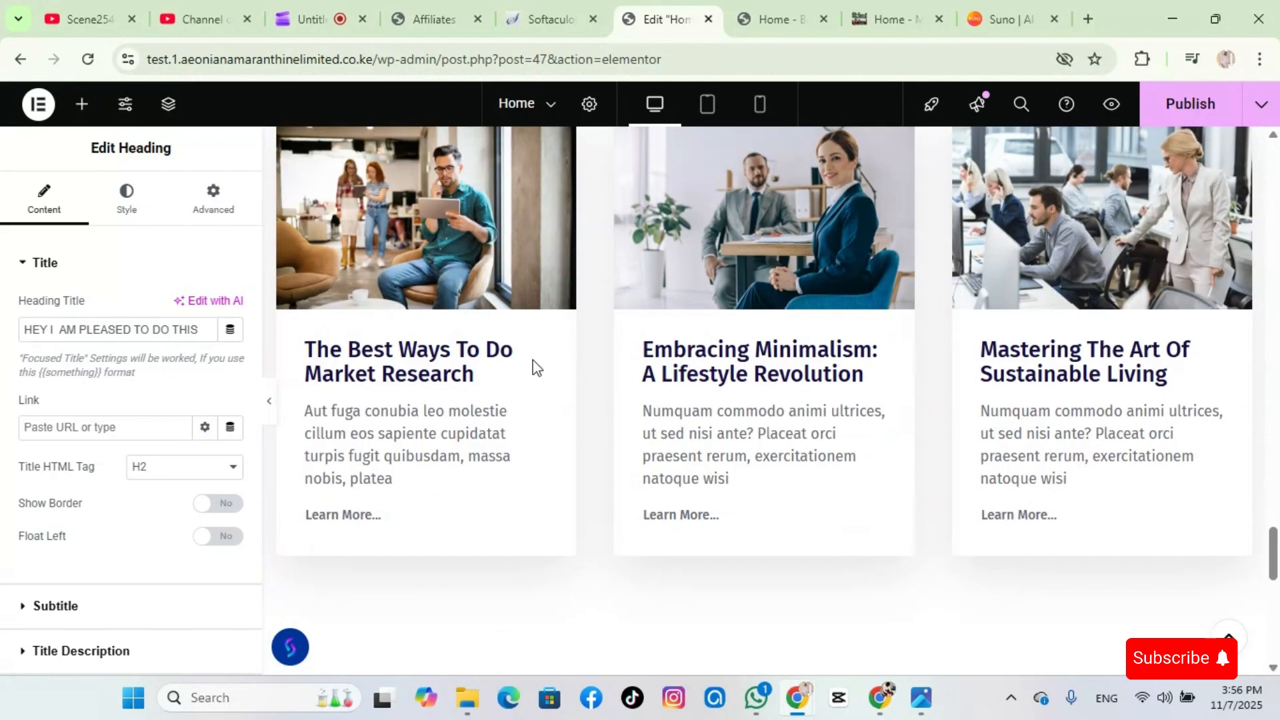
scroll(533, 369, up, 10)
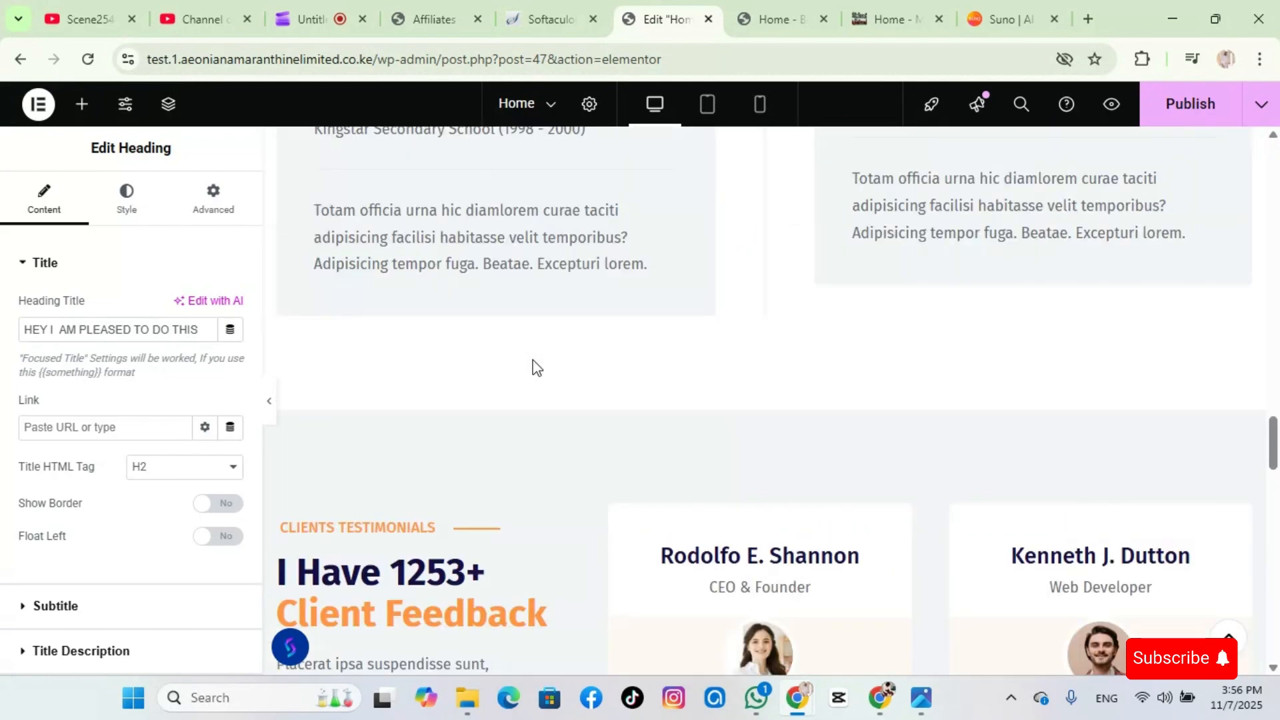
scroll(537, 368, up, 5)
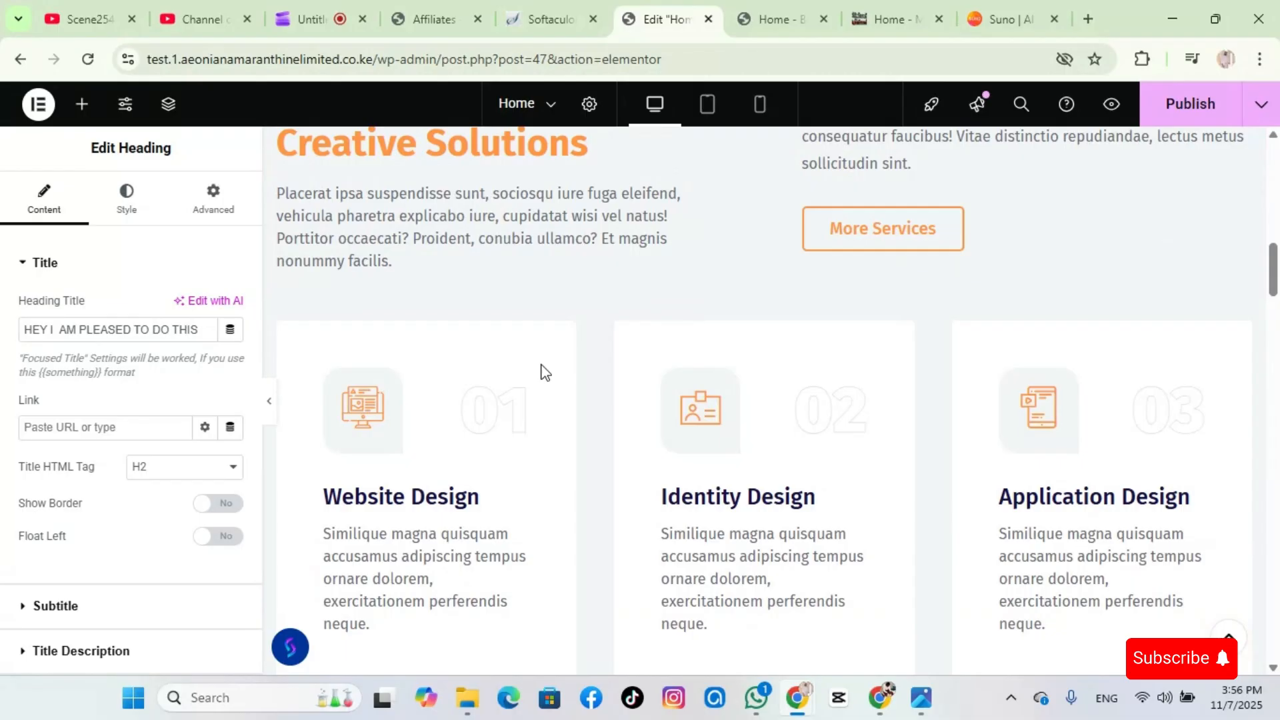
scroll(899, 490, up, 10)
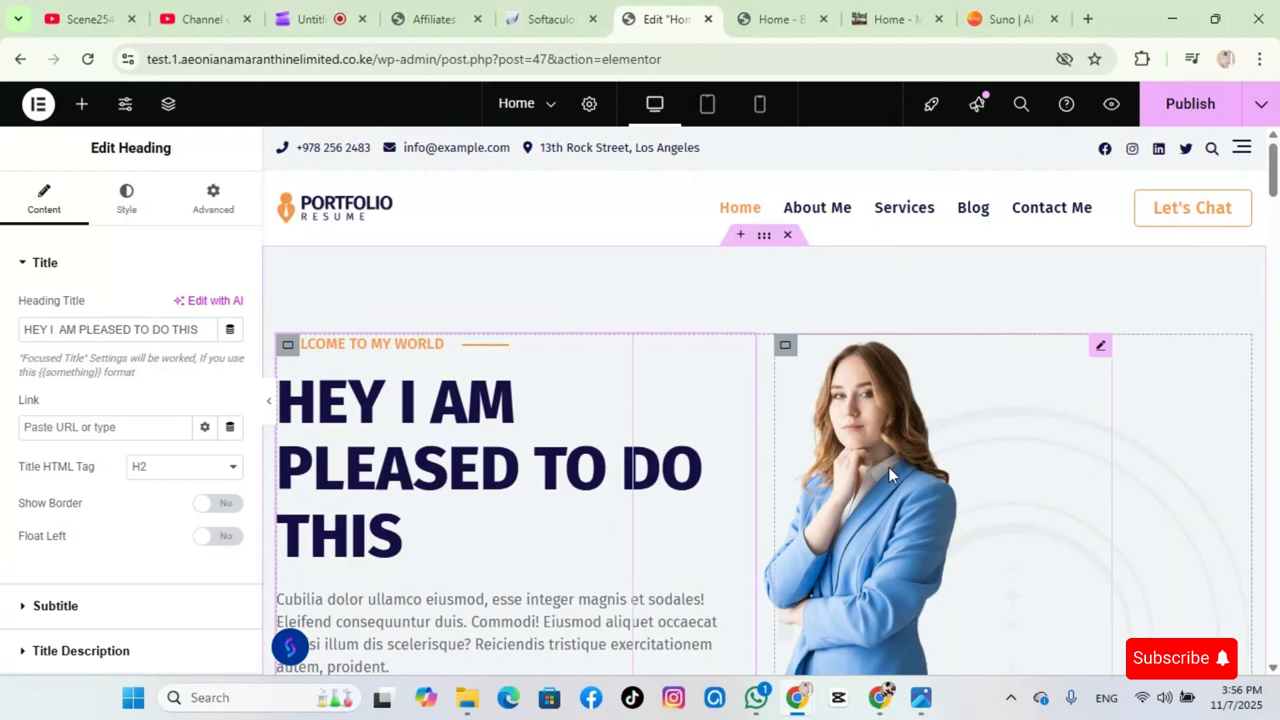
Replace the hero banner image with an uploaded Gemini_Generated_Image_r3m8ldr3m8ldr3m8.png from the Pictures folder
click(890, 467)
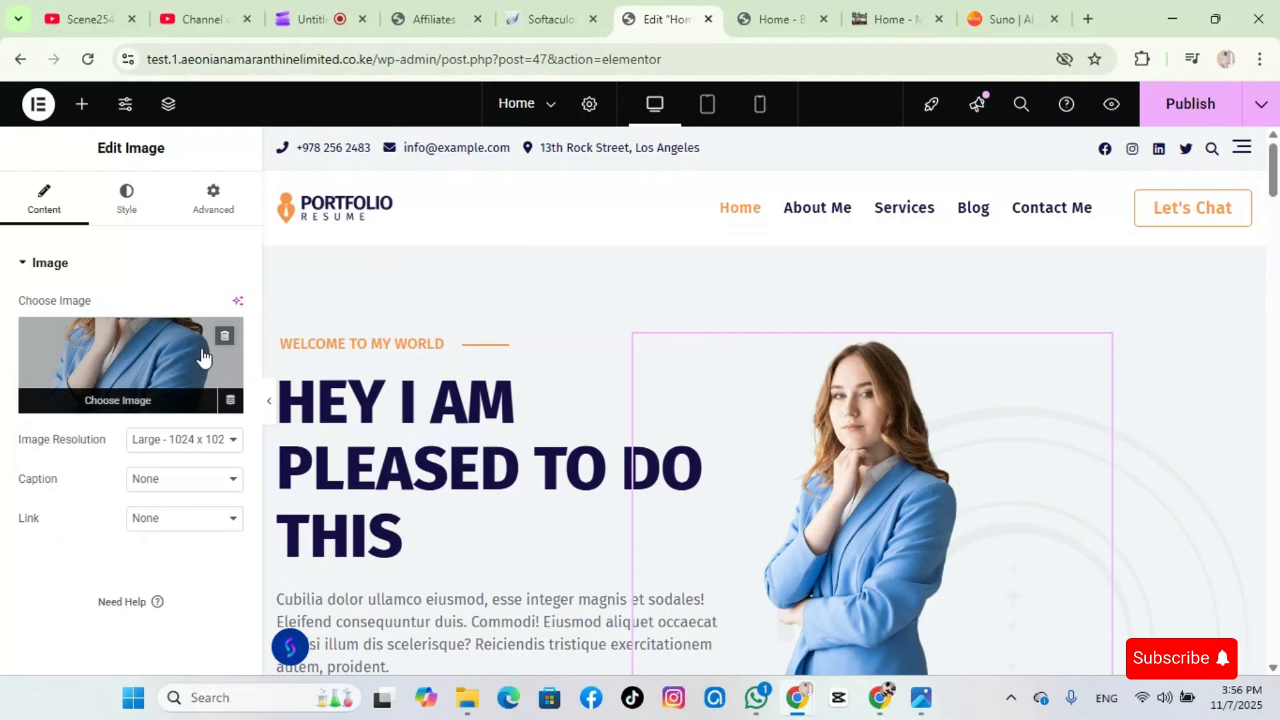
click(137, 404)
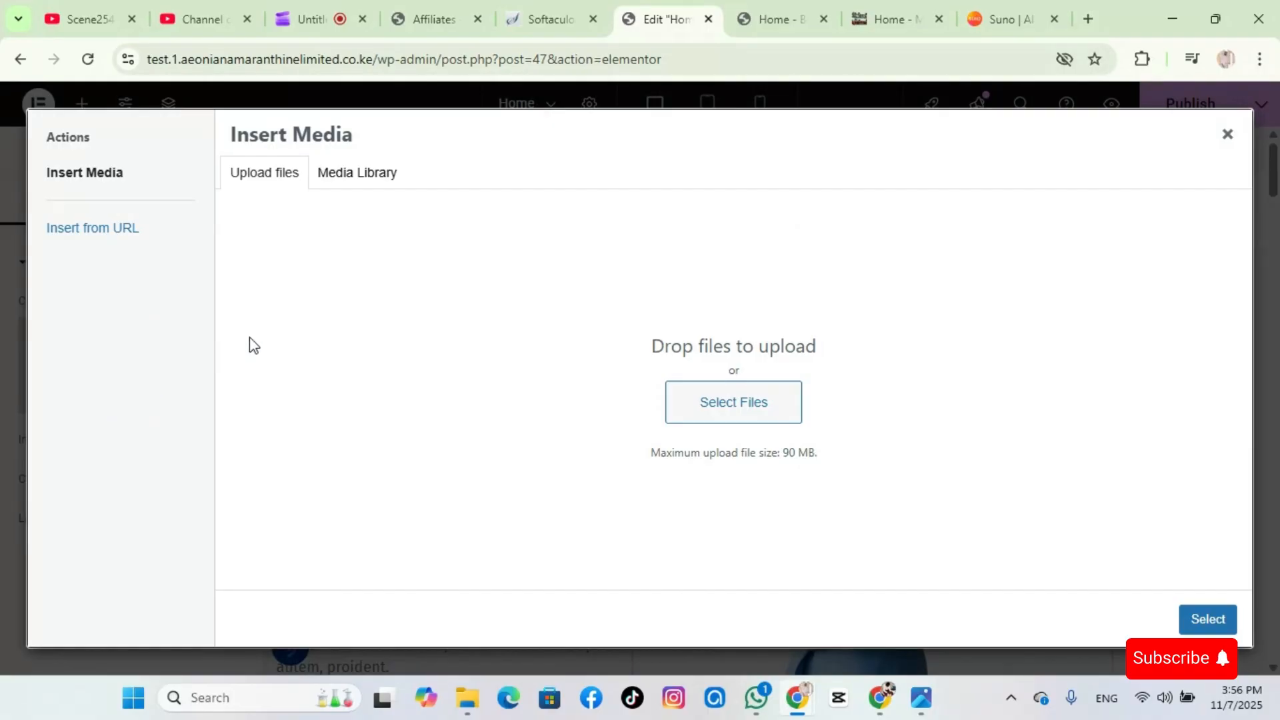
click(366, 179)
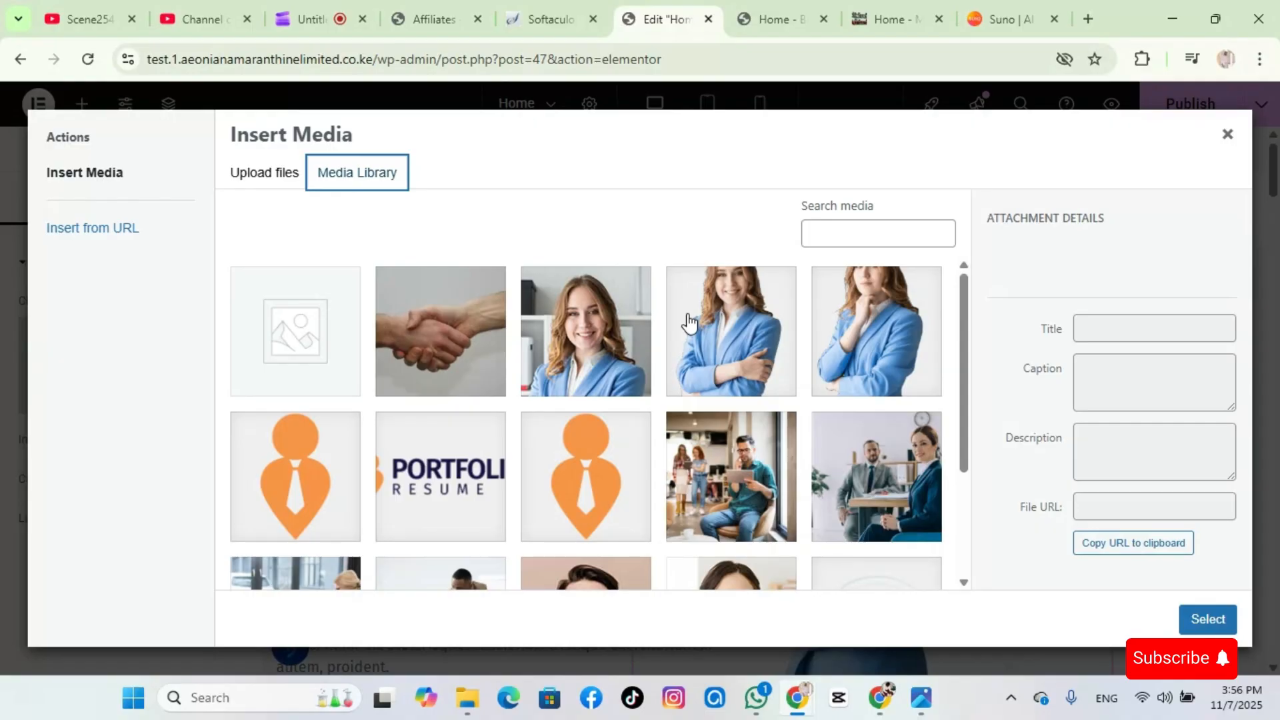
click(275, 178)
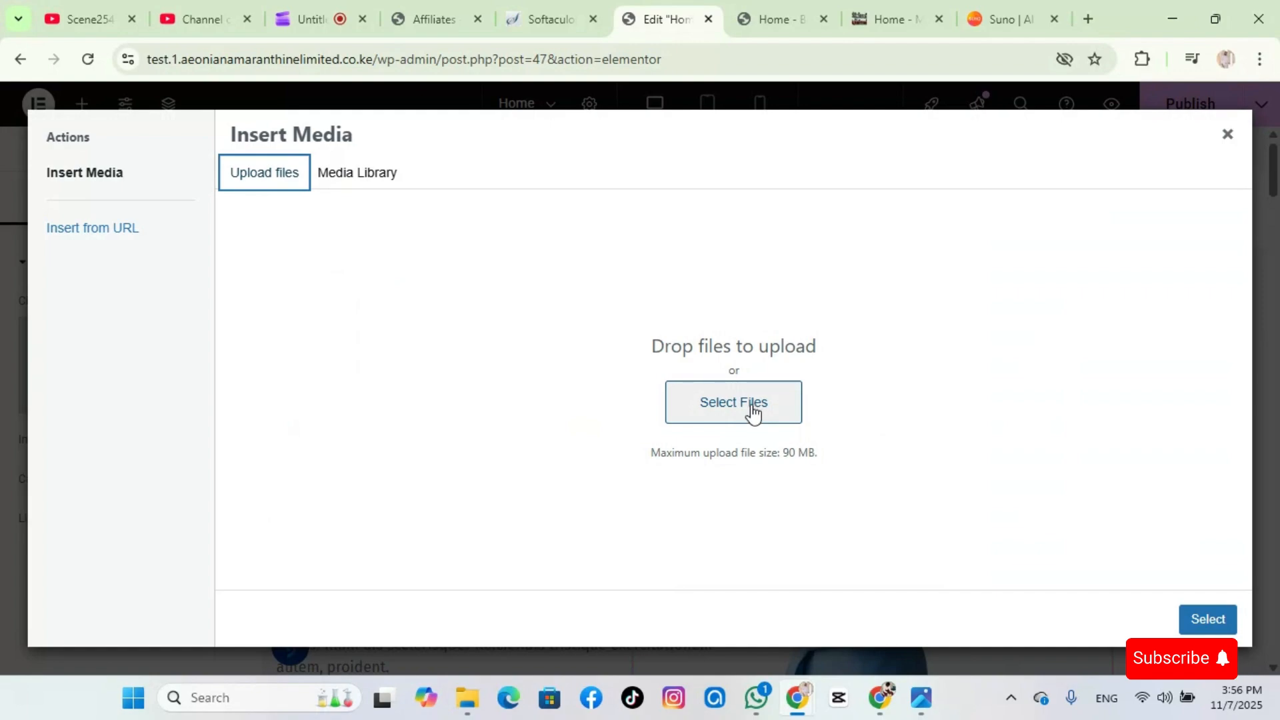
click(747, 419)
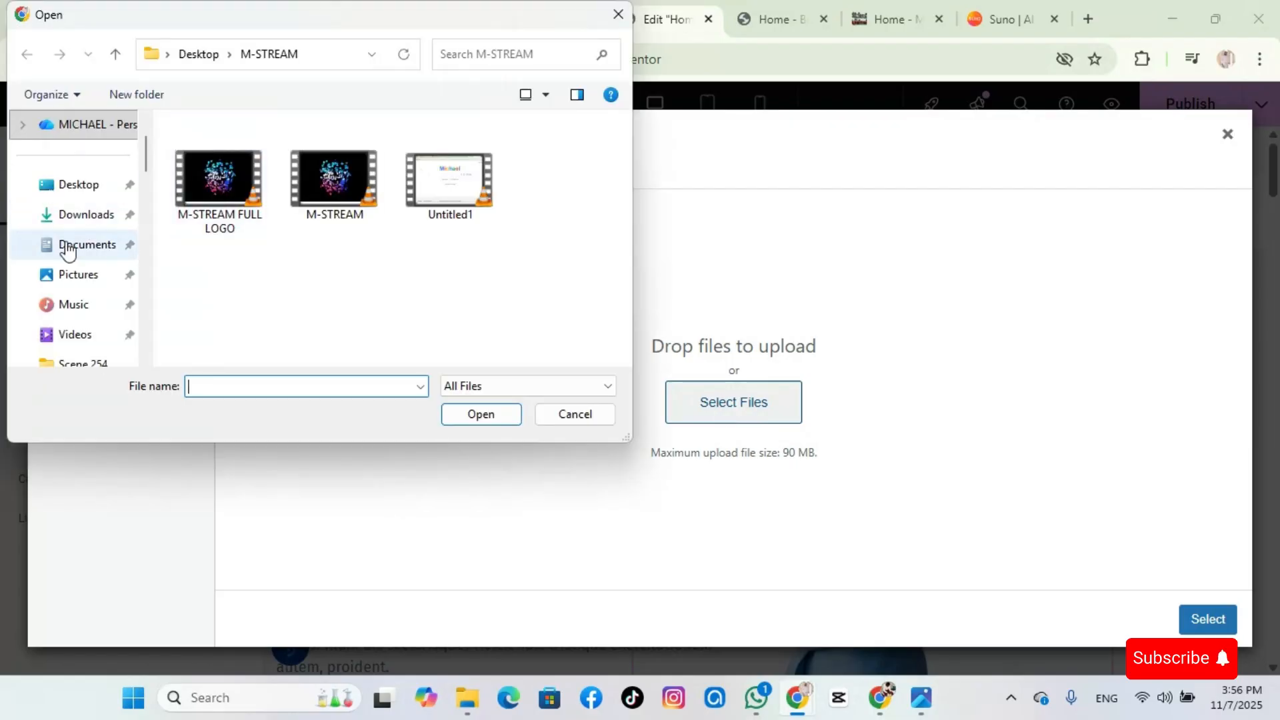
click(68, 279)
click(342, 179)
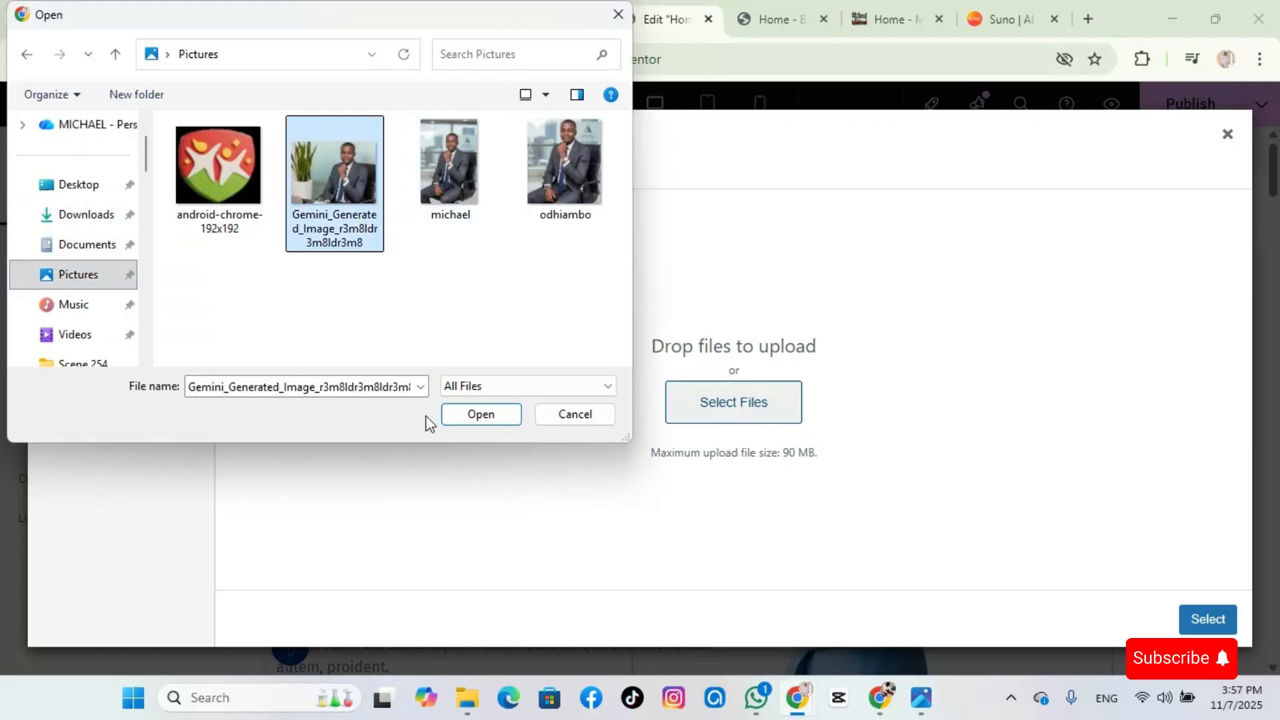
click(474, 413)
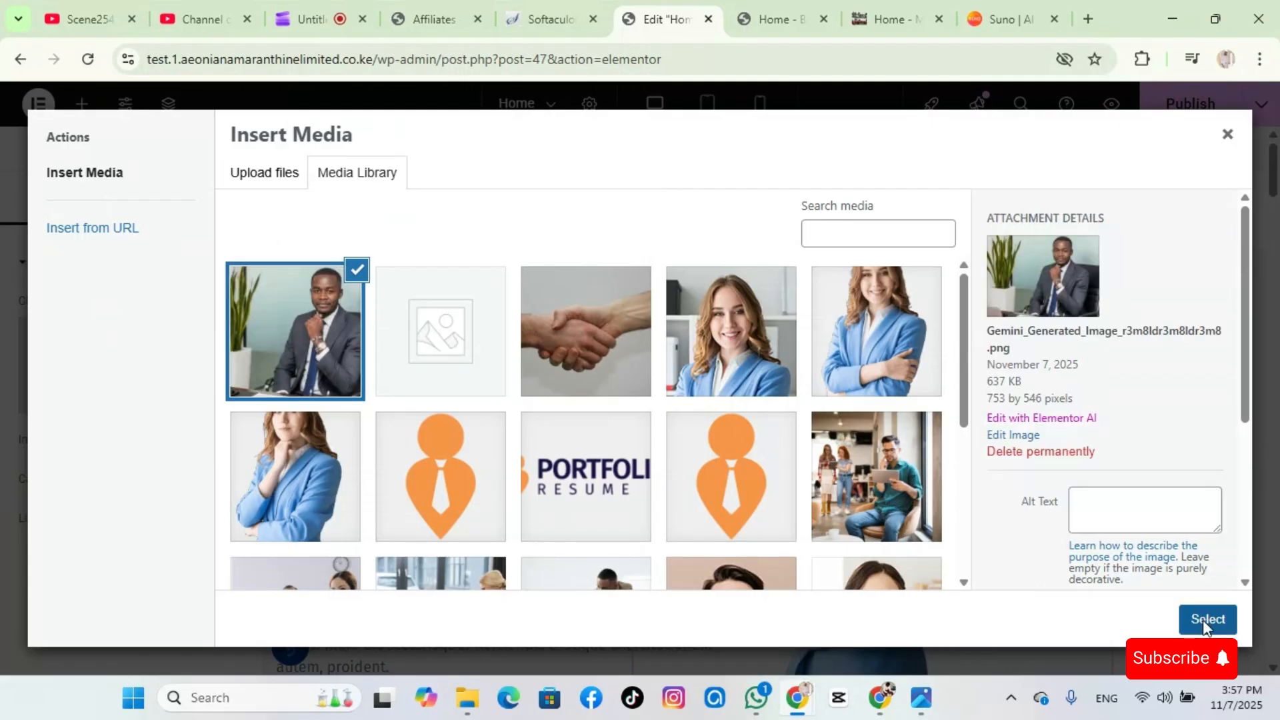
click(1208, 619)
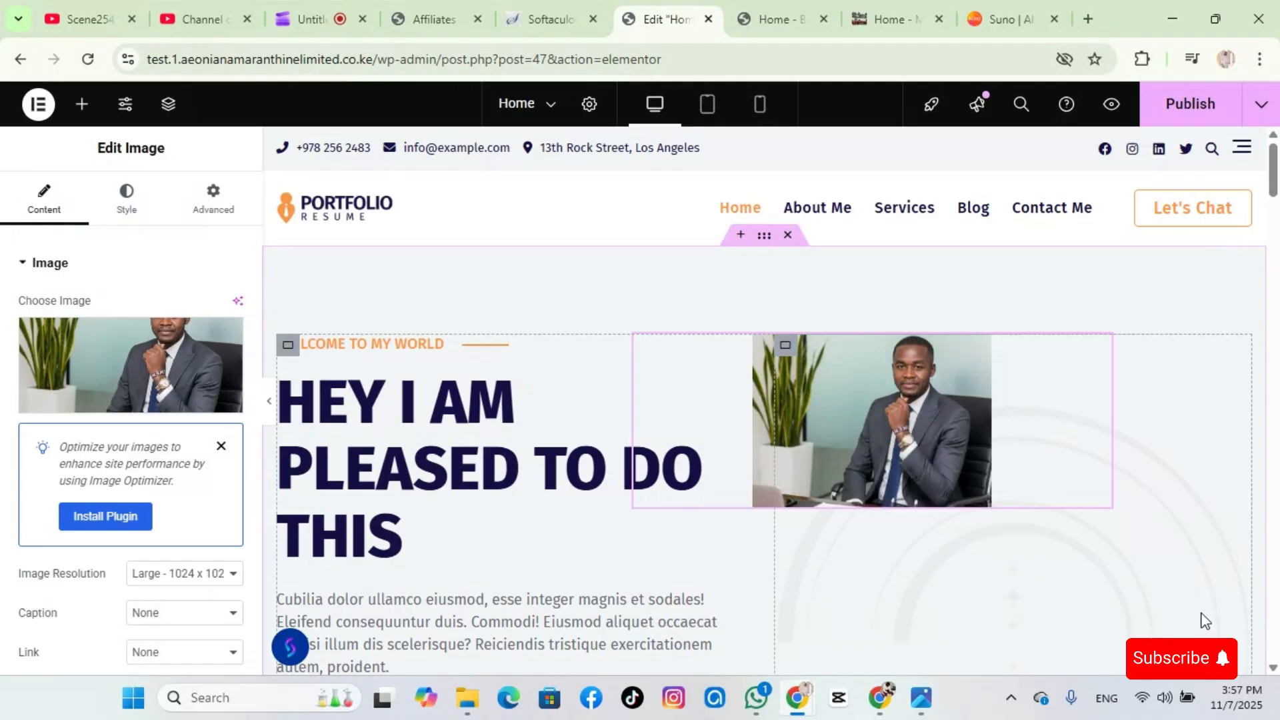
Examine how the new hero image sits in the banner and above the feature boxes and services section
scroll(1093, 520, down, 3)
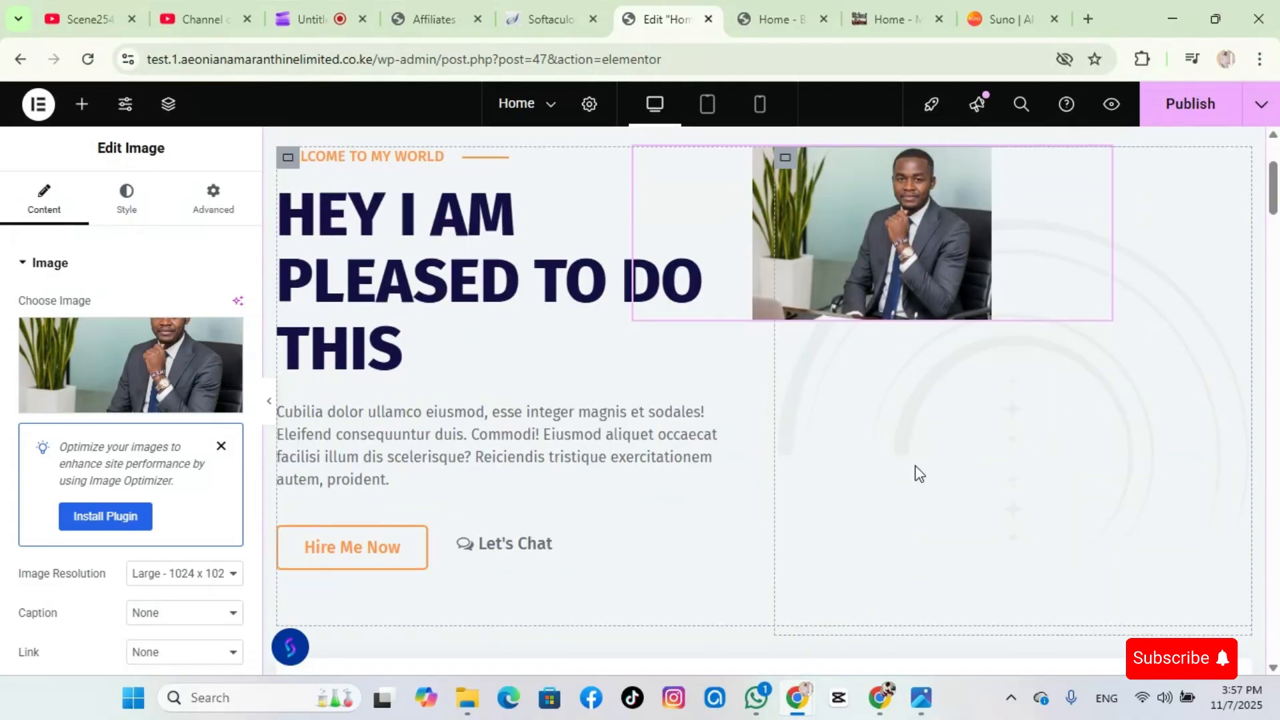
scroll(950, 449, down, 3)
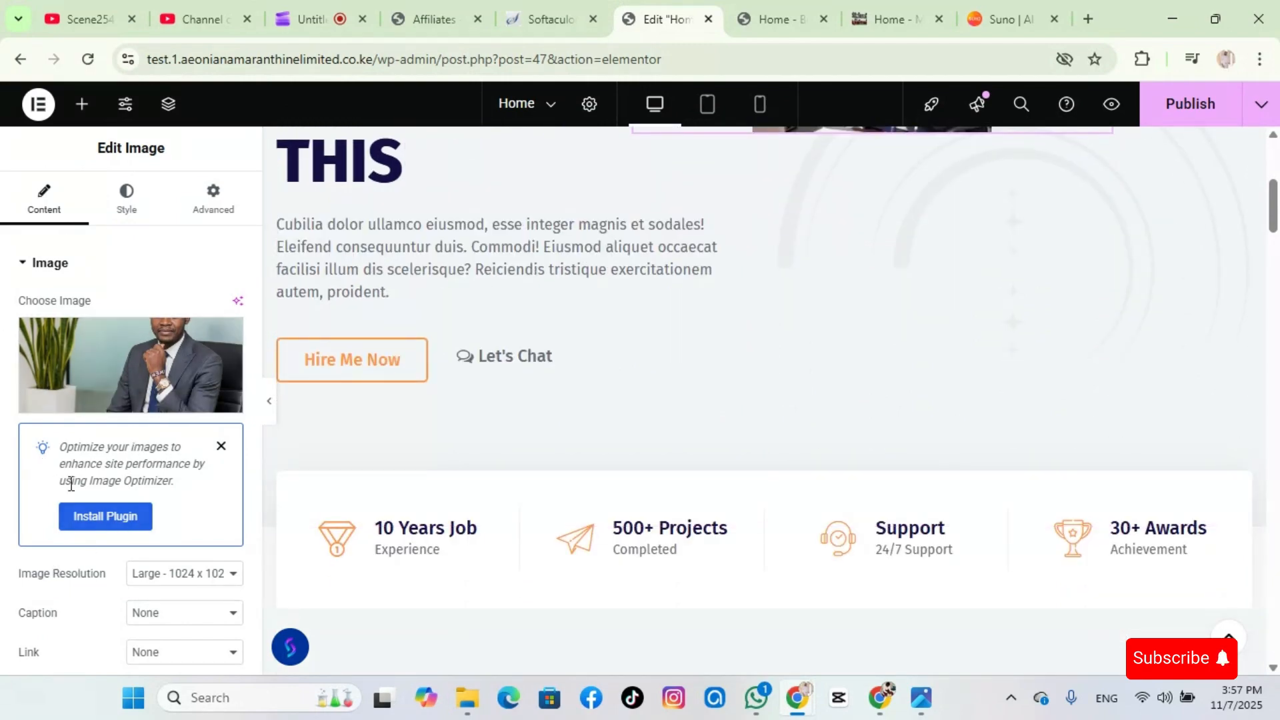
scroll(795, 480, down, 3)
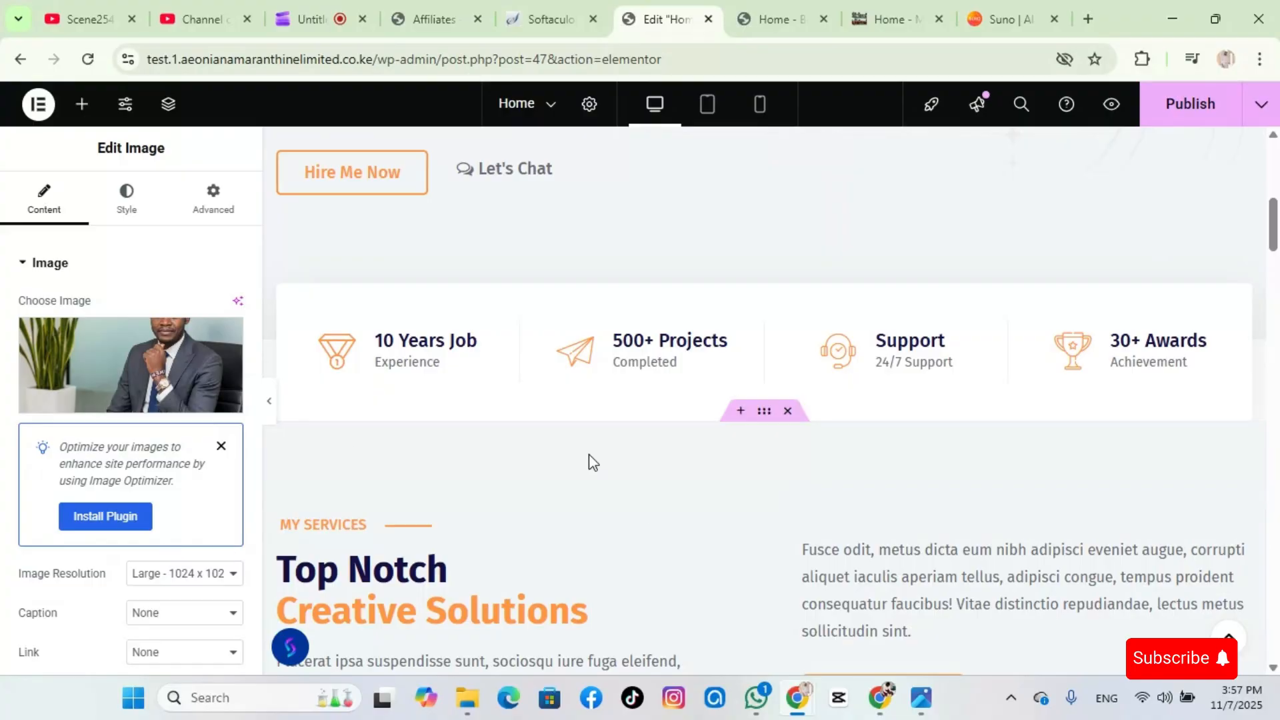
scroll(652, 498, down, 4)
scroll(653, 487, up, 7)
scroll(652, 487, up, 5)
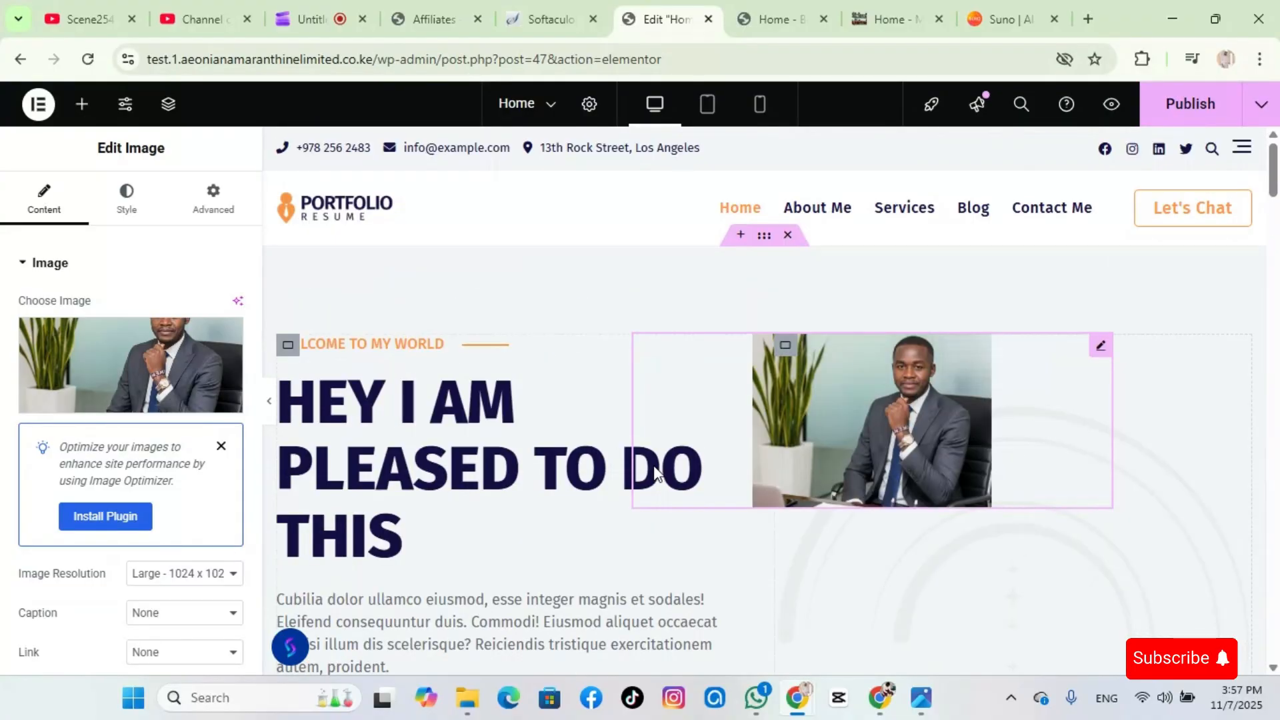
scroll(979, 385, down, 1)
scroll(979, 386, up, 1)
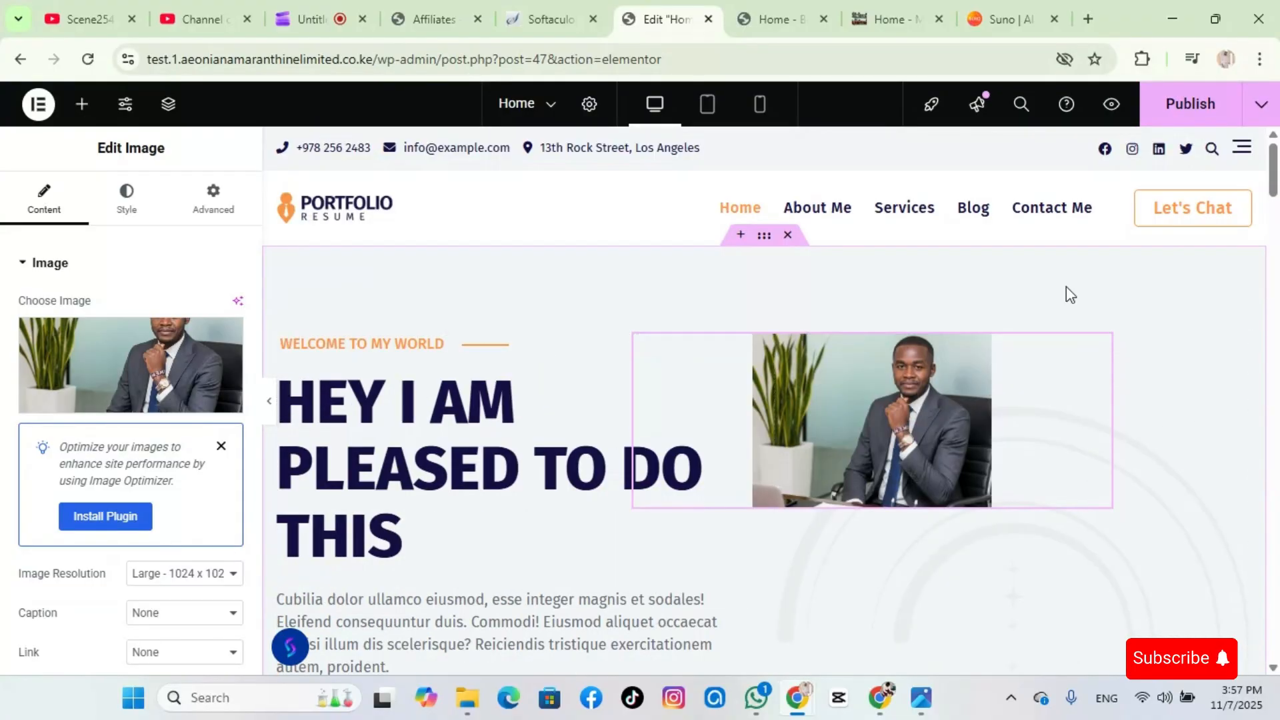
Publish the Home page changes and check them on the reloaded live site, from the hero banner down through the resume section
click(1192, 114)
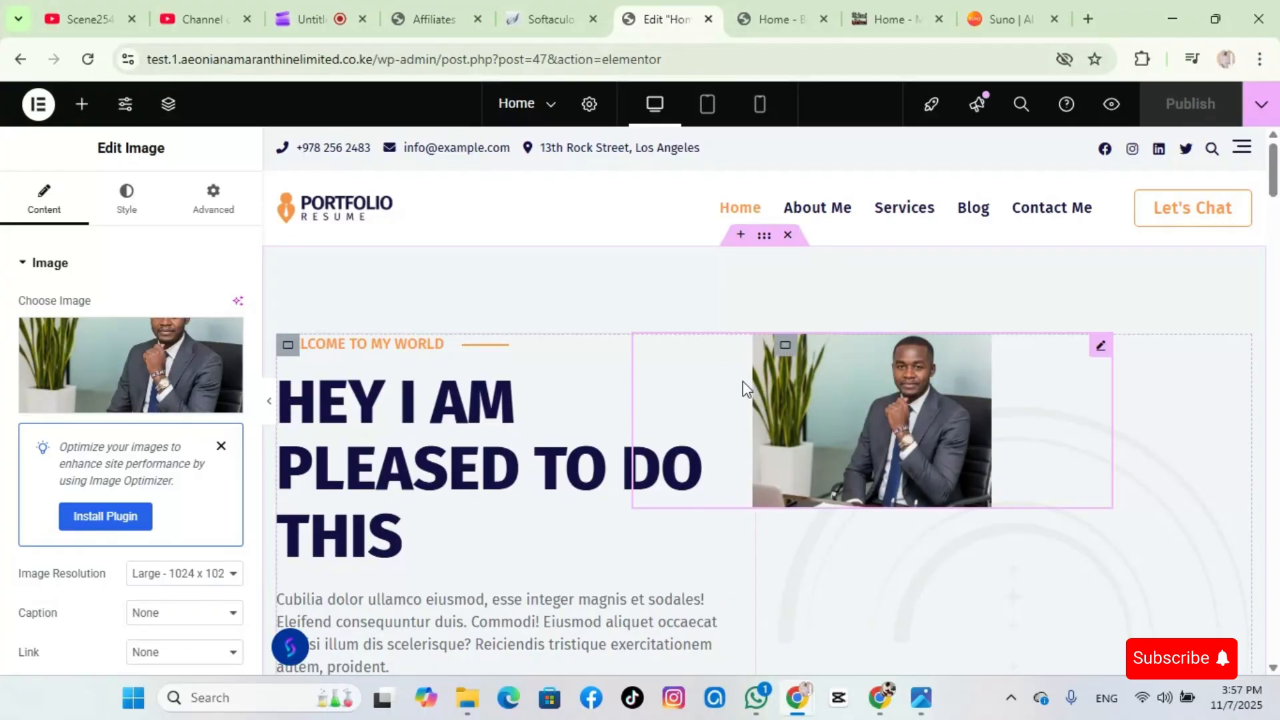
click(778, 3)
scroll(551, 574, down, 4)
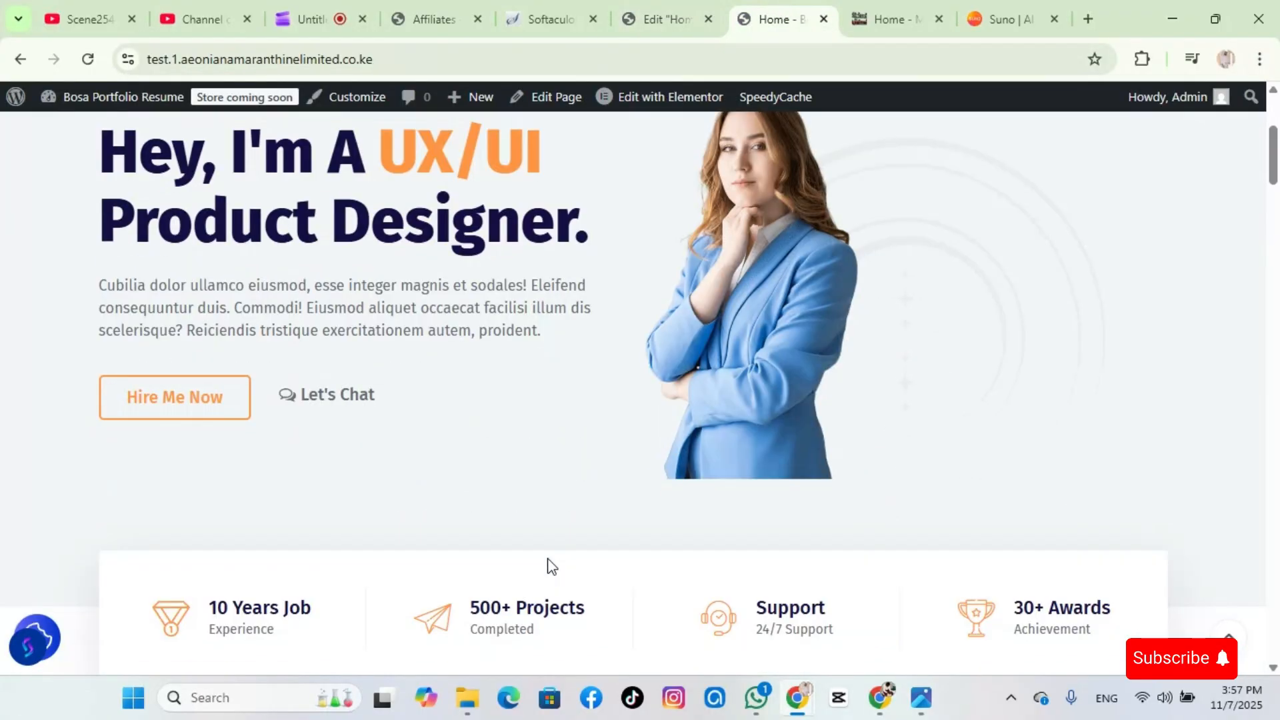
scroll(654, 517, up, 3)
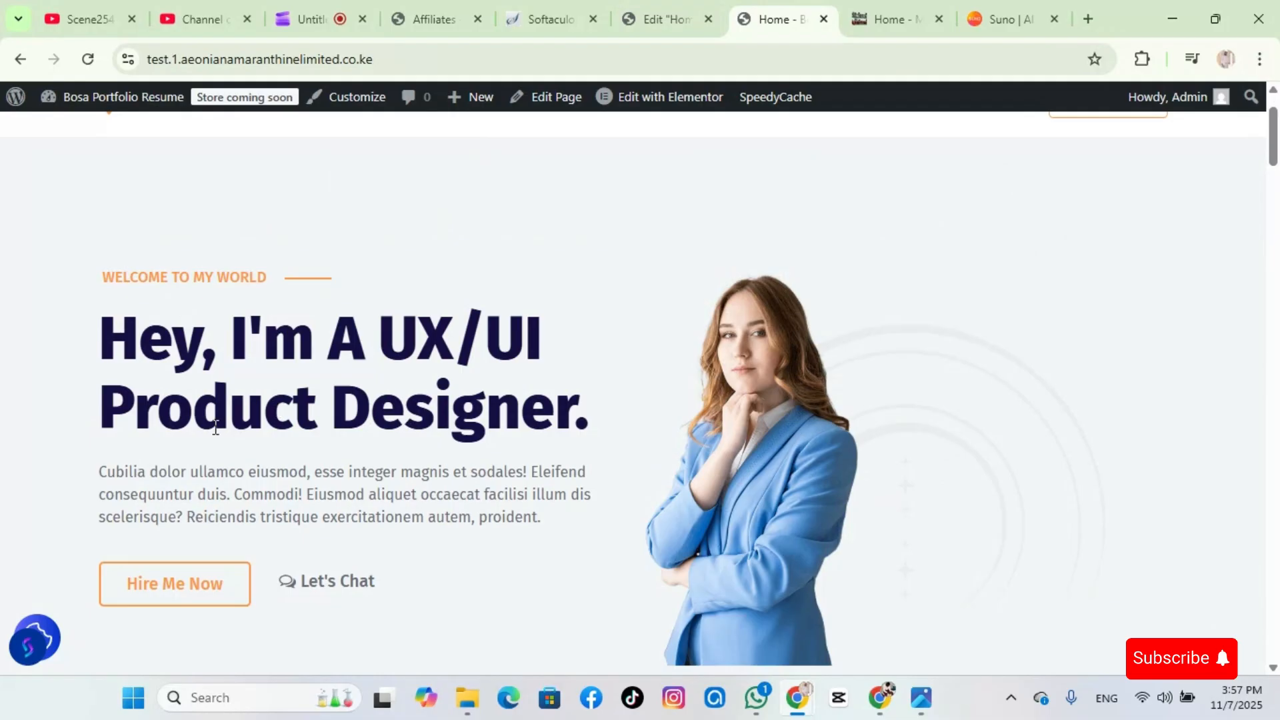
click(91, 60)
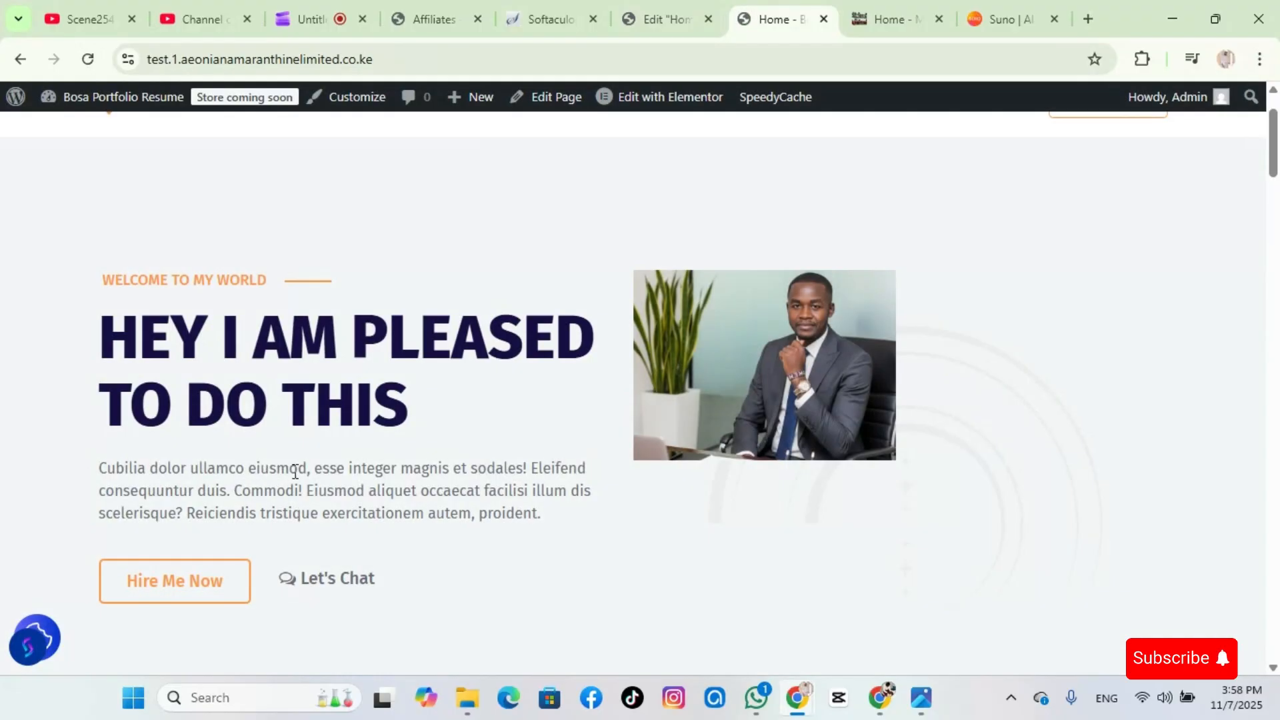
scroll(679, 483, down, 5)
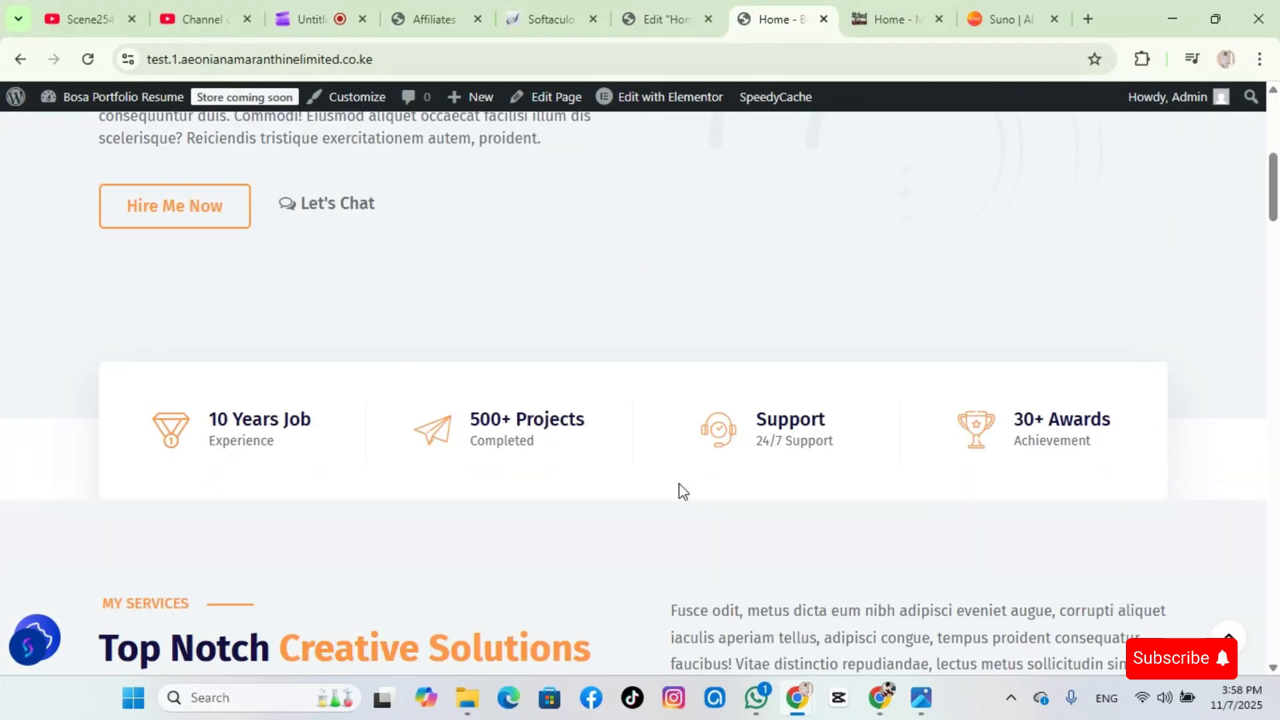
scroll(694, 490, down, 15)
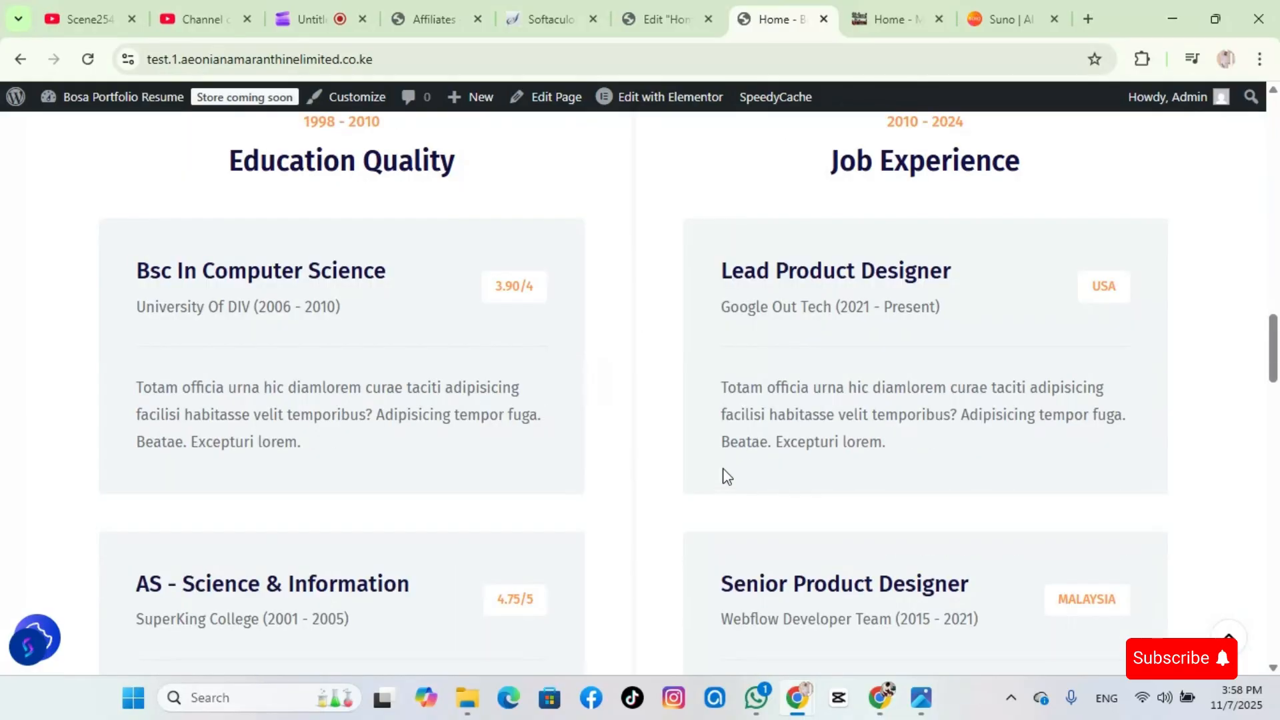
scroll(446, 430, down, 10)
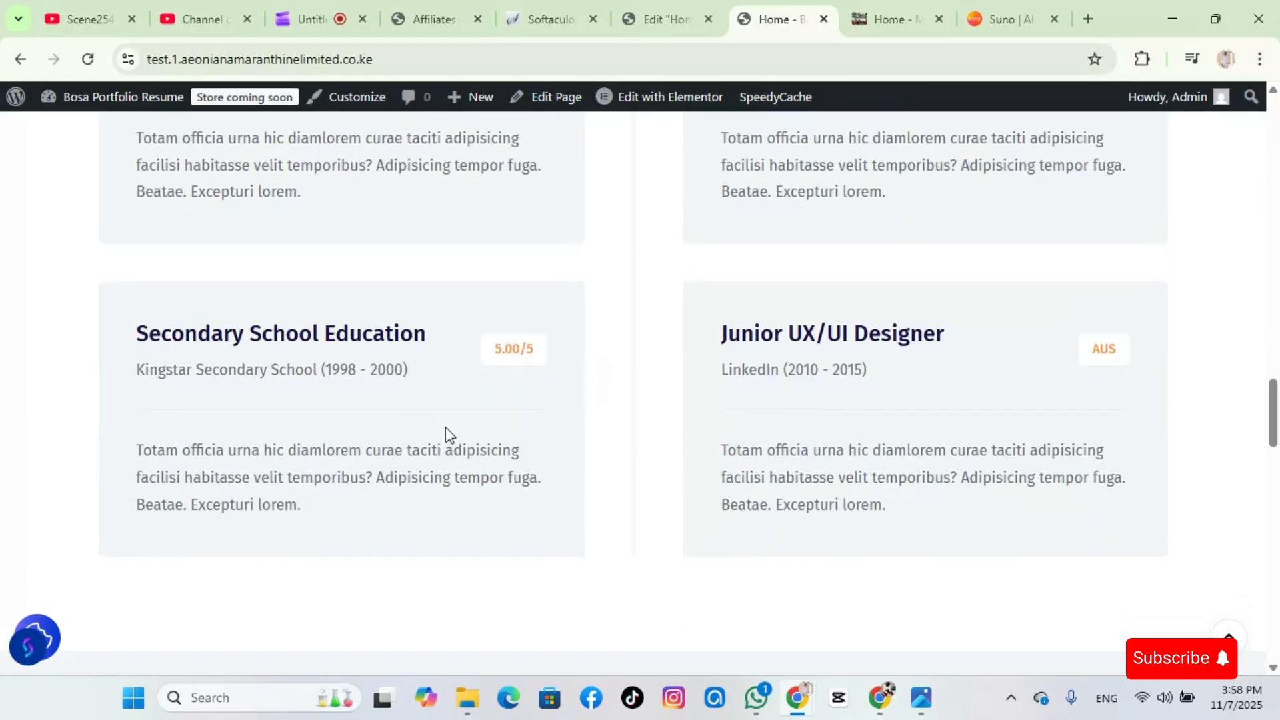
scroll(501, 472, up, 20)
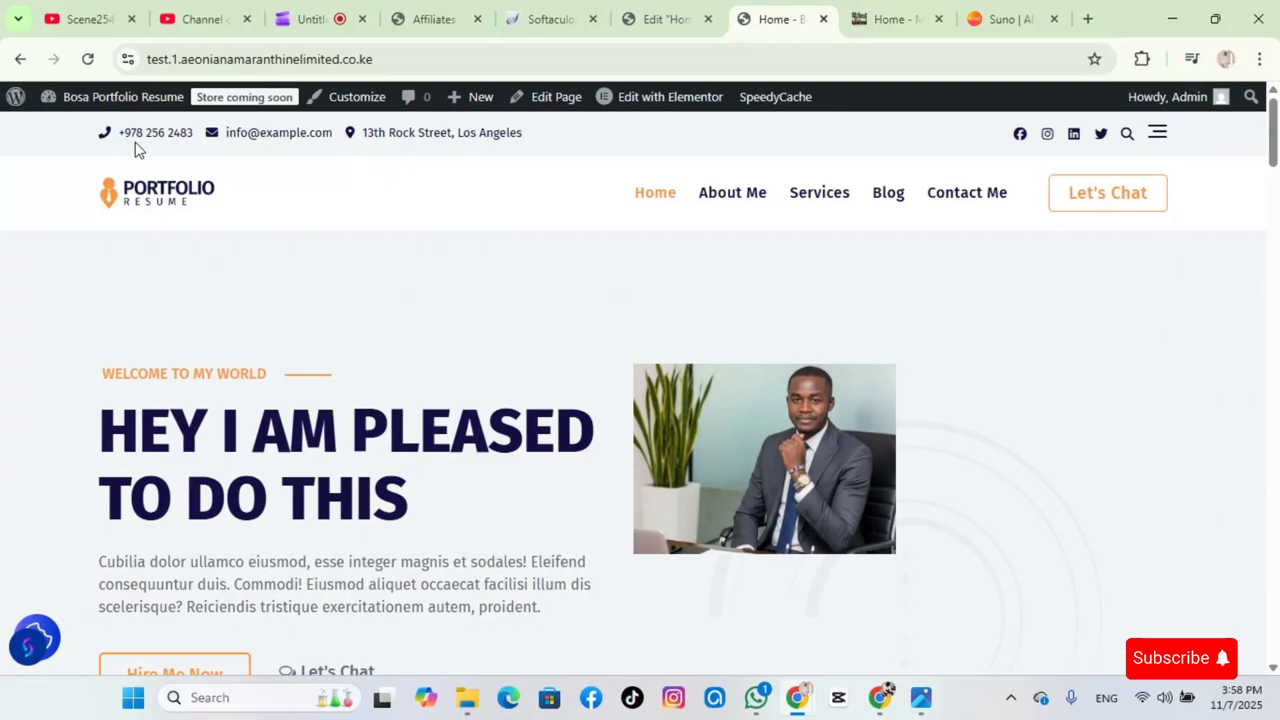
Leave the Elementor editor for the WordPress page editor, and compare the existing personal portfolio site with the live demo site's Home page
click(659, 21)
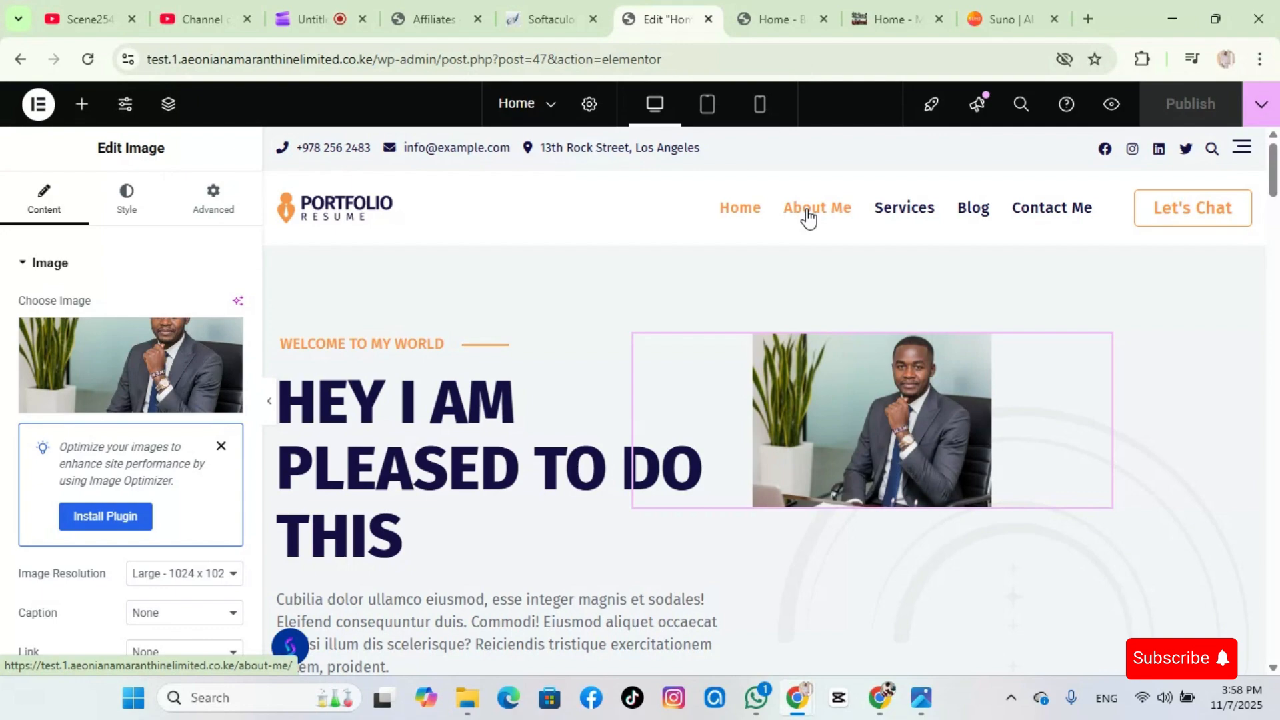
click(20, 59)
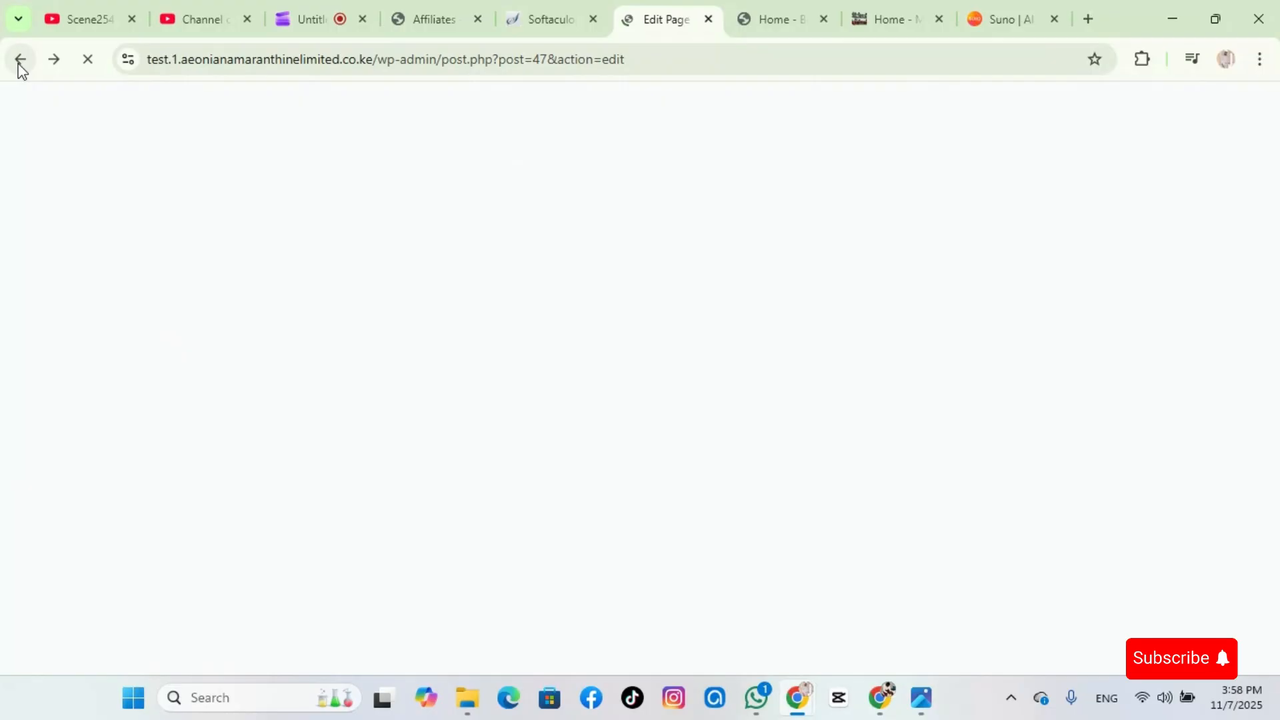
click(889, 20)
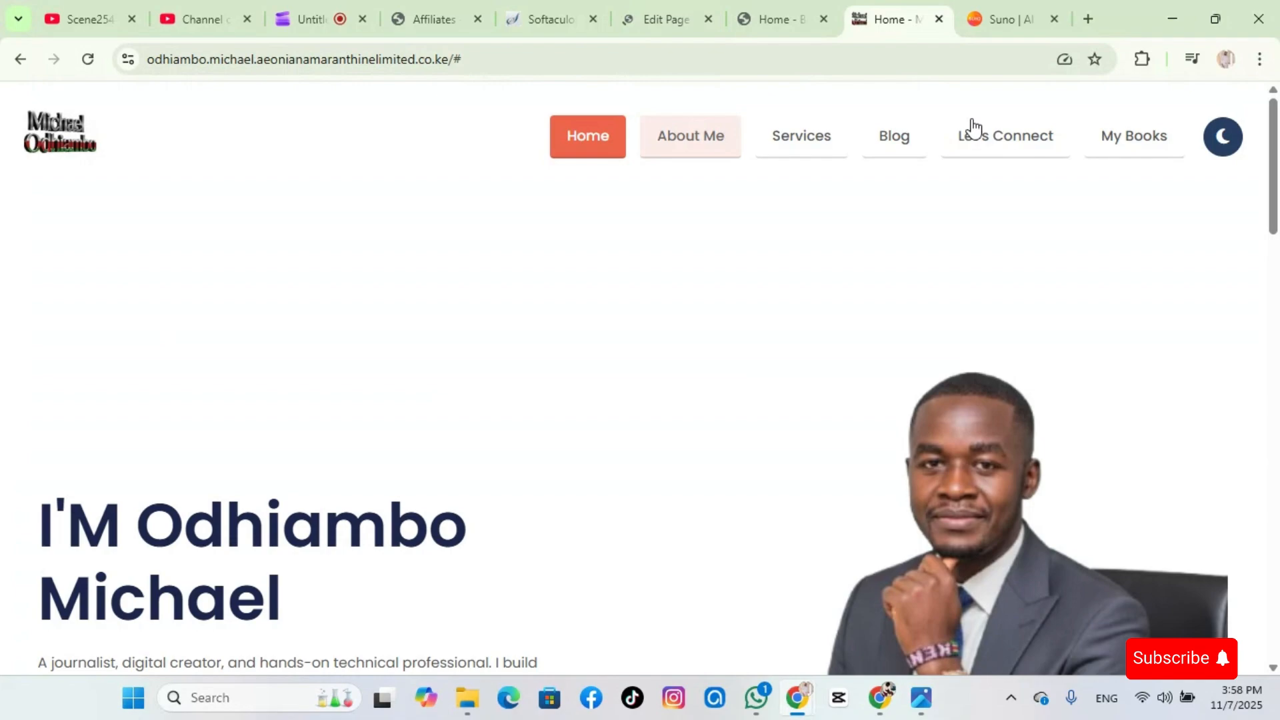
key(ctrl+shift+Tab)
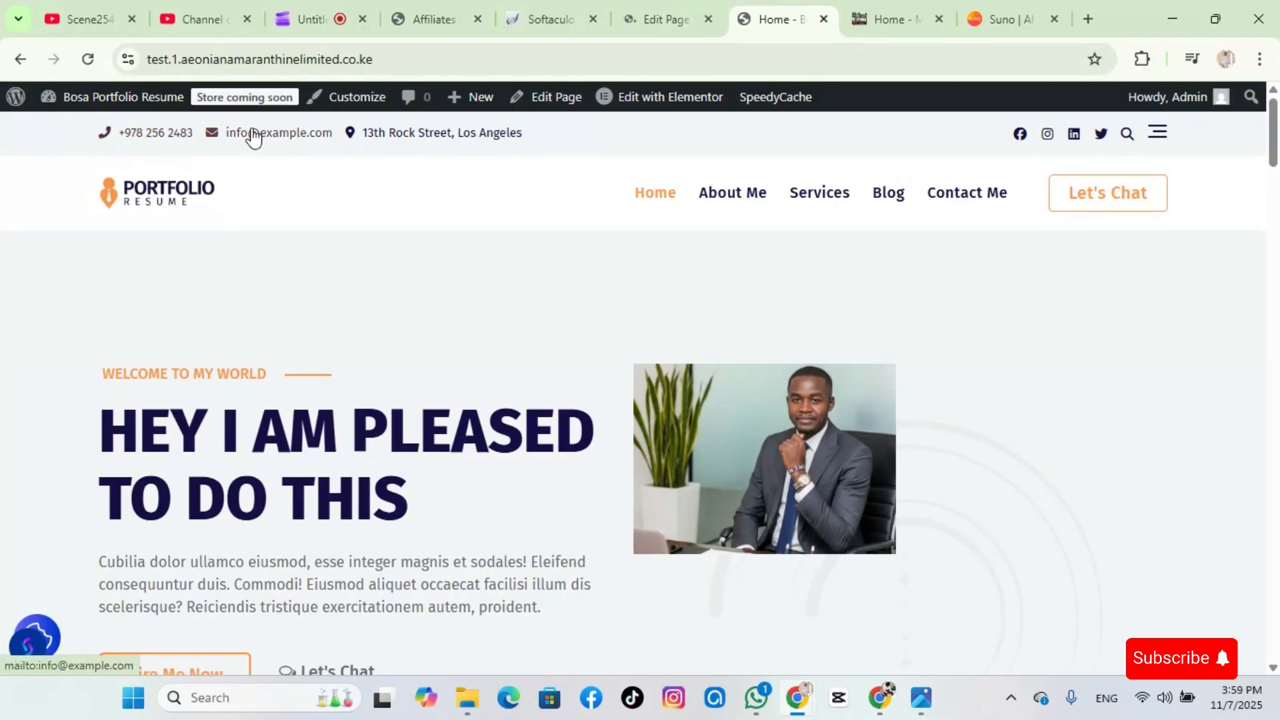
Examine the live Home page from the header down to the footer, then back up through testimonials and resume to the services section
scroll(435, 322, down, 5)
scroll(435, 321, down, 20)
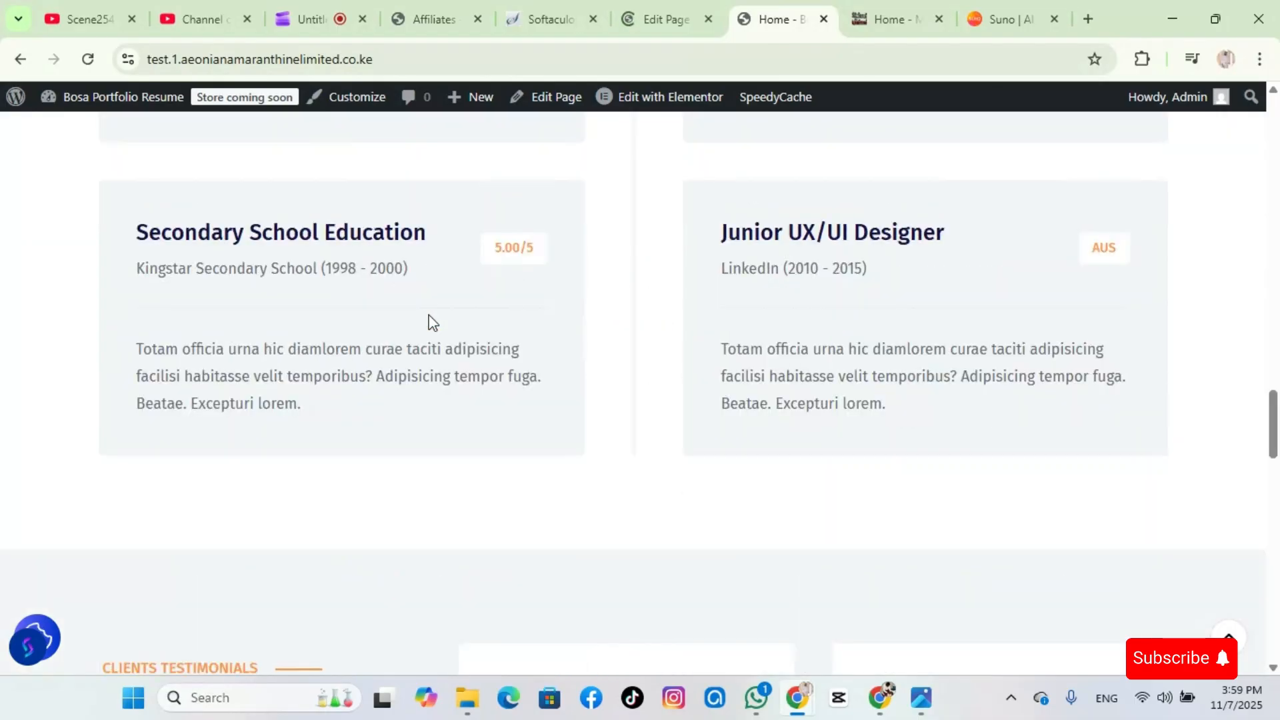
scroll(434, 322, down, 5)
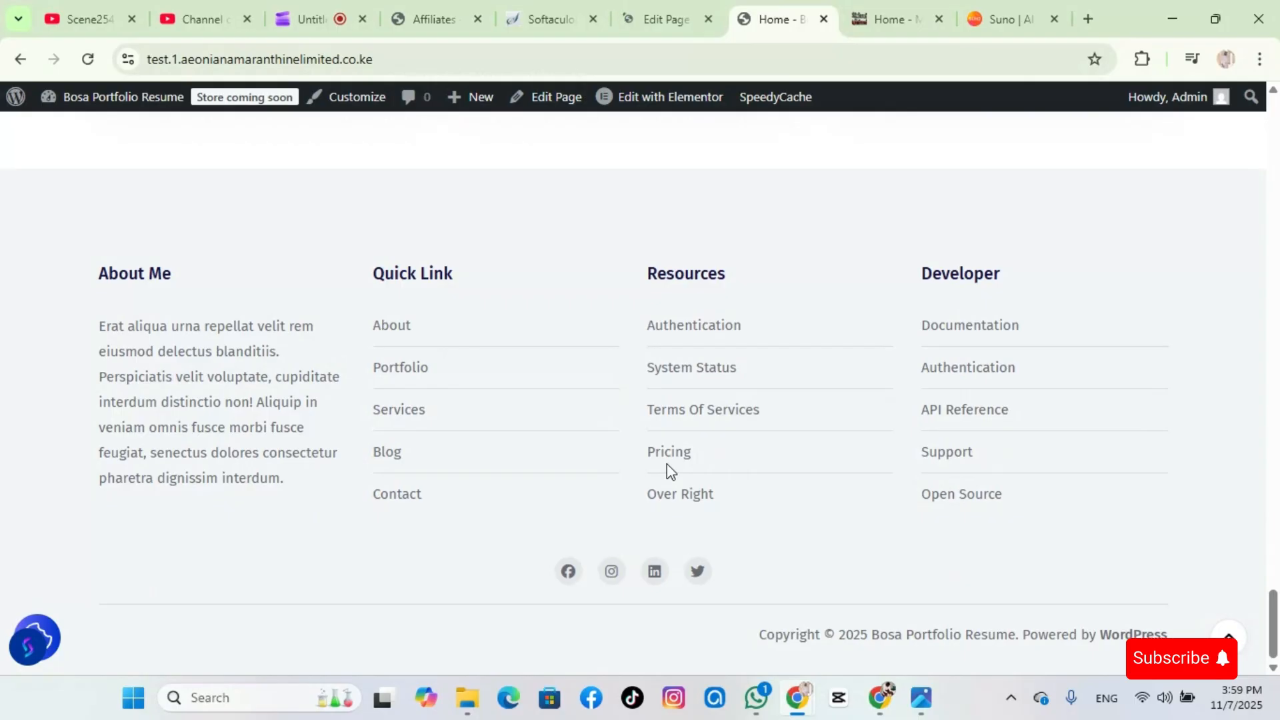
scroll(669, 470, up, 11)
scroll(708, 453, up, 5)
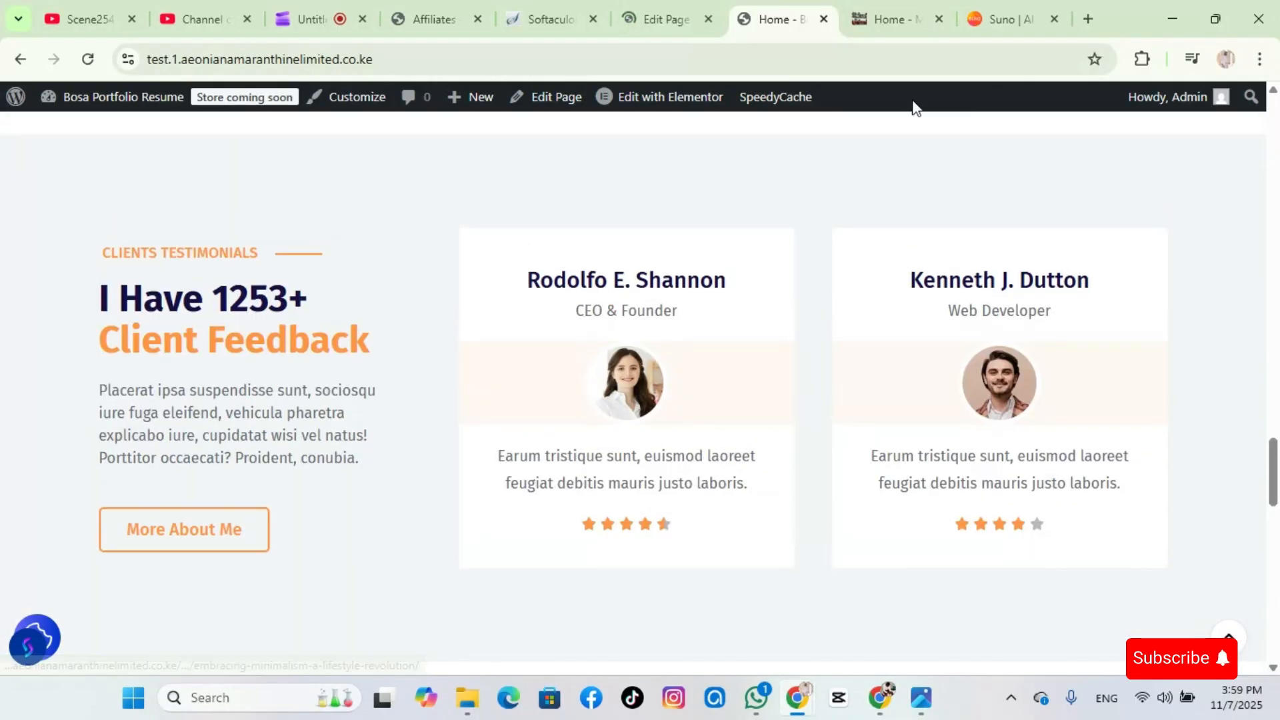
scroll(694, 420, up, 12)
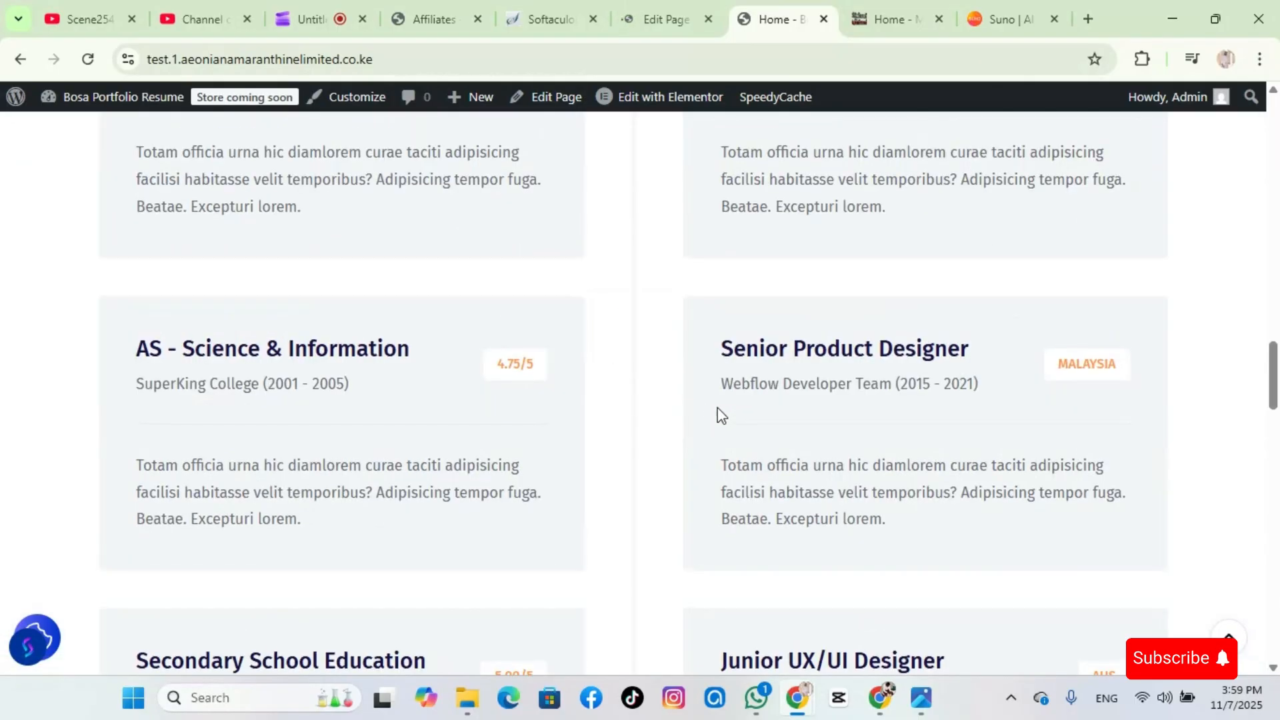
scroll(688, 398, up, 4)
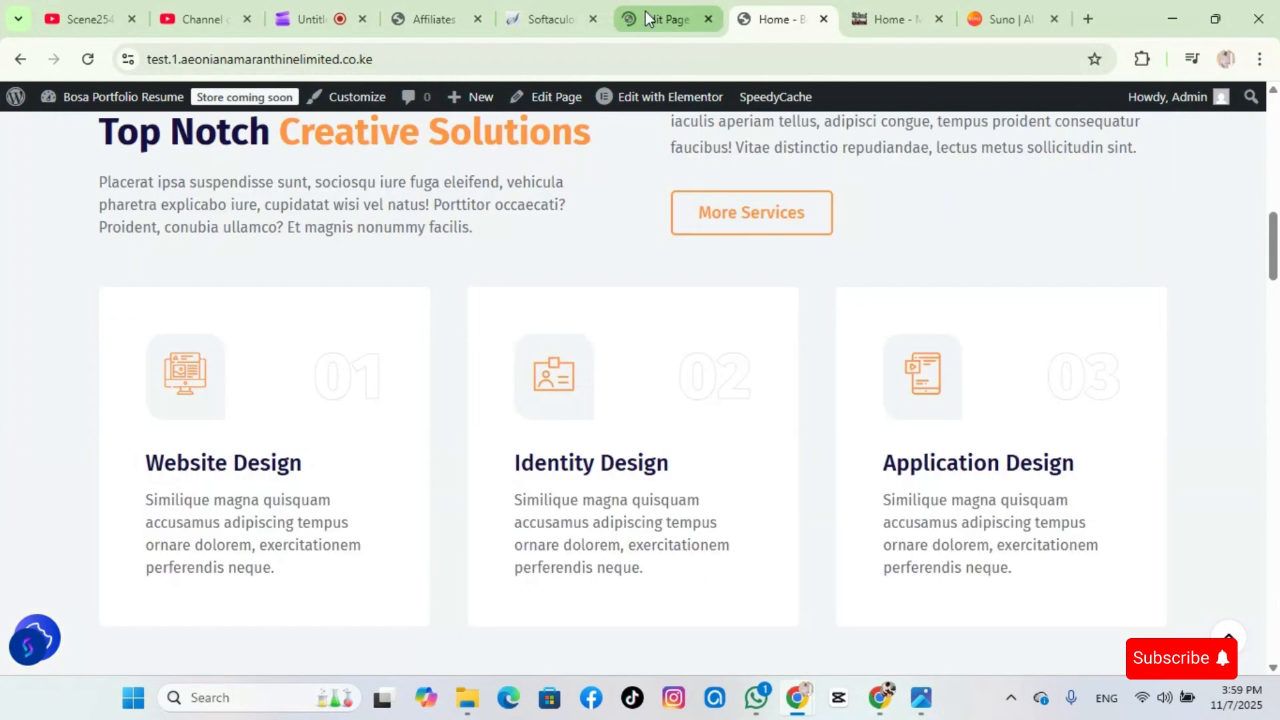
Return from the Home page editor to the WordPress dashboard and open the General settings
click(650, 19)
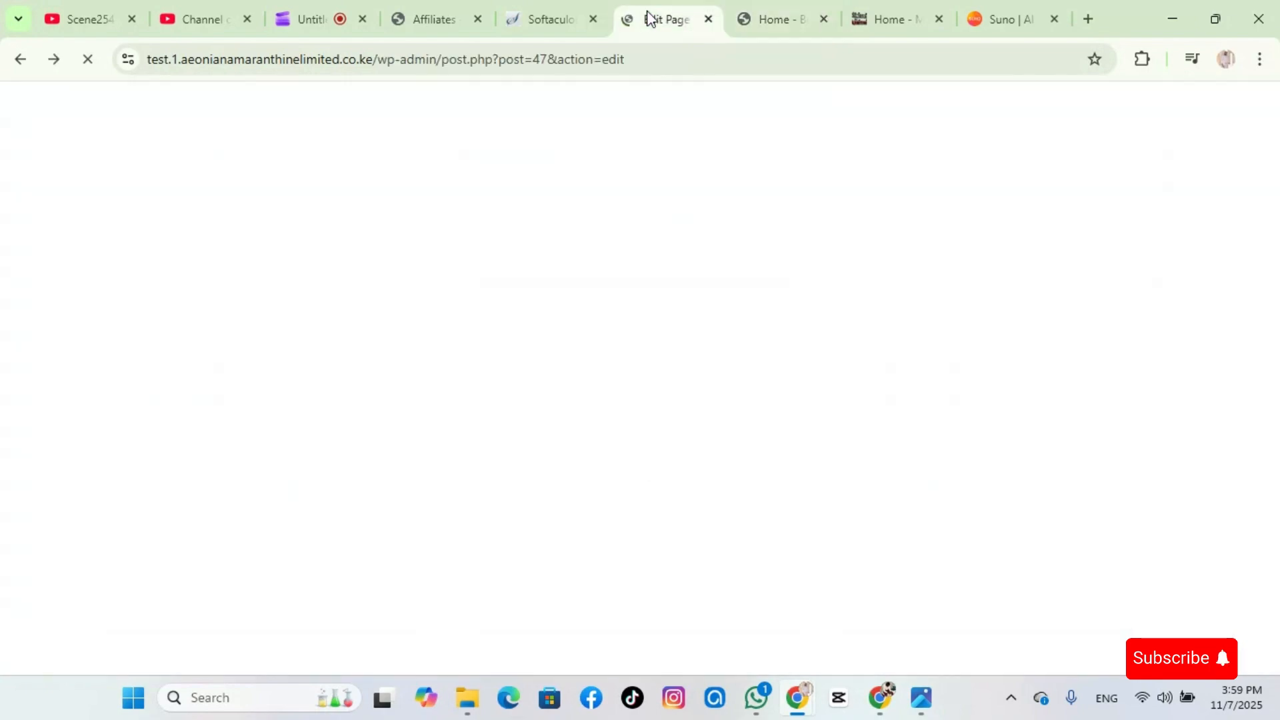
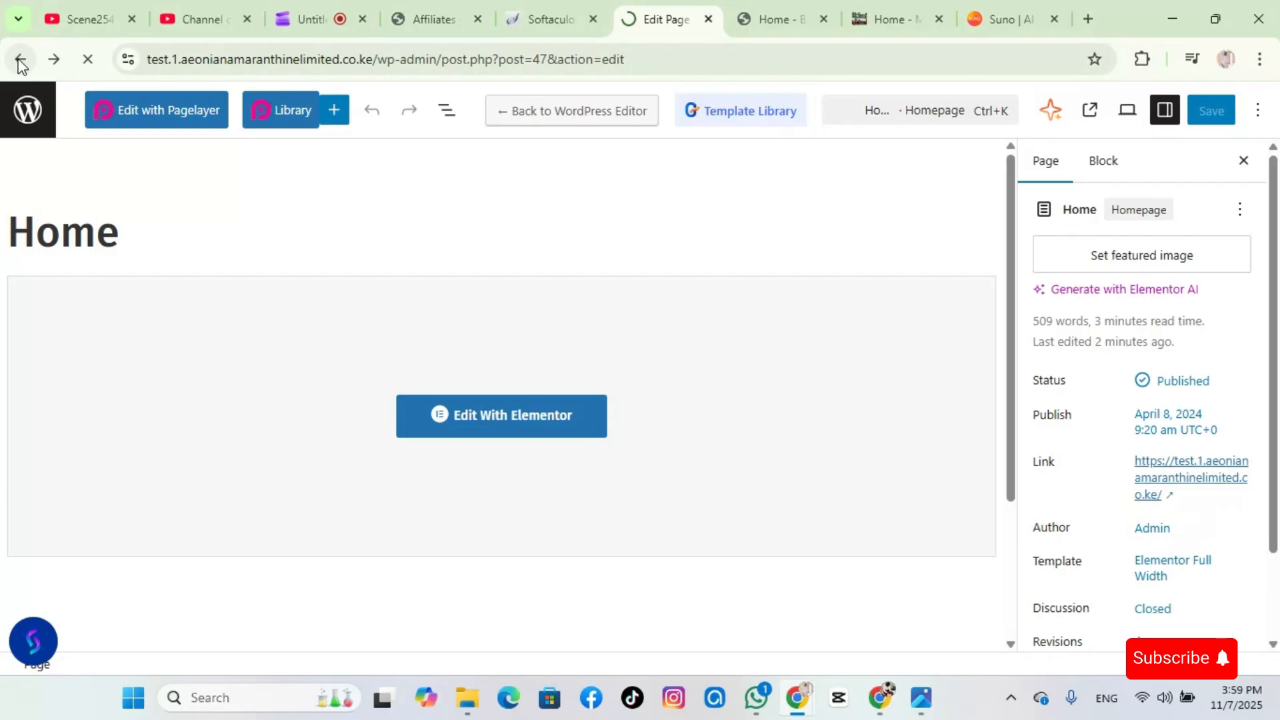
click(20, 61)
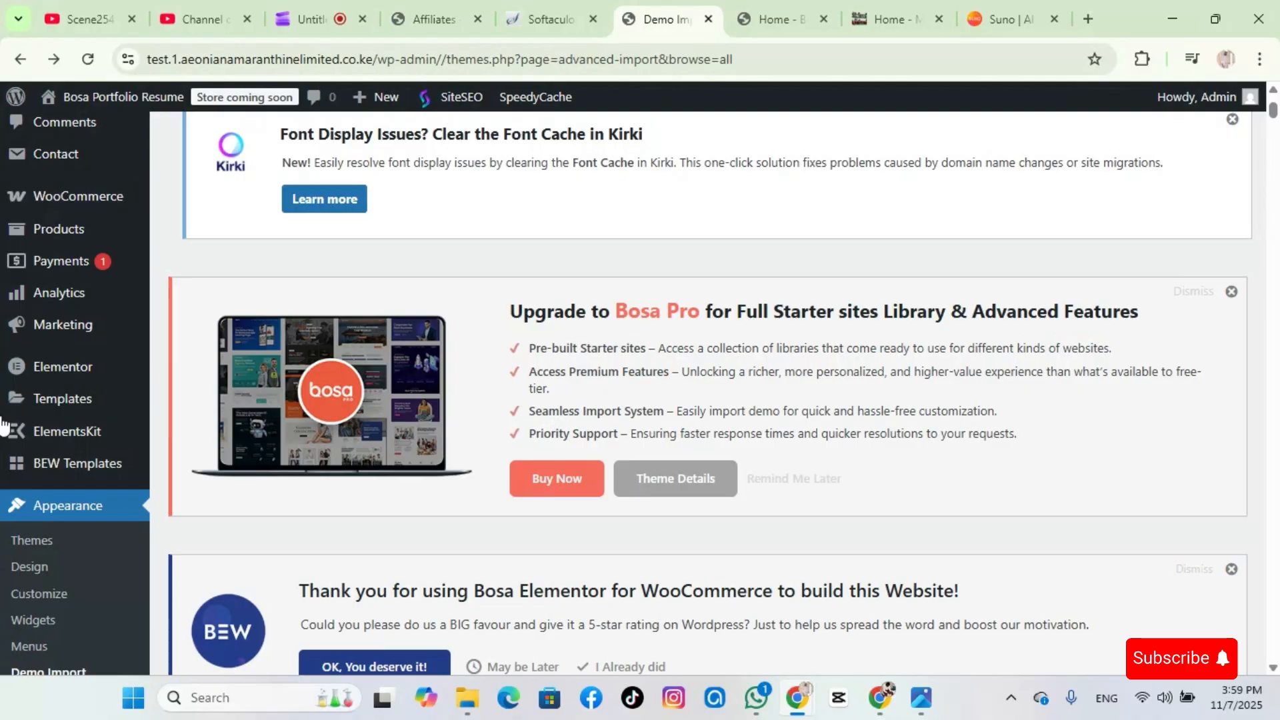
scroll(373, 424, down, 4)
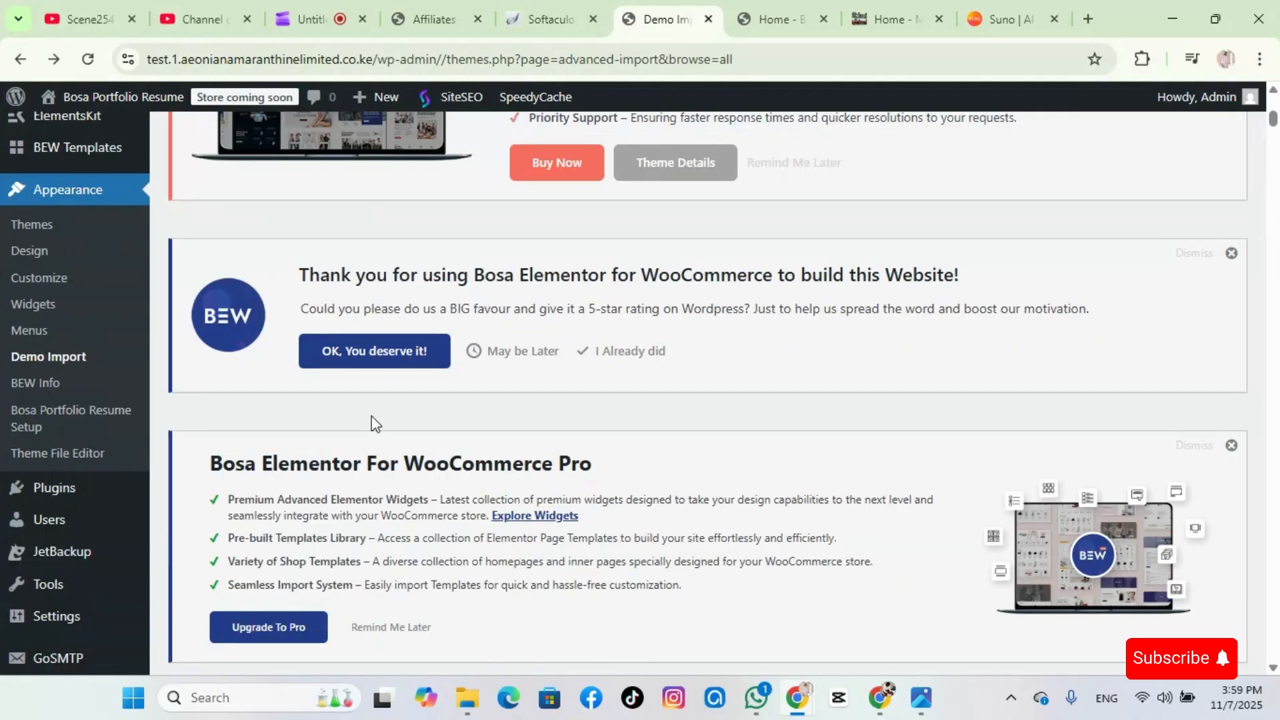
scroll(372, 416, up, 2)
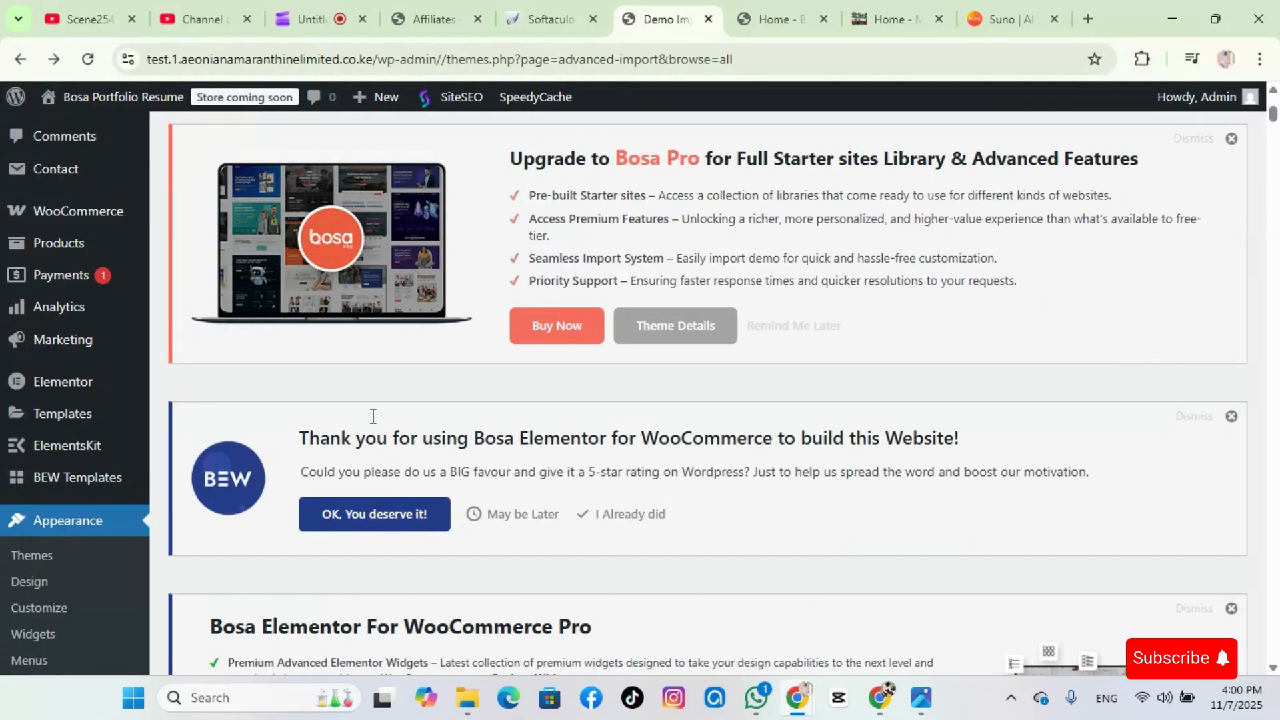
scroll(374, 416, up, 4)
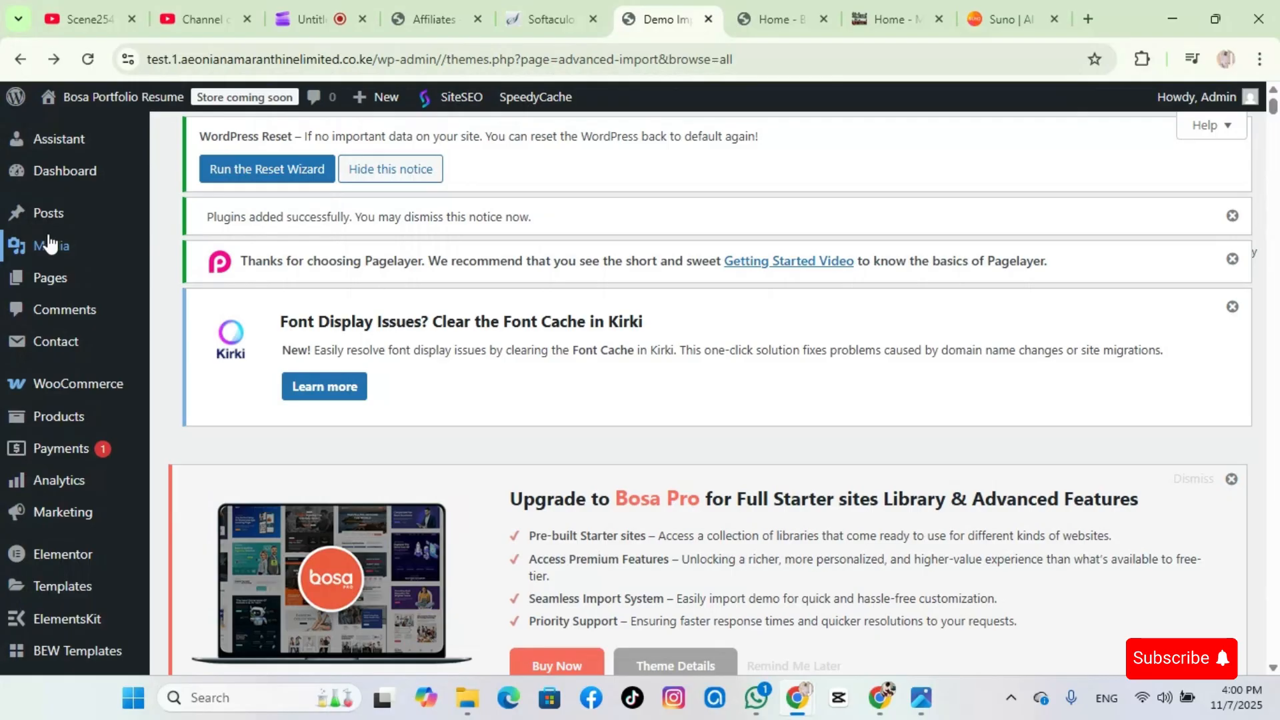
scroll(30, 414, down, 6)
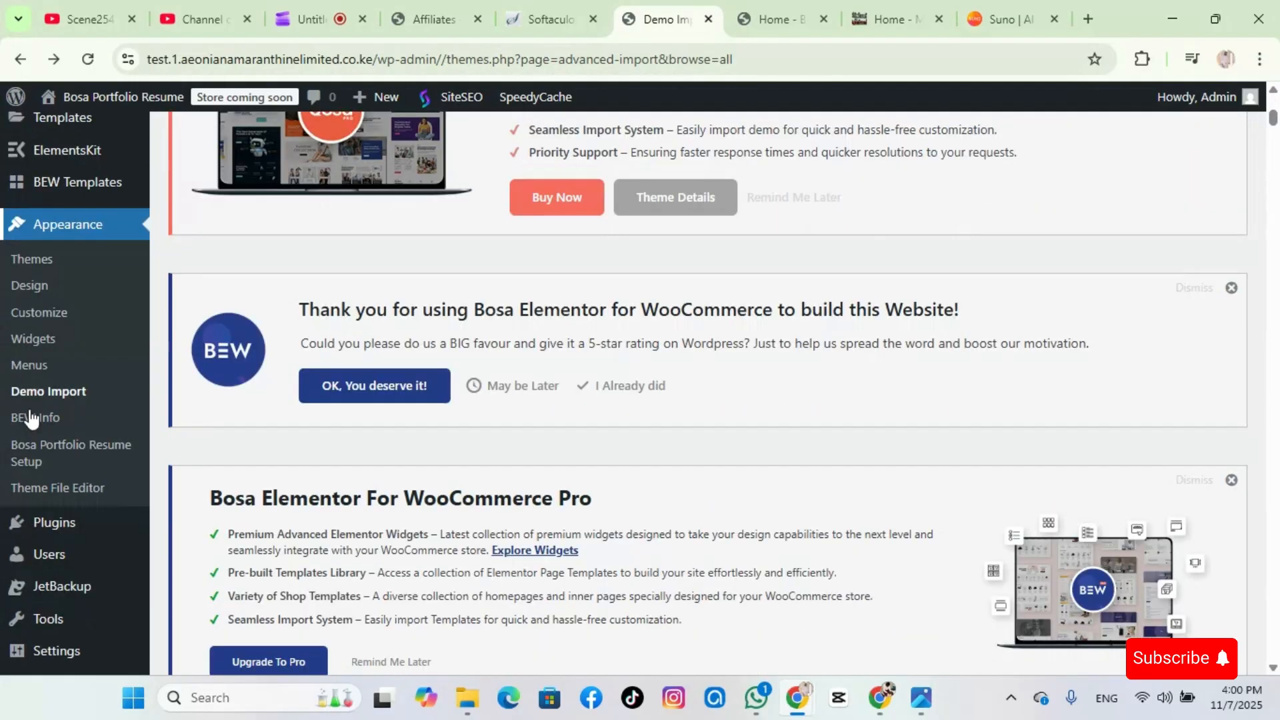
scroll(40, 441, down, 2)
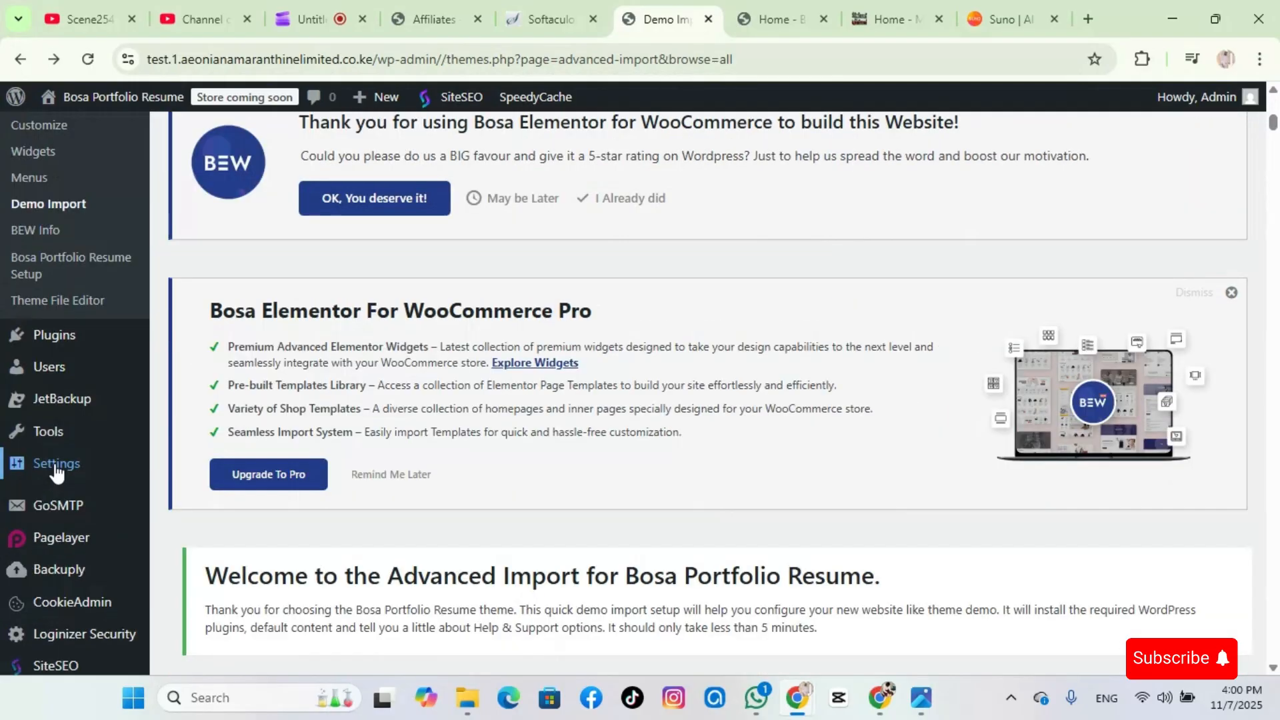
click(54, 465)
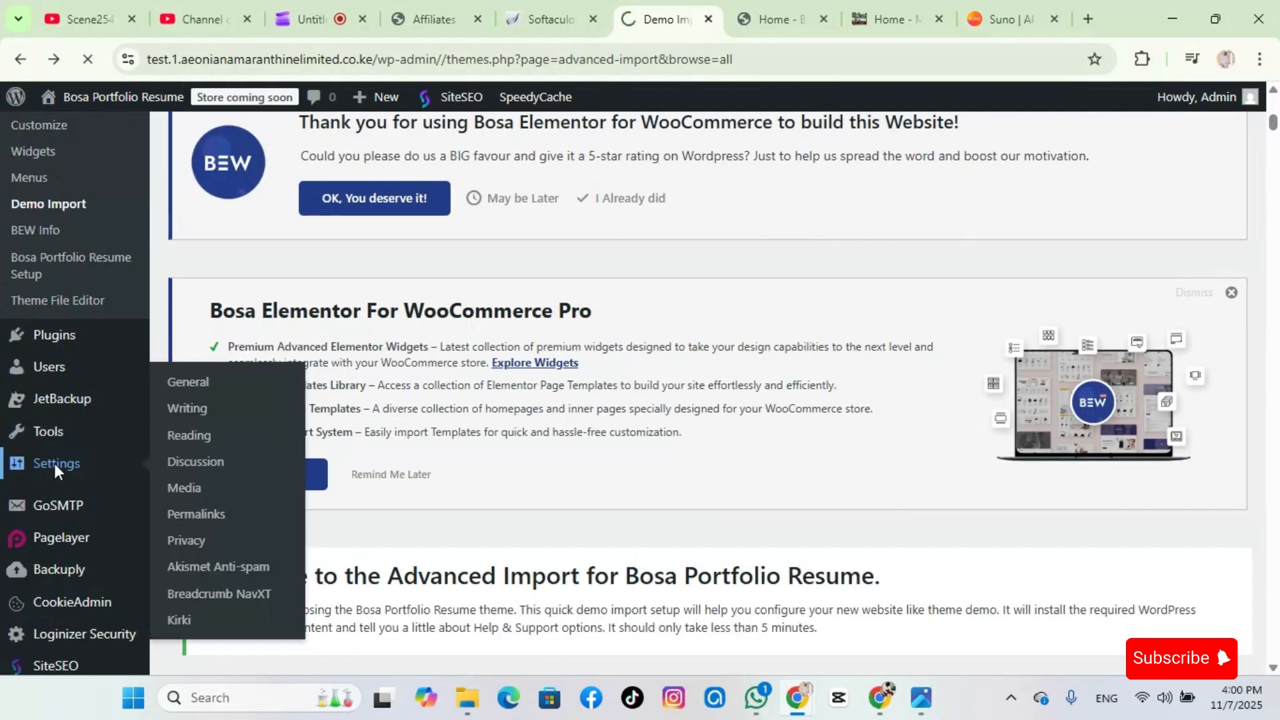
click(190, 384)
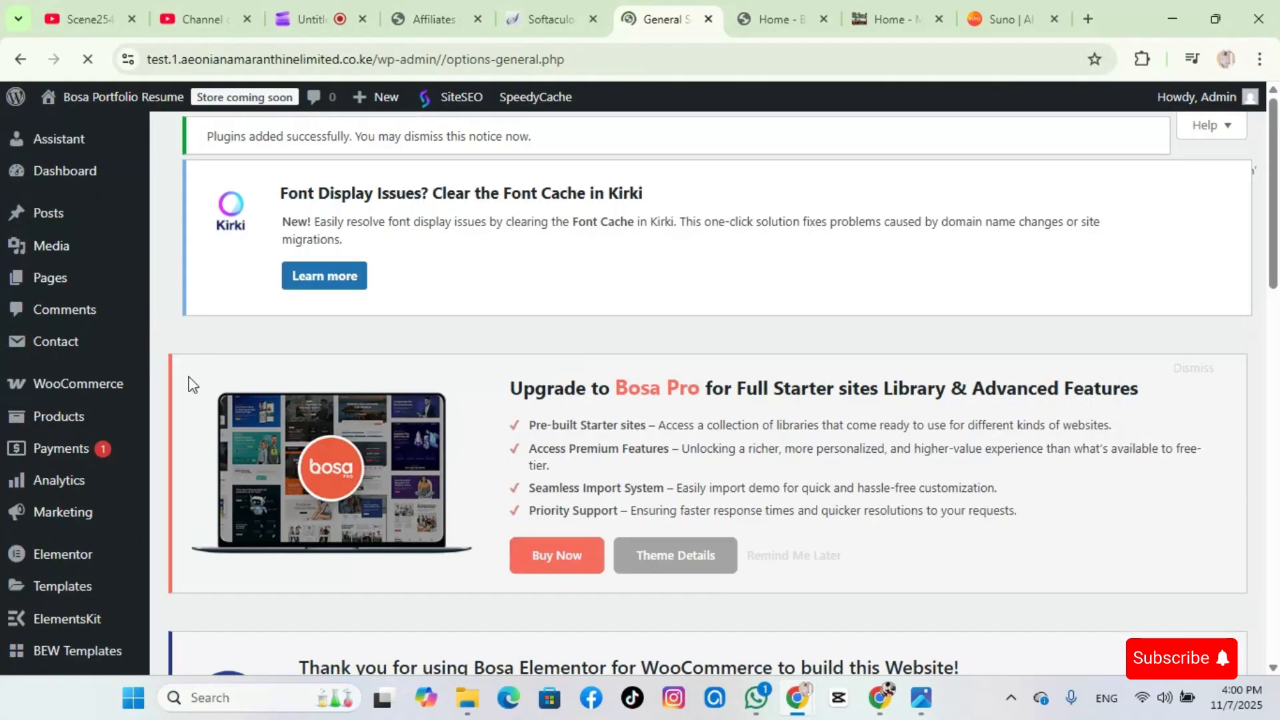
Set the site title to "TEST WEBSITE 1" and the tagline to the suggested "Catch the vibes. Stay in the scene."
scroll(193, 385, down, 12)
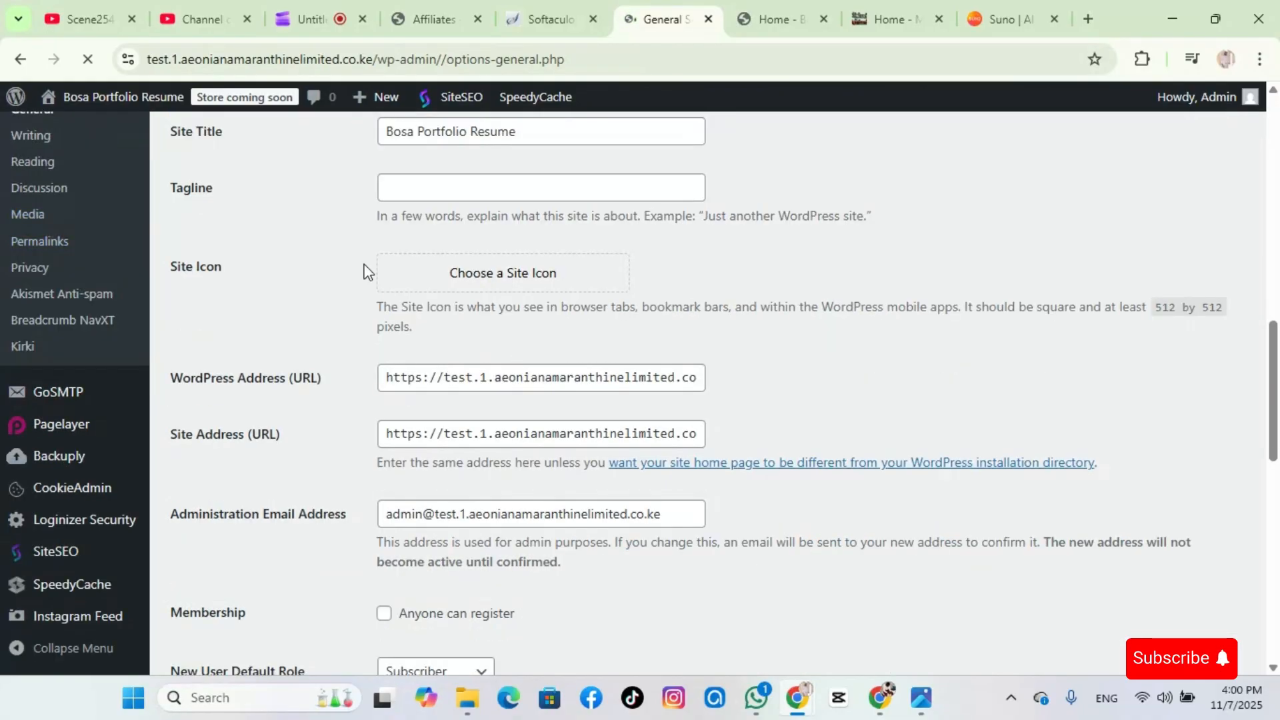
click(517, 324)
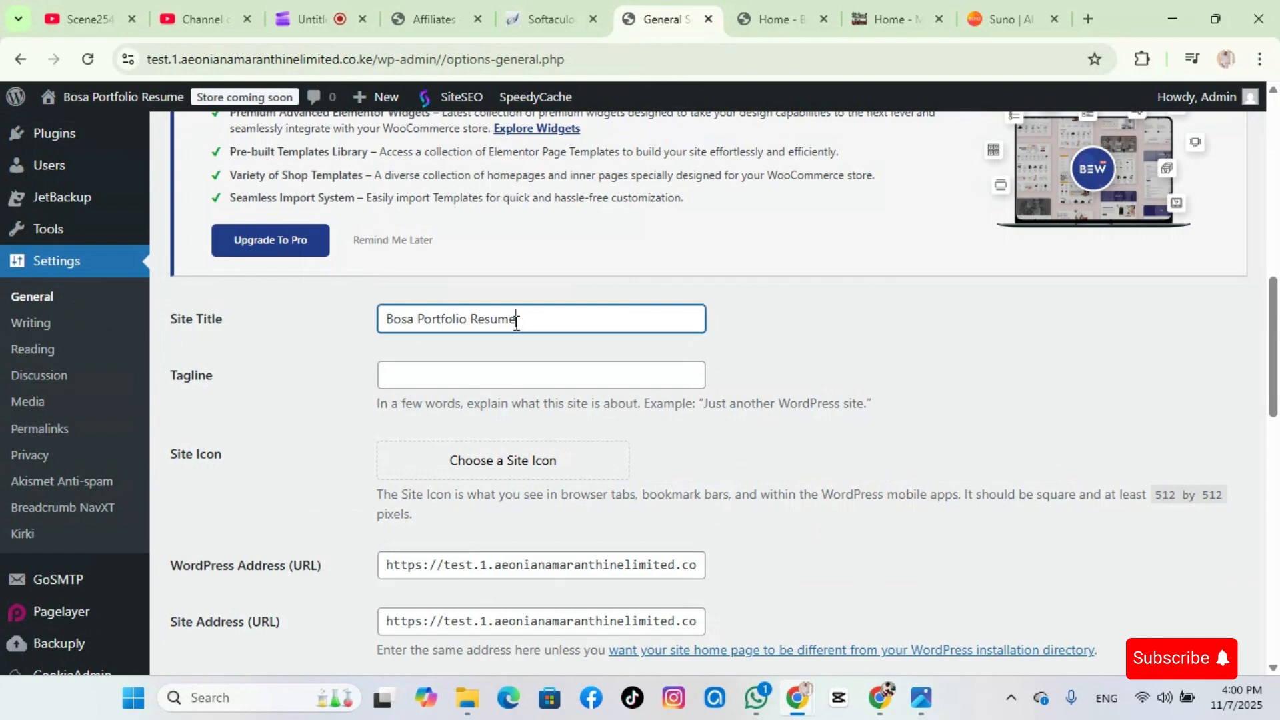
drag(516, 323, 370, 331)
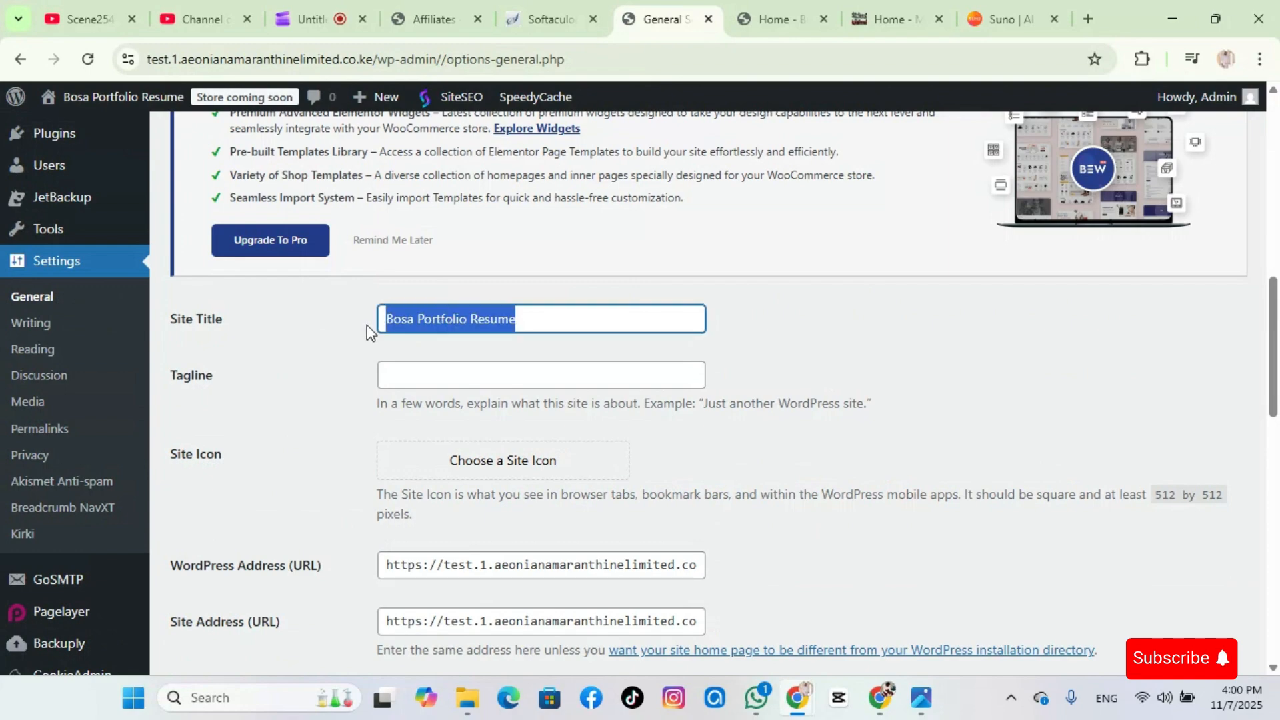
text(TEST )
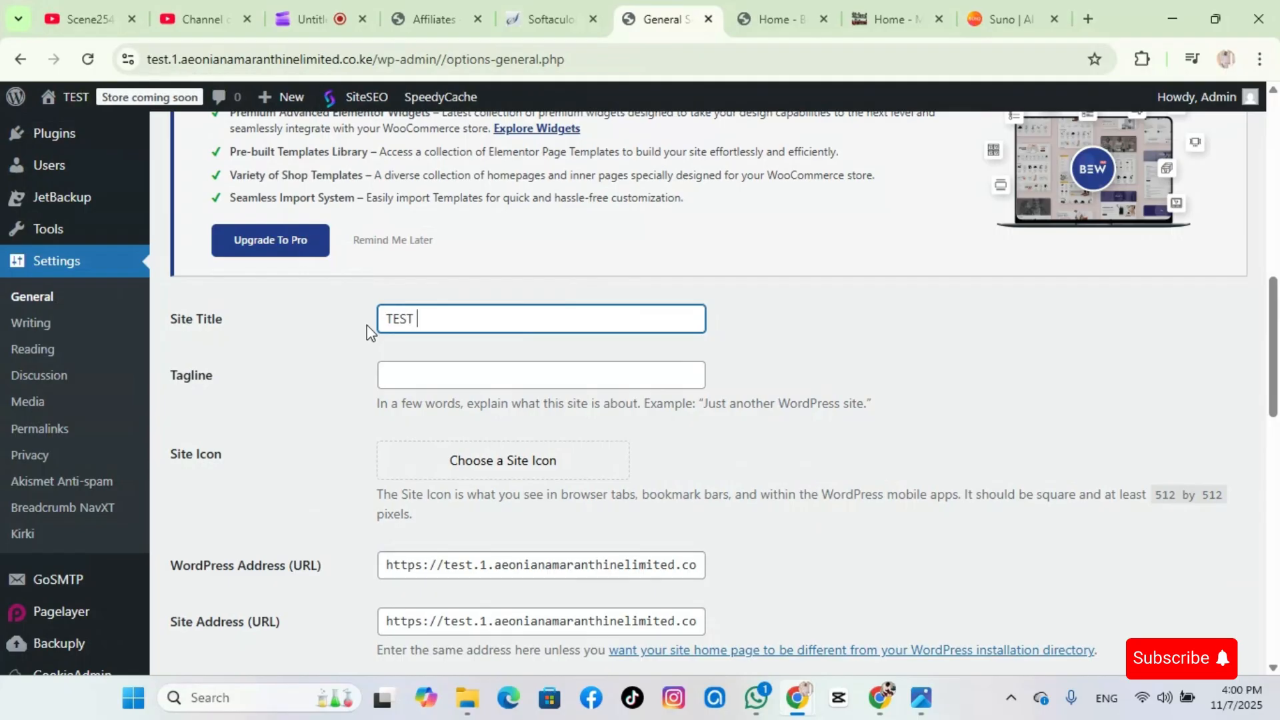
text(WEBSI)
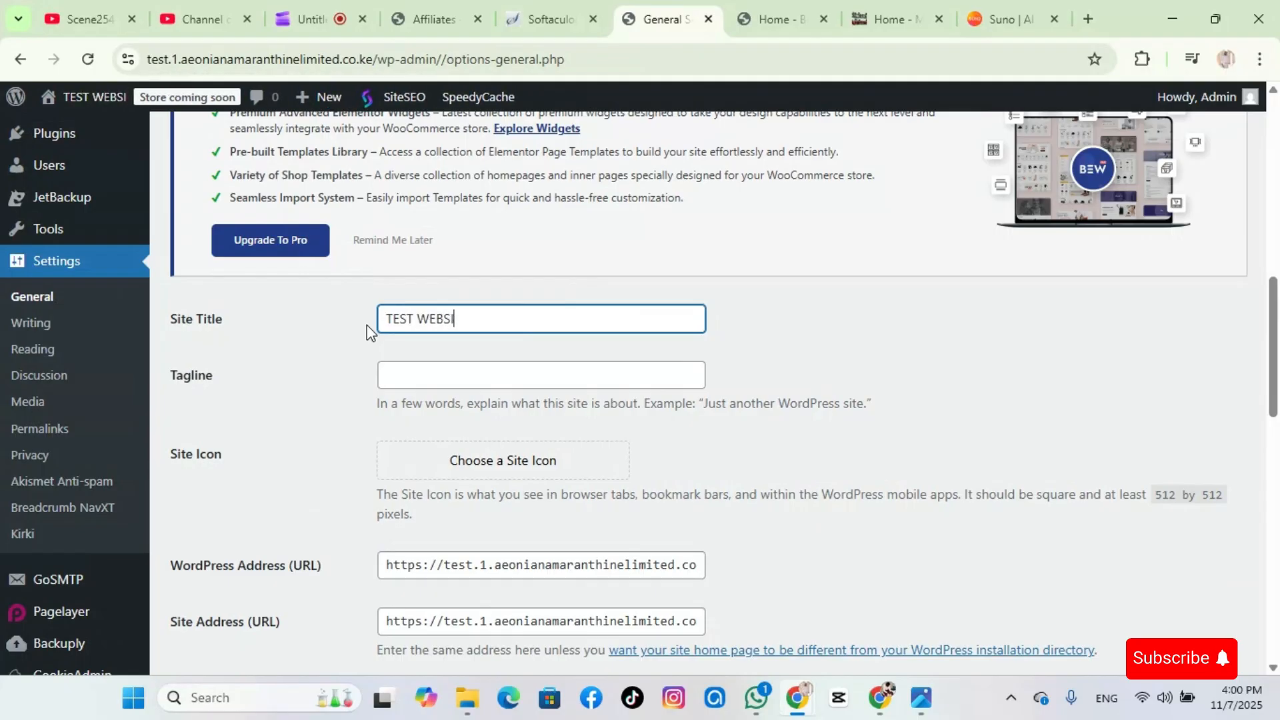
text(TE 1)
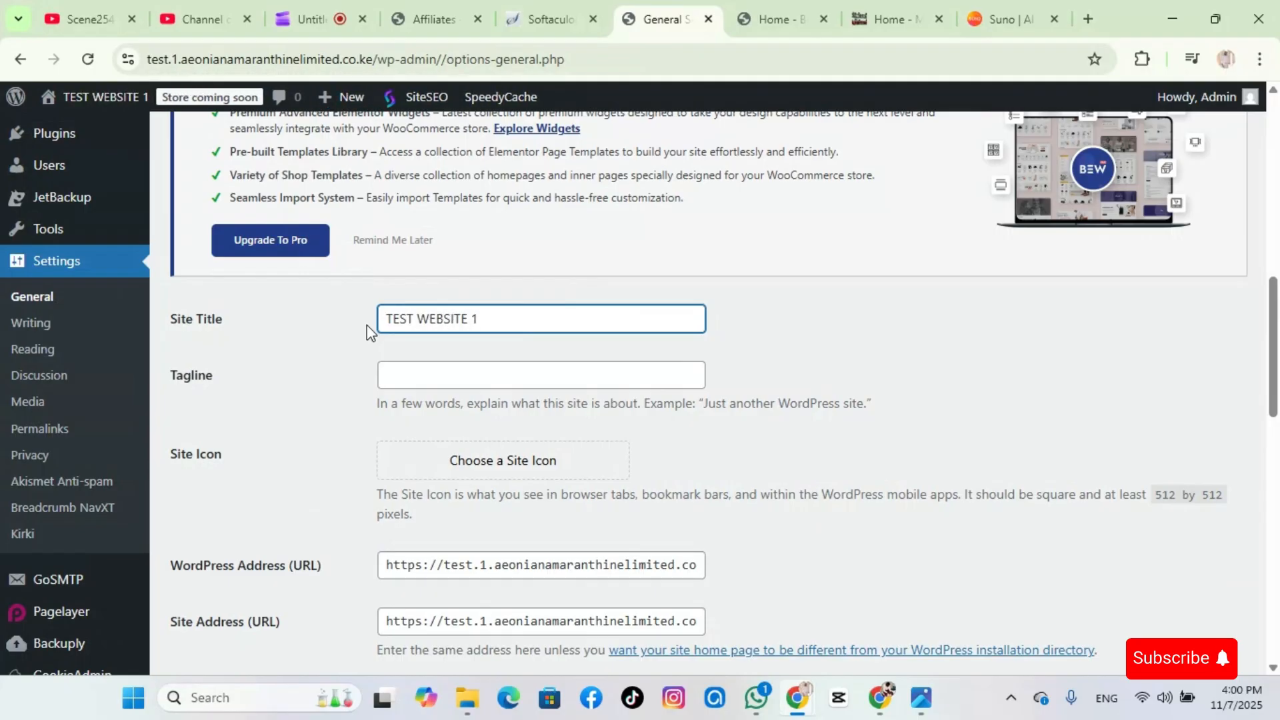
click(448, 382)
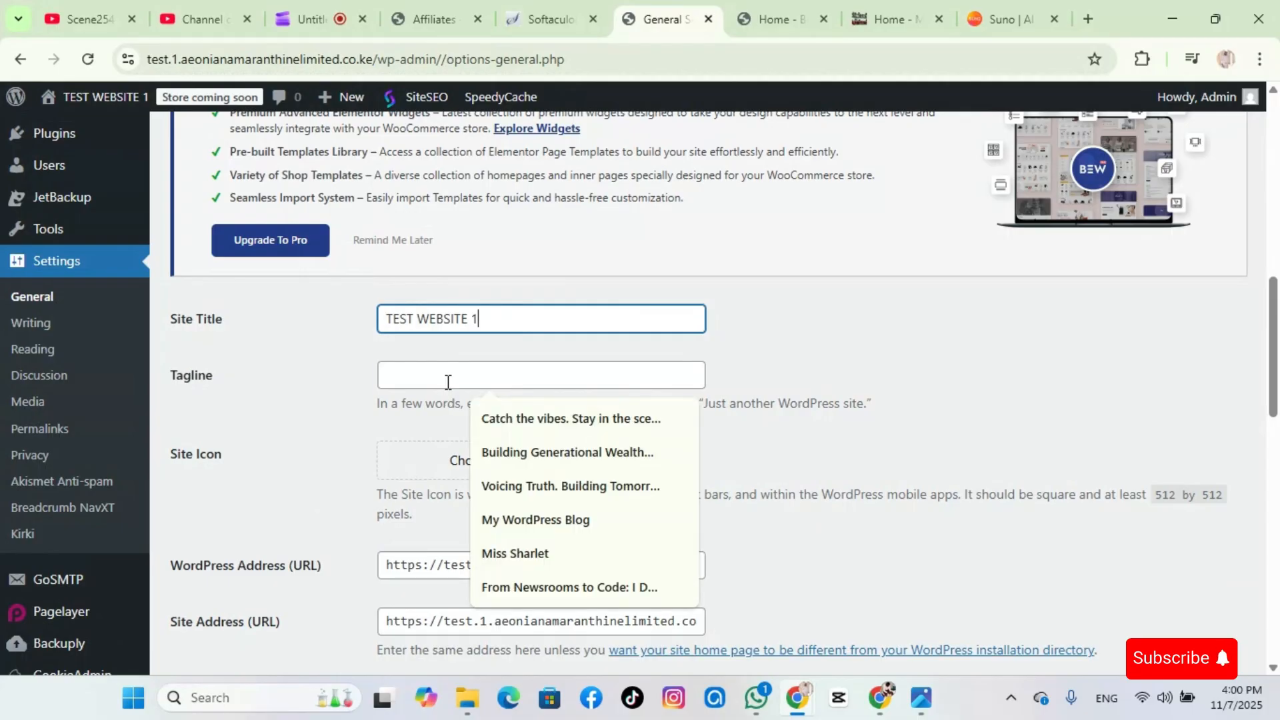
click(499, 419)
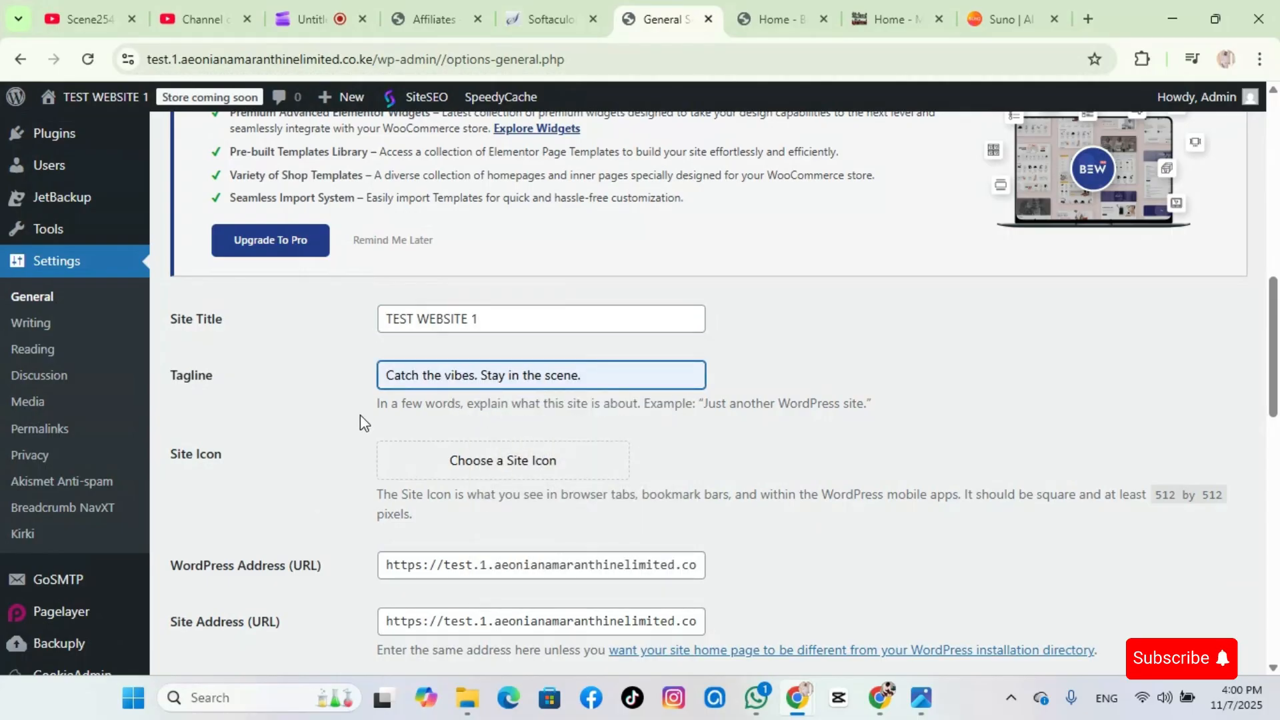
Start choosing a site icon, look through the existing media library images, and switch to uploading a new file
scroll(432, 456, down, 1)
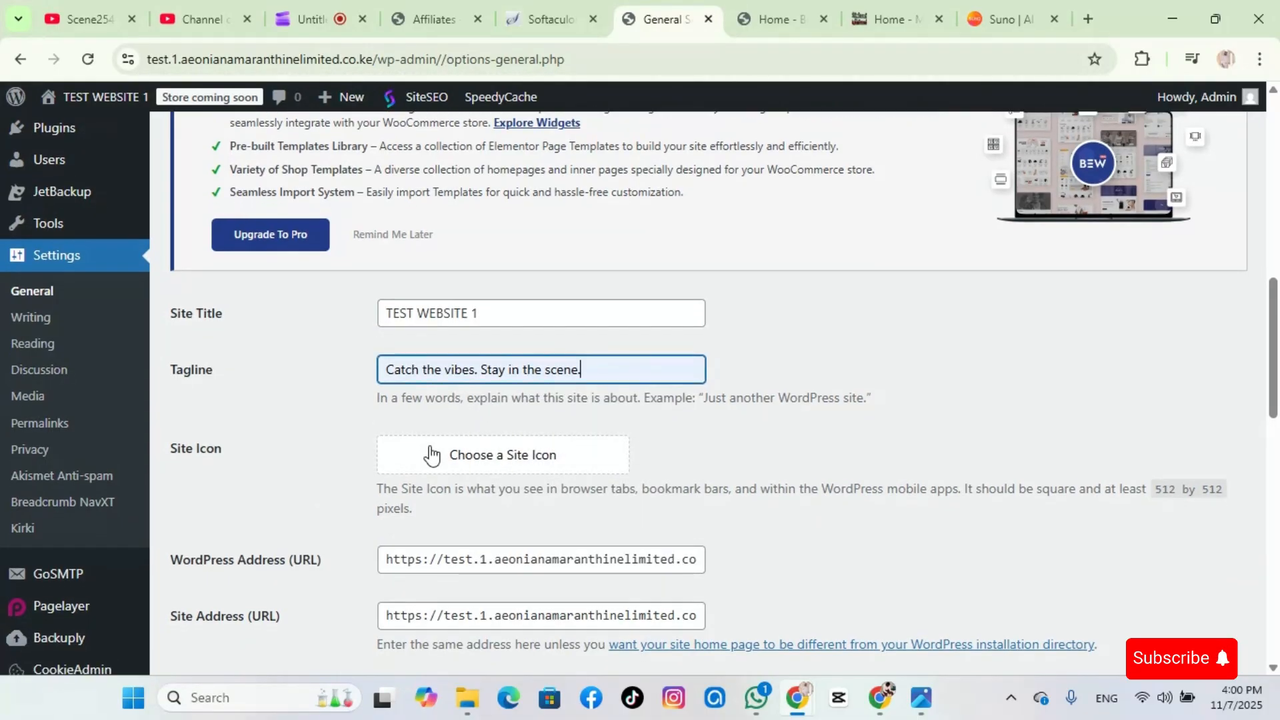
scroll(400, 433, down, 1)
scroll(548, 306, down, 1)
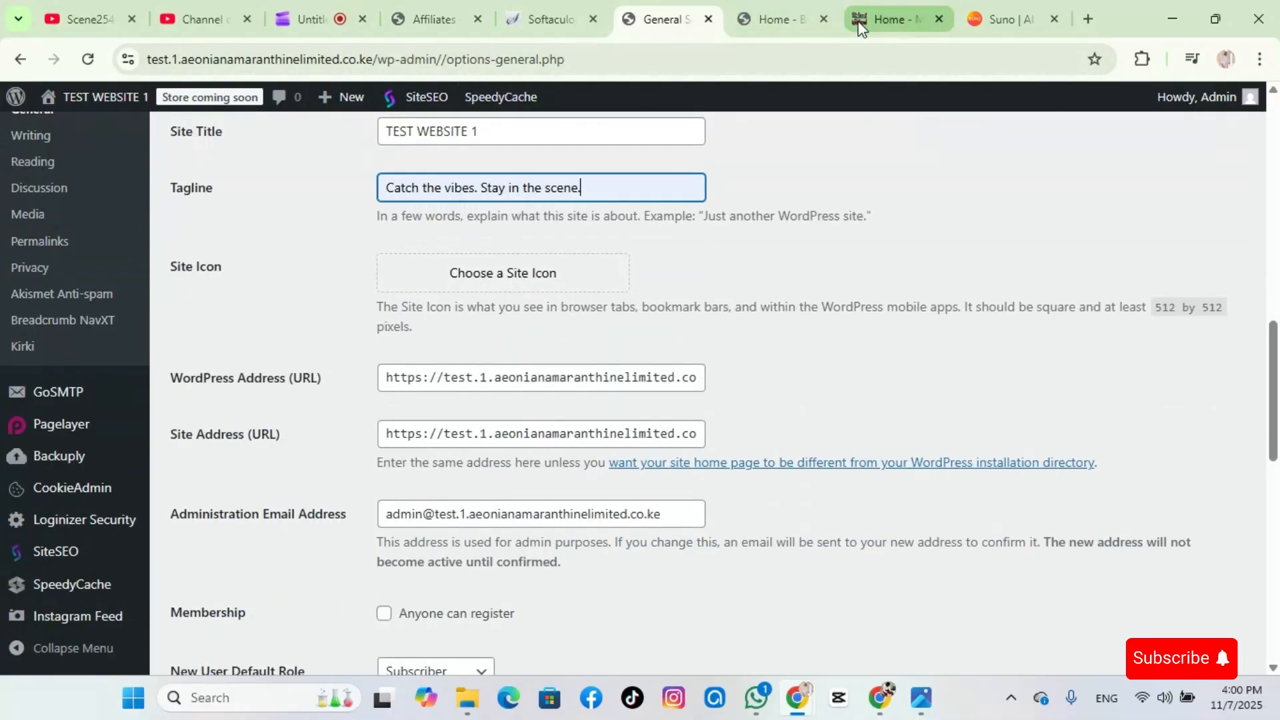
mouse_move(860, 22)
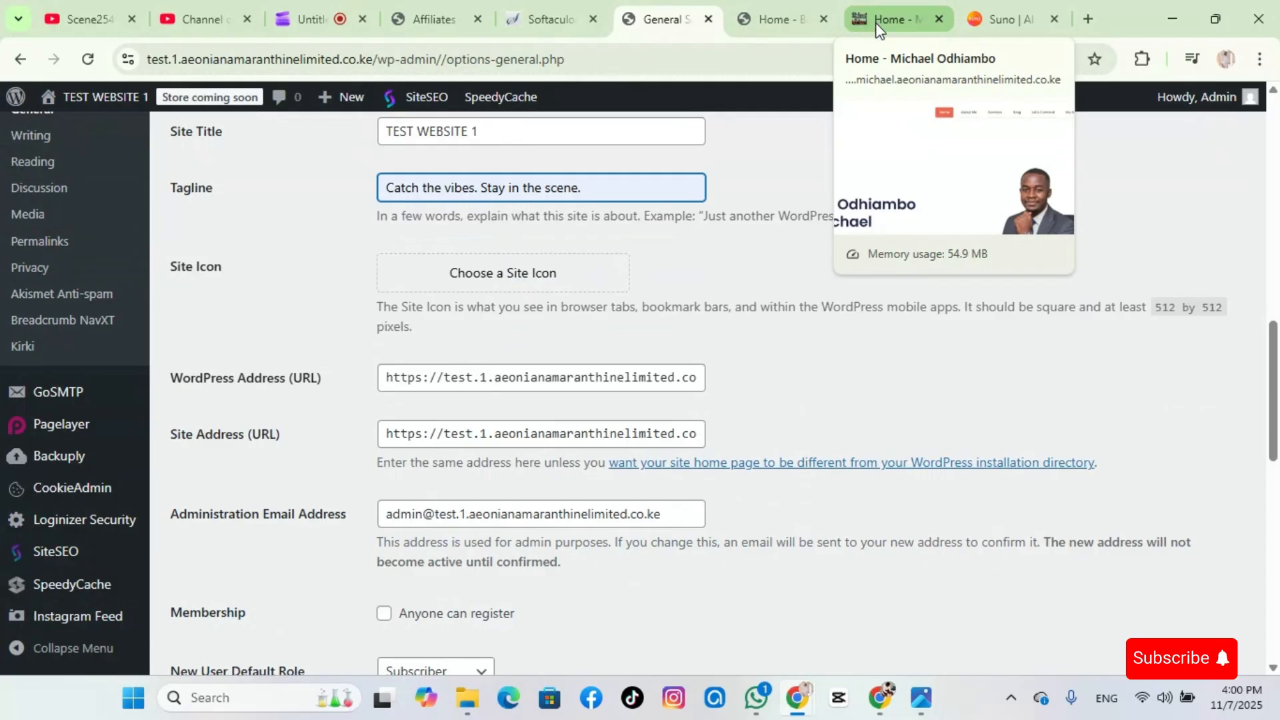
mouse_move(985, 21)
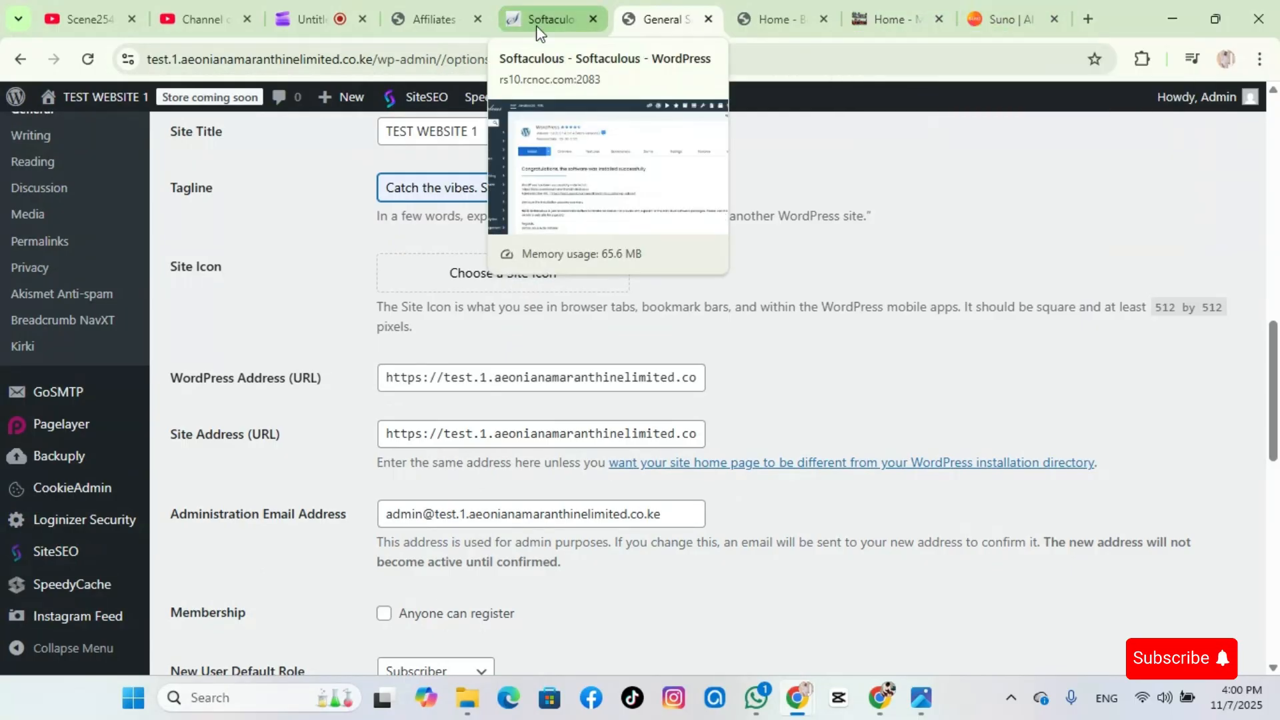
click(519, 281)
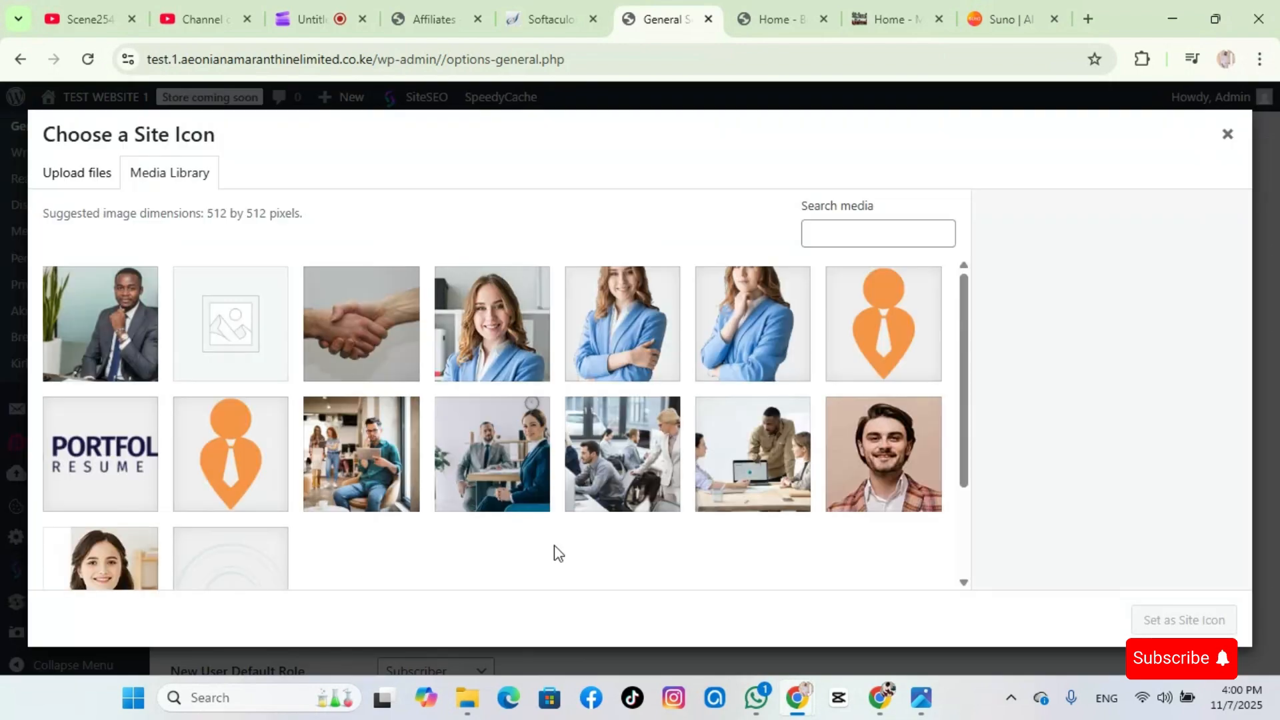
scroll(400, 510, down, 2)
scroll(586, 512, up, 2)
click(67, 181)
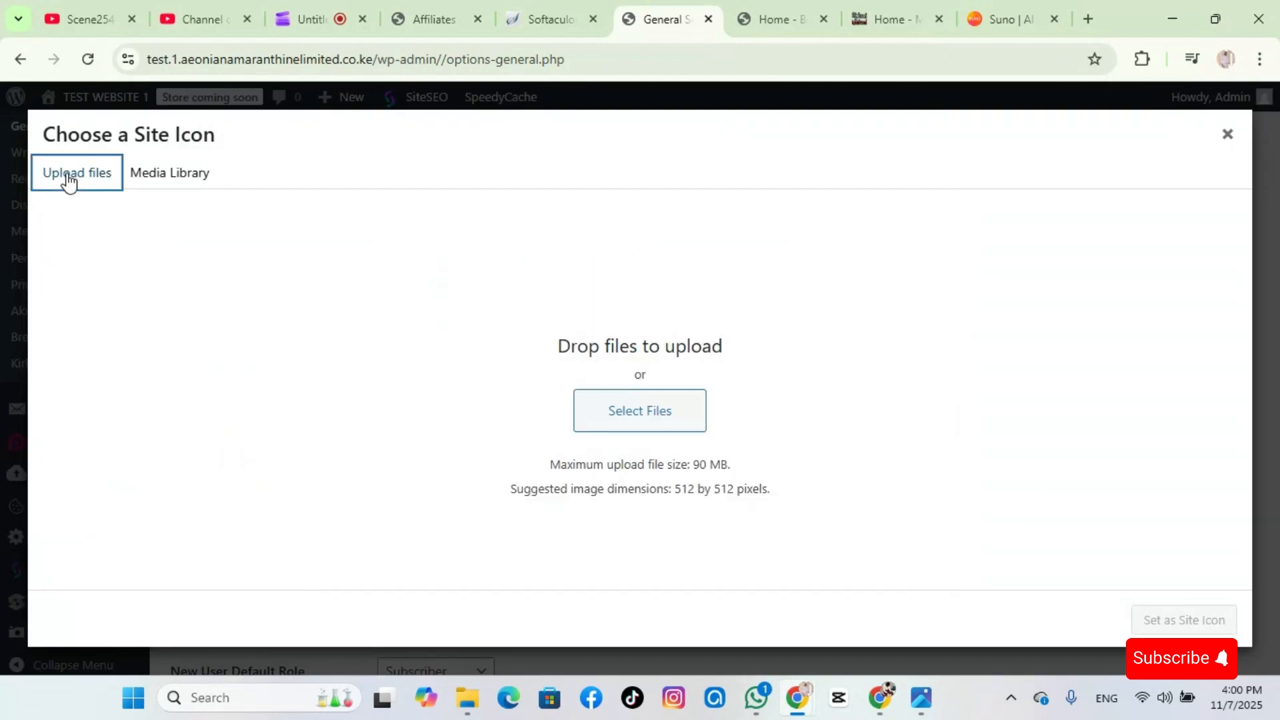
Upload the appstore image from the desktop's Scene 254 AppIcons folder and set its full crop as the site icon
click(644, 414)
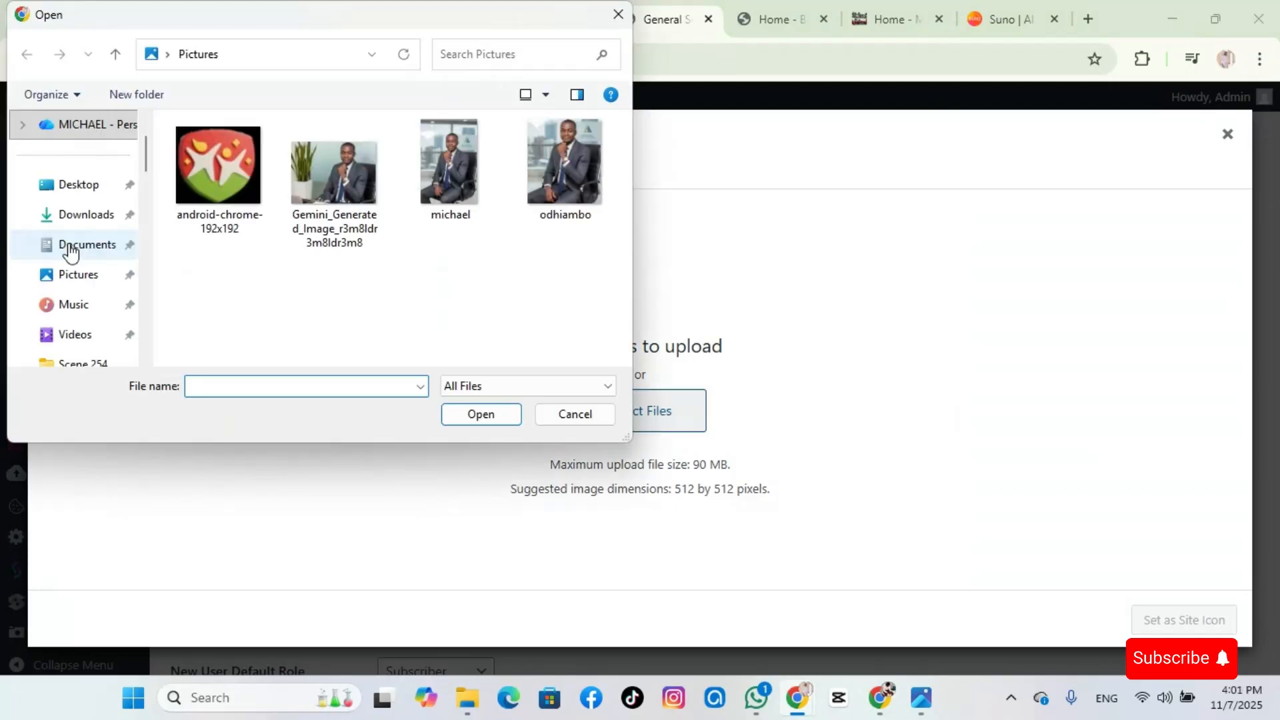
click(90, 183)
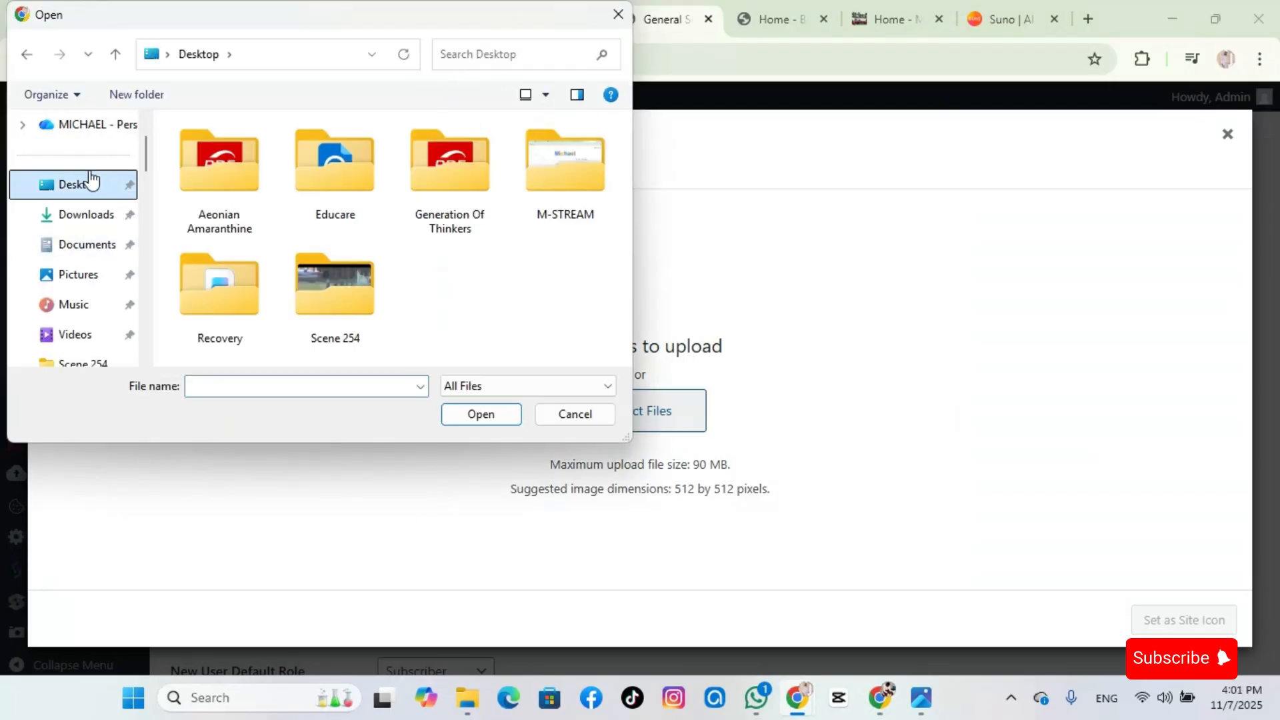
click(326, 270)
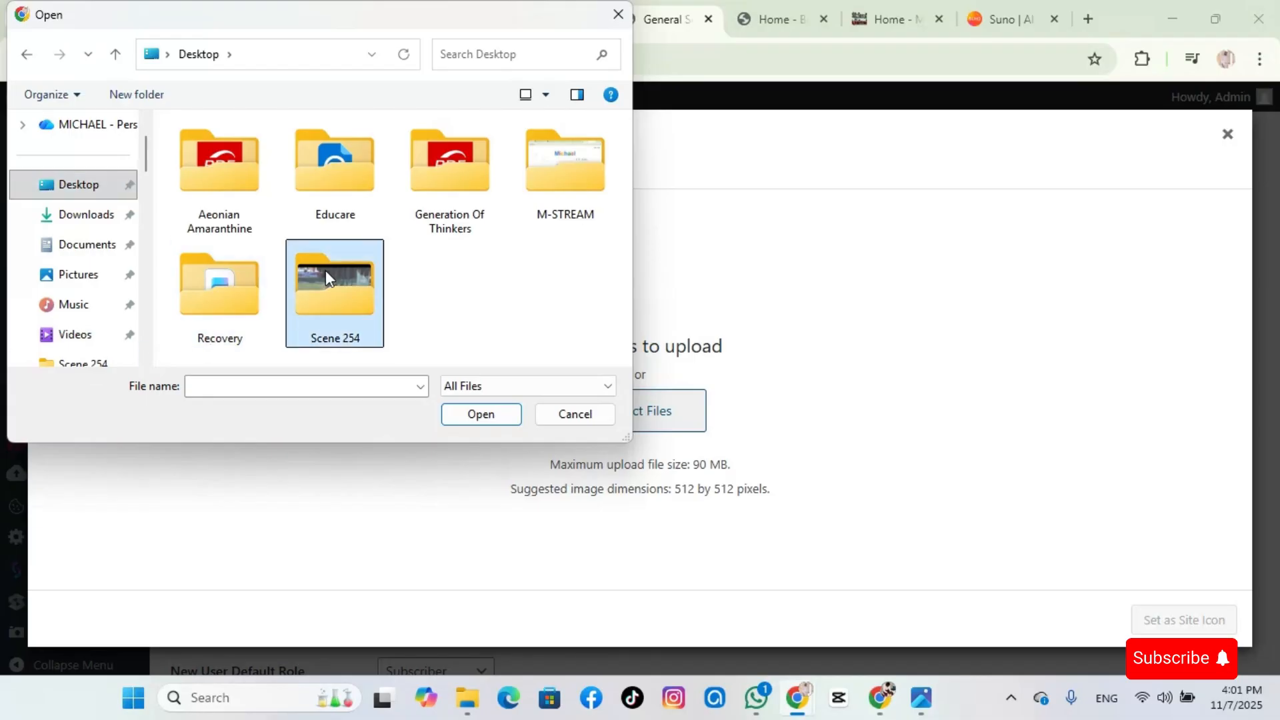
double_click(326, 270)
double_click(177, 186)
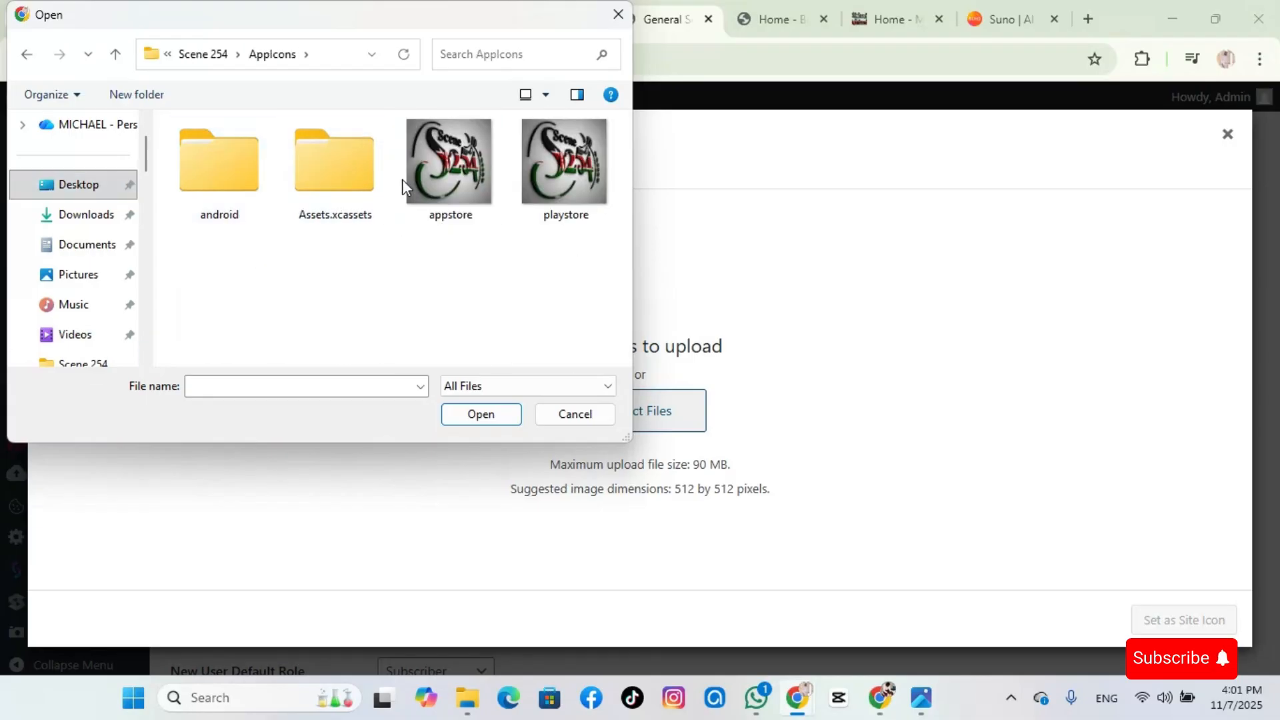
click(434, 170)
click(485, 414)
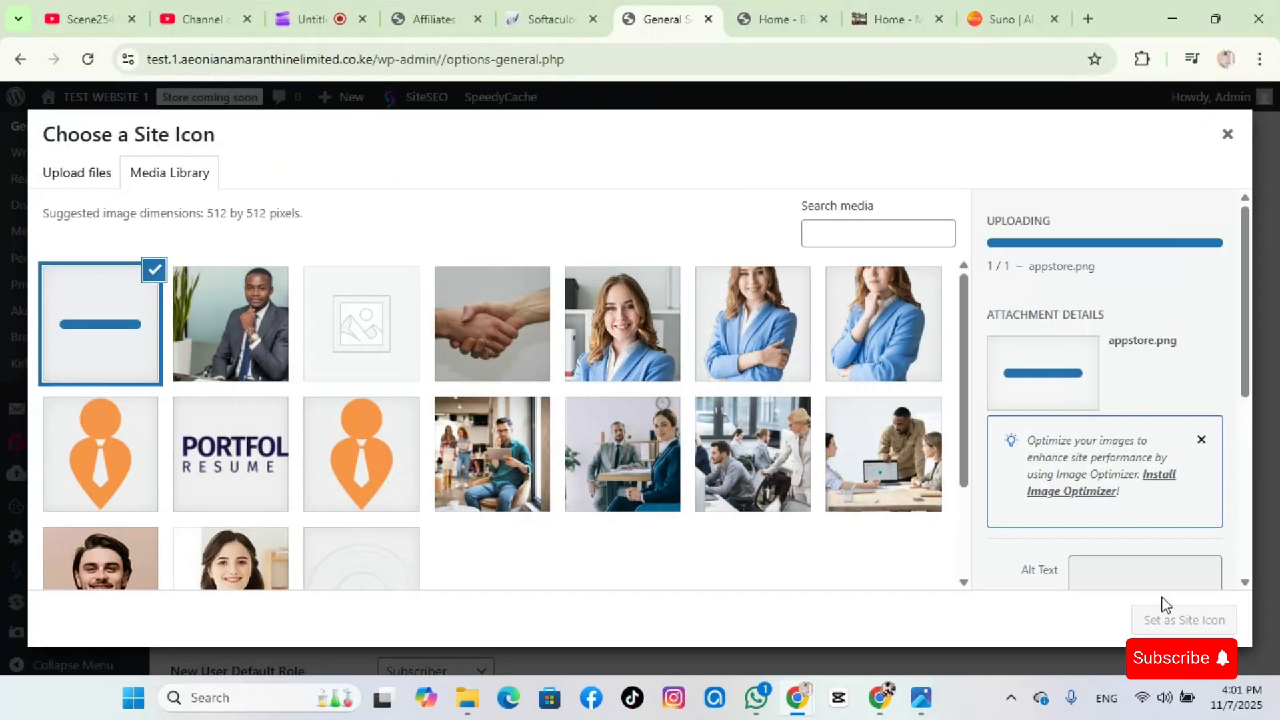
click(1181, 622)
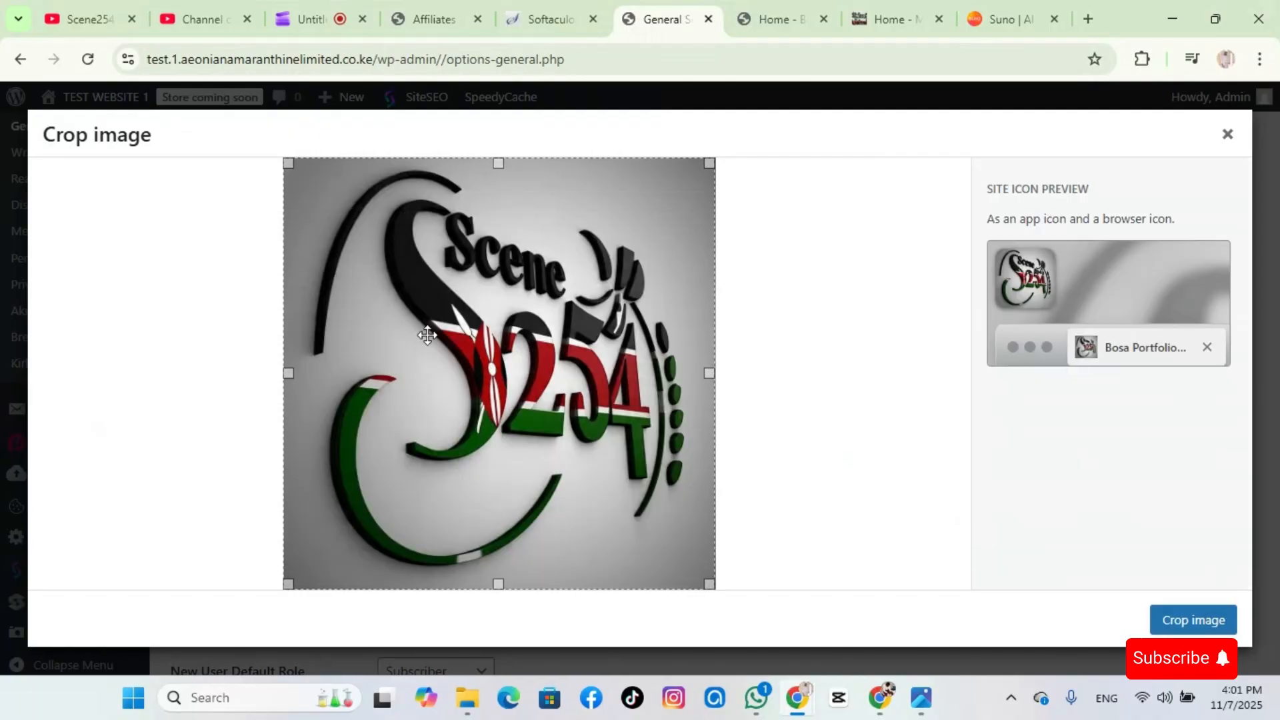
click(1182, 619)
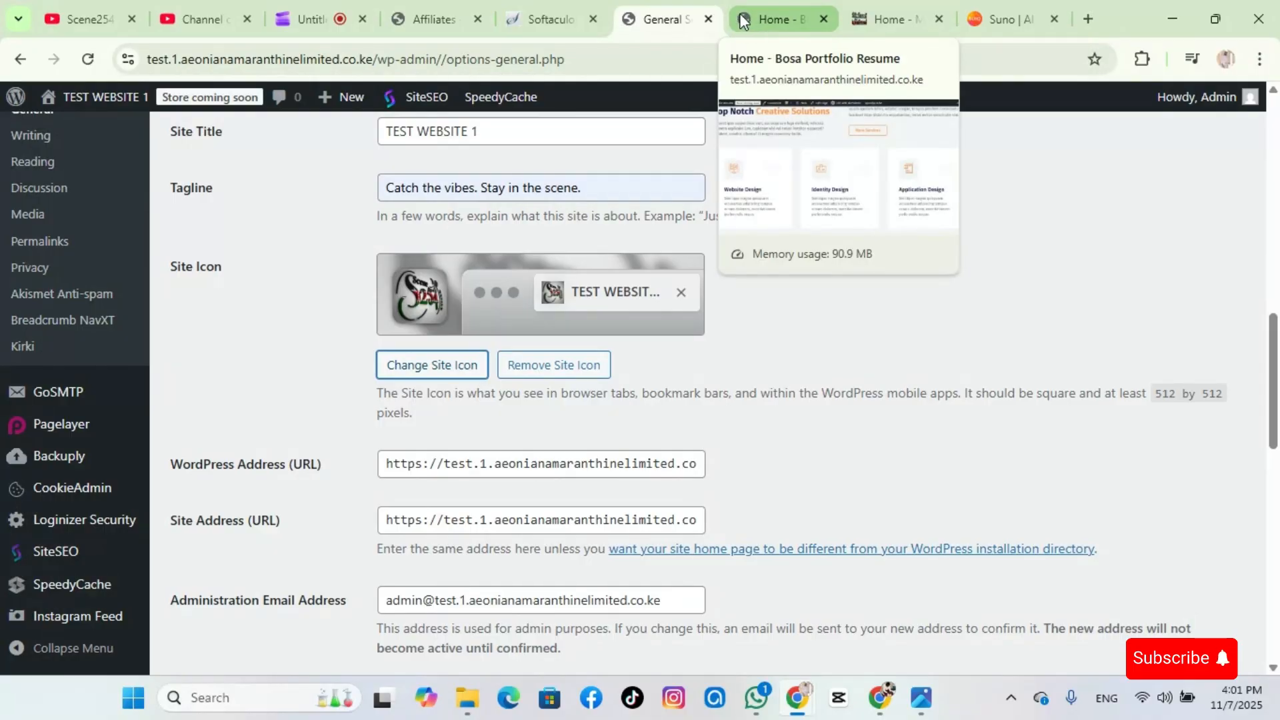
Set the week to start on Sunday and save the General settings
scroll(409, 496, down, 1)
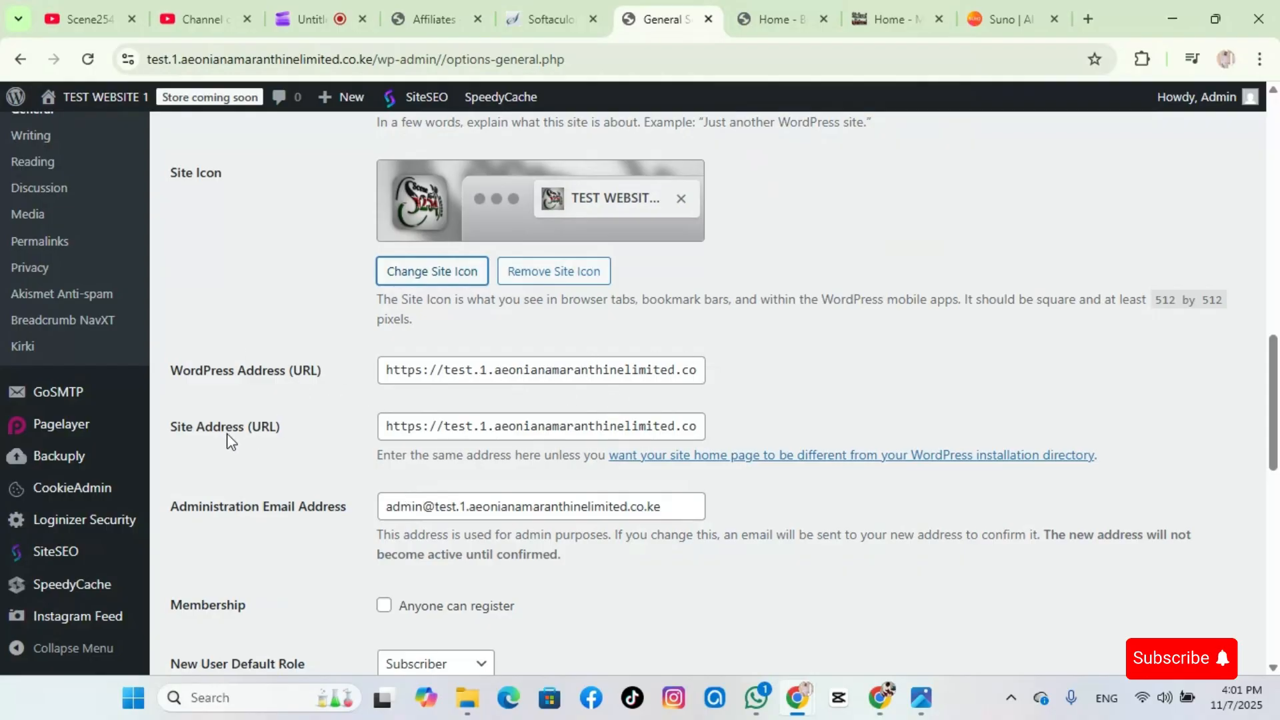
scroll(546, 433, down, 2)
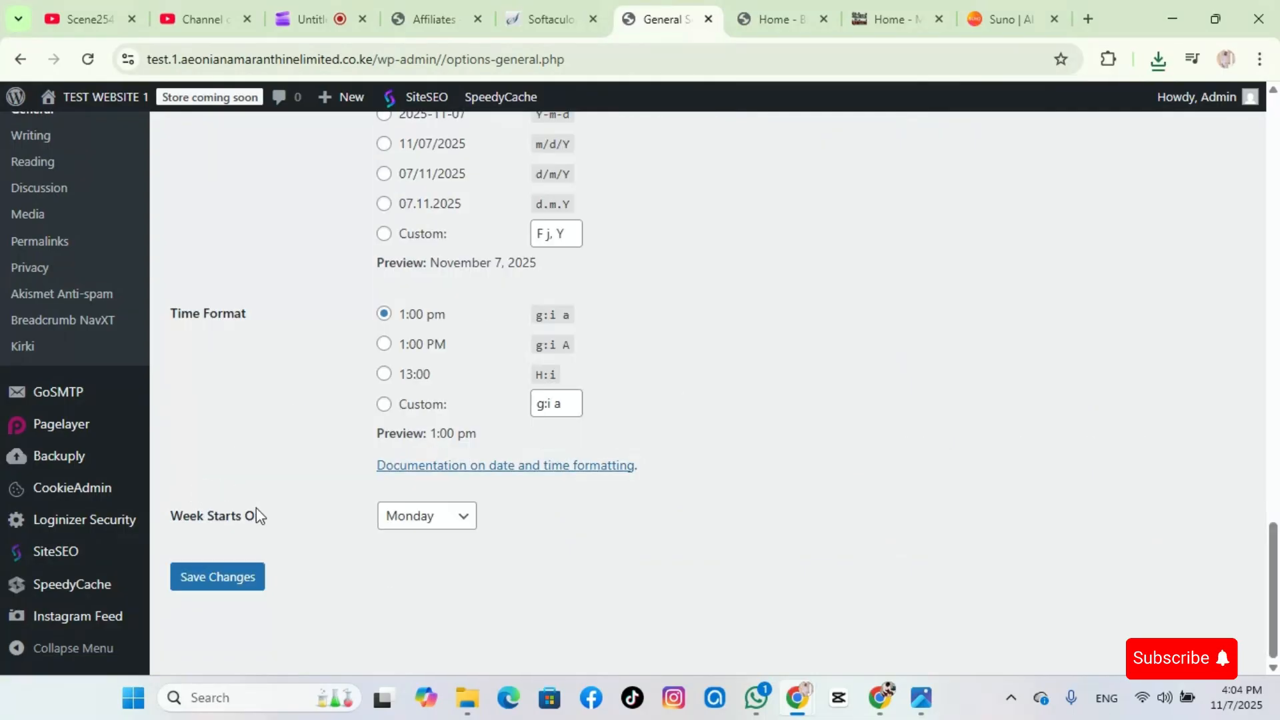
click(465, 518)
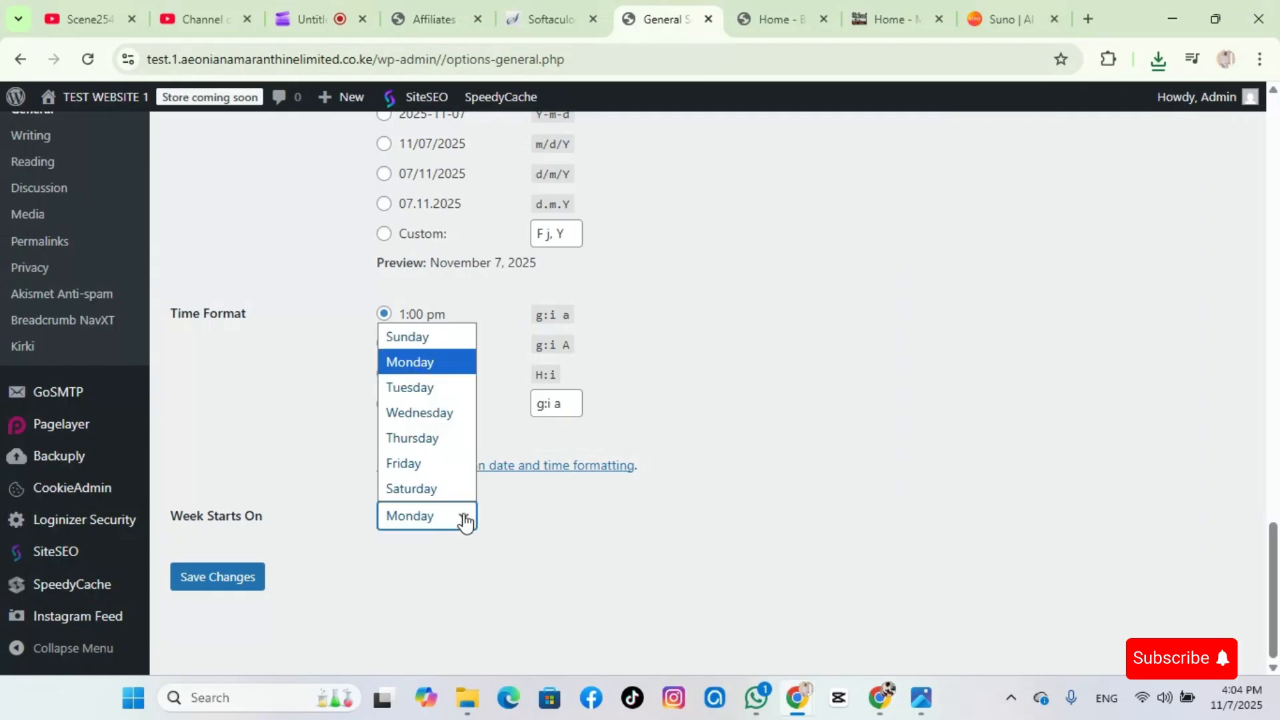
click(436, 338)
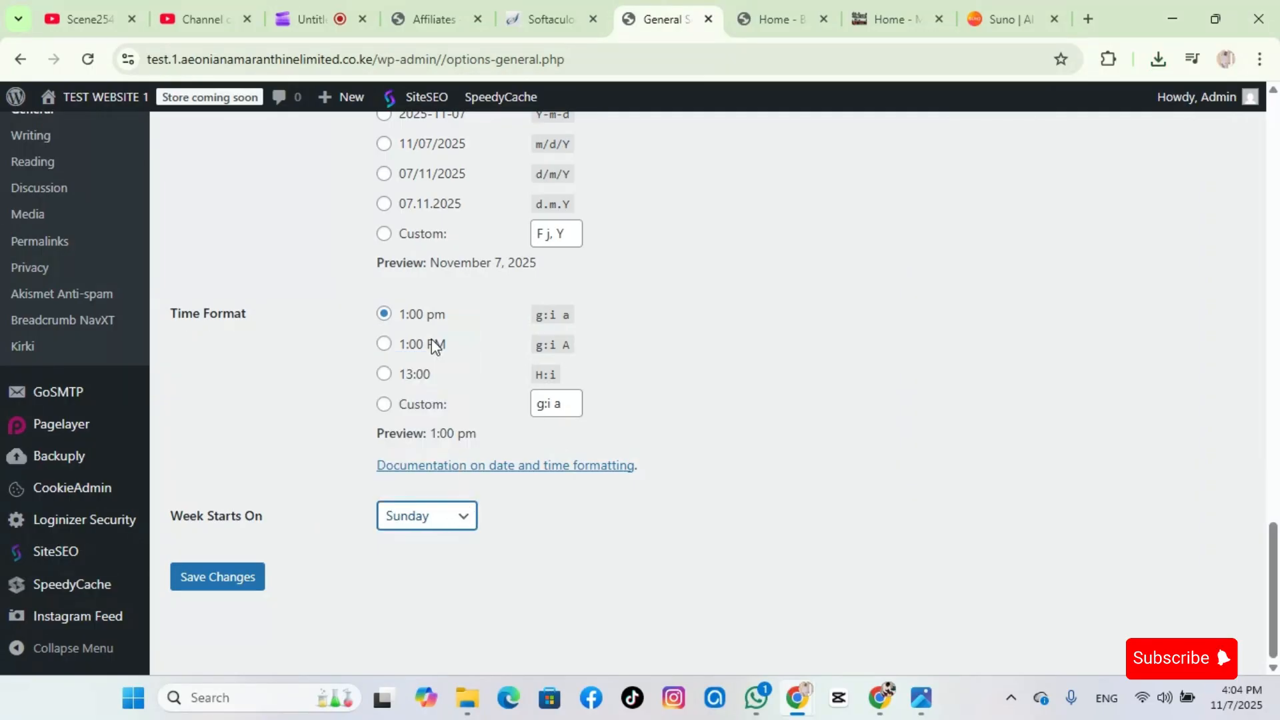
click(203, 583)
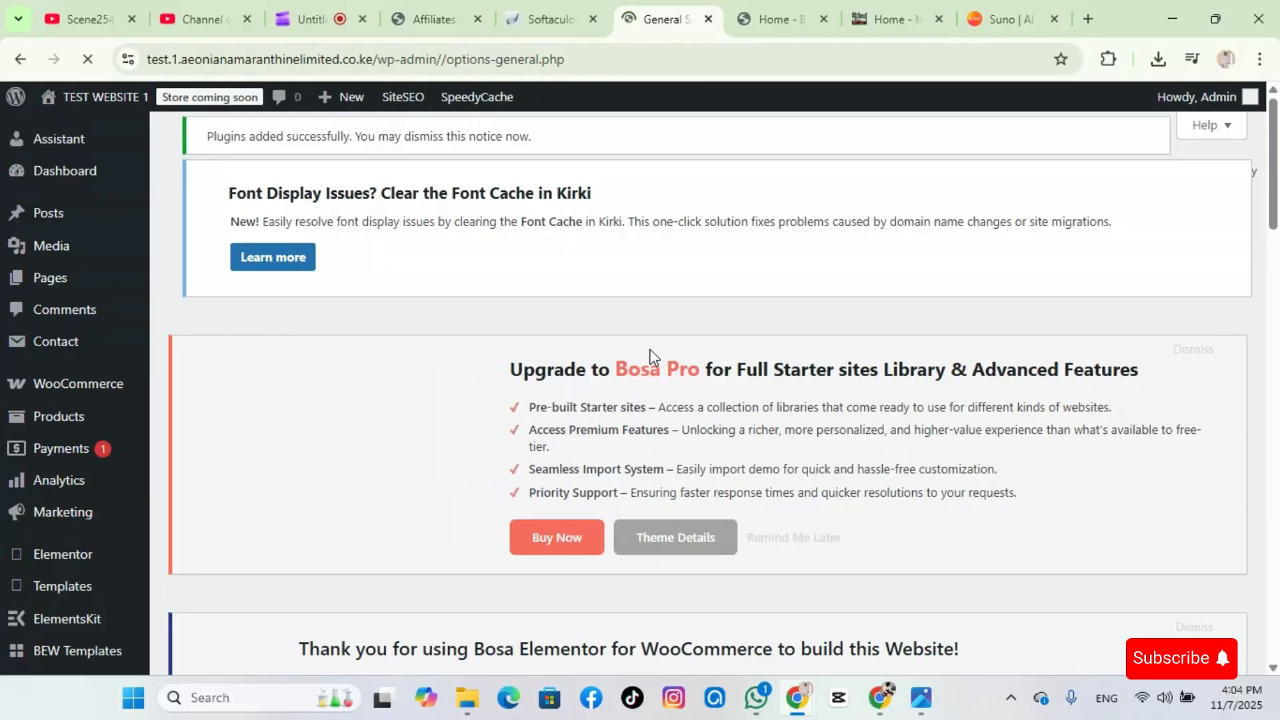
Review the saved title, tagline and icon, and reload the live Home page to check them there
scroll(651, 353, down, 15)
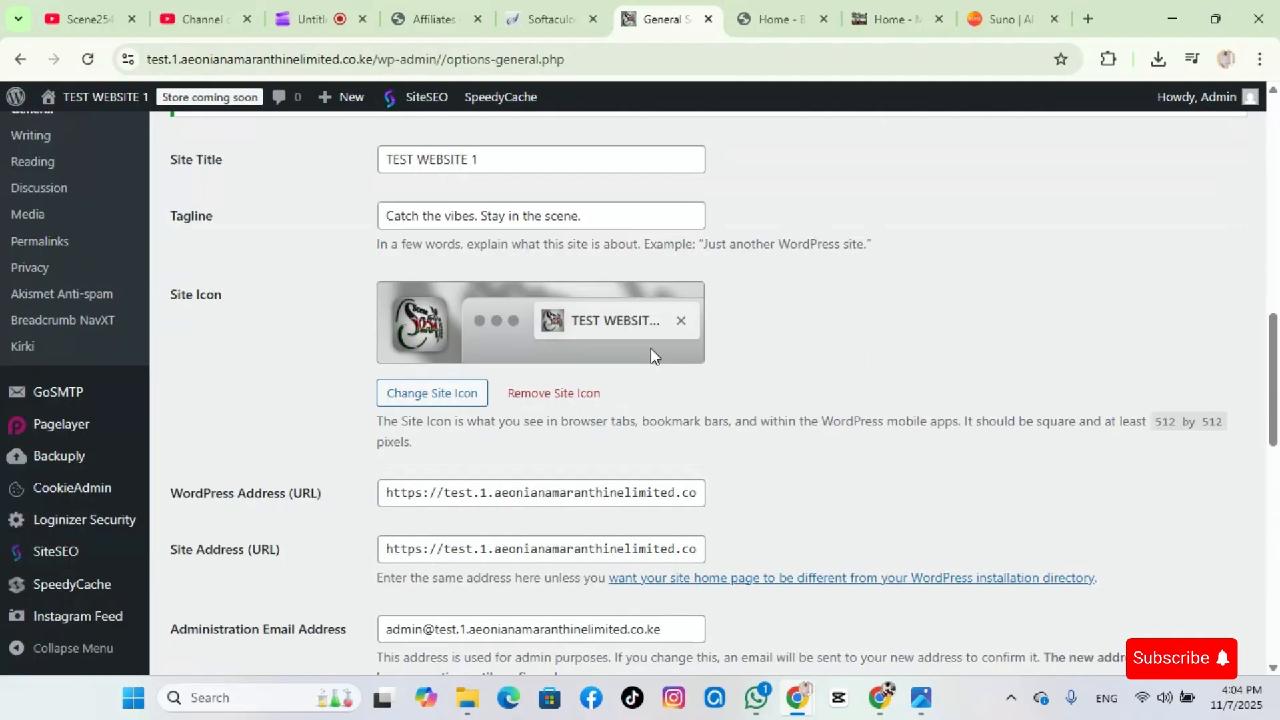
scroll(650, 348, up, 5)
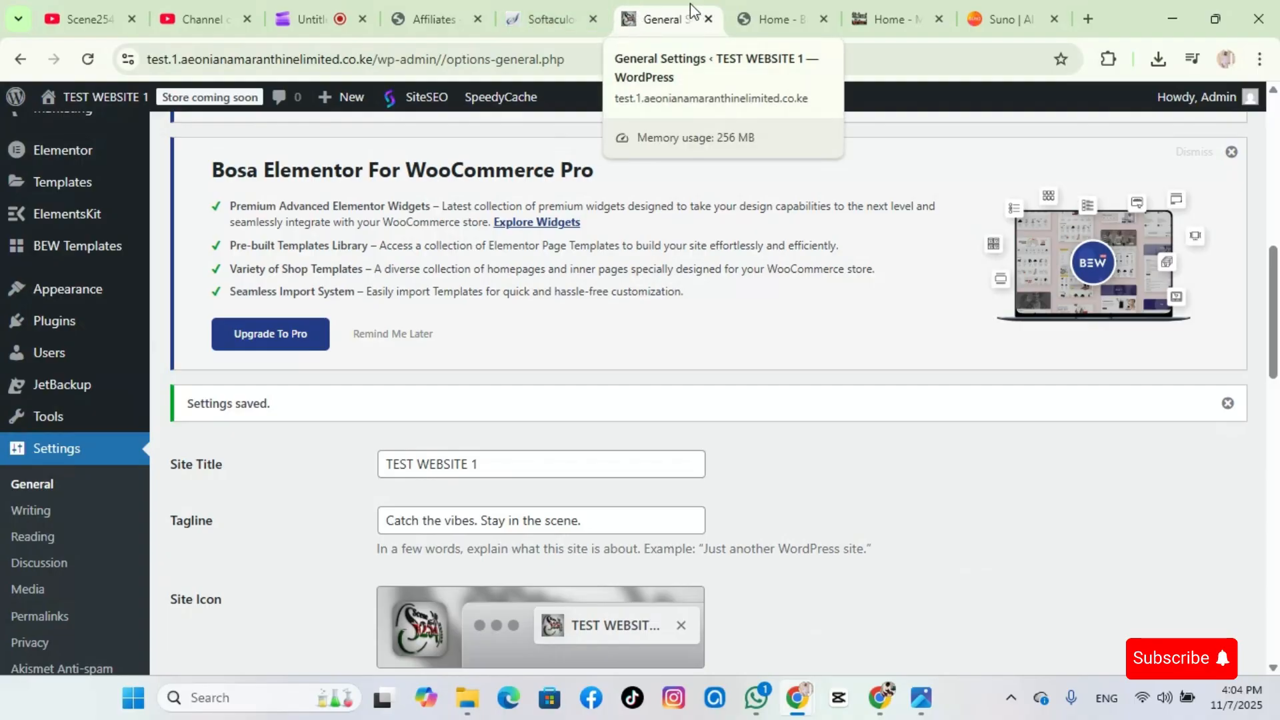
click(780, 20)
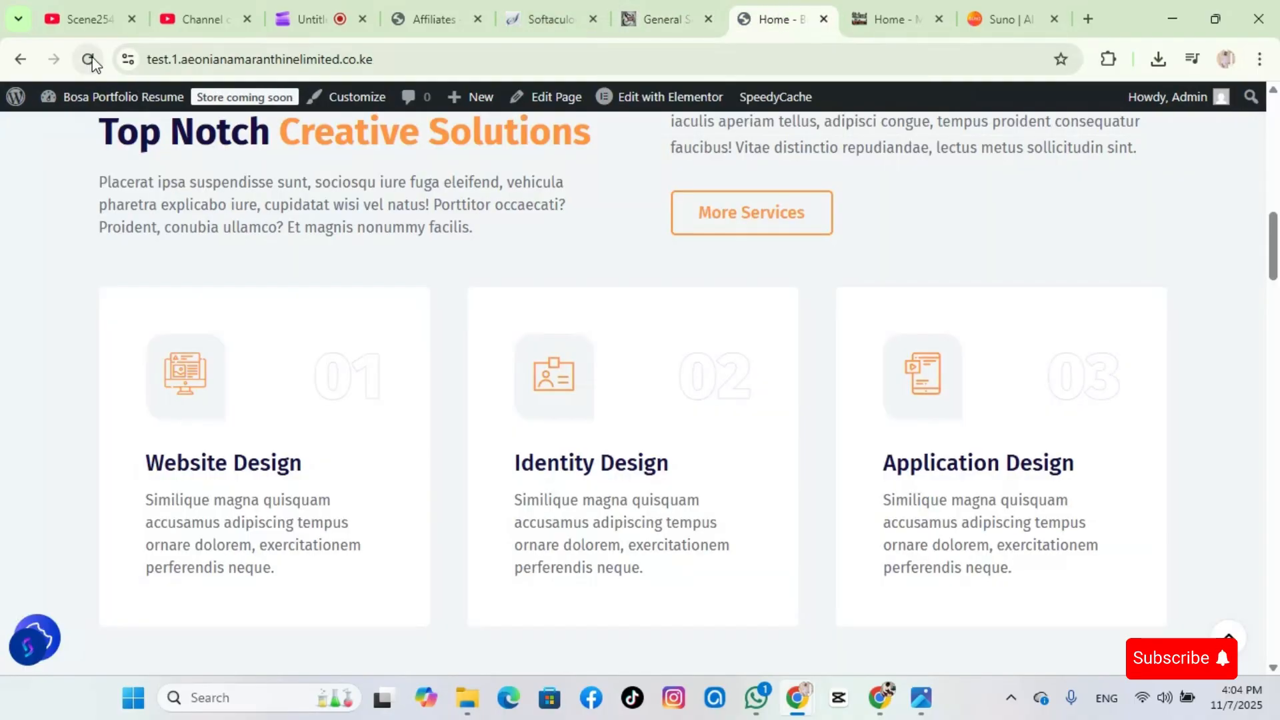
click(90, 61)
scroll(657, 369, up, 8)
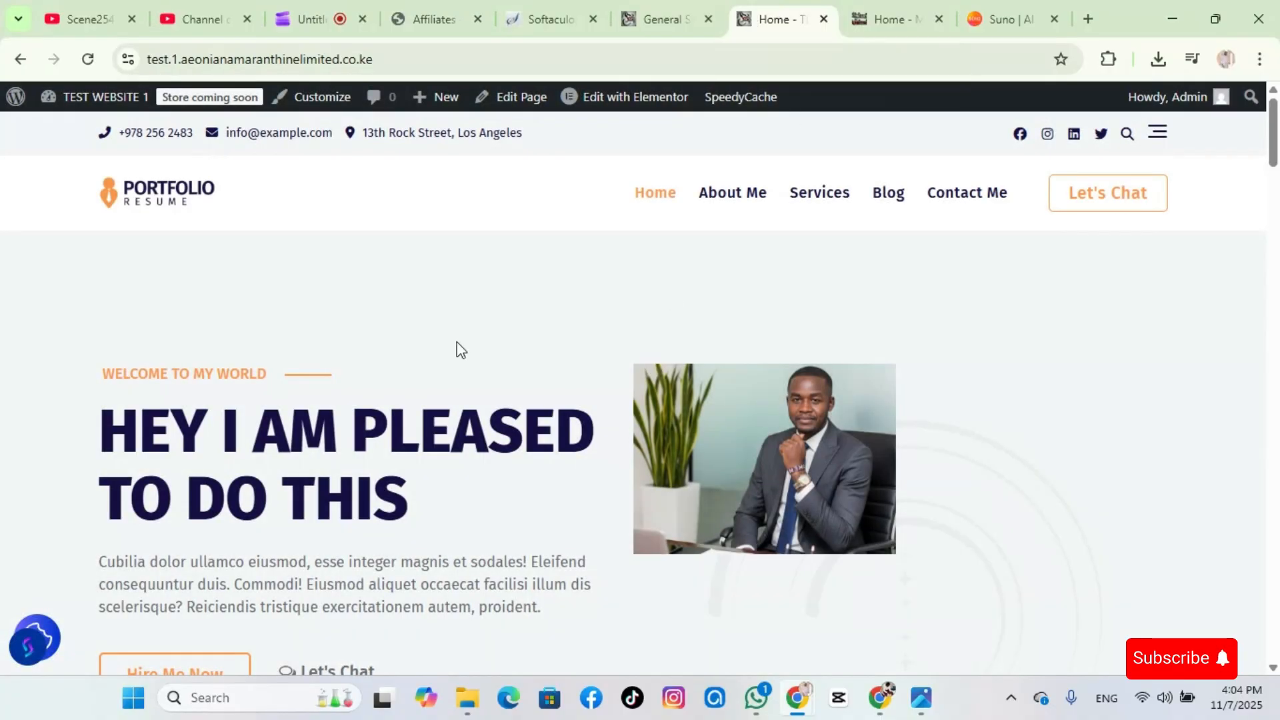
click(642, 20)
scroll(339, 445, down, 3)
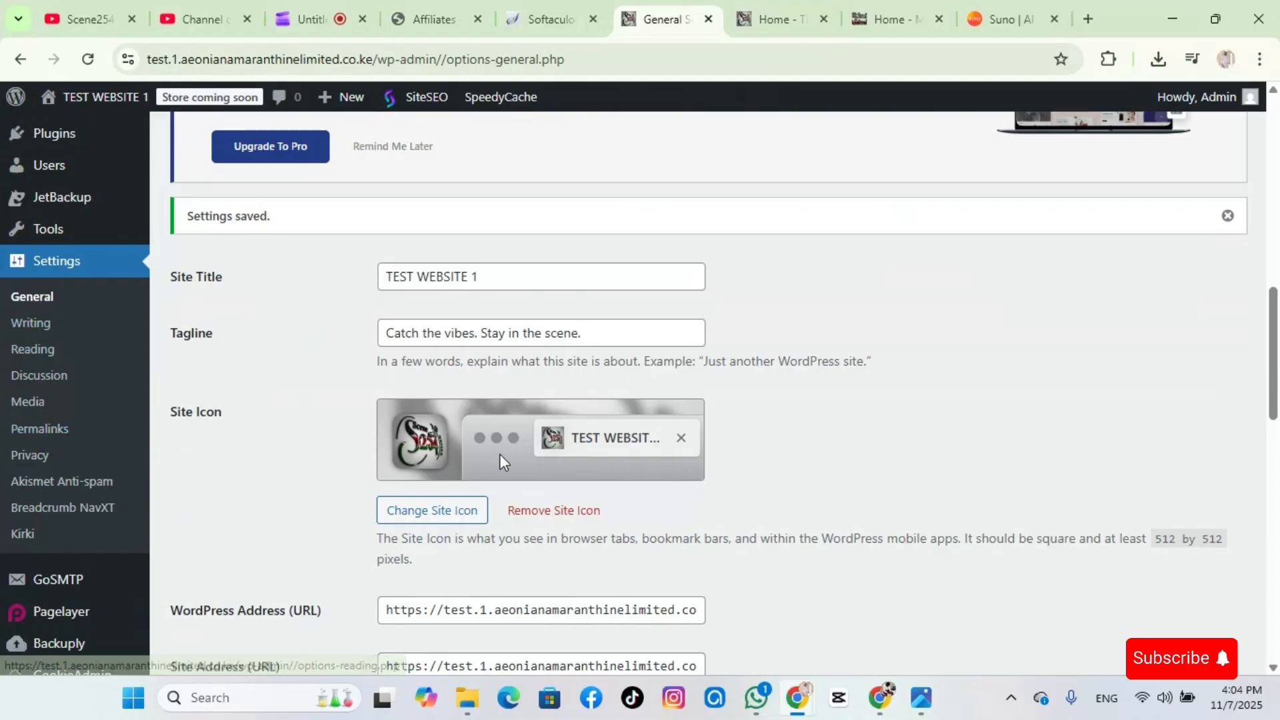
scroll(497, 451, up, 1)
scroll(495, 451, up, 4)
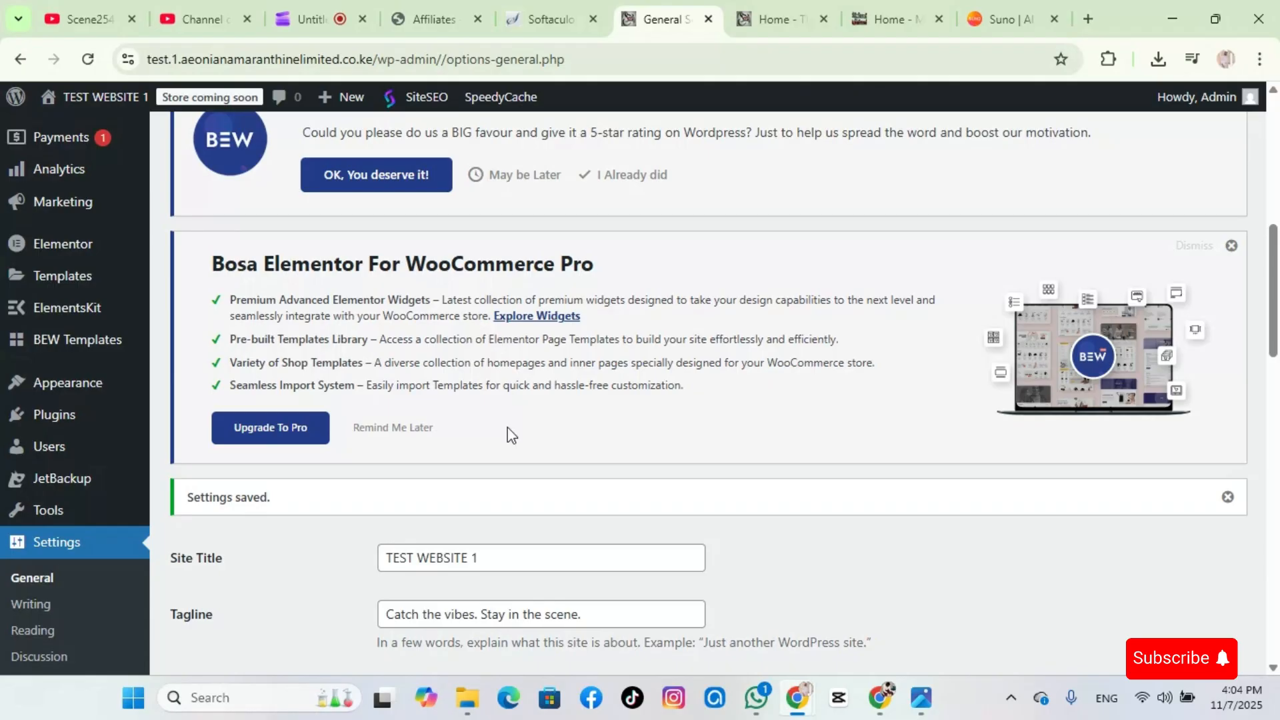
Open the installed plugins and look through the whole list down to WooCommerce and back up
mouse_move(77, 460)
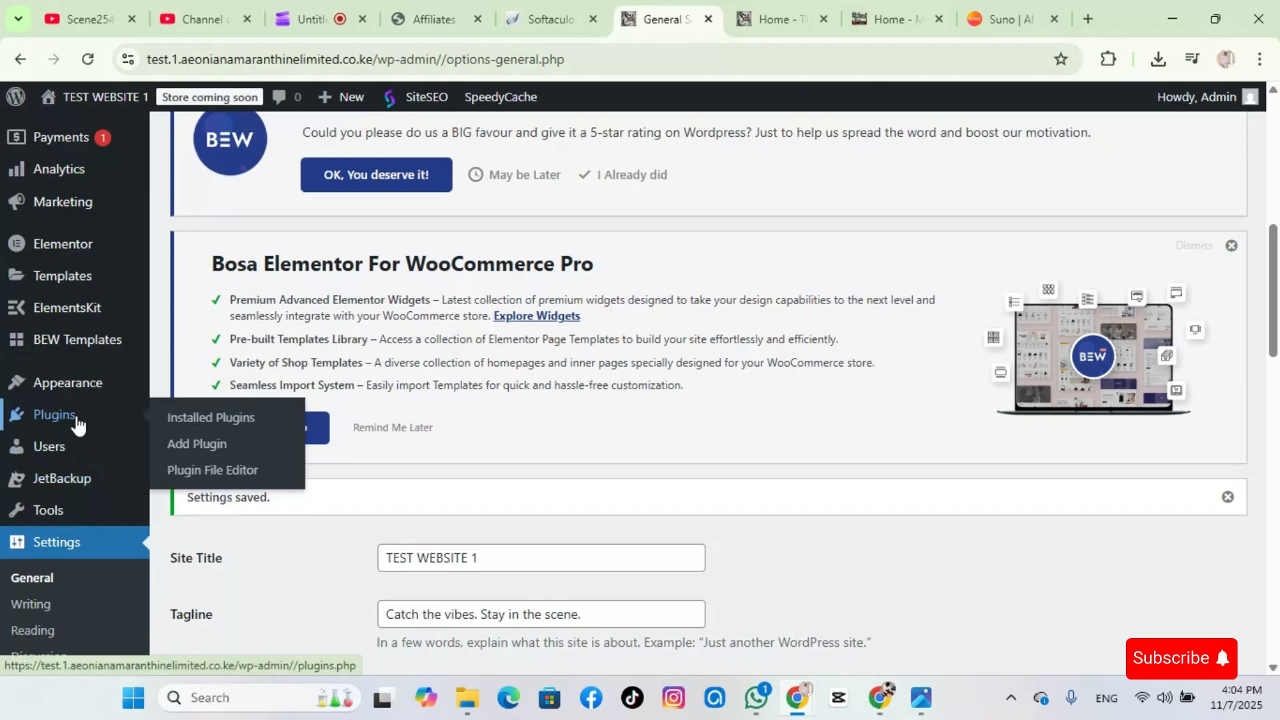
click(78, 424)
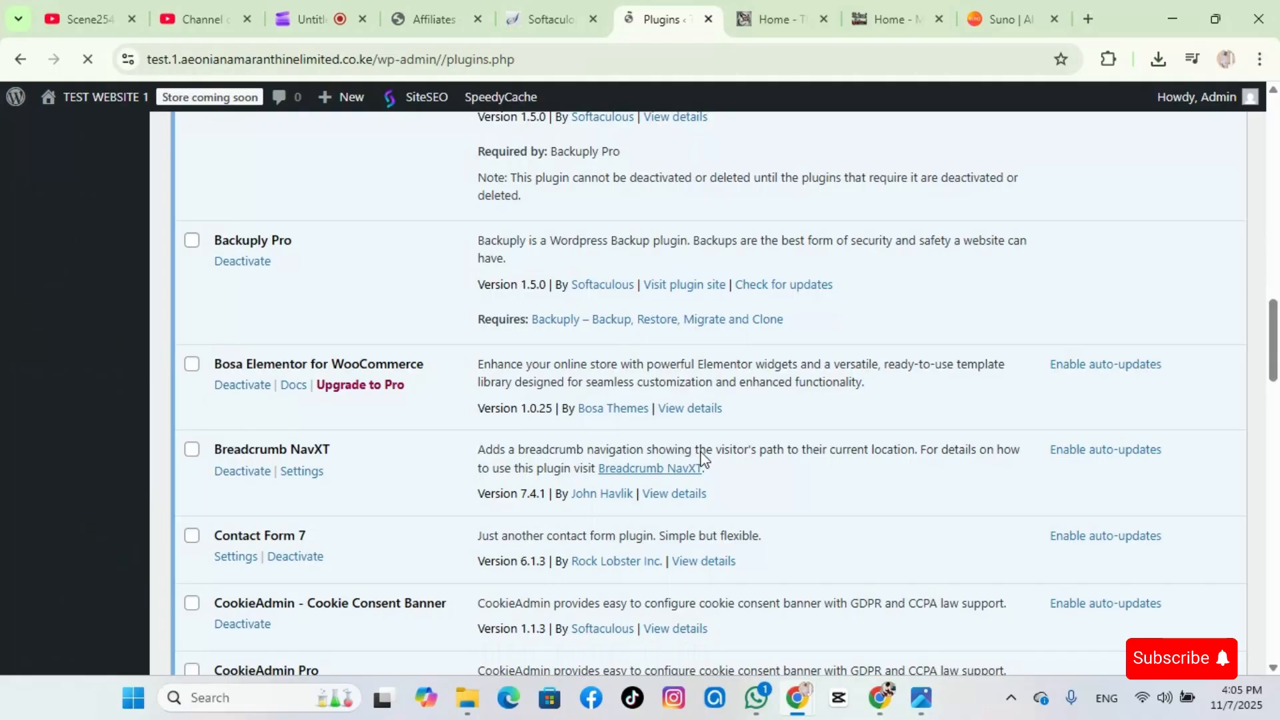
scroll(701, 459, down, 20)
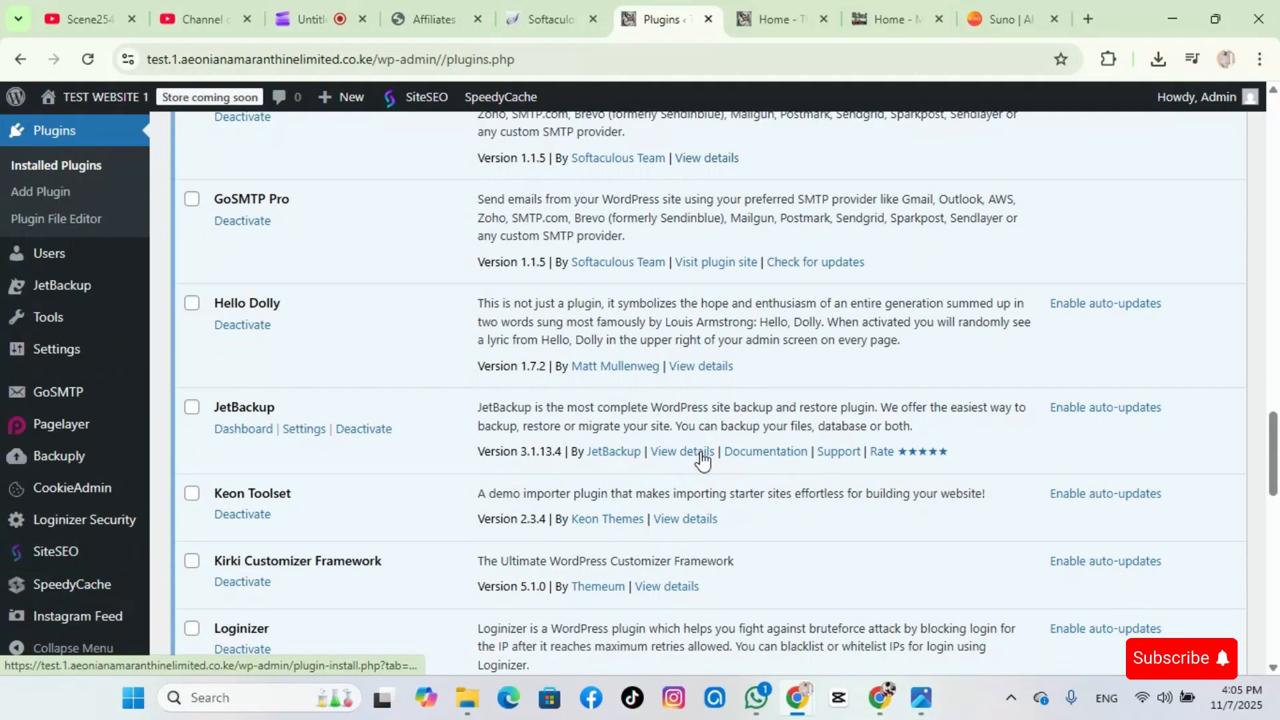
scroll(702, 452, down, 8)
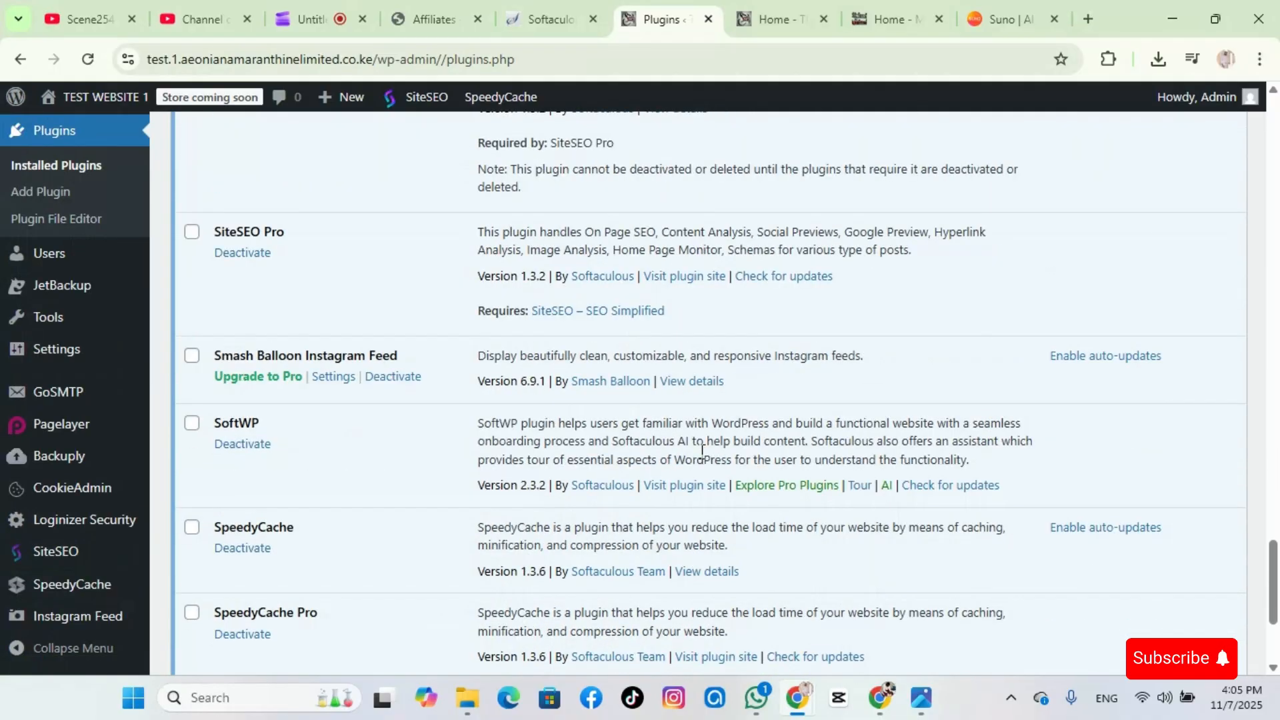
scroll(701, 453, down, 1)
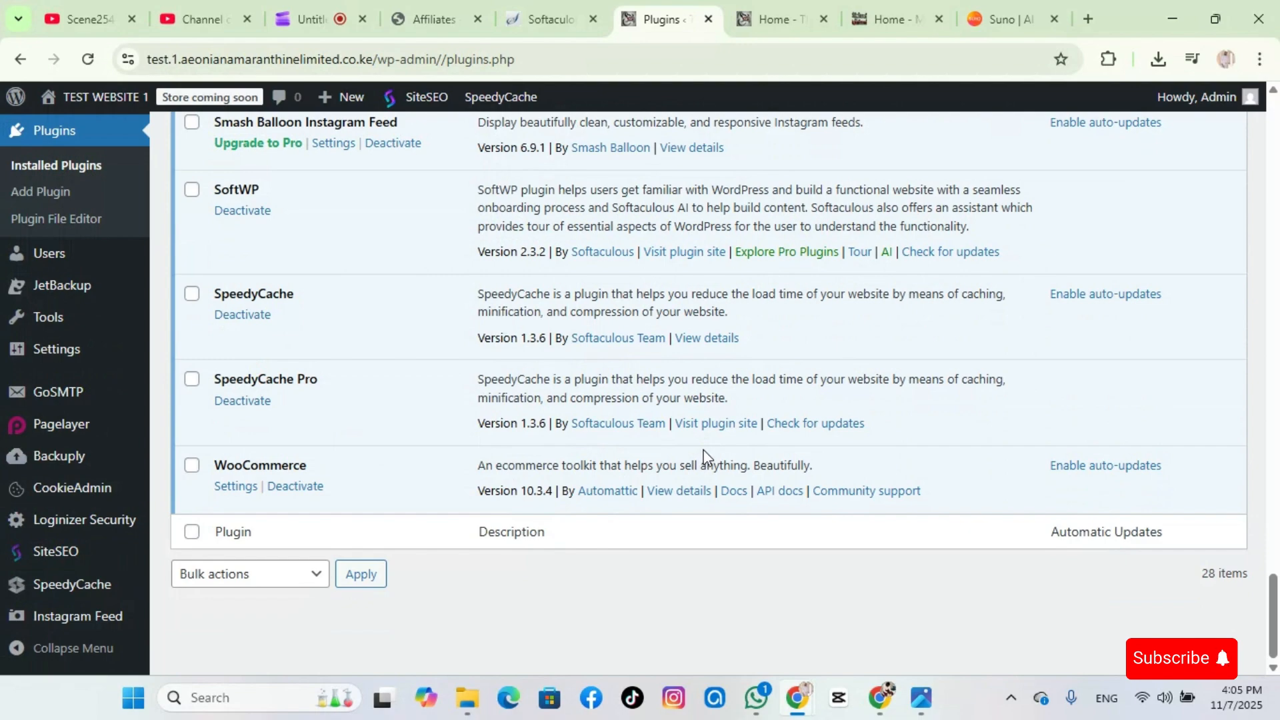
scroll(703, 459, up, 6)
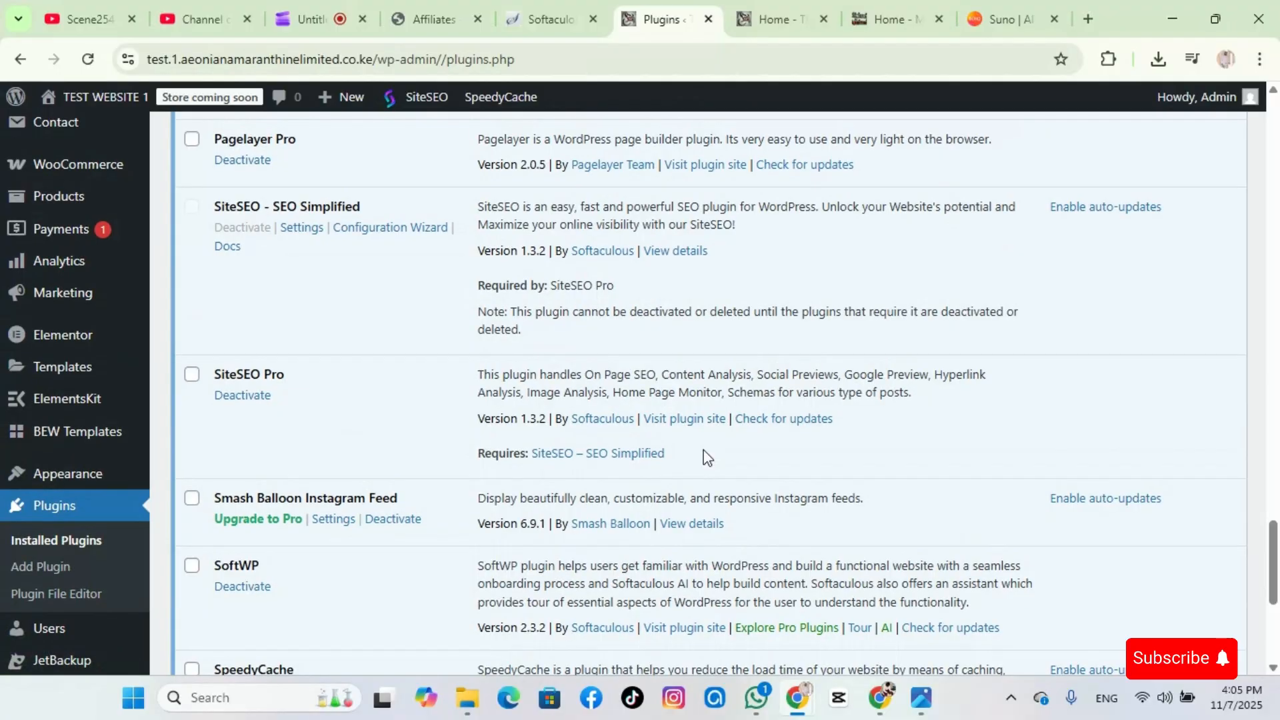
scroll(707, 458, up, 5)
scroll(708, 458, up, 20)
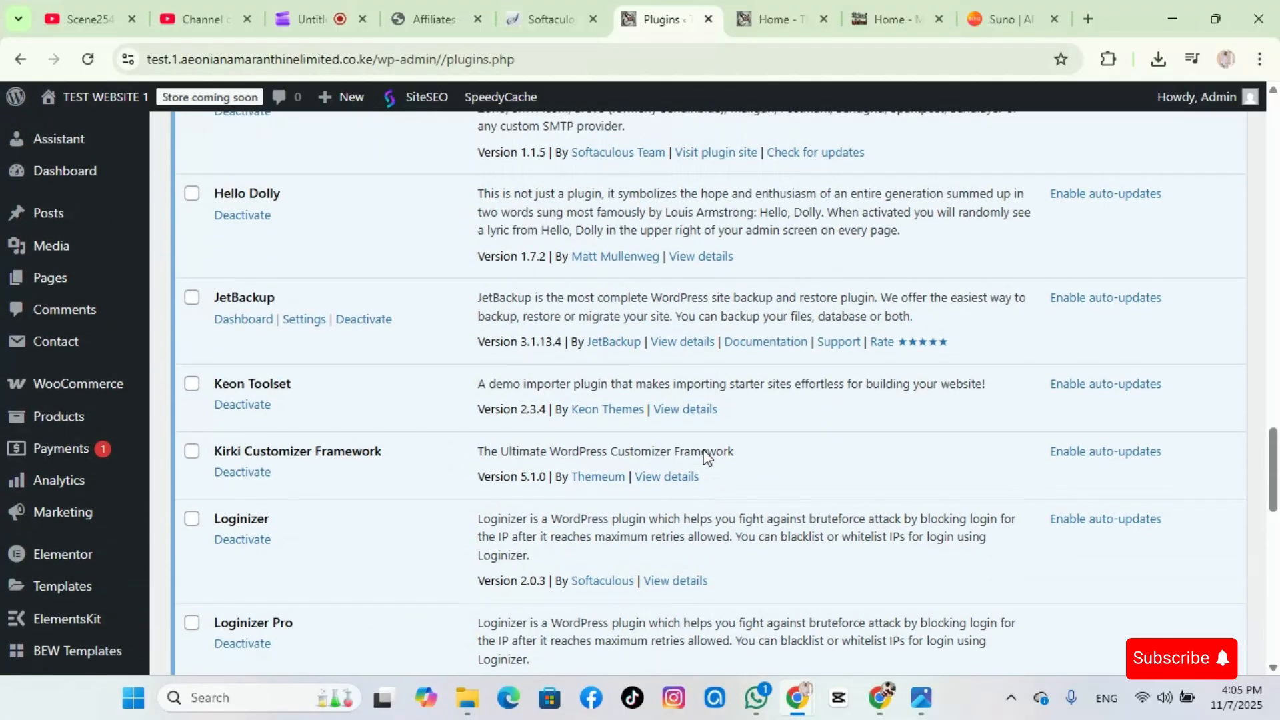
scroll(708, 449, up, 10)
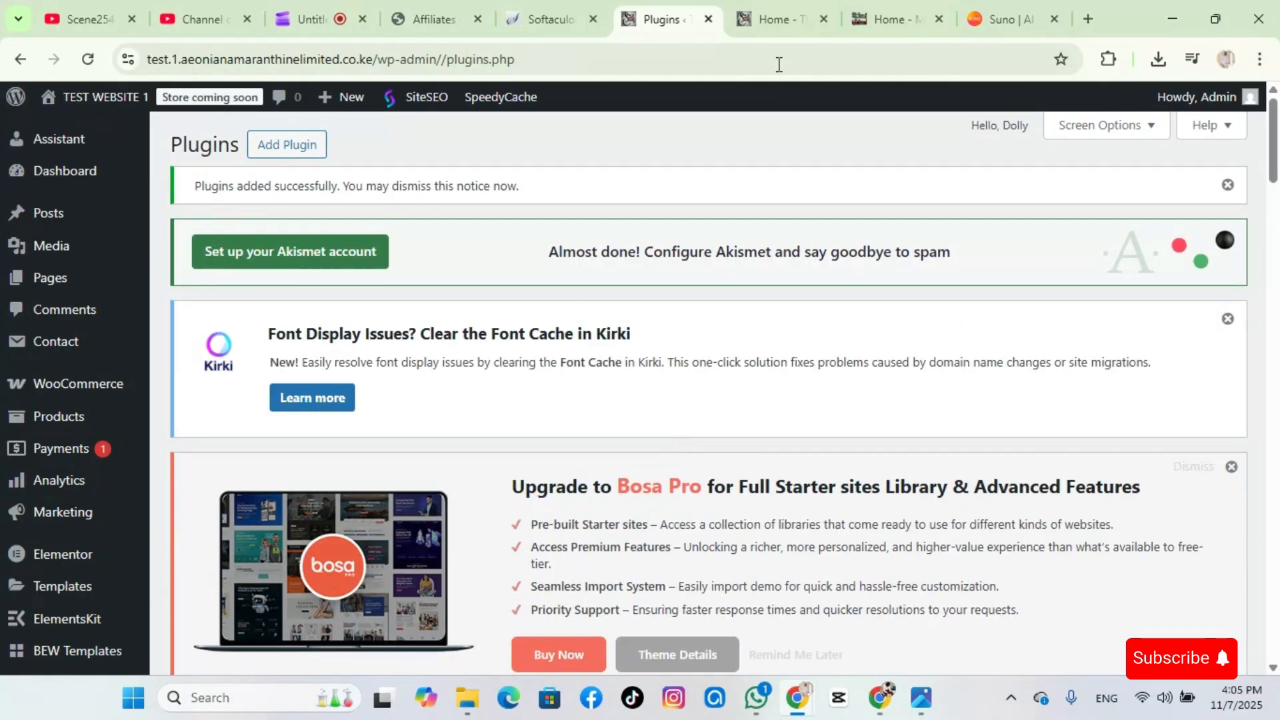
click(775, 19)
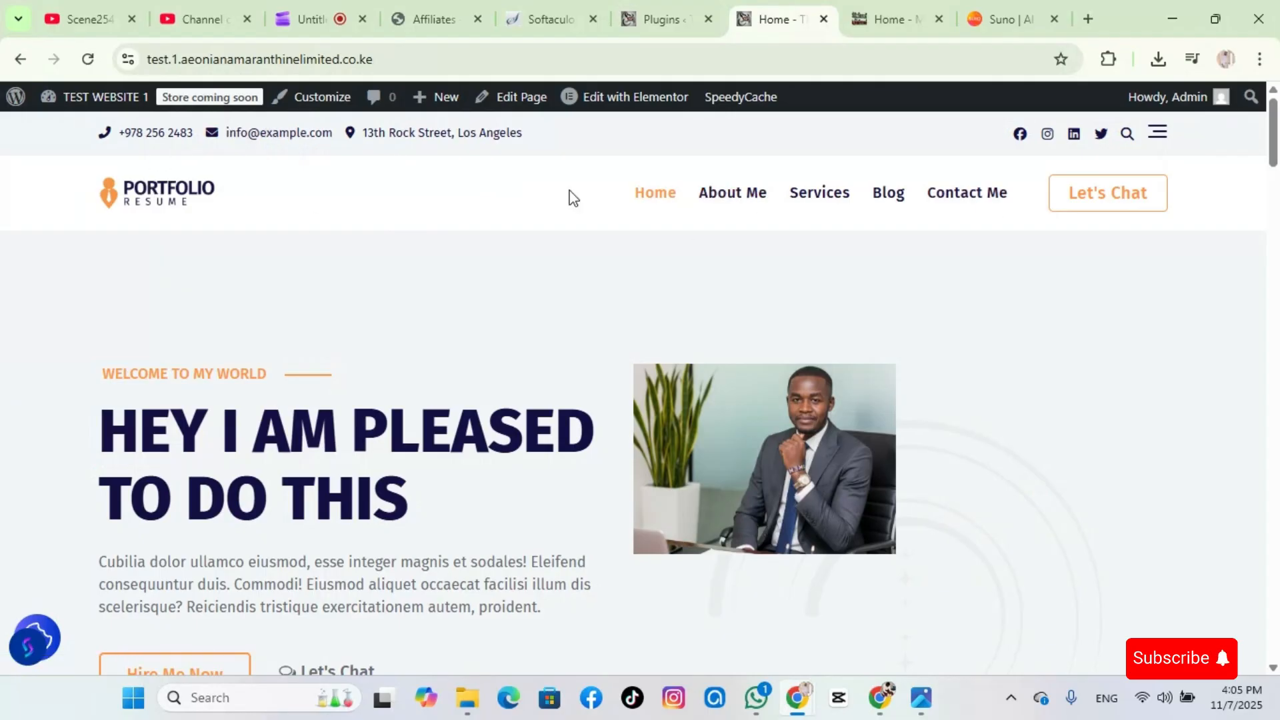
click(657, 23)
mouse_move(37, 588)
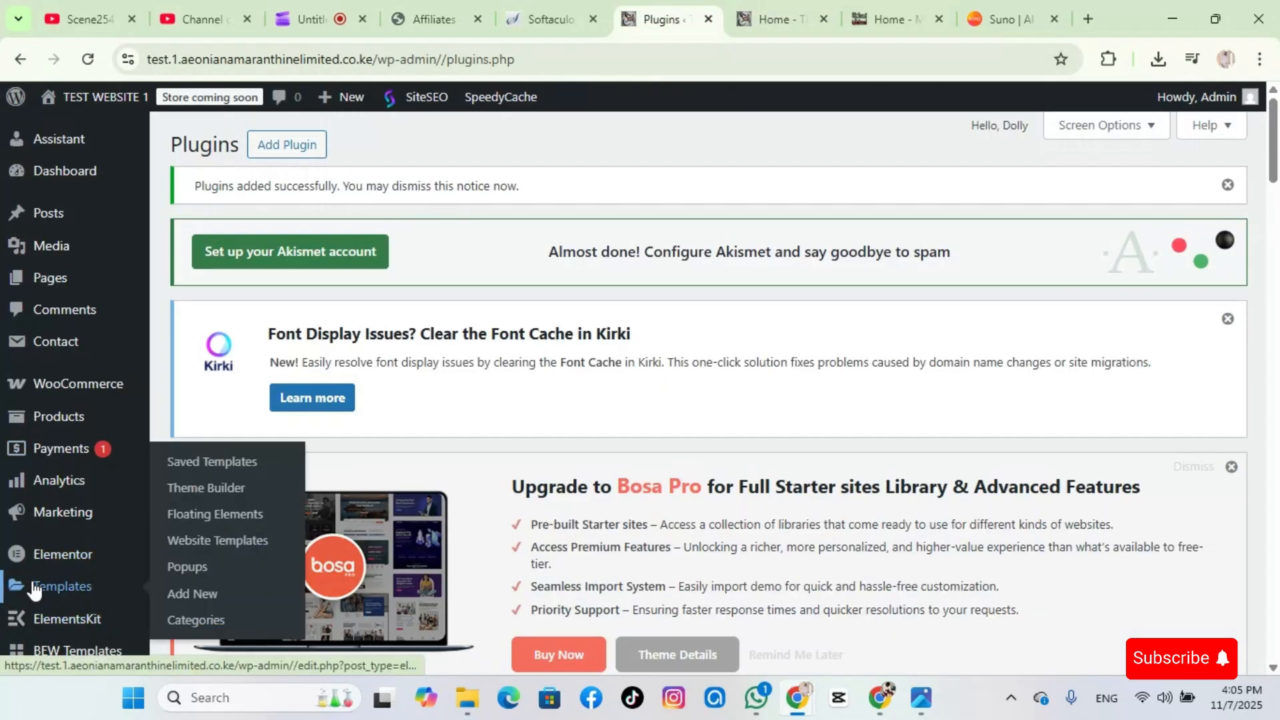
scroll(34, 587, down, 1)
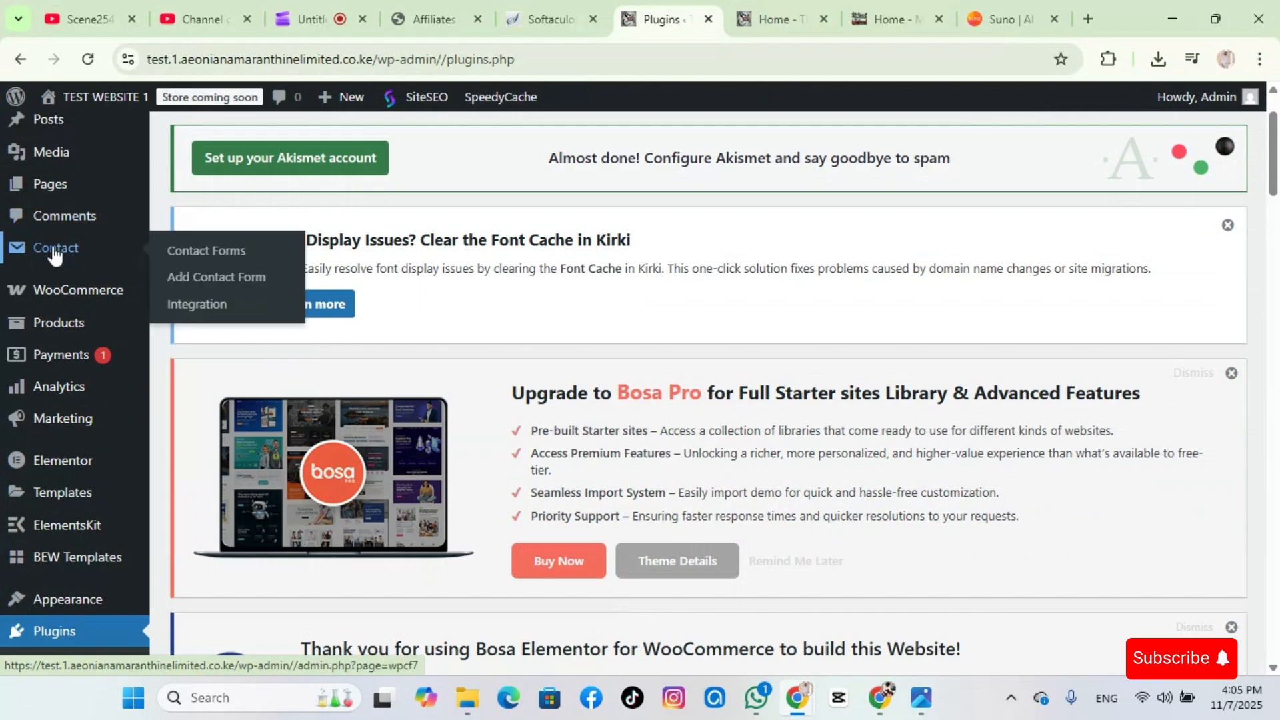
scroll(55, 251, down, 3)
mouse_move(65, 328)
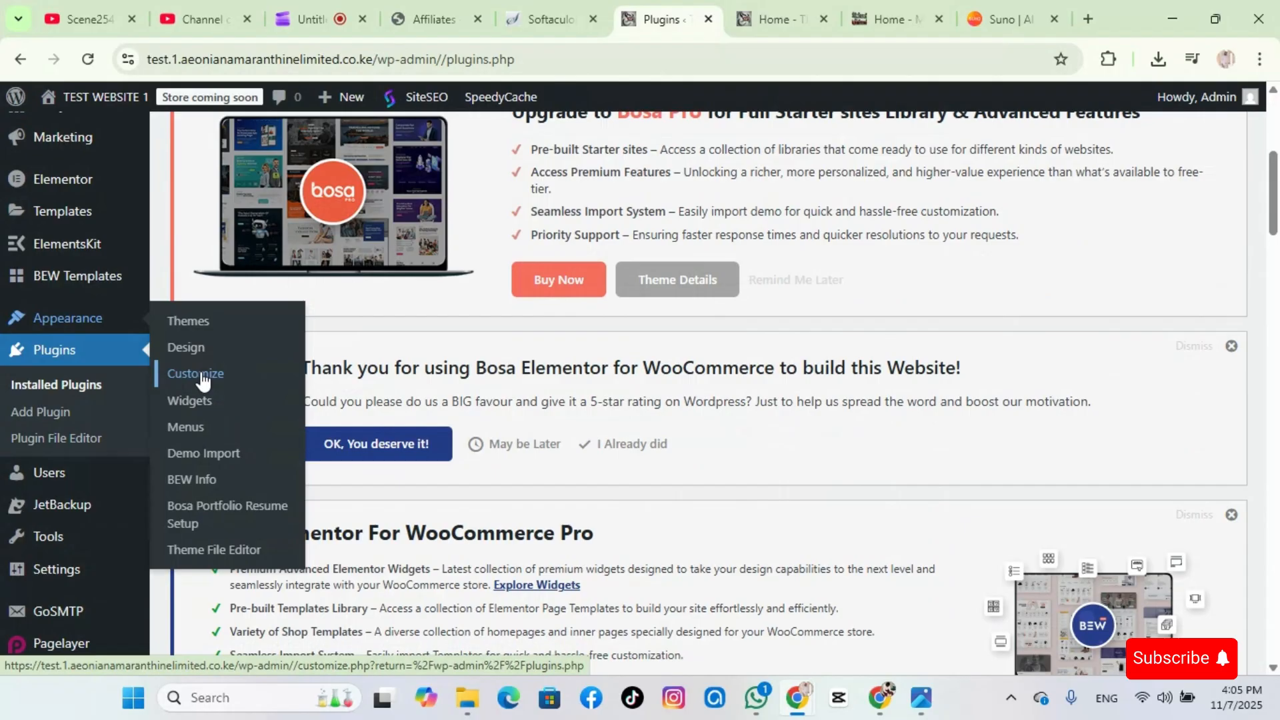
click(785, 16)
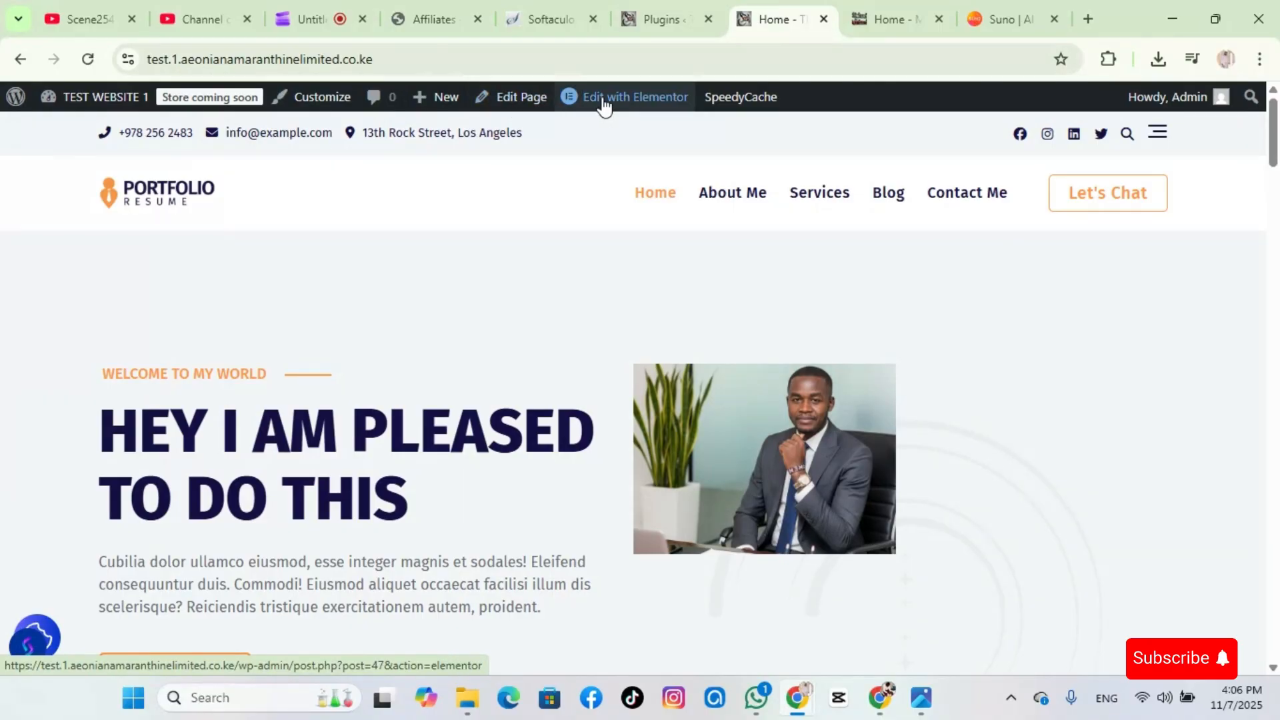
mouse_move(663, 109)
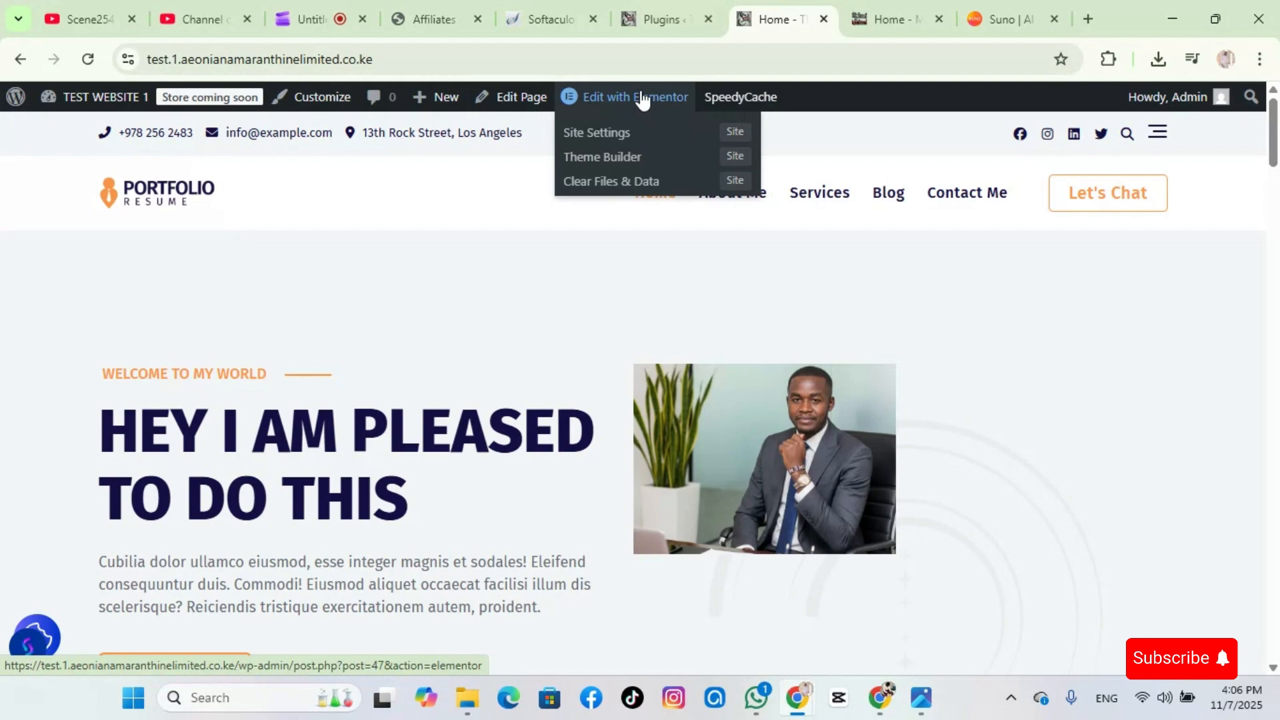
Return to the WordPress dashboard and open the theme Customizer at its Header settings
click(665, 30)
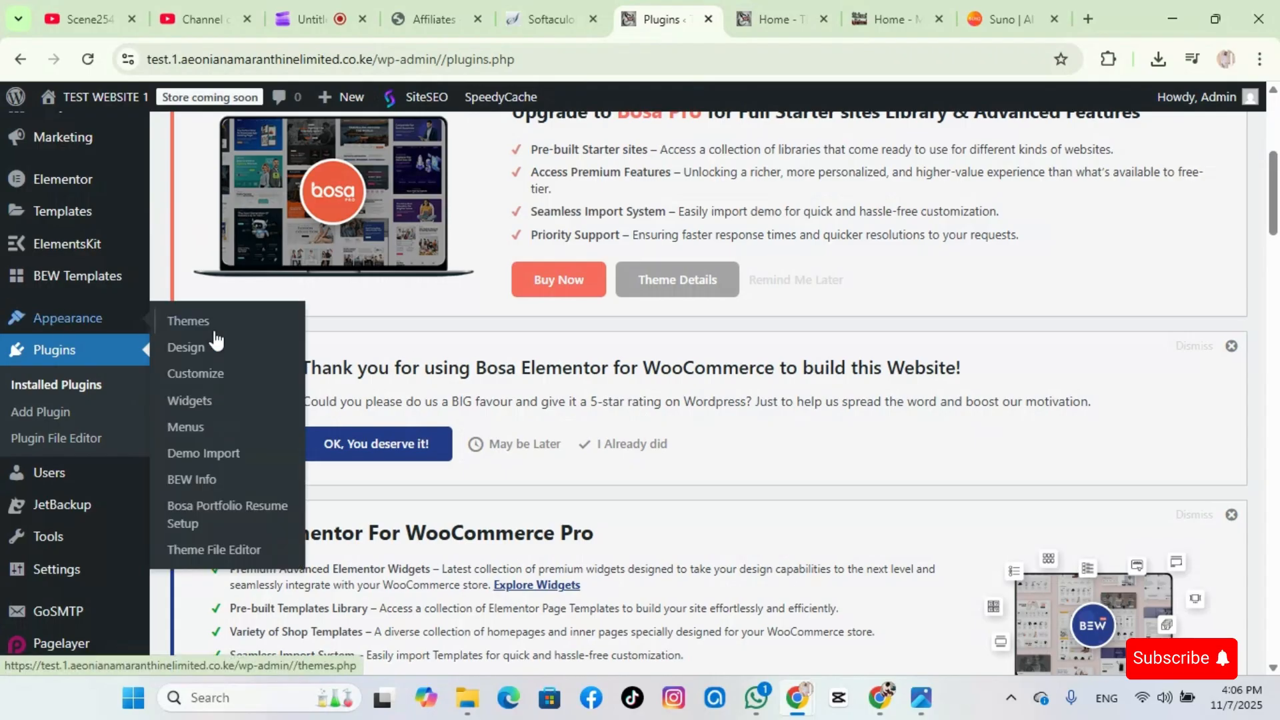
click(210, 376)
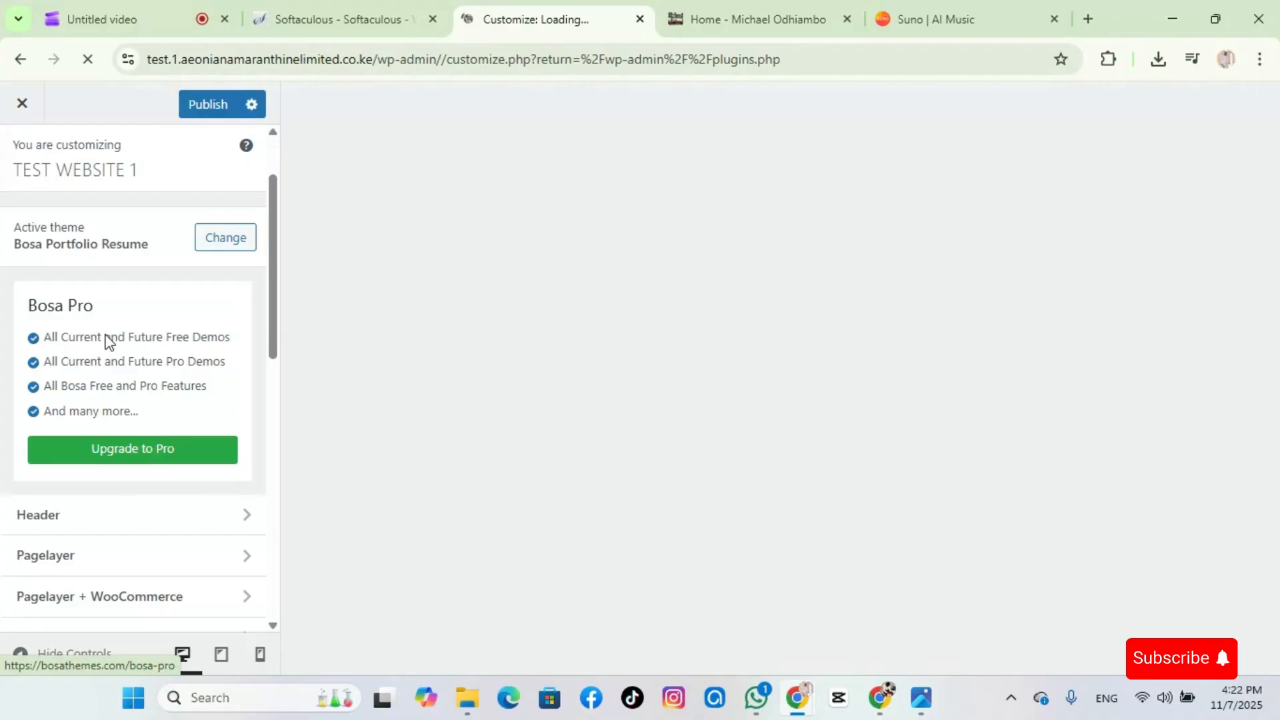
scroll(129, 280, down, 8)
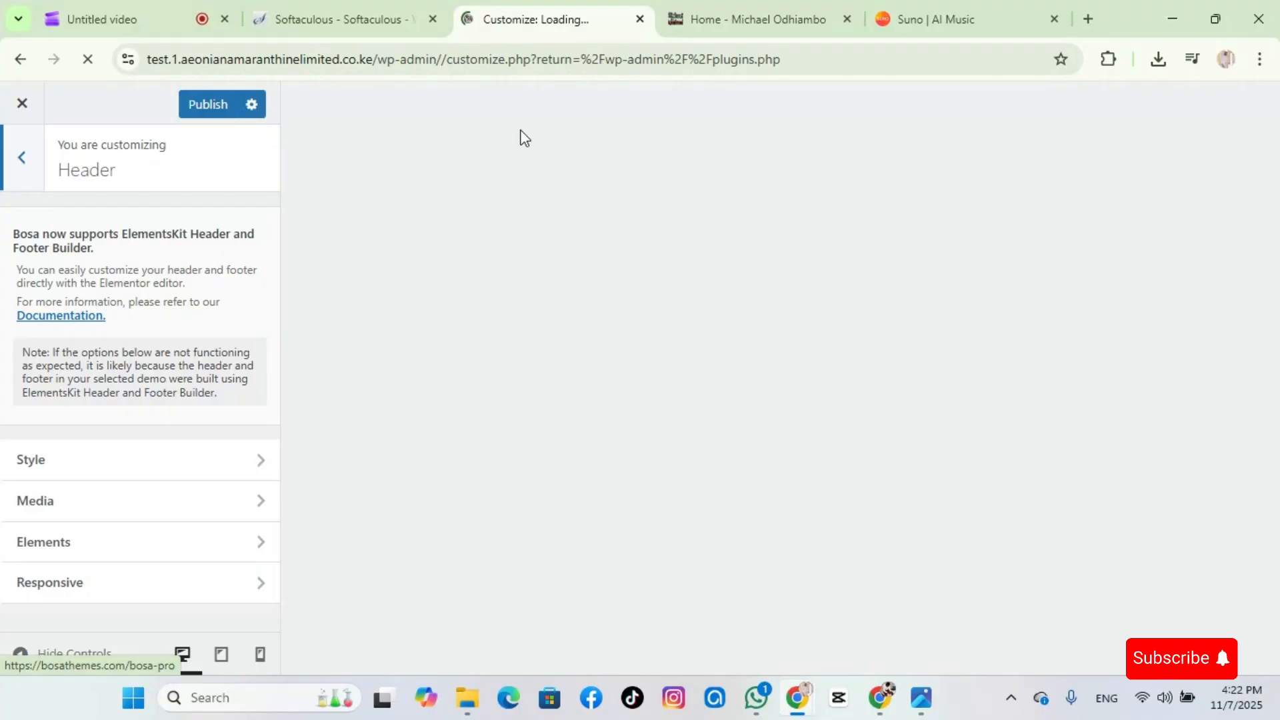
Leave the Header settings, review the Site Identity logo, title, tagline and icon options, and return to the Customizer's section list
click(22, 158)
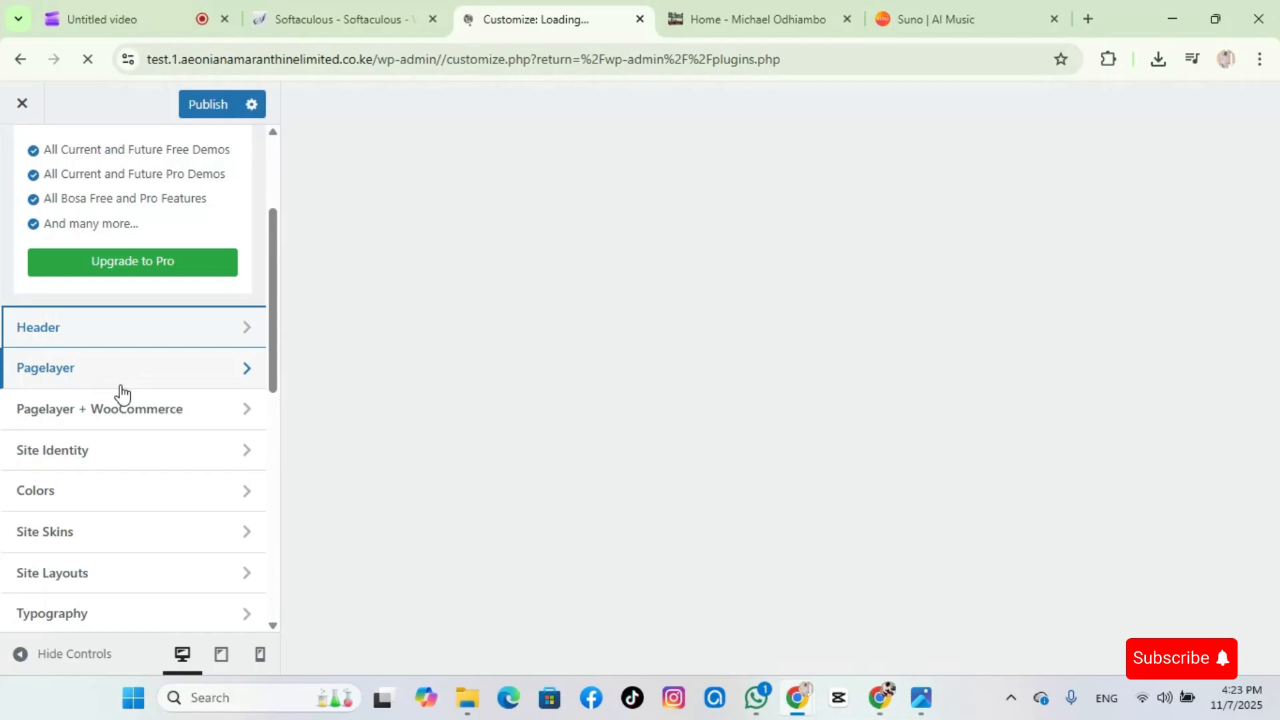
click(125, 454)
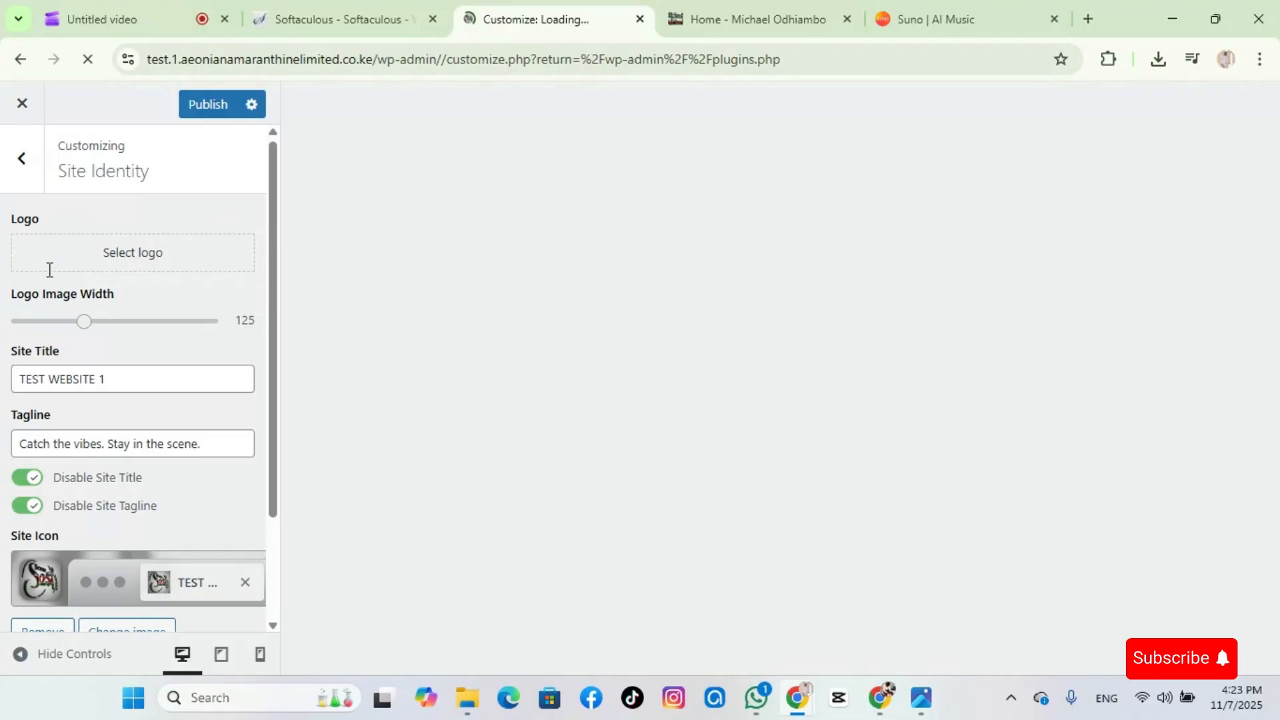
click(27, 166)
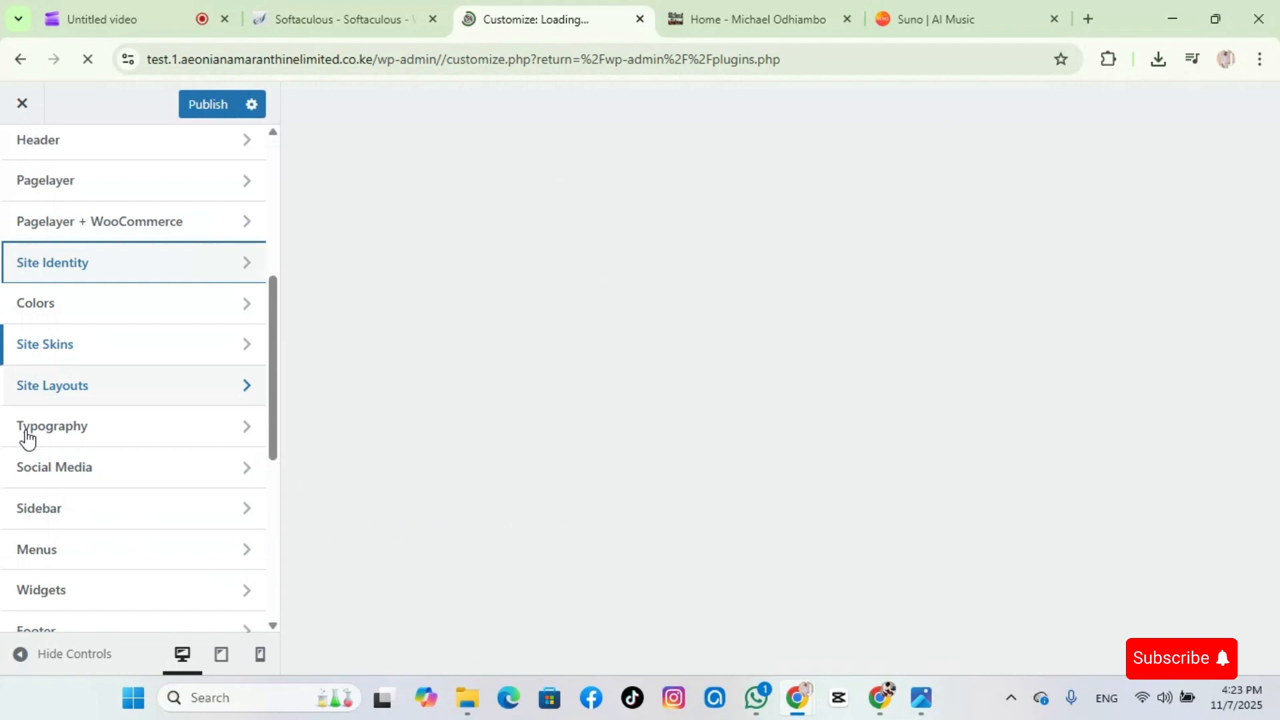
scroll(98, 434, down, 1)
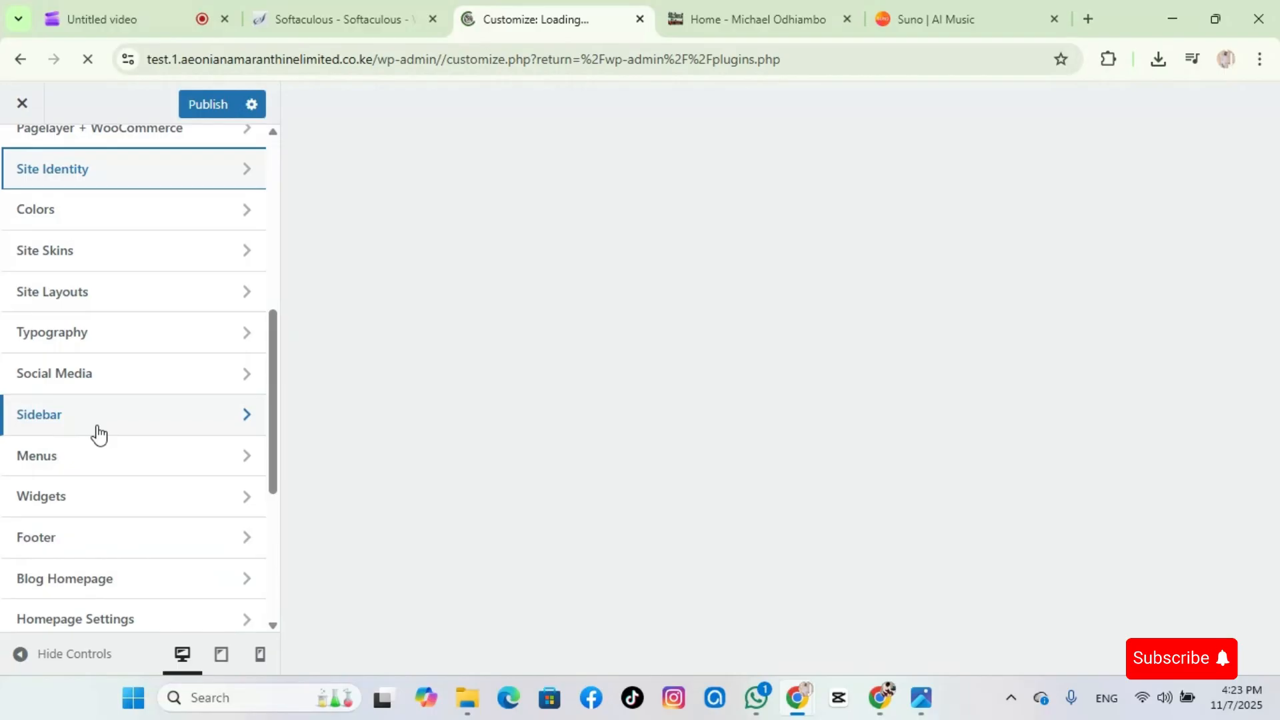
Inspect the header menu's items and the Pages group available for adding, and return to the main section list without adding anything
click(767, 19)
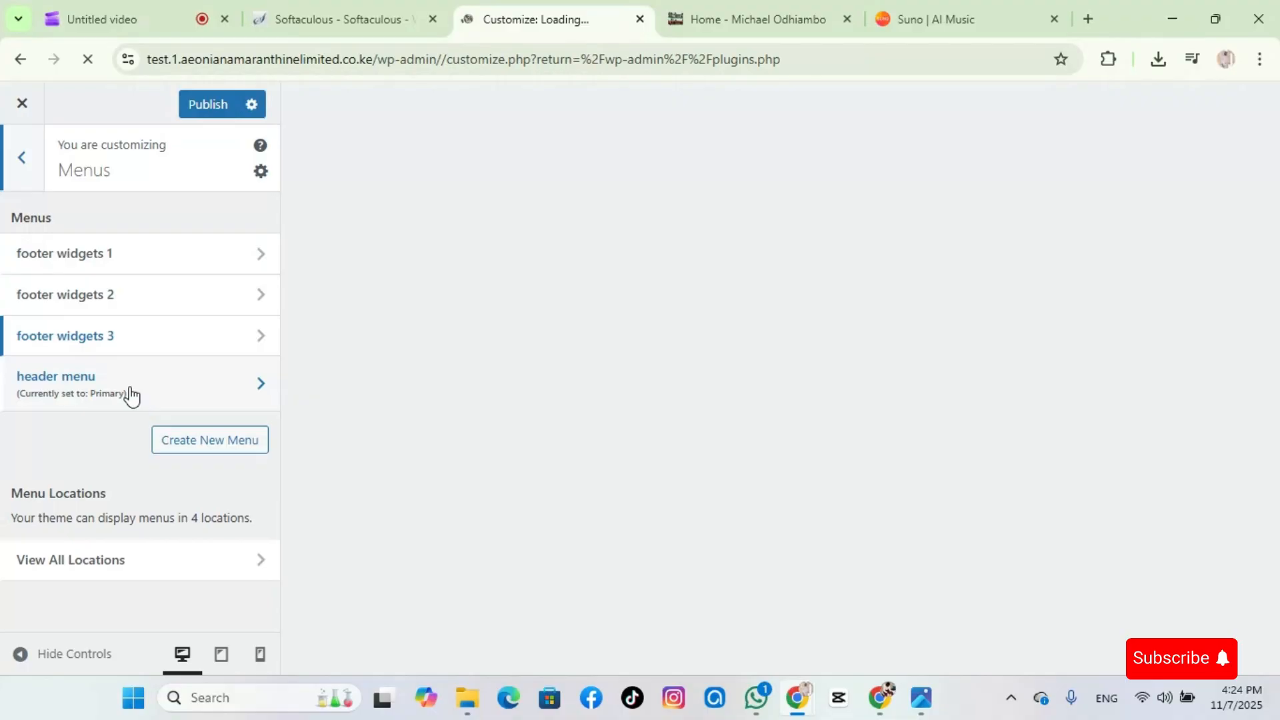
click(132, 395)
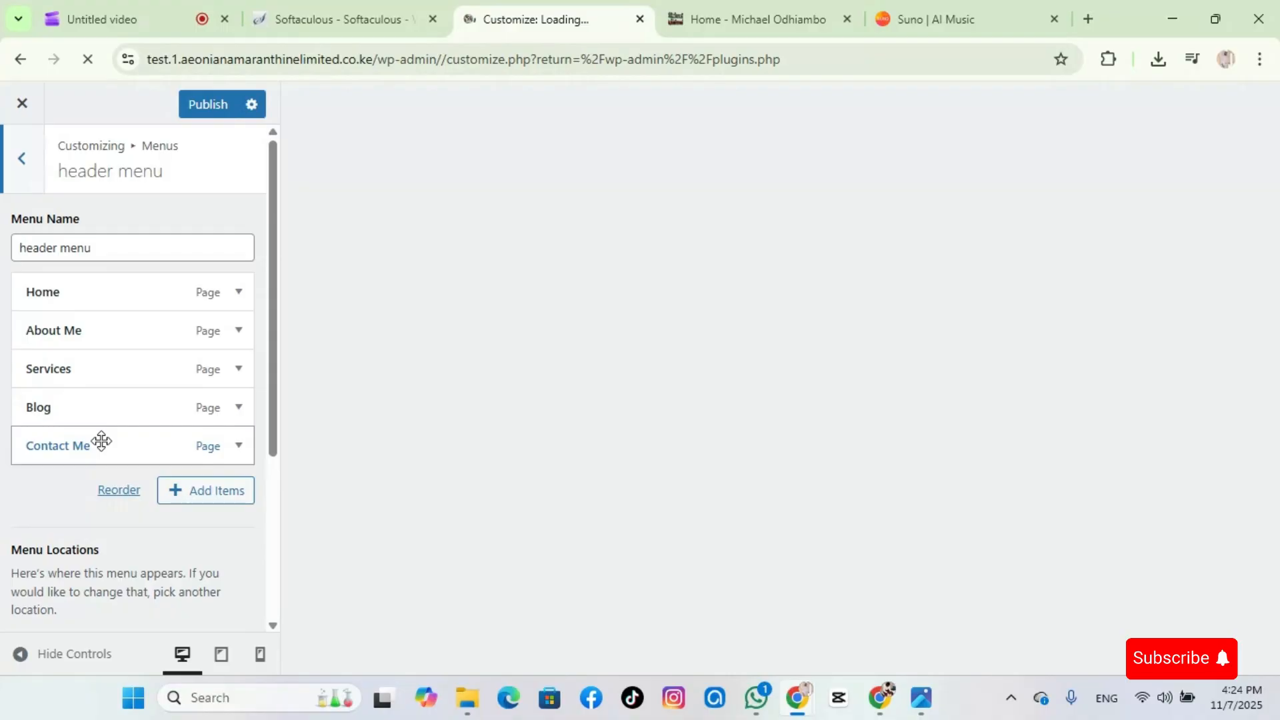
click(205, 490)
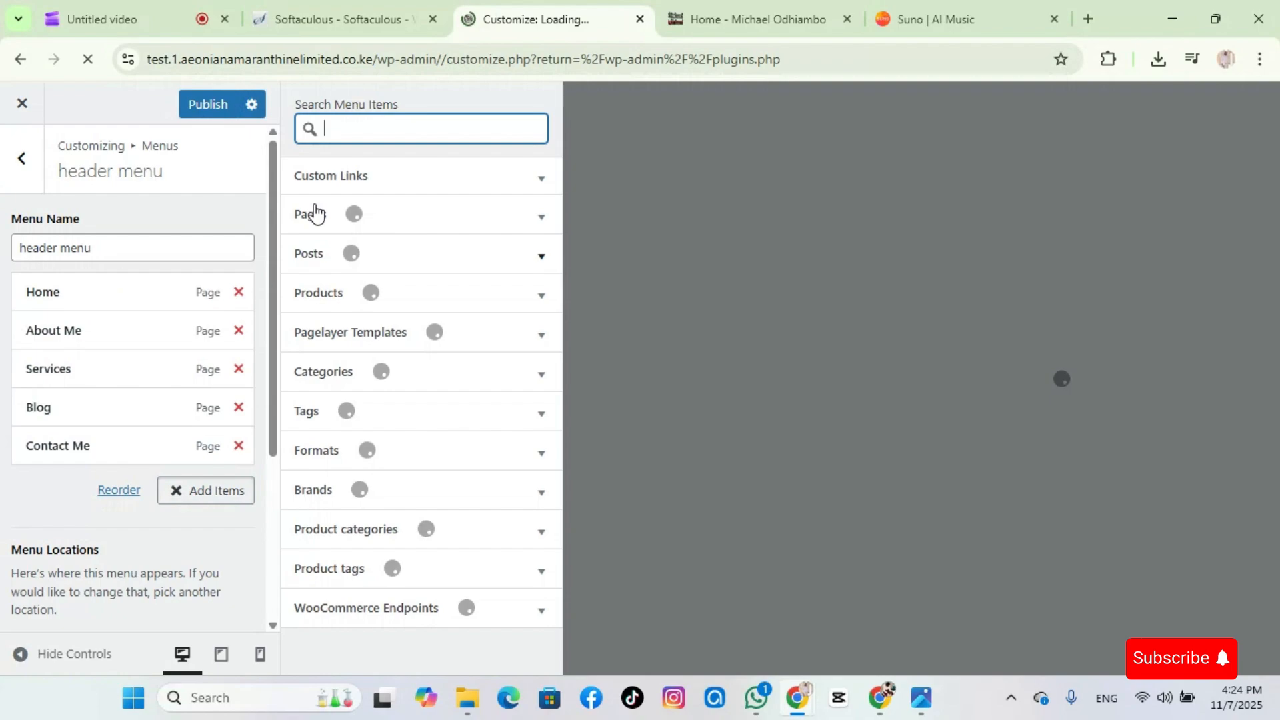
click(316, 214)
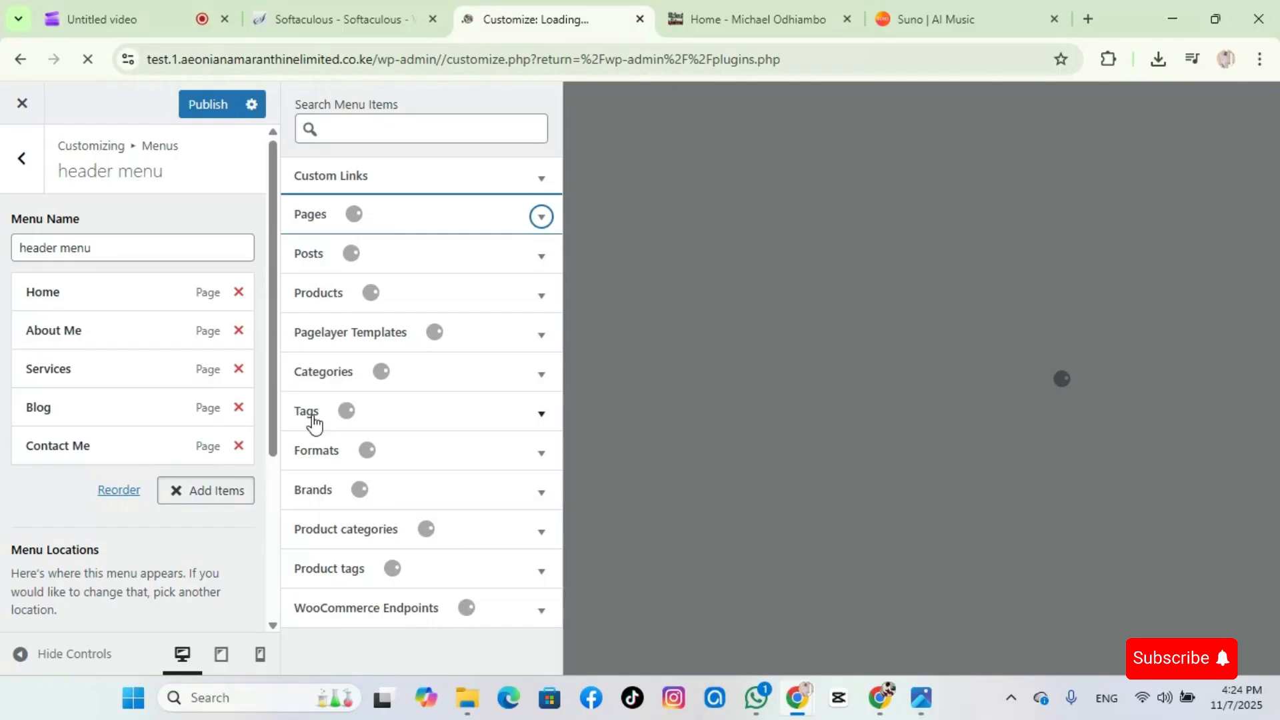
click(22, 160)
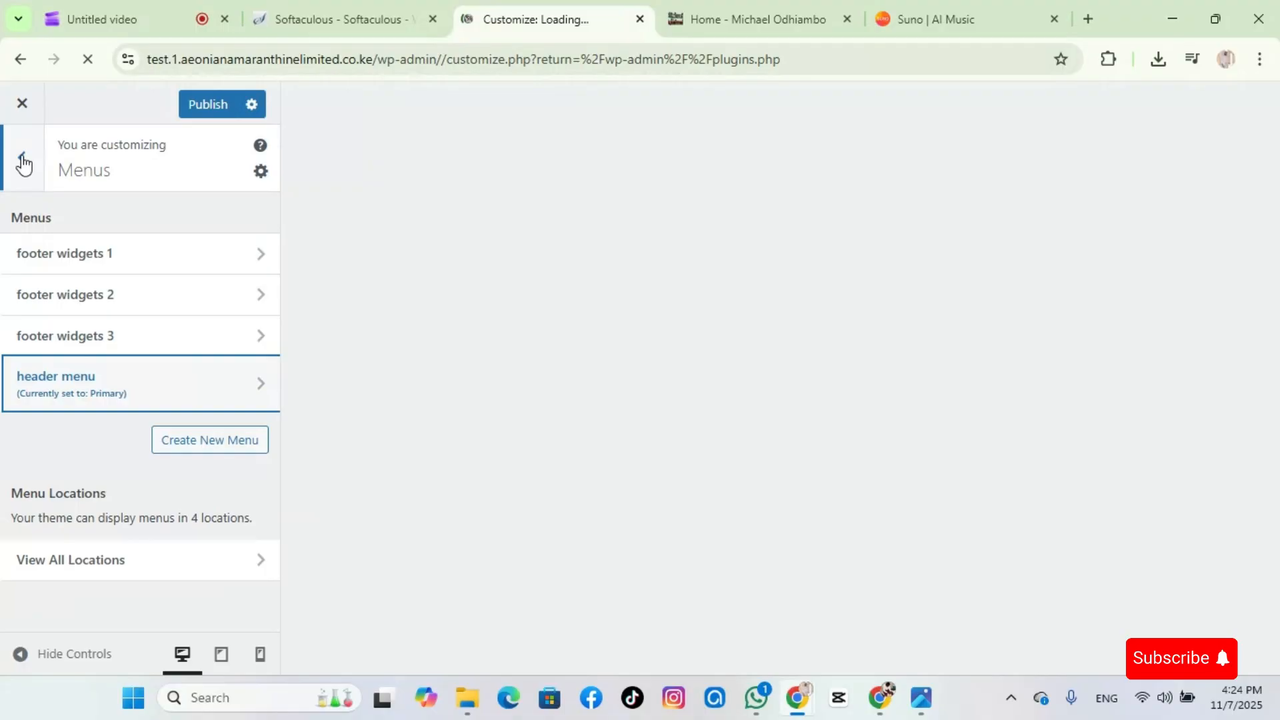
click(23, 162)
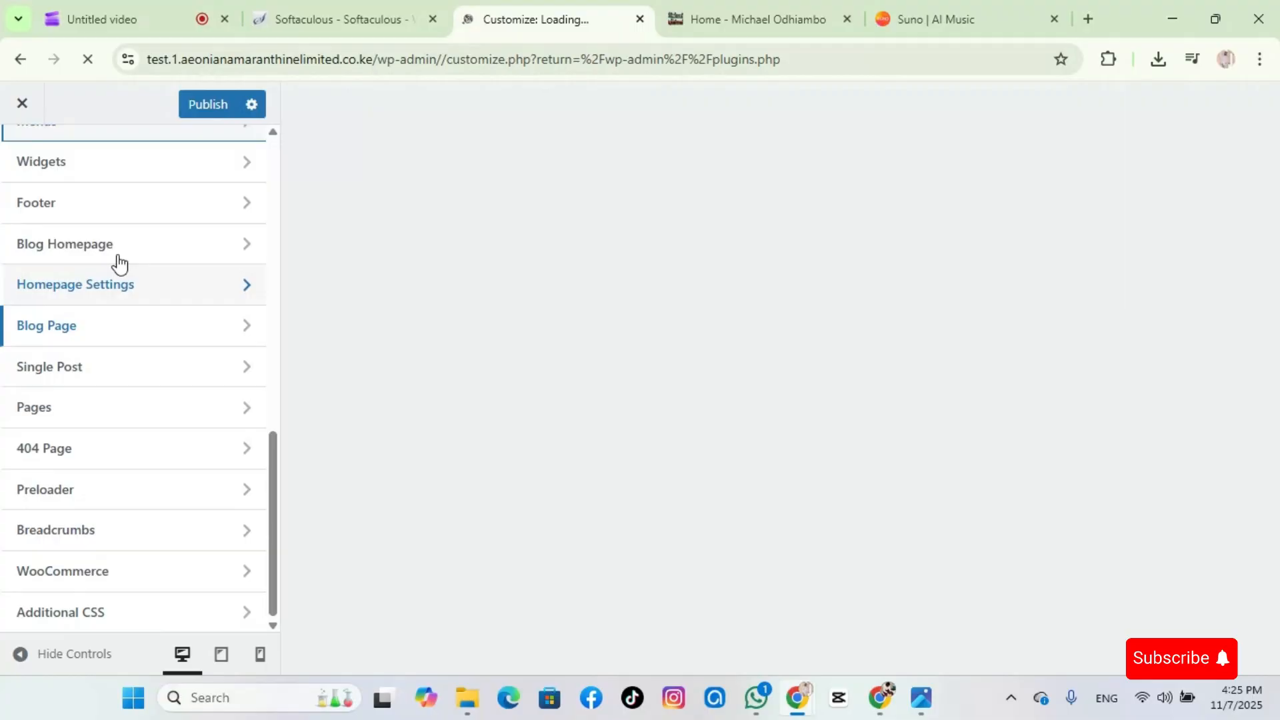
Examine the Footer settings and look through the remaining Customizer sections, from Site Identity down to Additional CSS
click(76, 202)
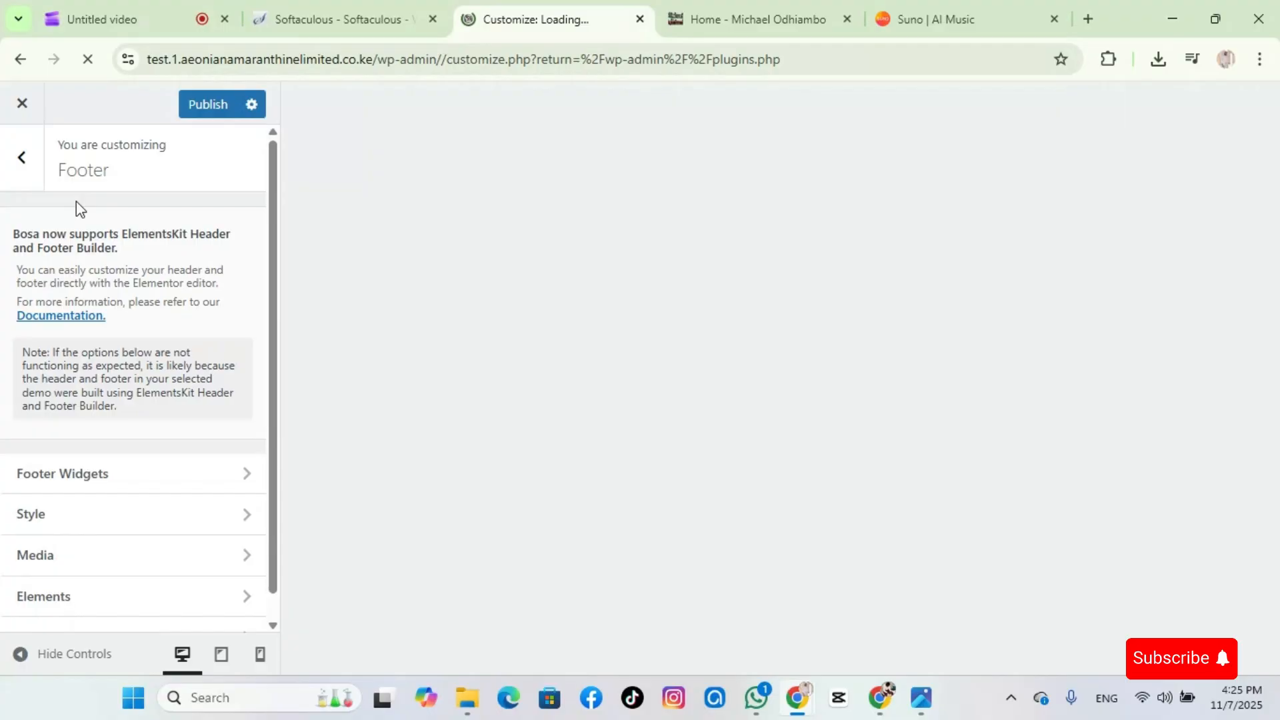
scroll(76, 202, down, 1)
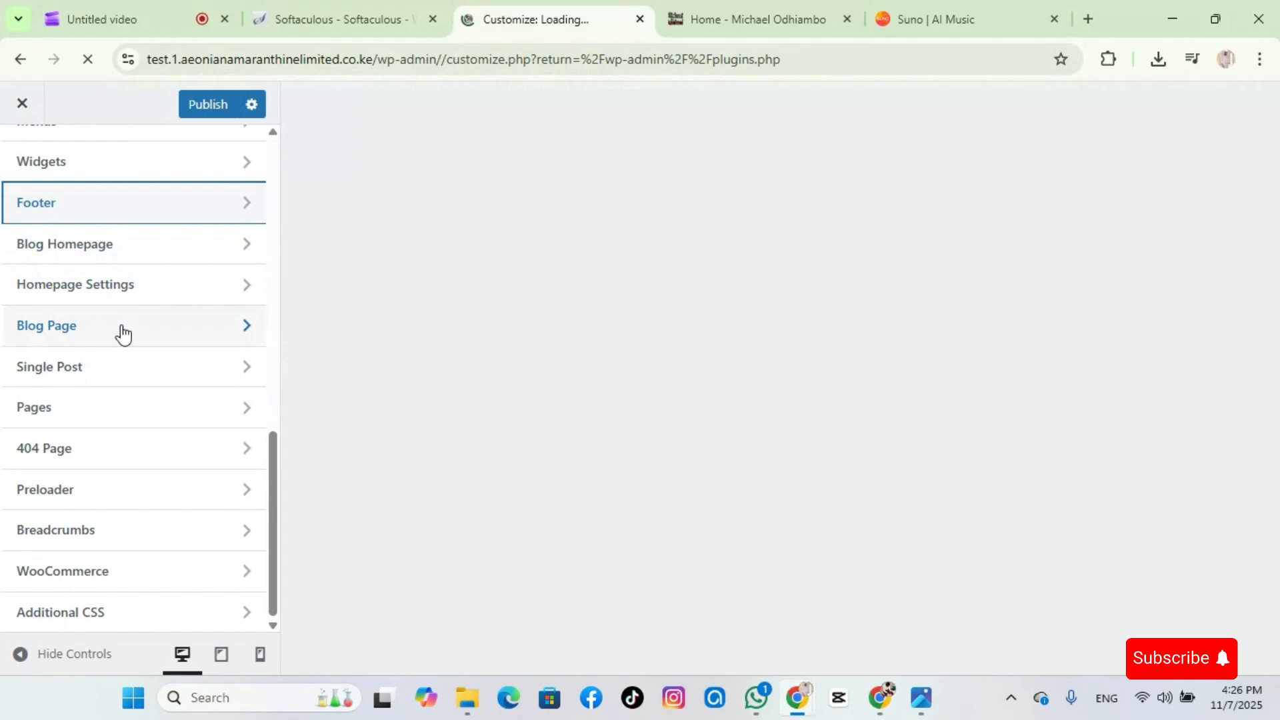
scroll(123, 333, up, 5)
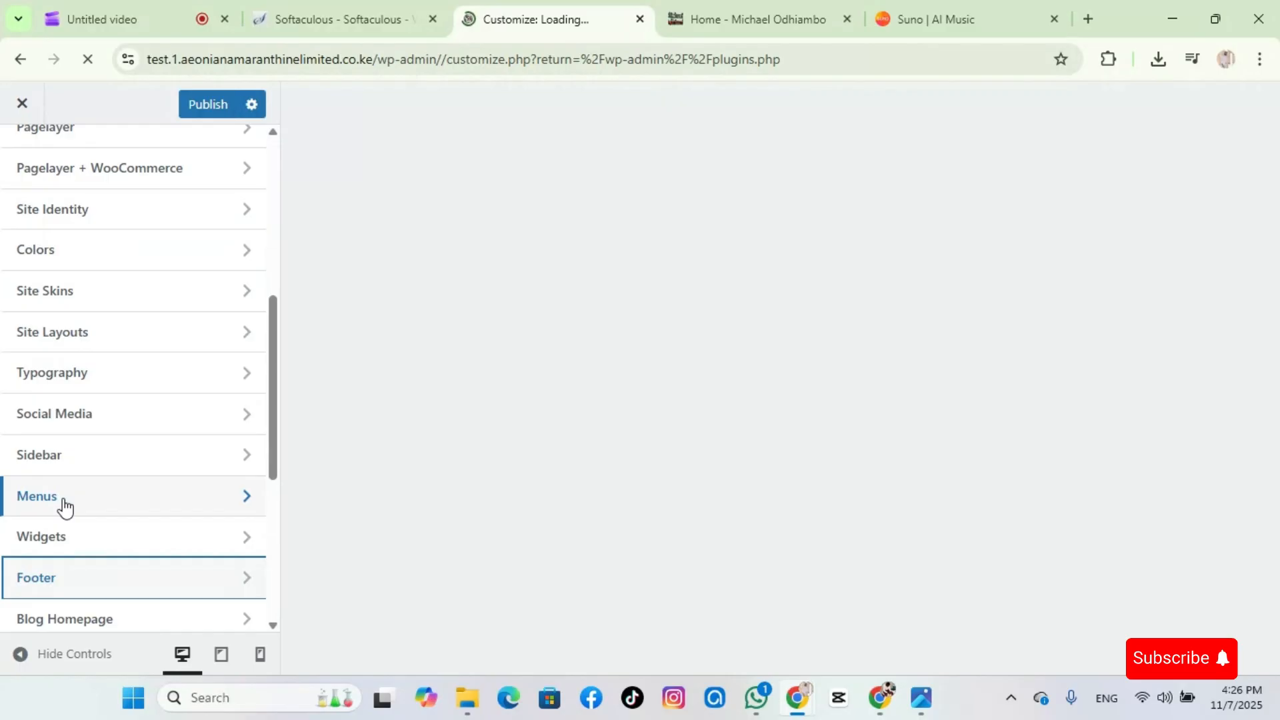
scroll(89, 448, down, 3)
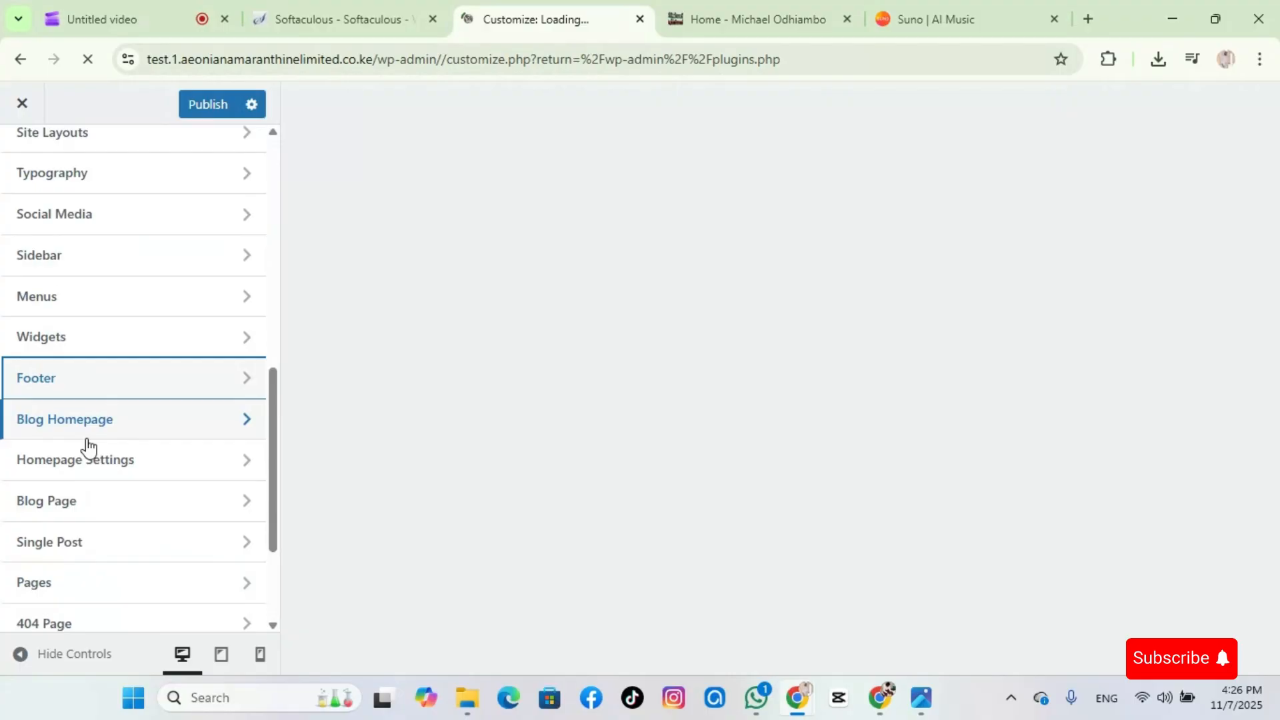
scroll(122, 541, down, 3)
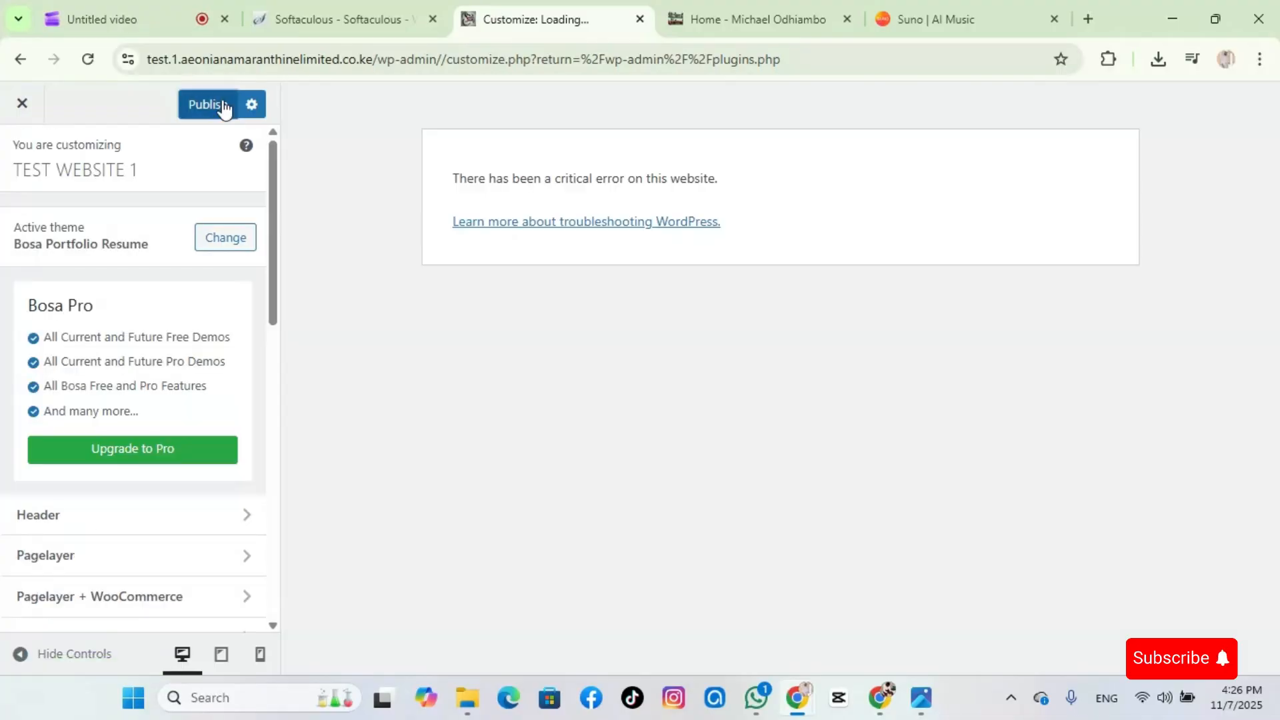
Publish the Customizer settings and close the Customizer
click(223, 105)
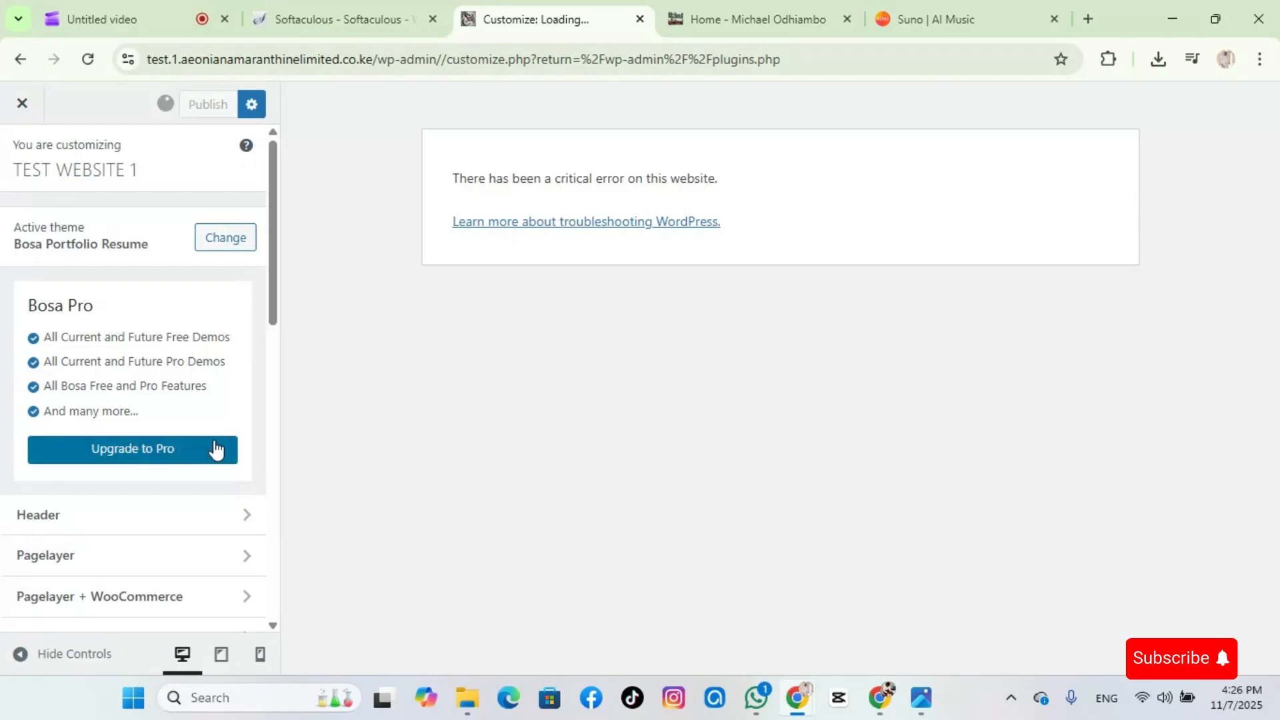
click(23, 105)
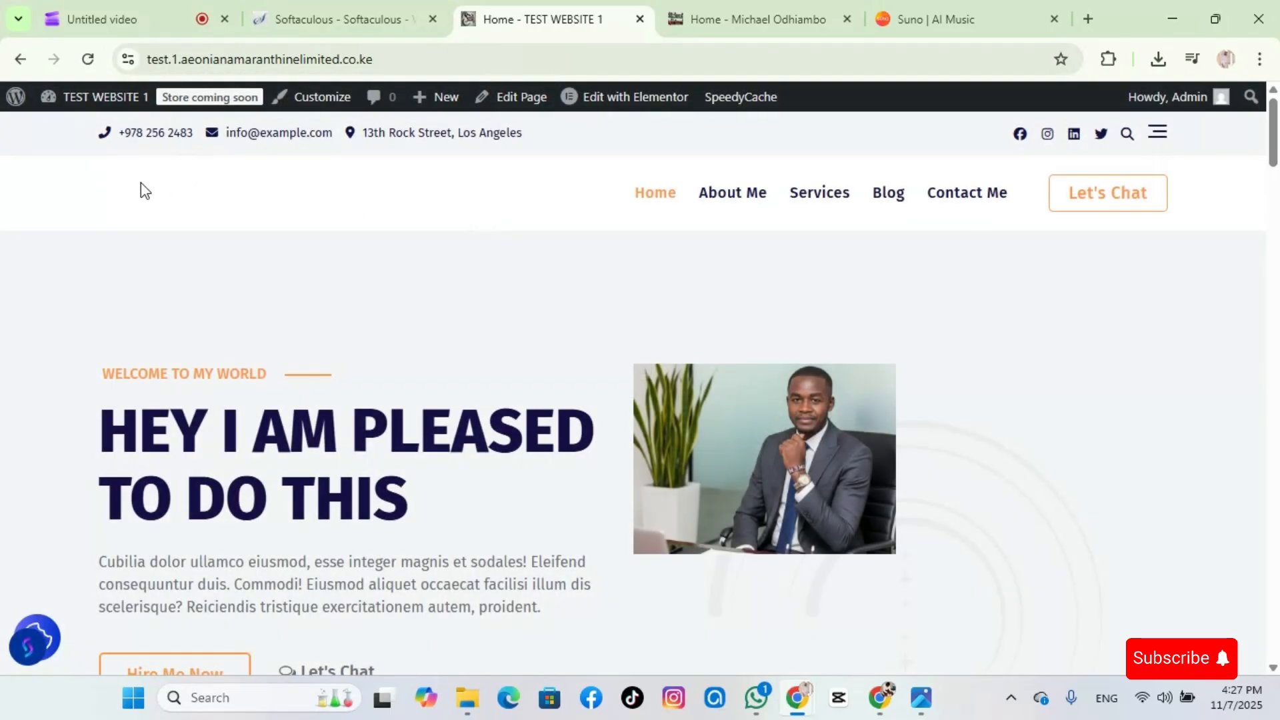
Check the live Home page from its header down to the services section and reopen the theme Customizer from it
scroll(394, 338, down, 2)
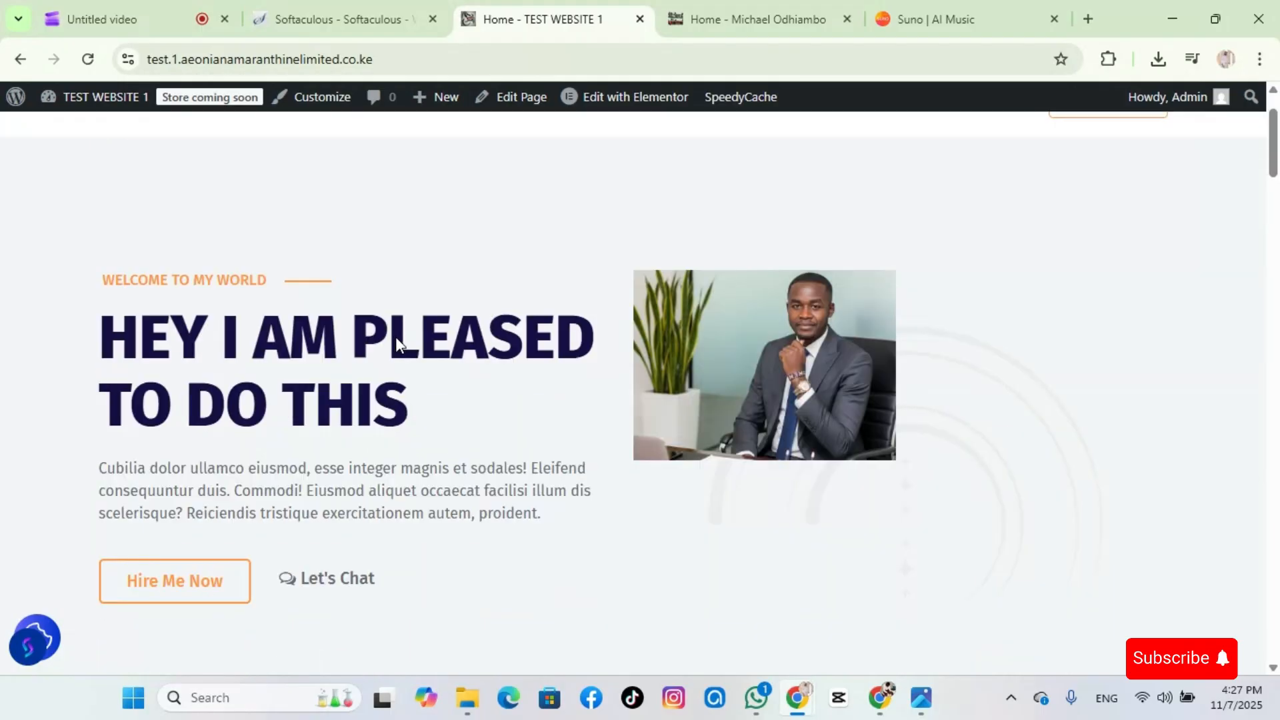
scroll(395, 338, down, 15)
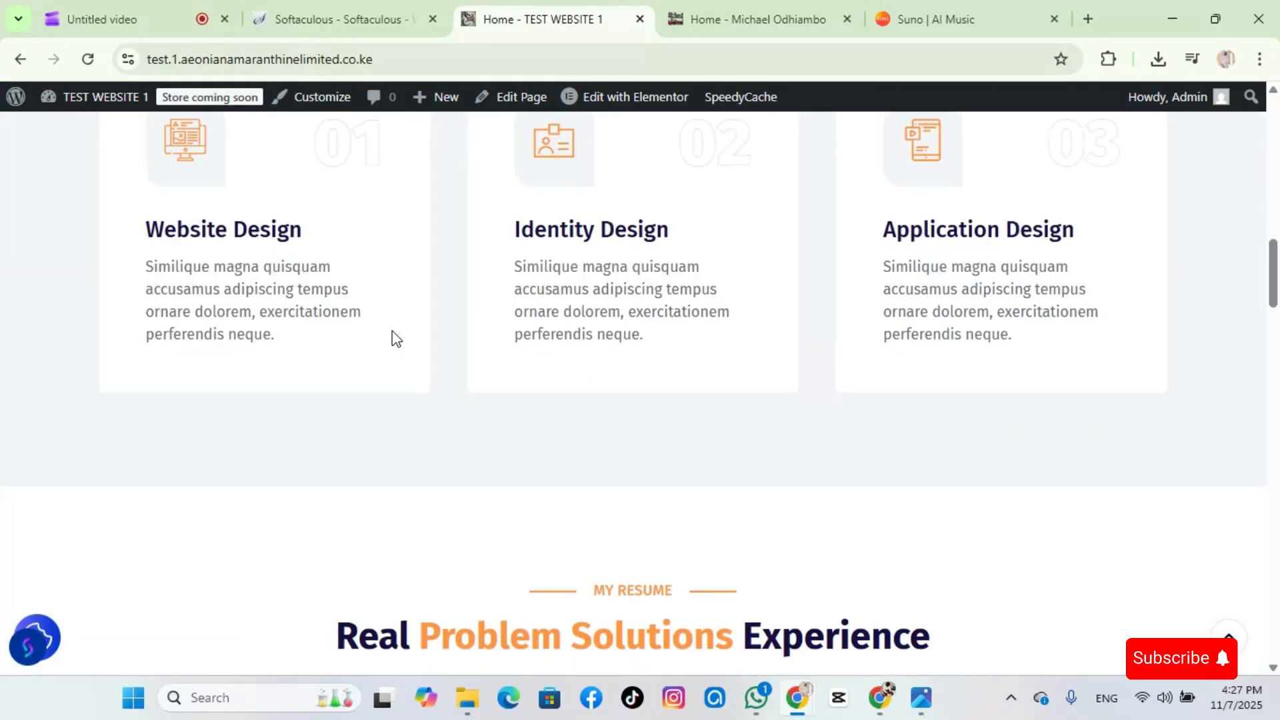
scroll(392, 338, up, 17)
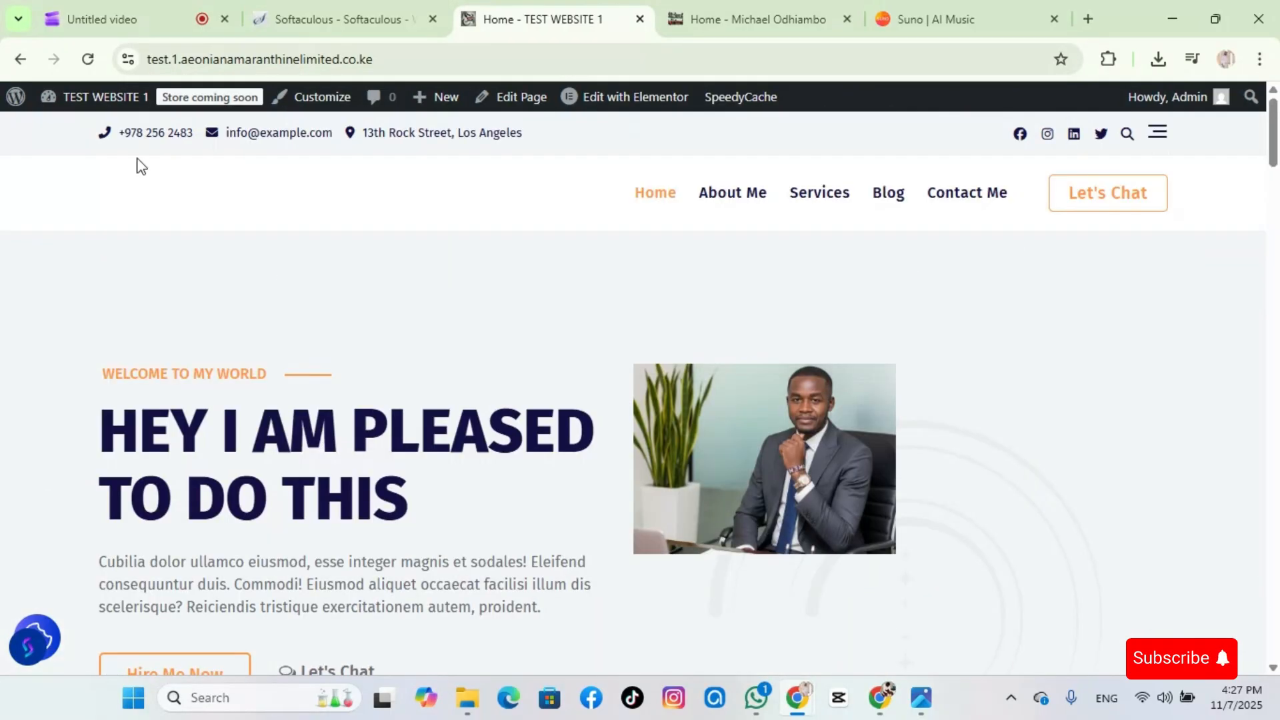
click(335, 102)
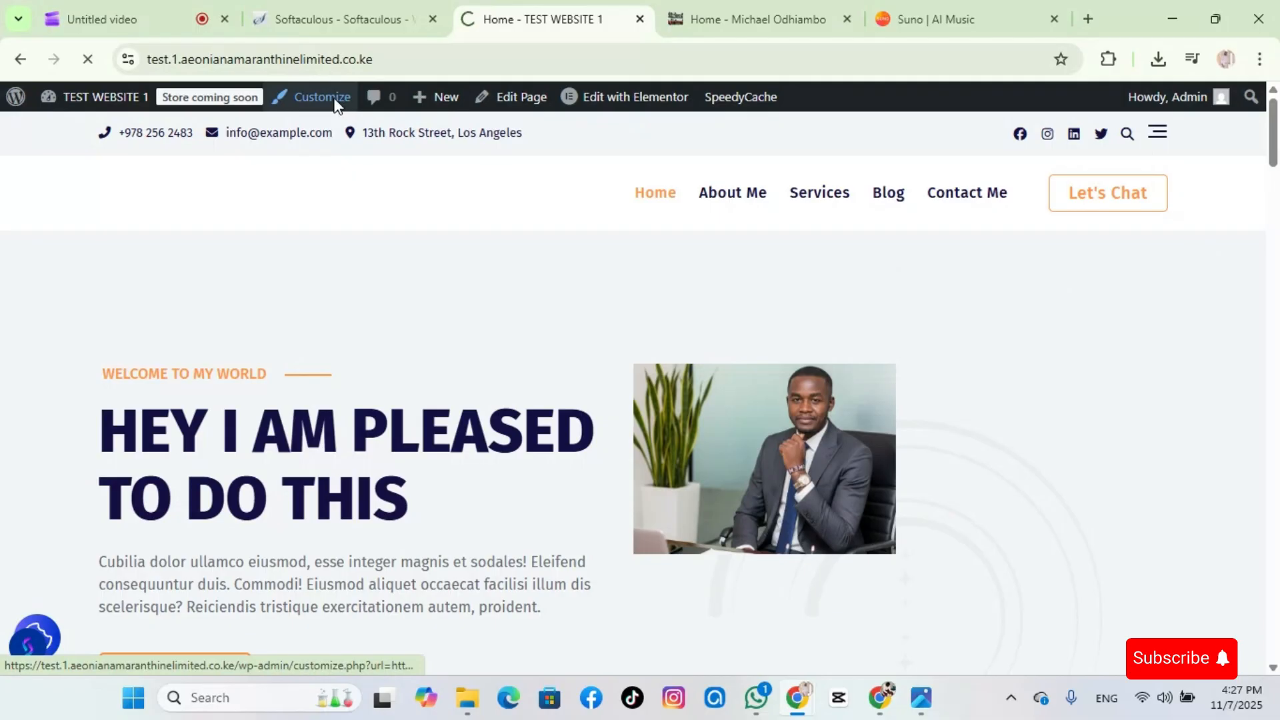